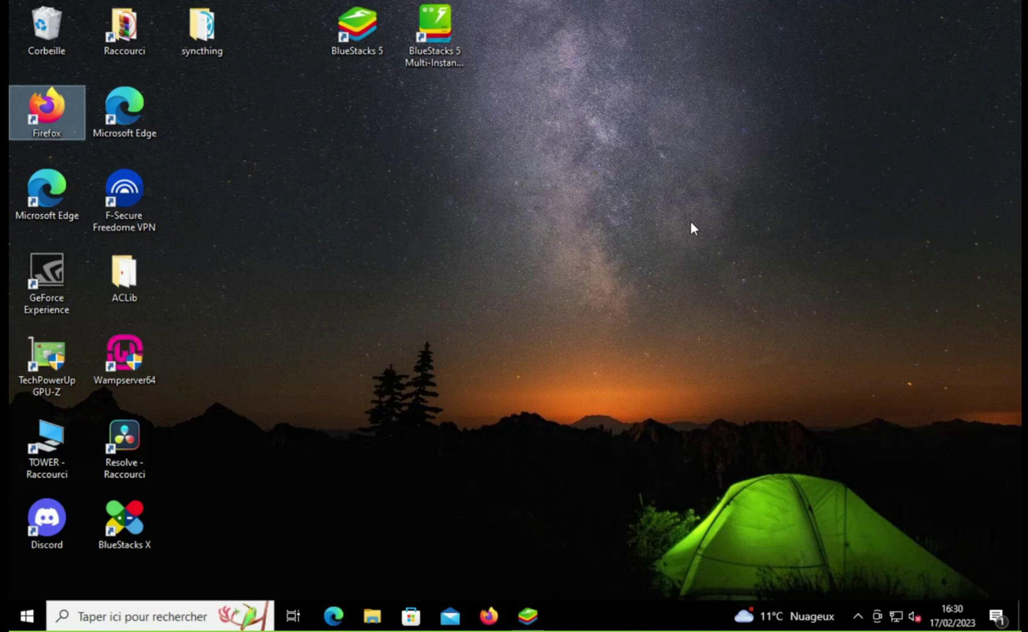
Step: Launch Firefox from its desktop shortcut
double_click(50, 126)
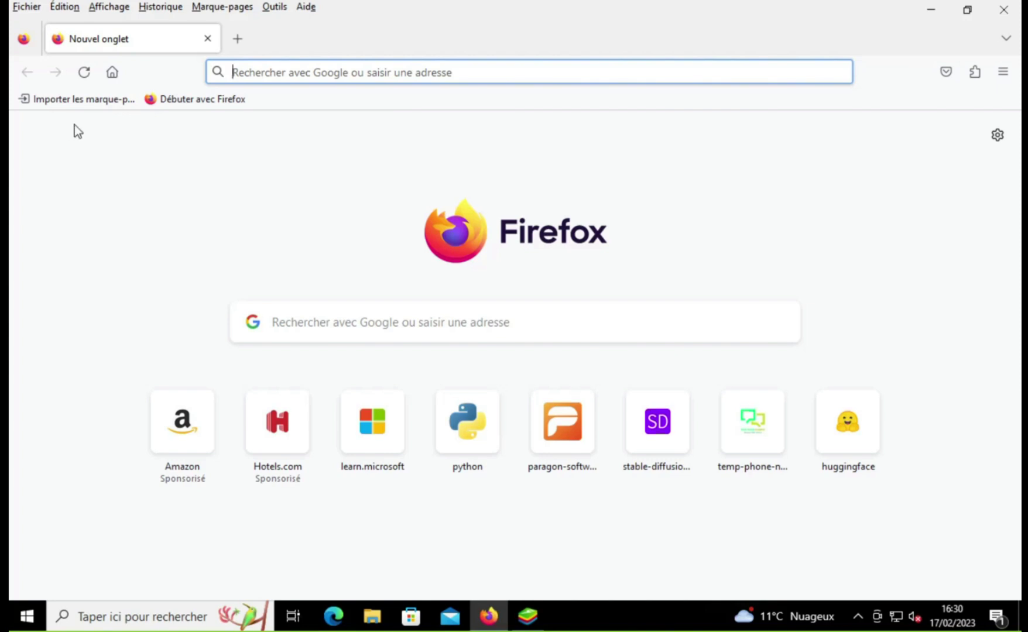
Step: Search Google for 'keepassxc' by picking it from the autocomplete suggestions for 'keepass'
click(285, 325)
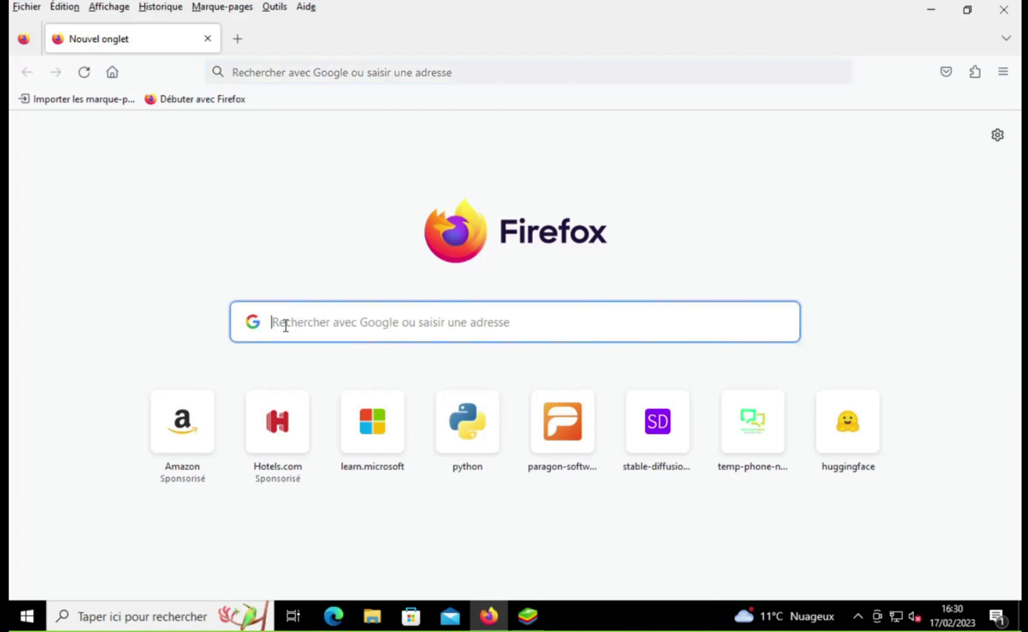
text(k)
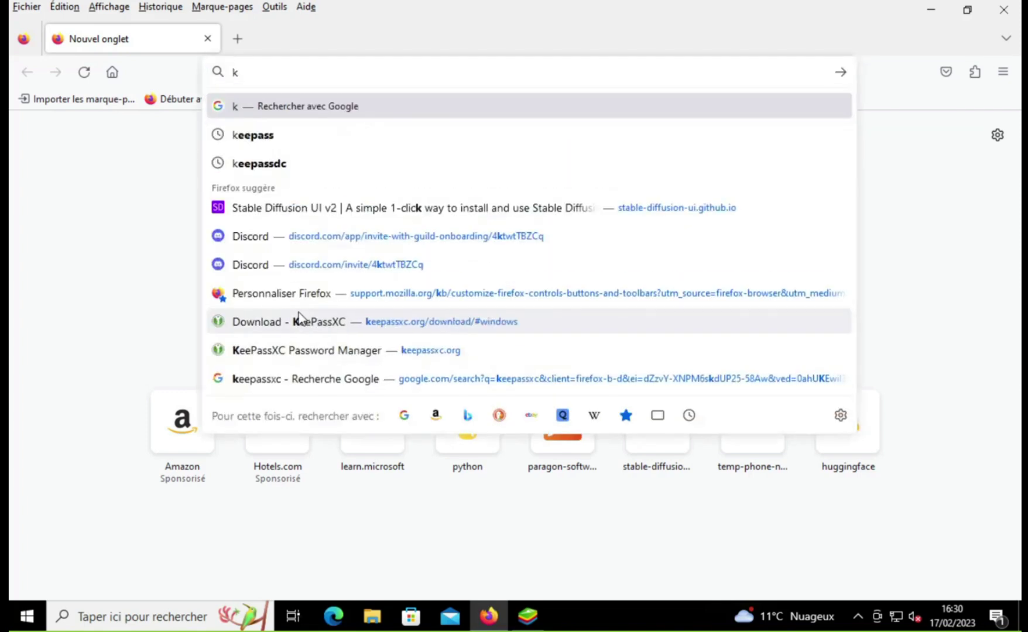
text(eep)
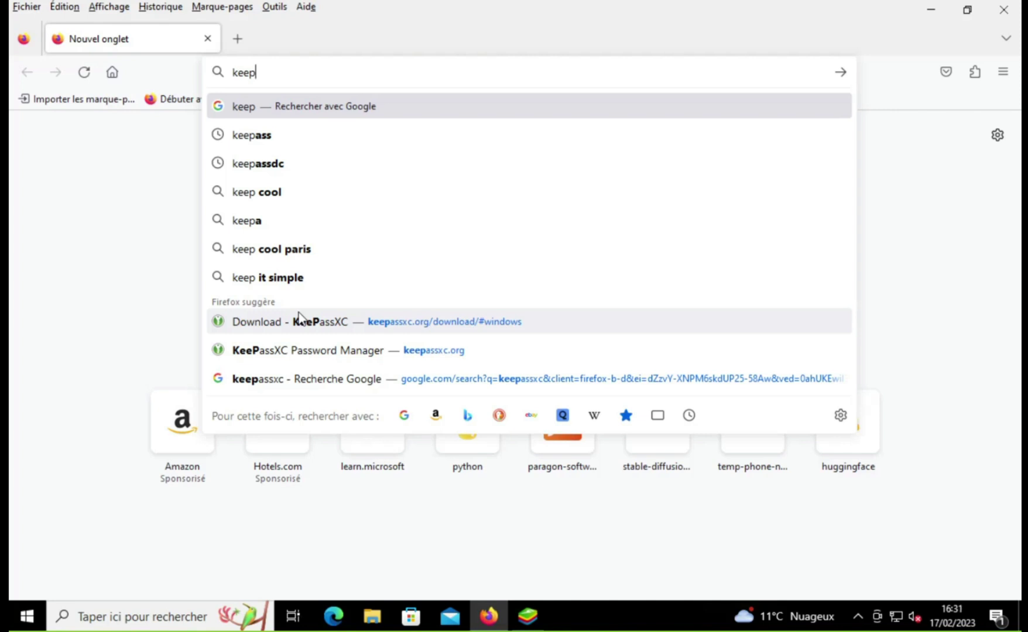
text(ass)
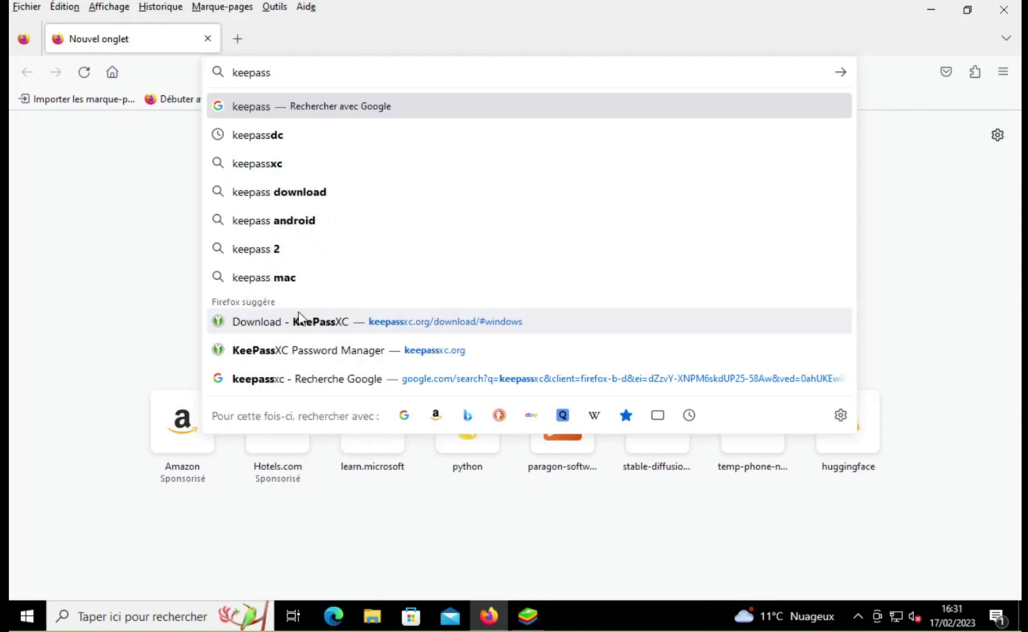
key(Down)
key(Down)
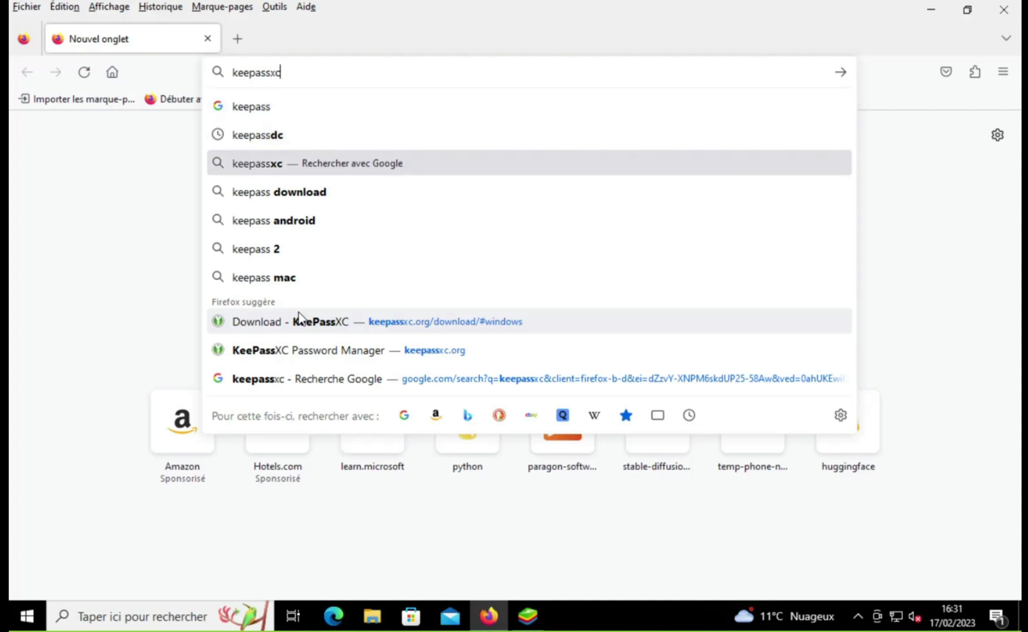
key(Return)
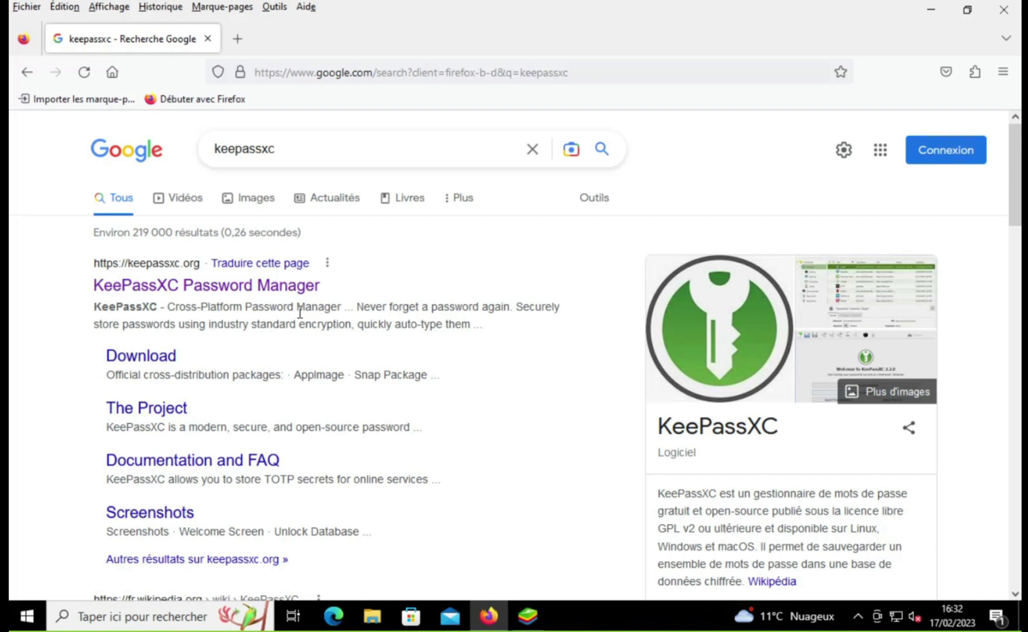
Step: Go to the official KeePassXC site and download the Windows Portable ZIP archive
click(152, 289)
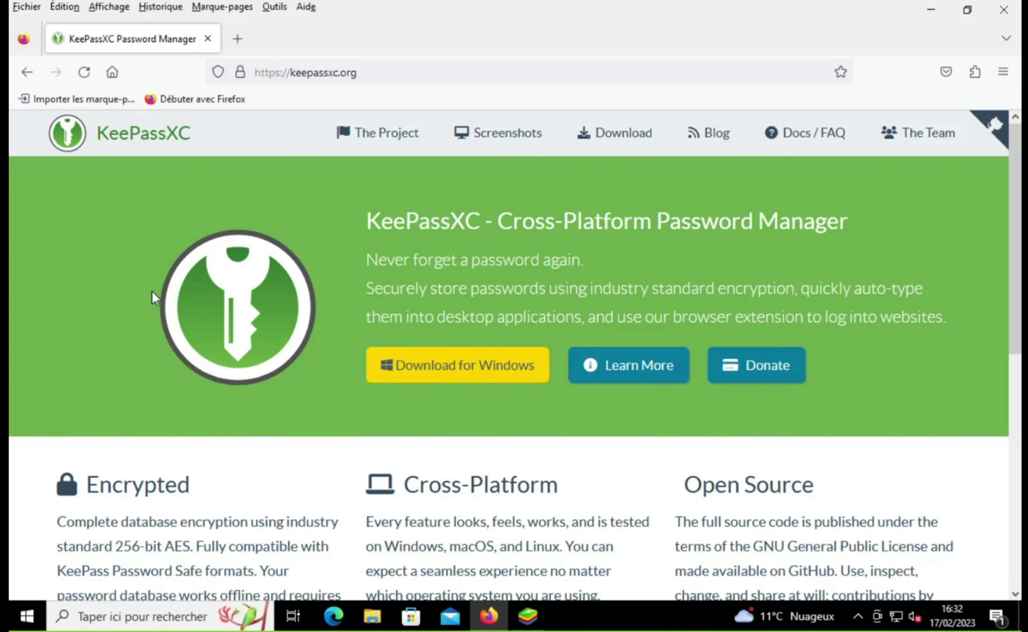
click(472, 380)
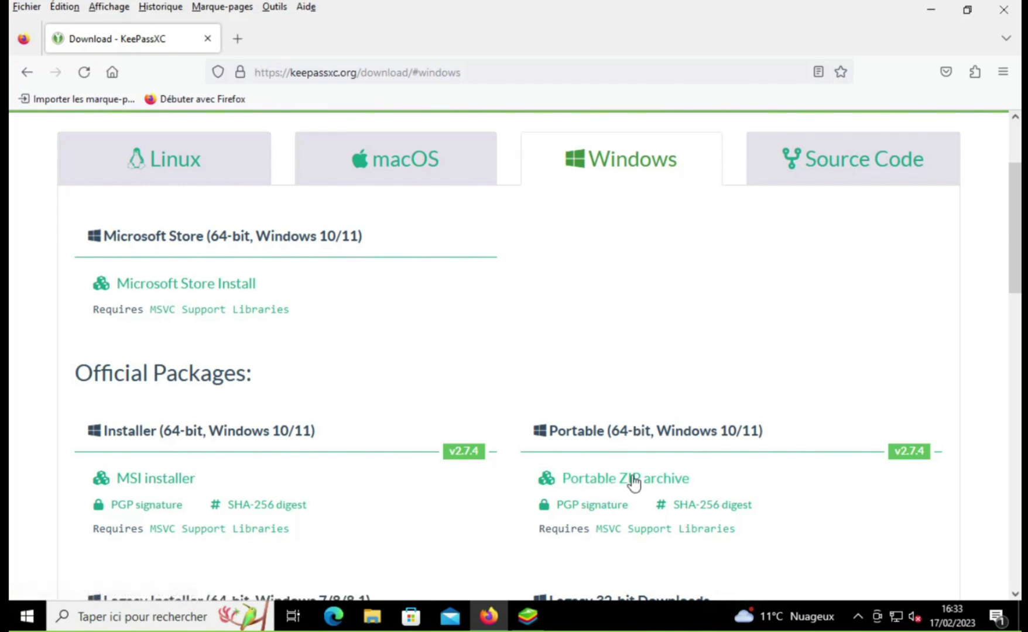
click(632, 480)
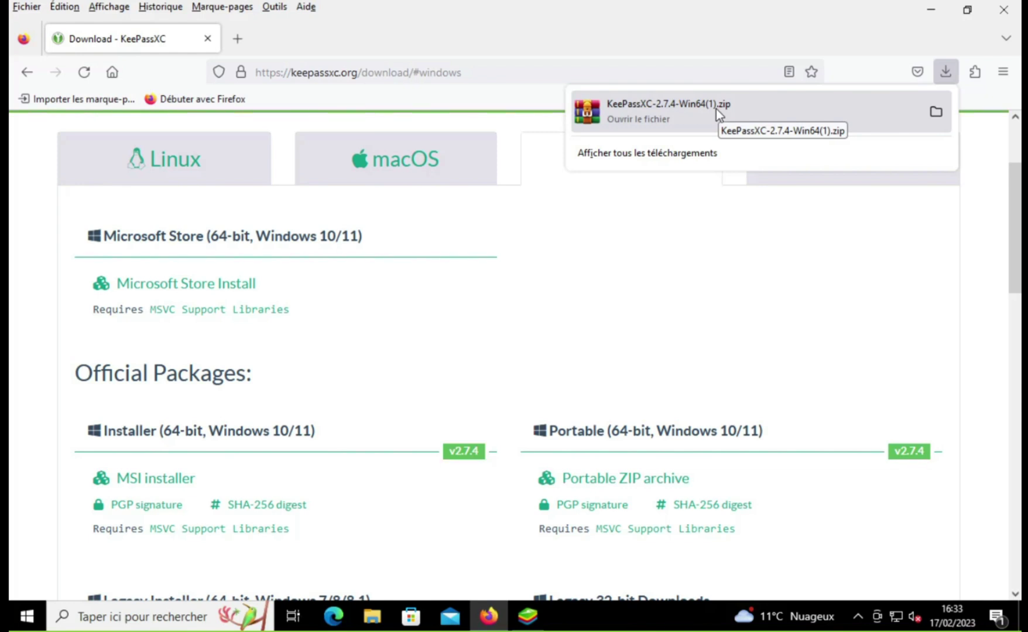
Step: Show the download in its folder, delete the duplicate copy, and scan the archive with Defender
click(943, 116)
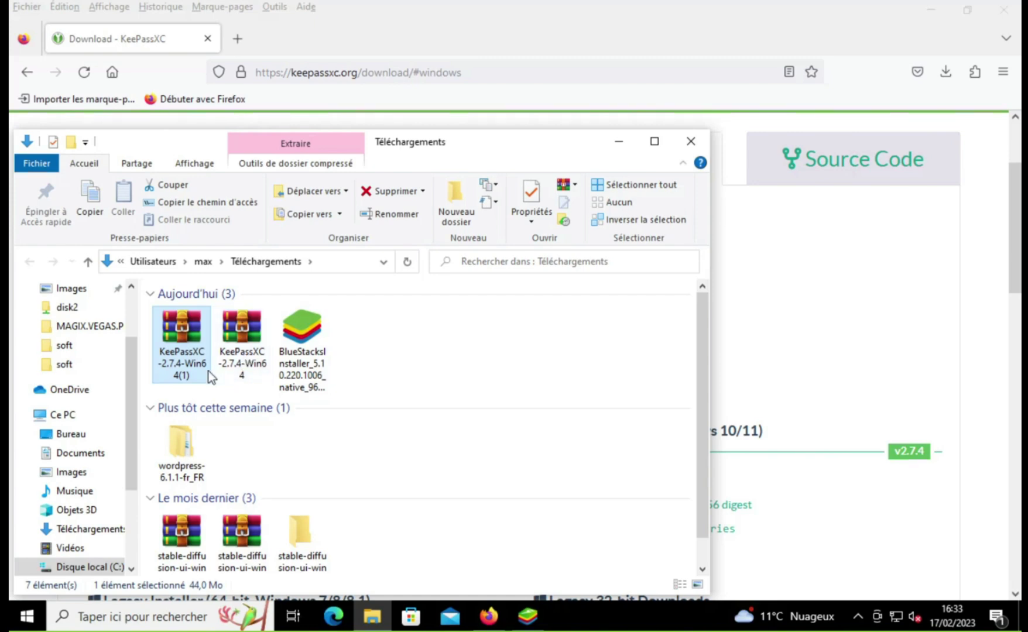
key(Delete)
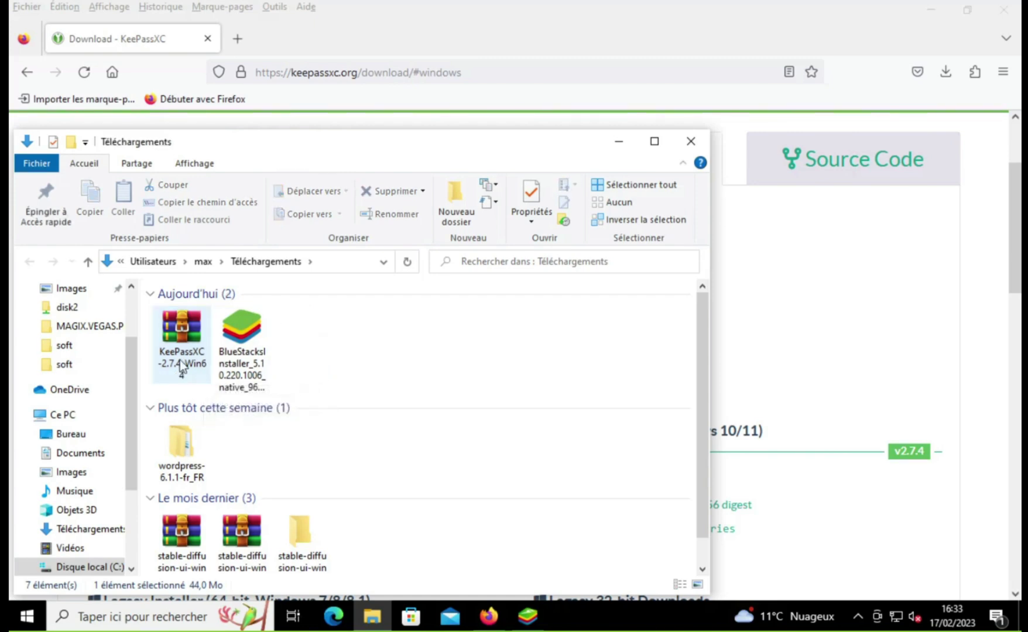
right_click(180, 360)
click(272, 126)
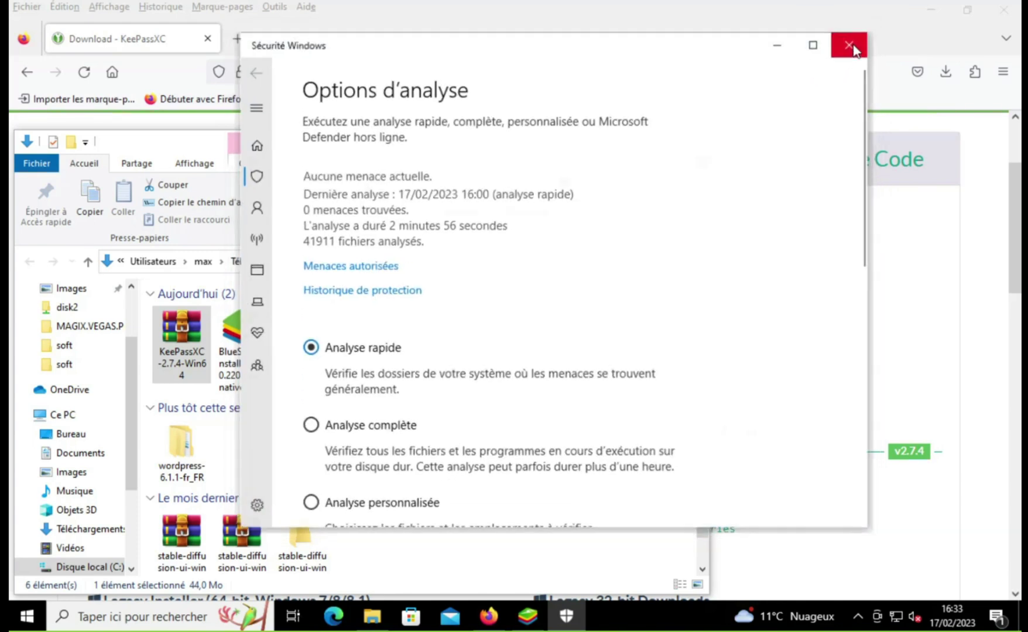
click(852, 42)
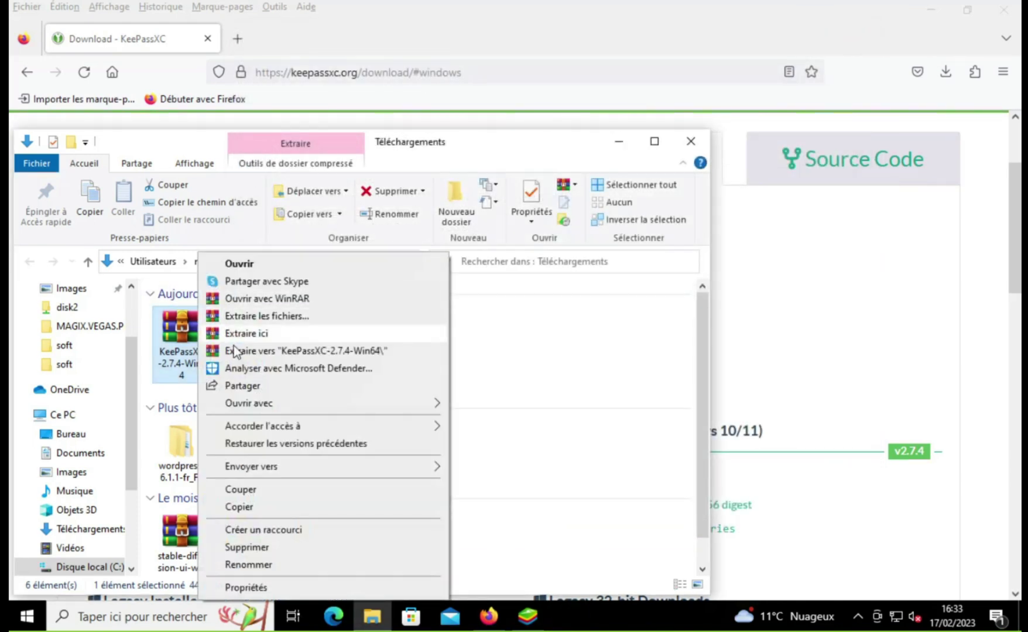
Step: Extract the archive to KeePassXC-2.7.4-Win64 and launch KeePassXC from the inner folder
click(253, 351)
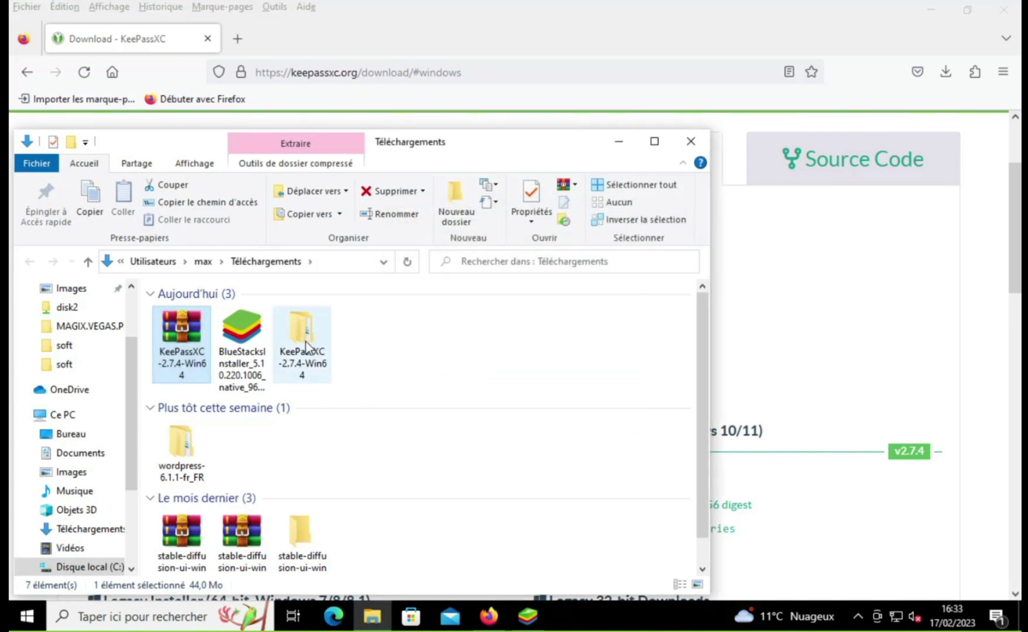
click(311, 340)
double_click(311, 341)
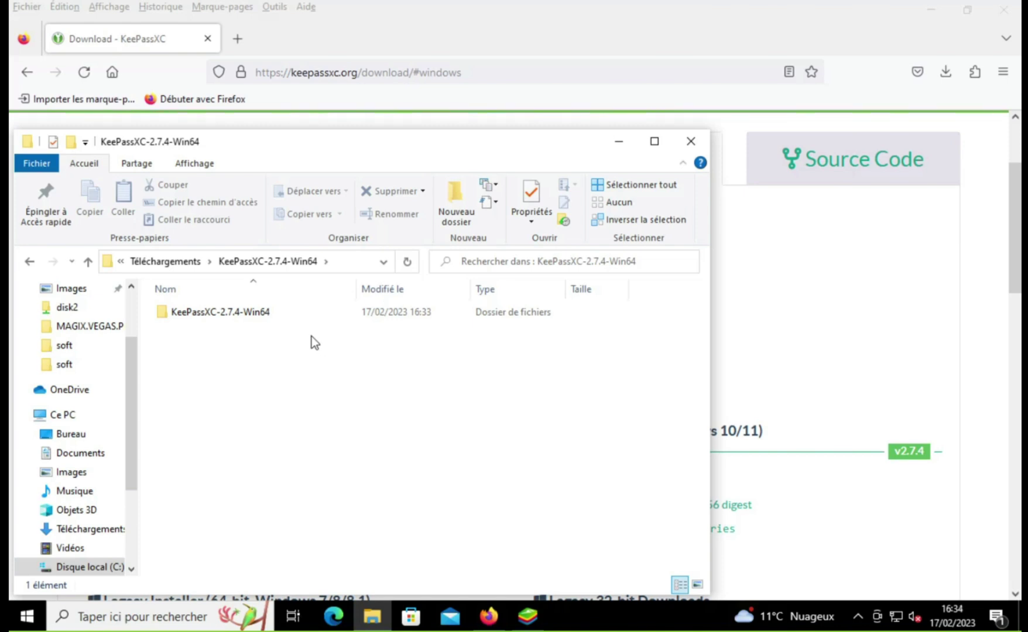
double_click(225, 319)
scroll(279, 419, down, 2)
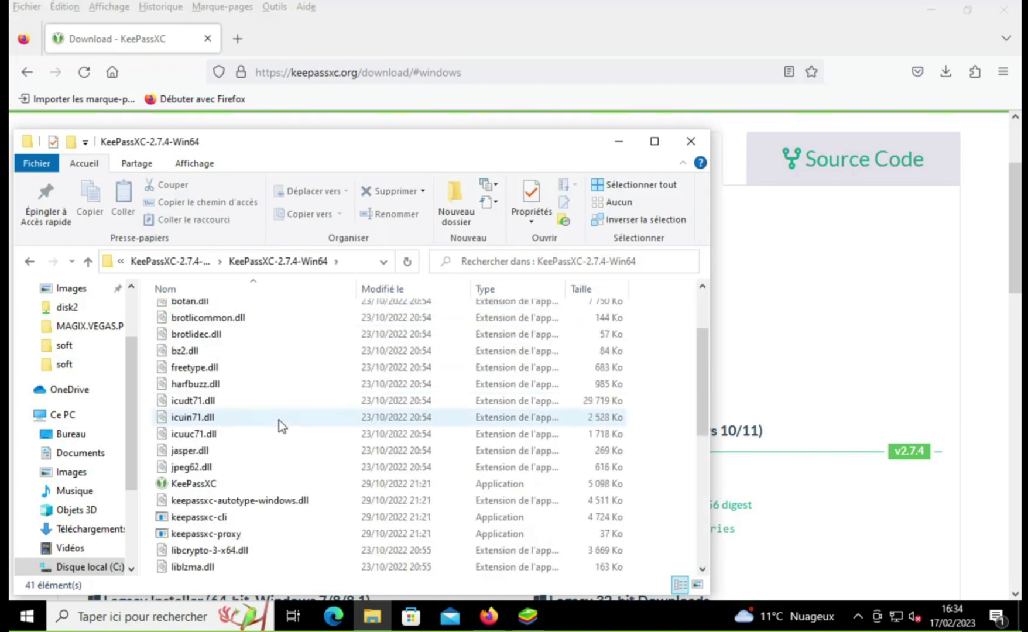
double_click(213, 488)
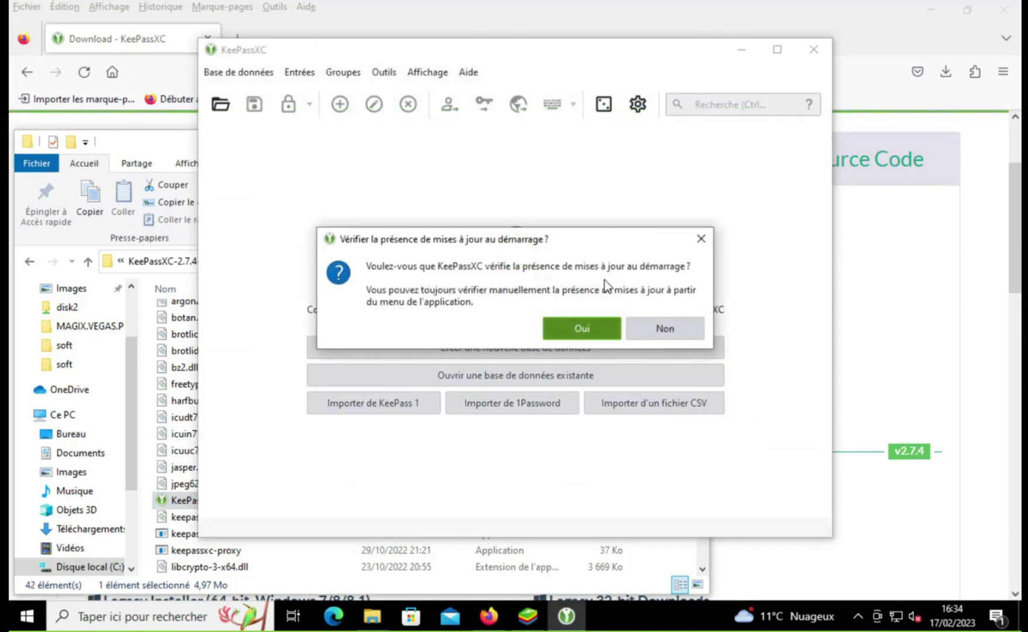
Step: Answer Oui to update checks at startup and begin creating a new database
click(594, 331)
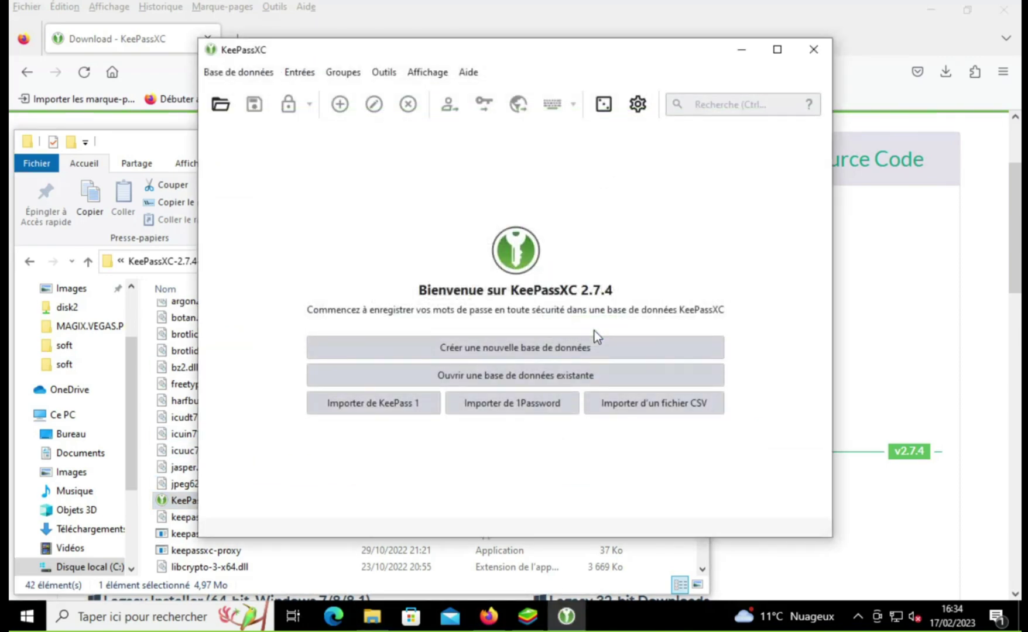
click(592, 337)
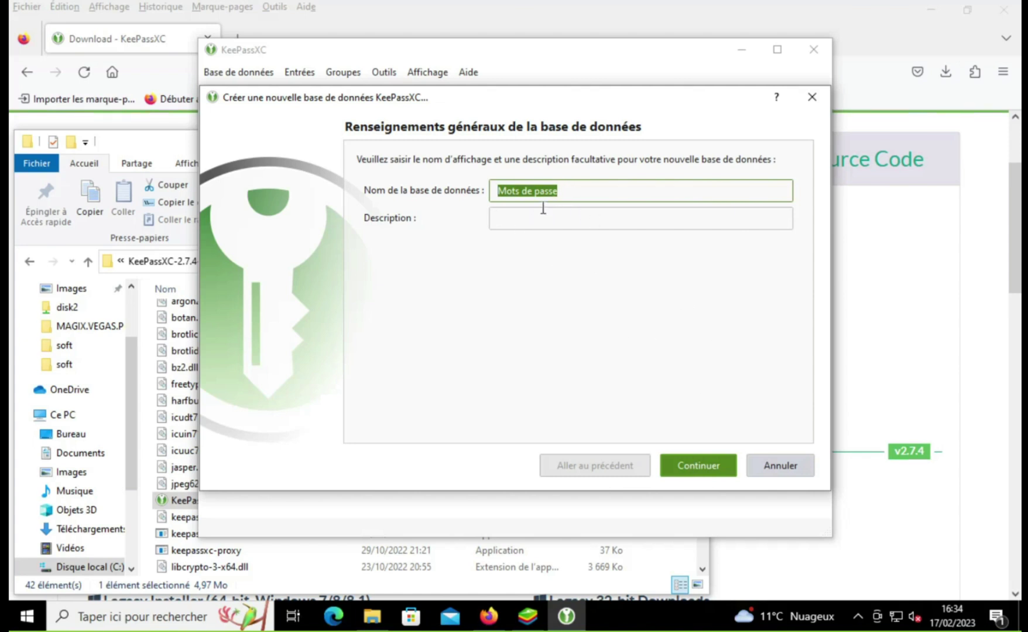
Step: Keep the name 'Mots de passe', view the advanced encryption settings, and proceed to credentials
click(683, 473)
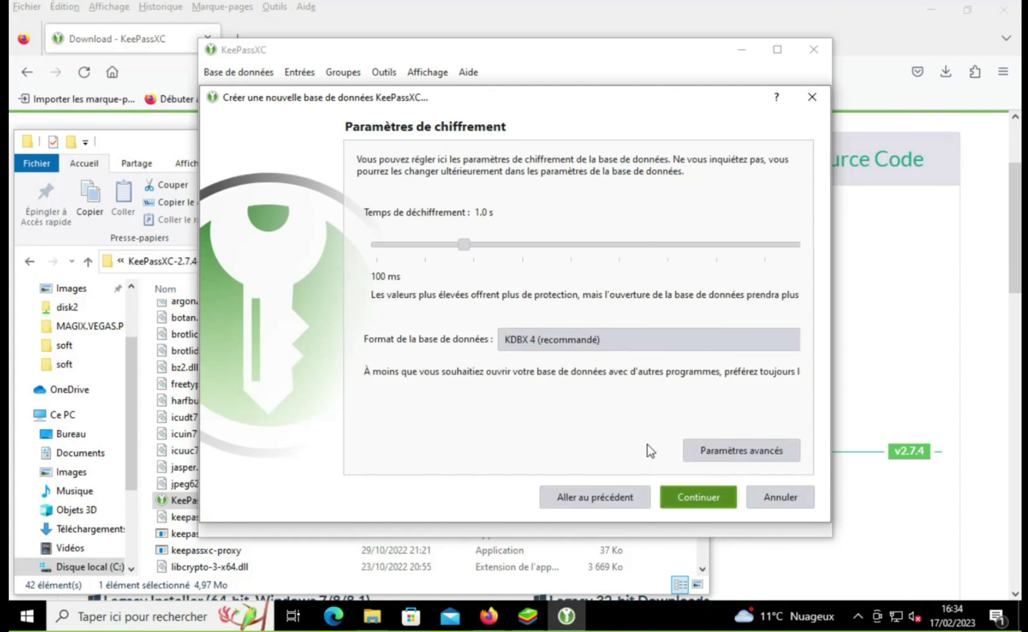
click(691, 450)
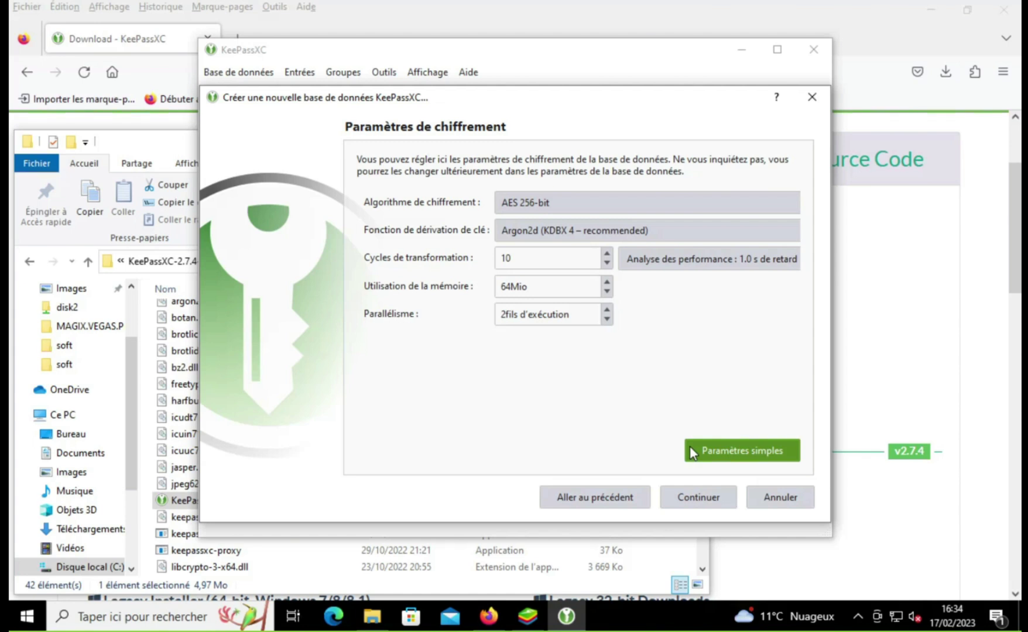
click(690, 506)
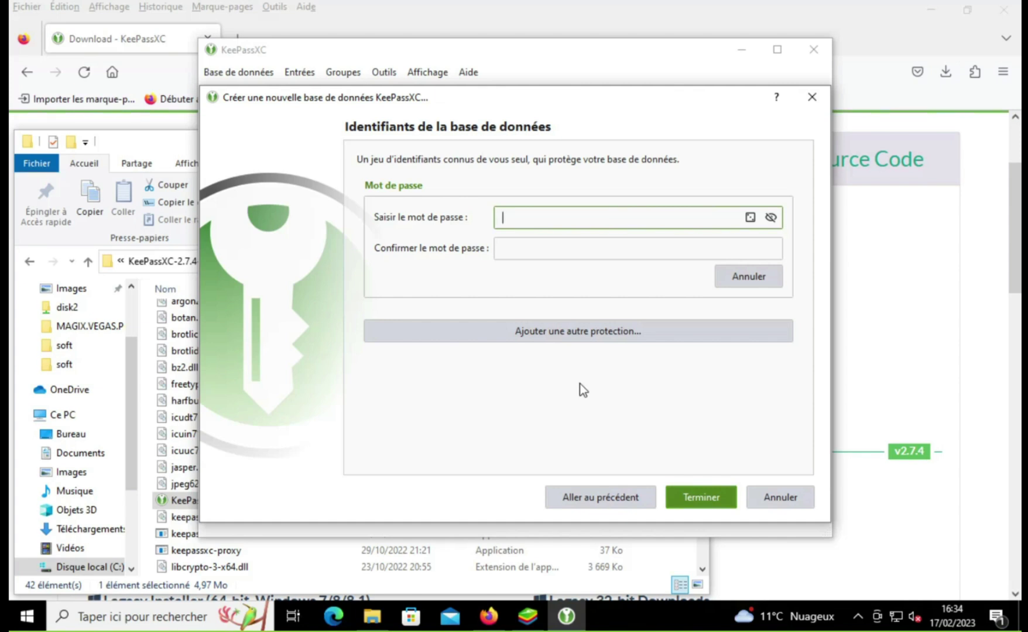
text(1234)
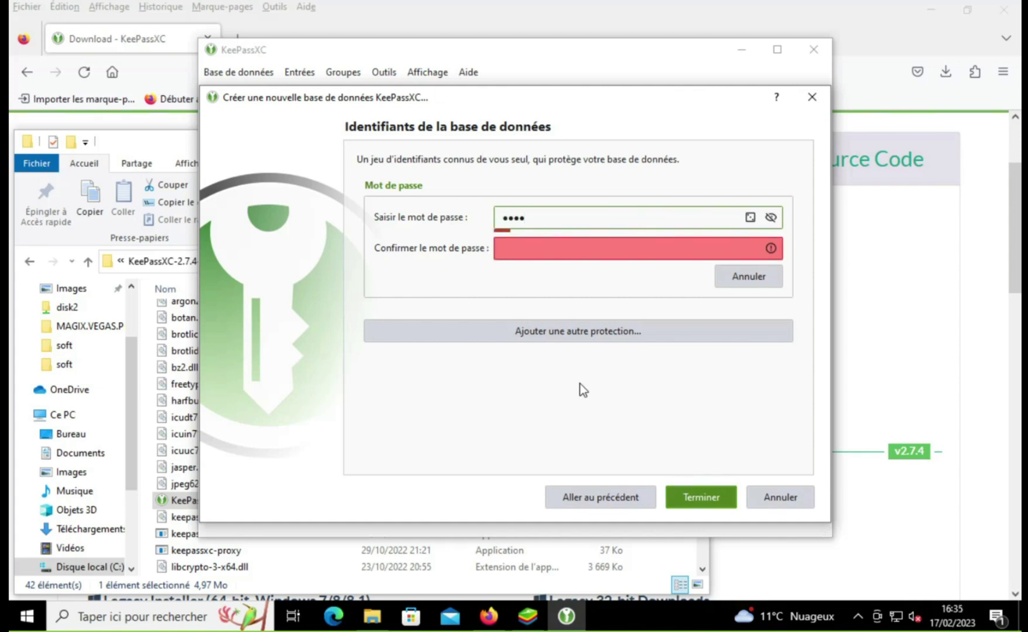
key(Tab)
text(123)
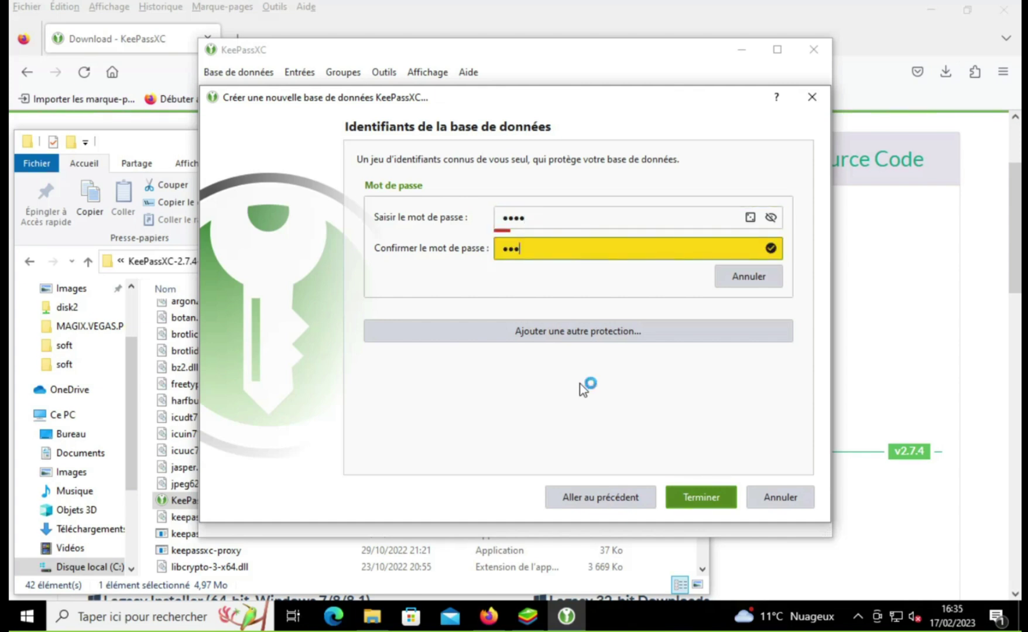
text(4)
key(BackSpace)
key(BackSpace)
key(BackSpace)
key(BackSpace)
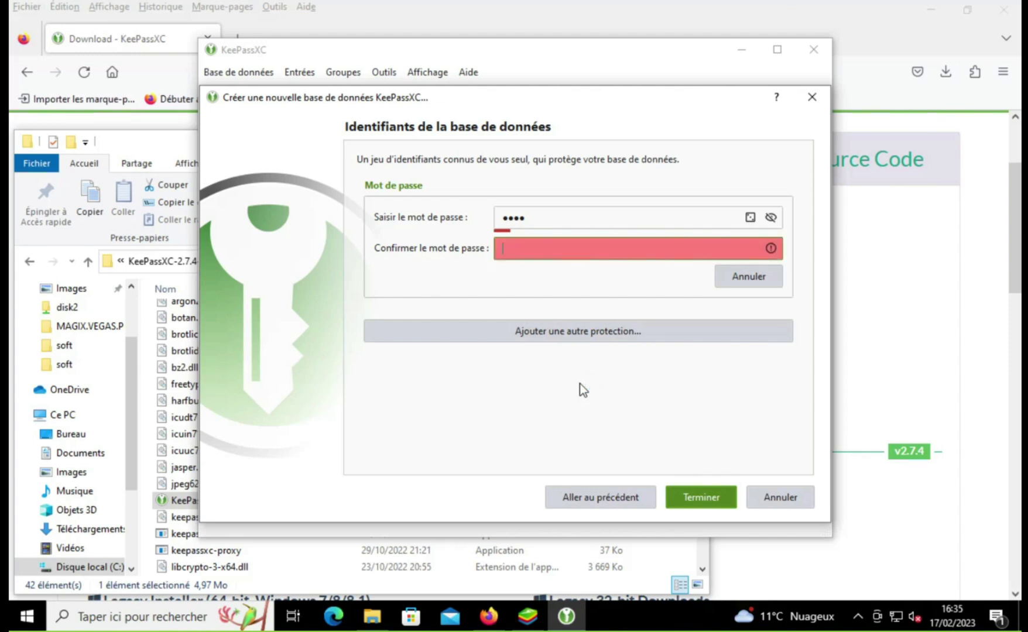
text(1234)
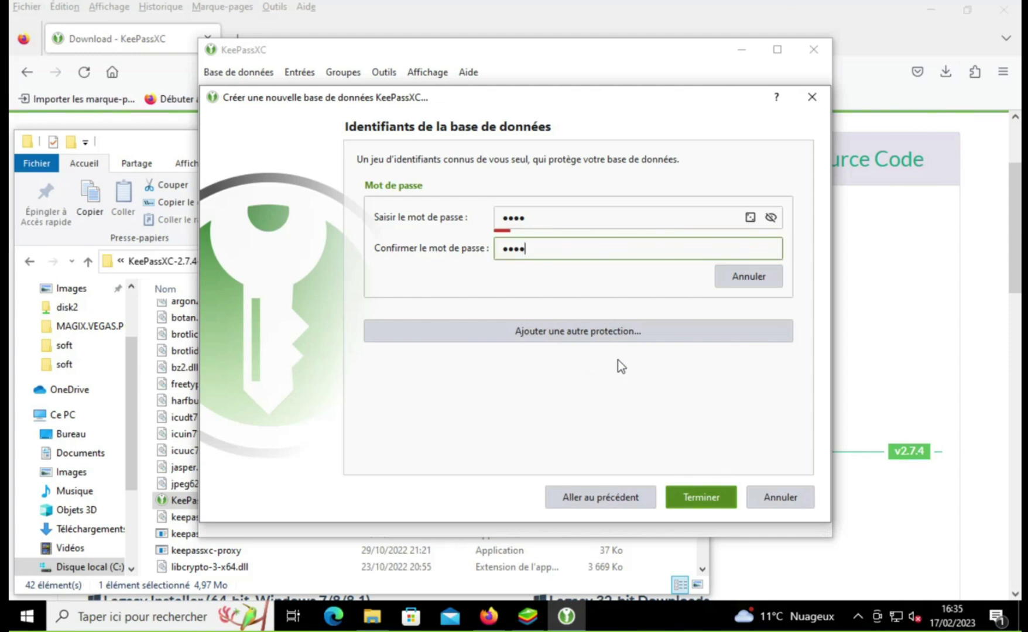
Step: Add key file protection, widen the dialog, enter 'key' and browse for an existing key file
click(604, 328)
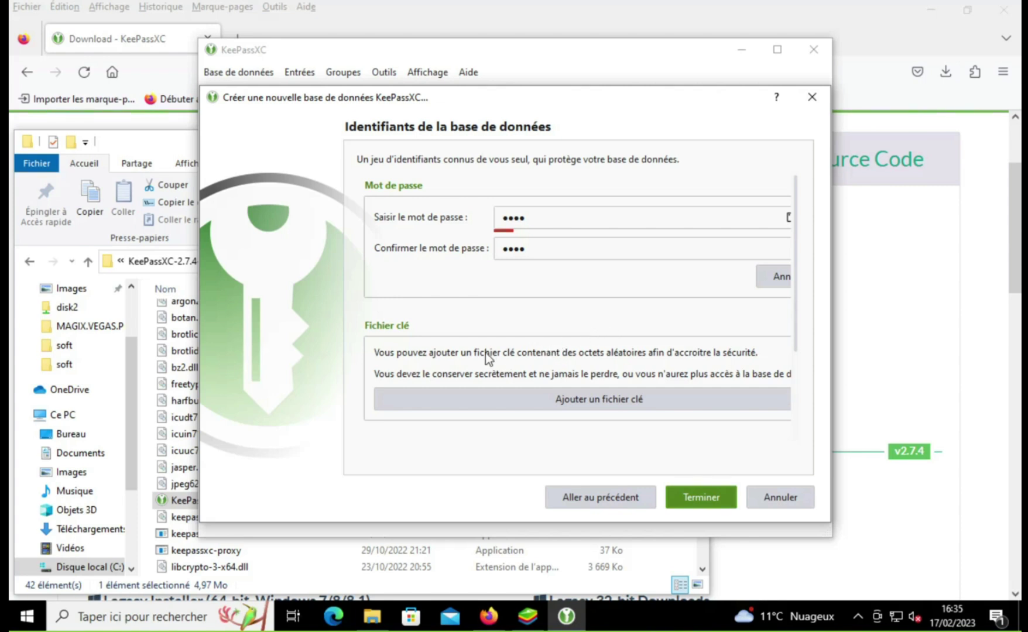
click(520, 397)
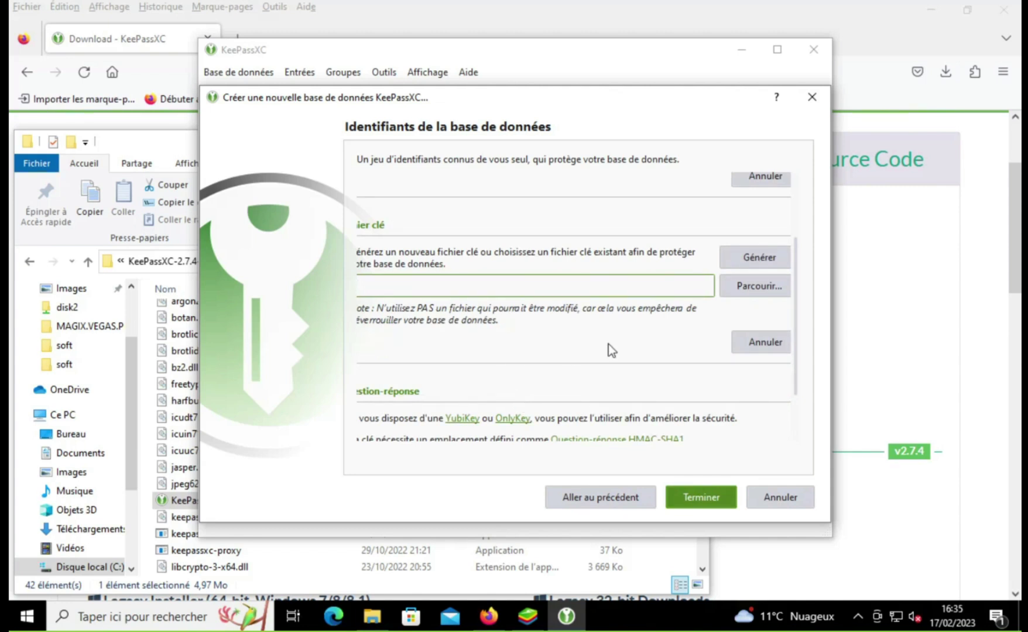
scroll(412, 374, down, 1)
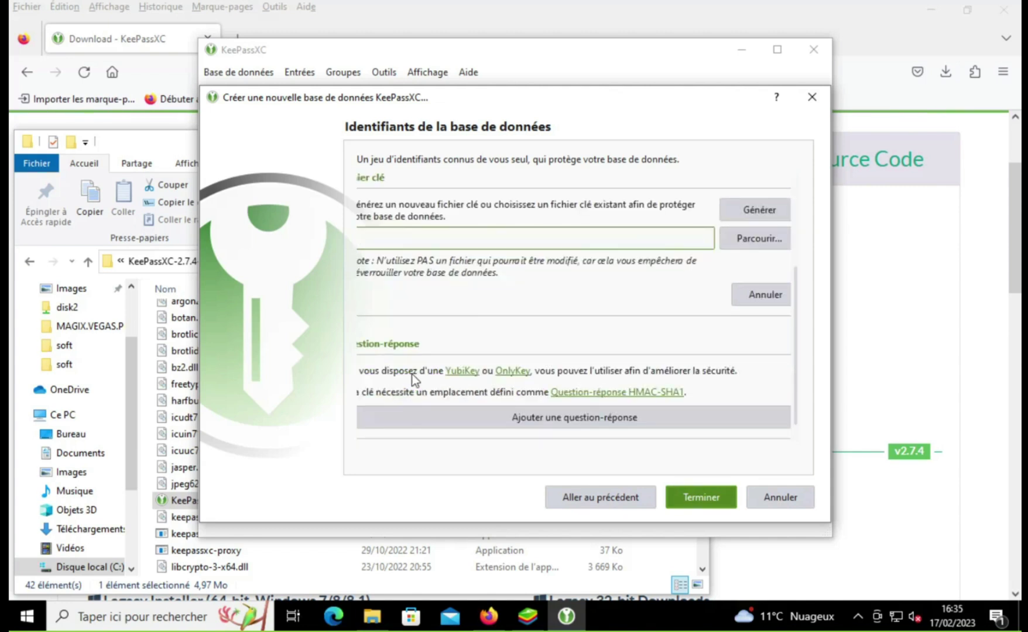
scroll(413, 374, up, 1)
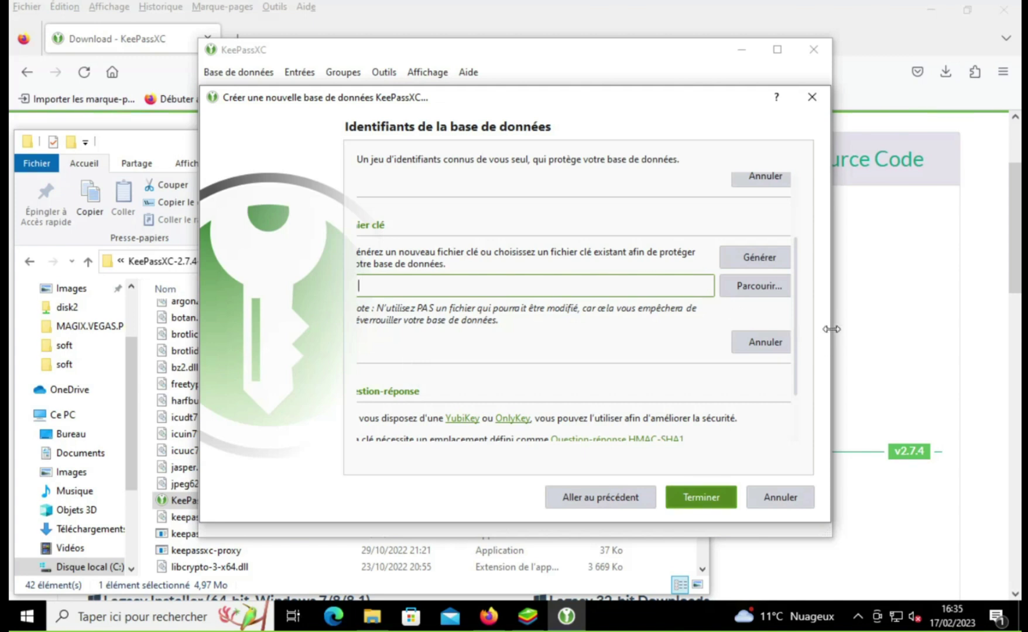
drag(831, 331, 935, 330)
scroll(591, 333, up, 2)
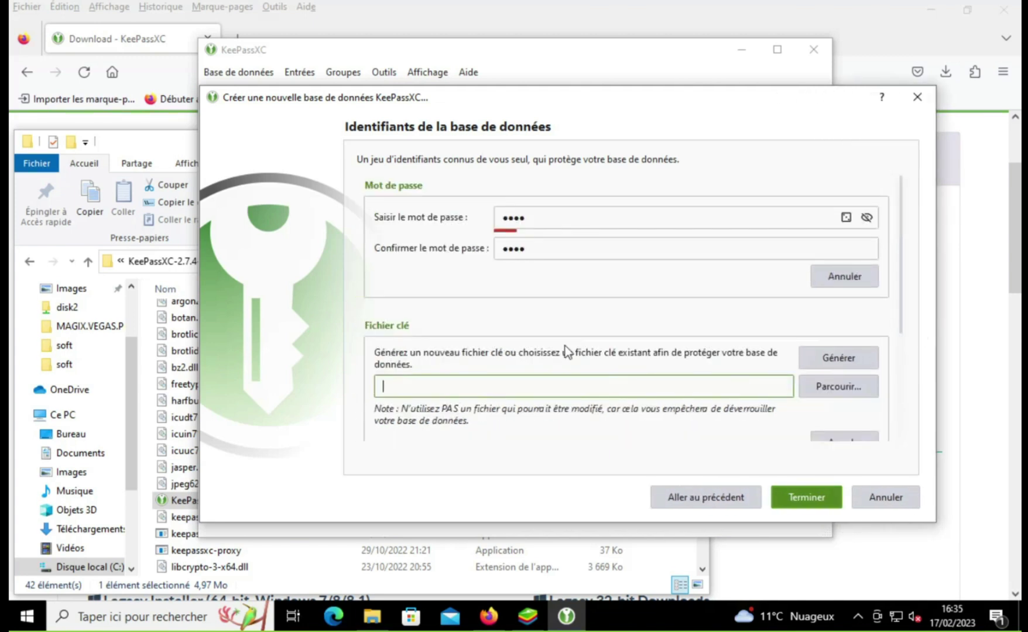
scroll(550, 298, down, 2)
scroll(548, 288, down, 1)
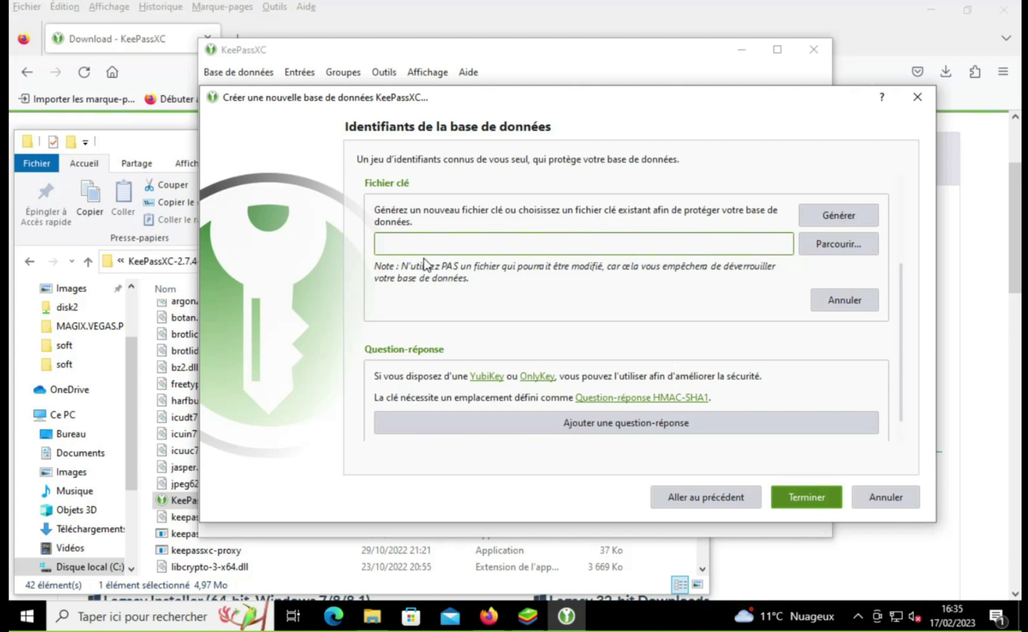
text(key)
click(836, 241)
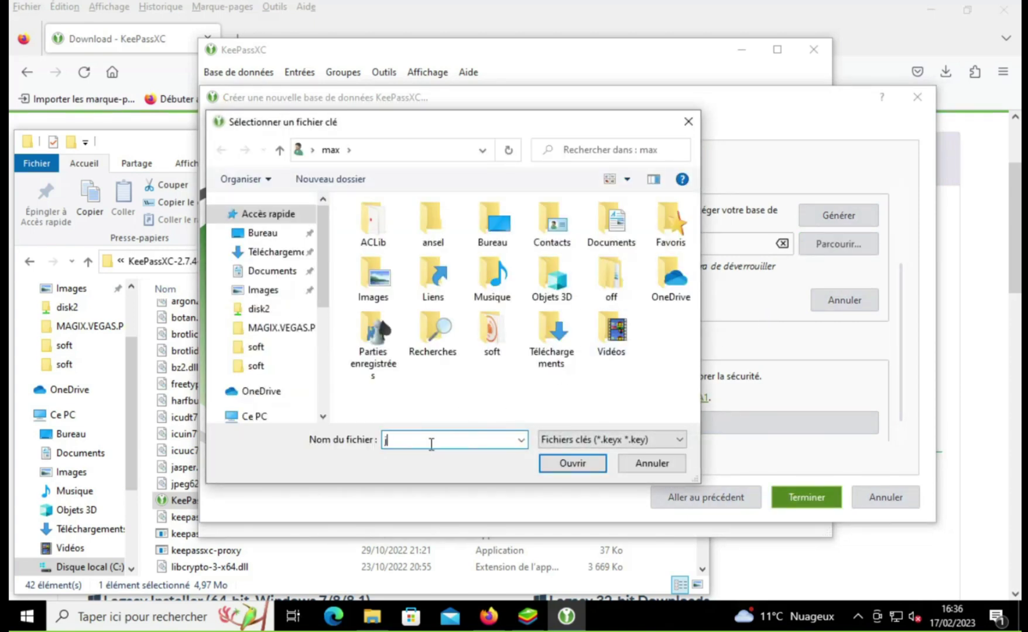
Step: Try 'key' as the key file name and dismiss the invalid file name warning
text(key)
click(547, 463)
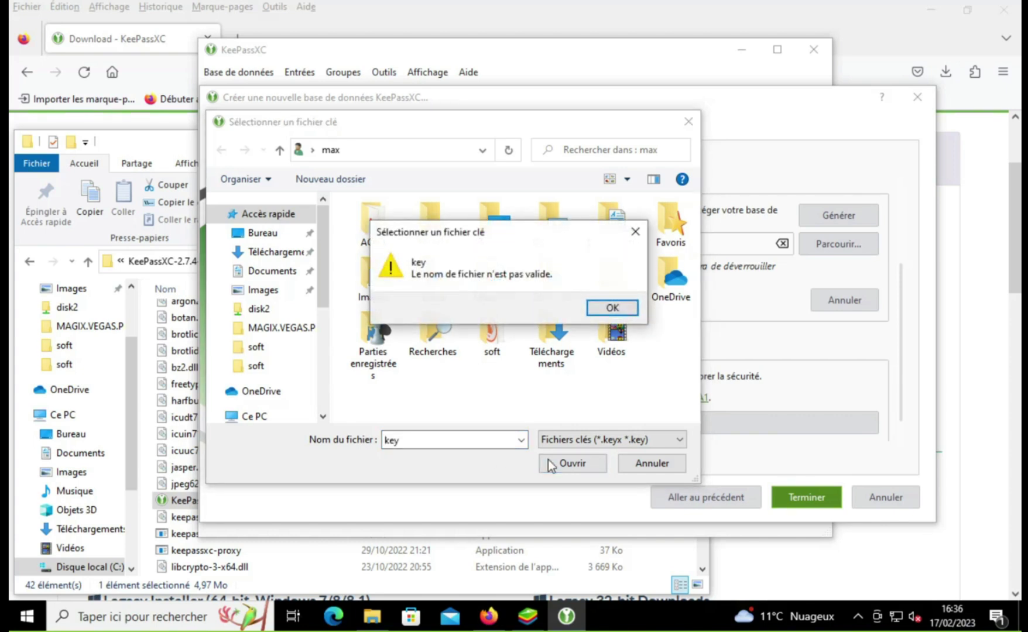
click(612, 307)
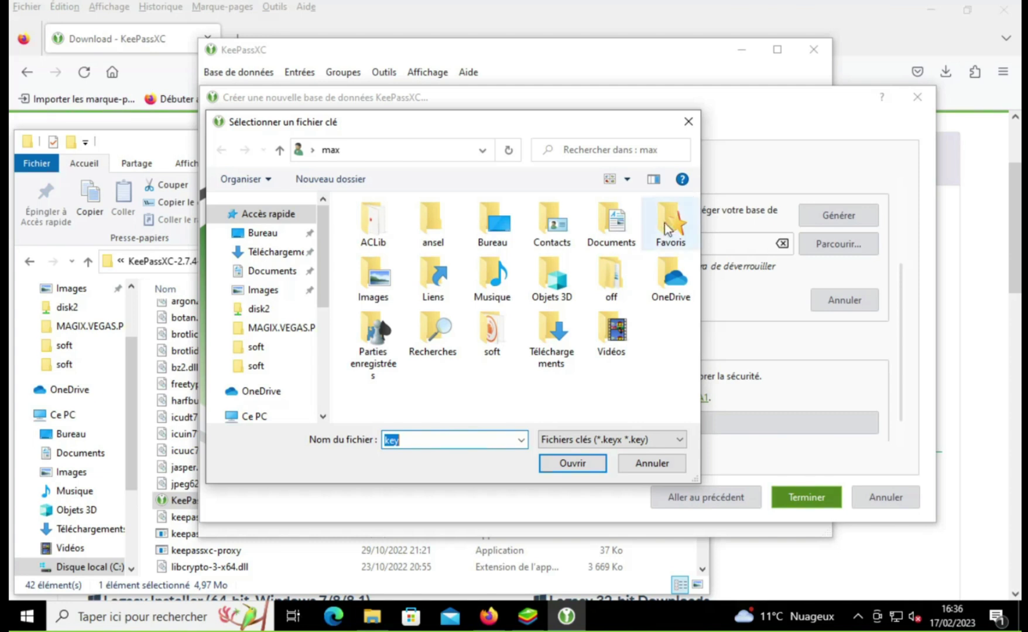
Step: Create a 'clé de fichier' folder inside Téléchargements\KeePassXC-2.7.4-Win64
double_click(530, 334)
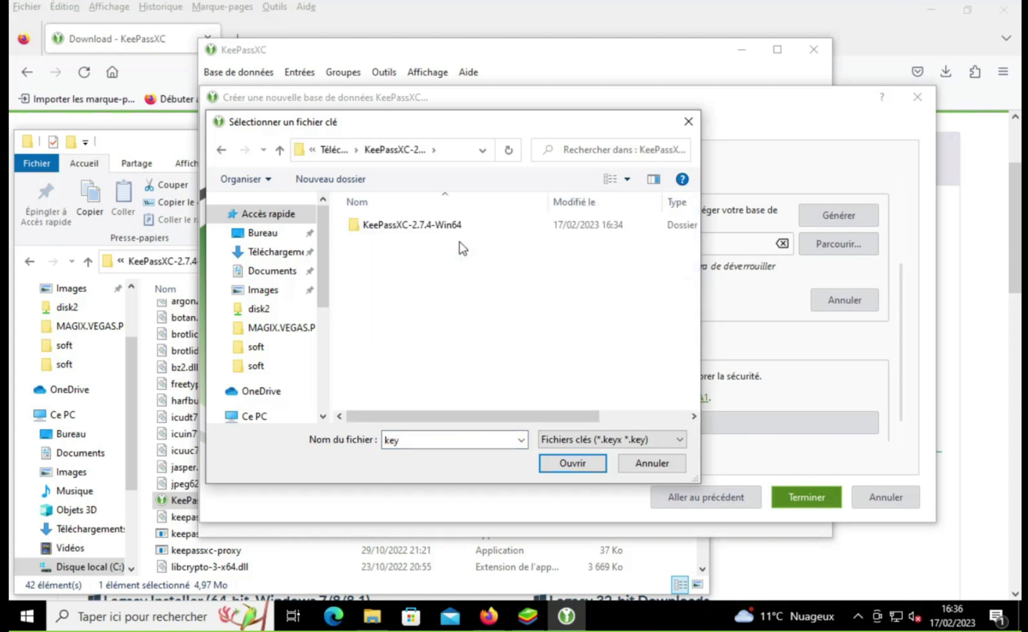
double_click(459, 232)
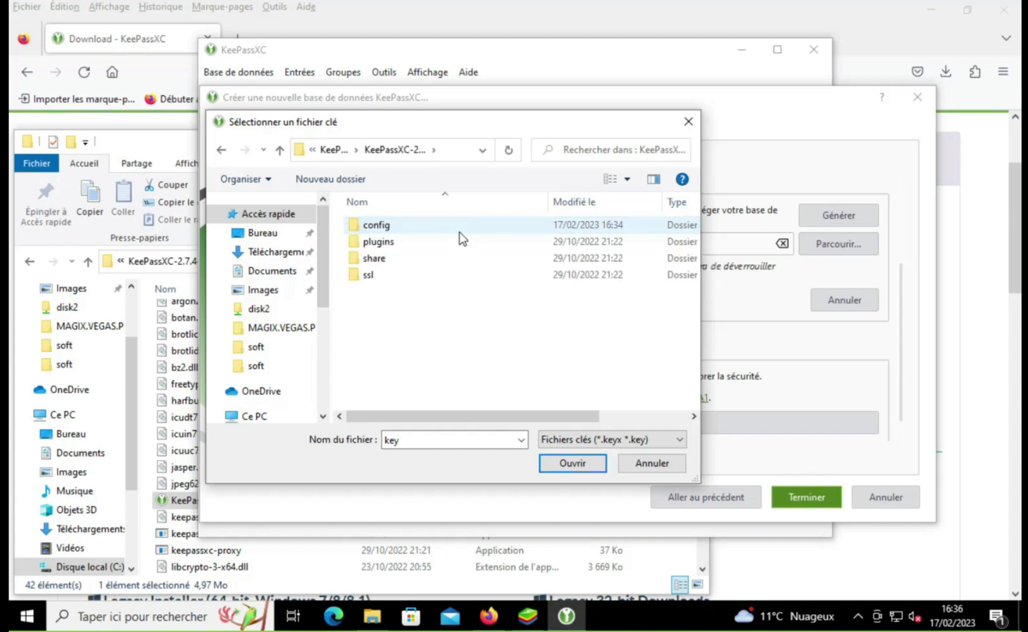
right_click(414, 316)
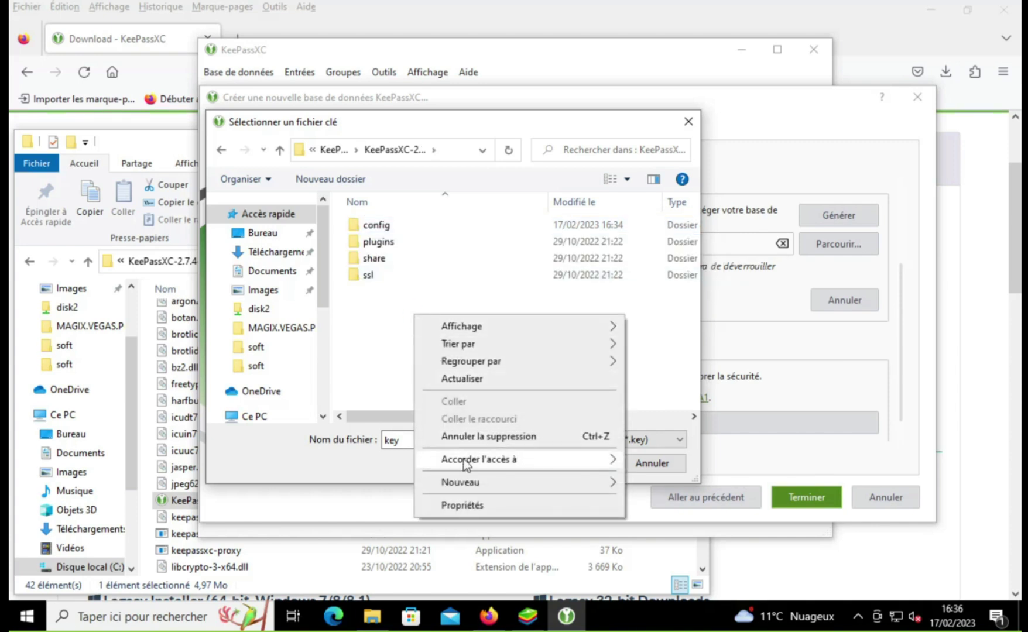
mouse_move(620, 485)
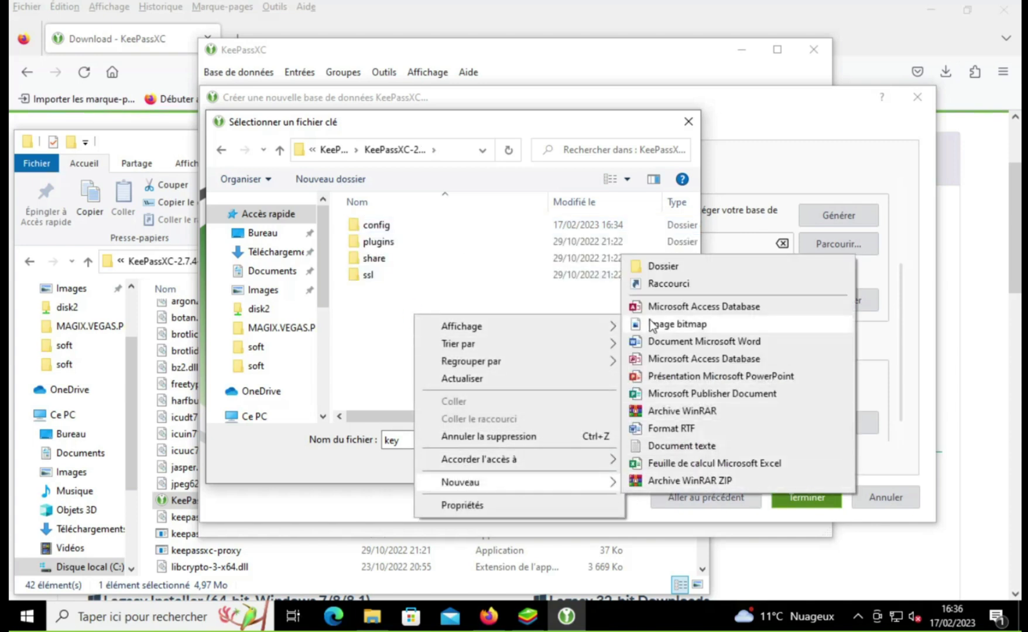
click(667, 266)
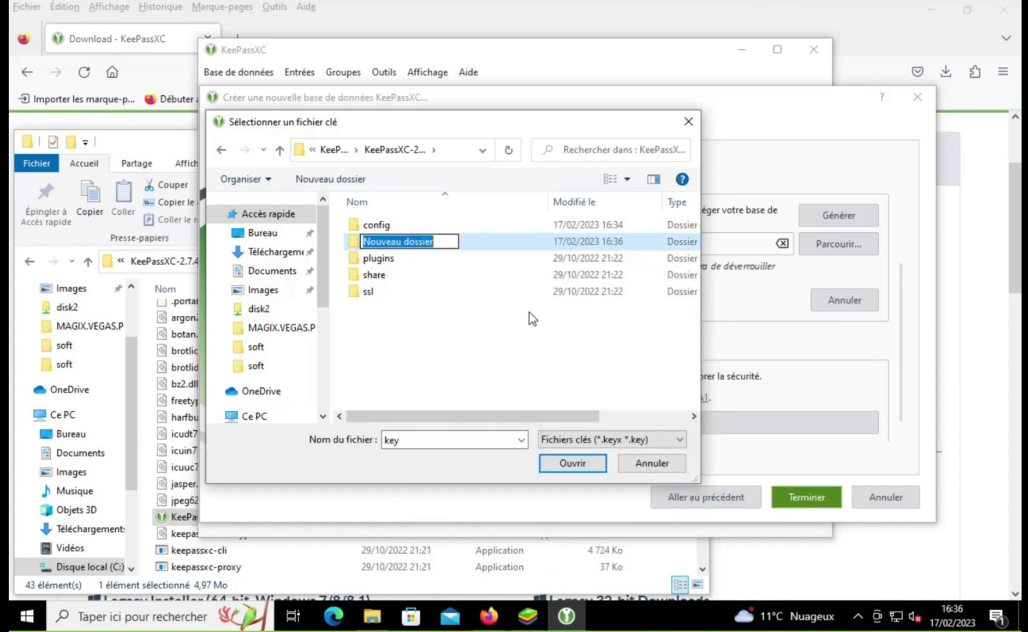
text(cl)
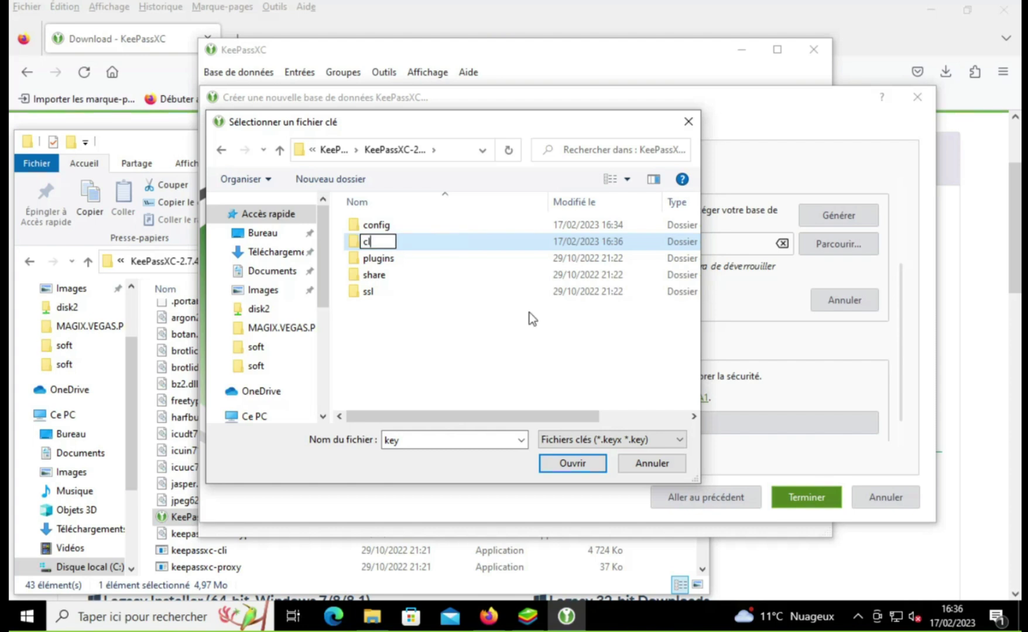
text(é de fichier)
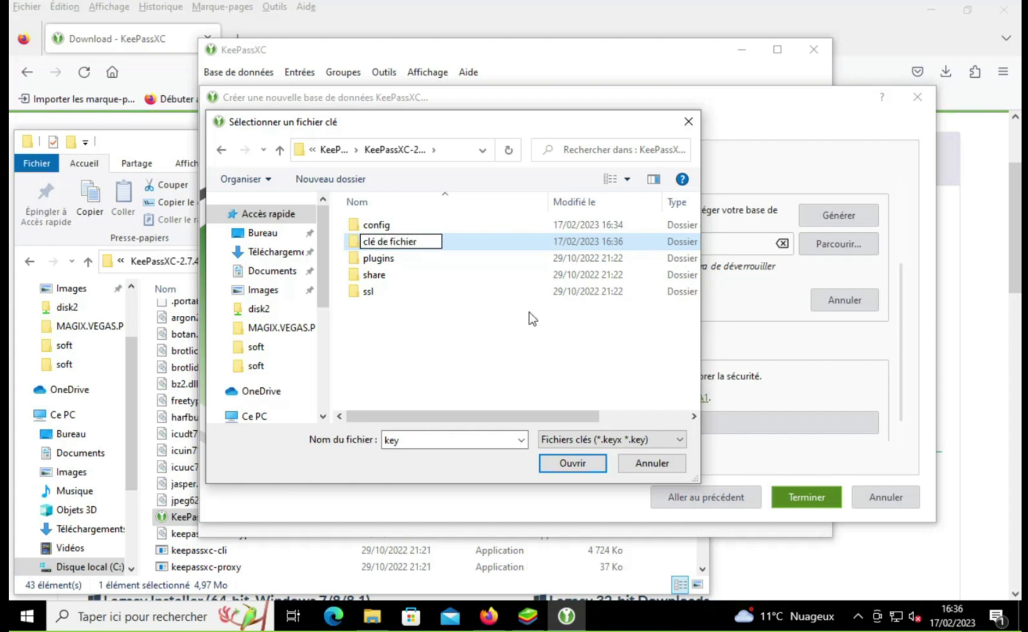
key(Return)
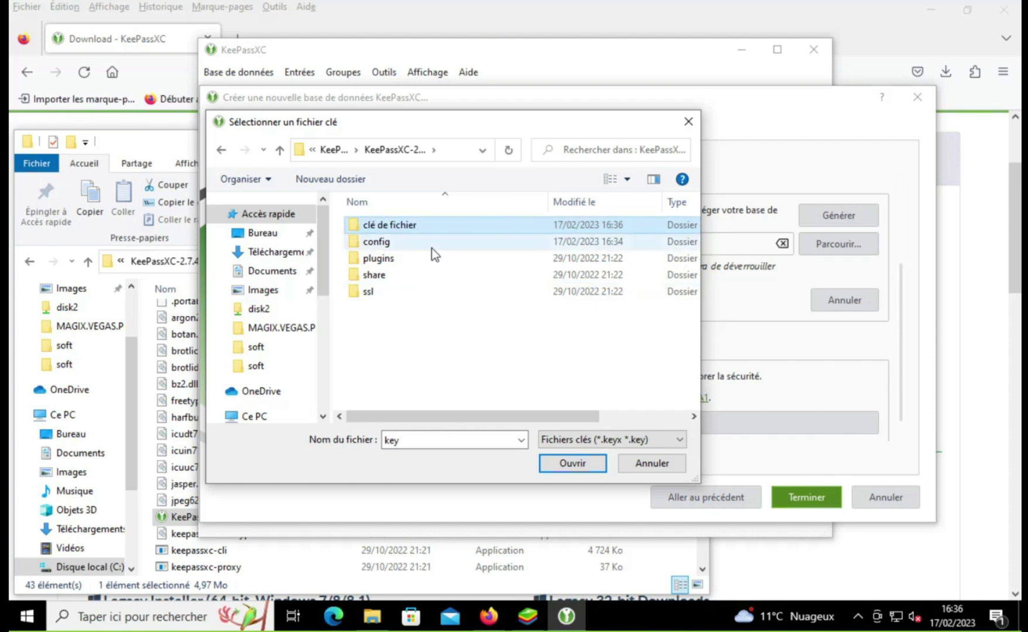
Step: Open clé de fichier, retry 'key' as the key file, and dismiss the resulting errors
double_click(419, 234)
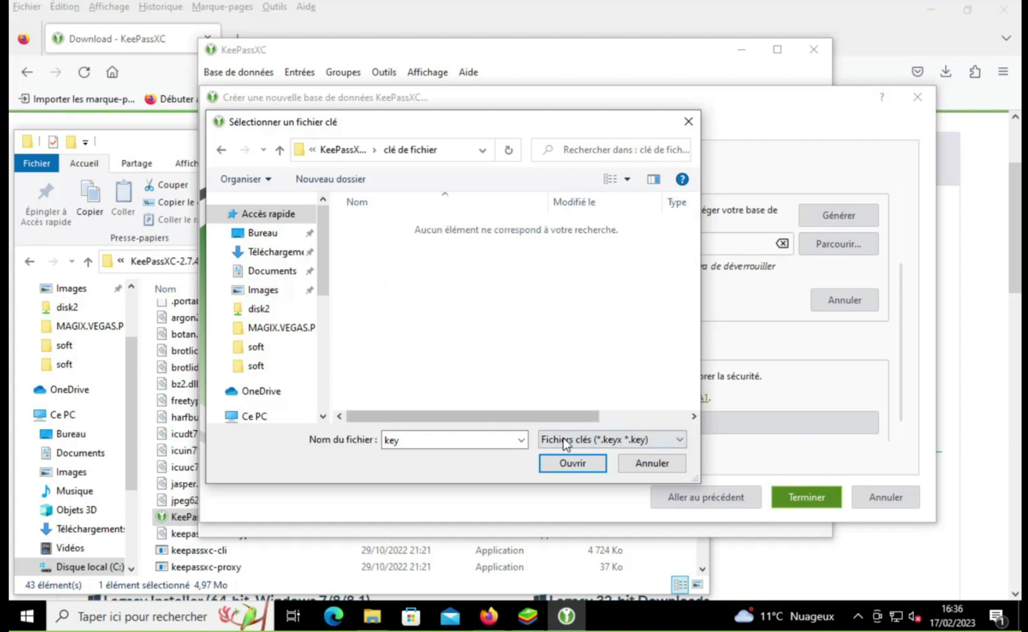
click(571, 464)
click(598, 313)
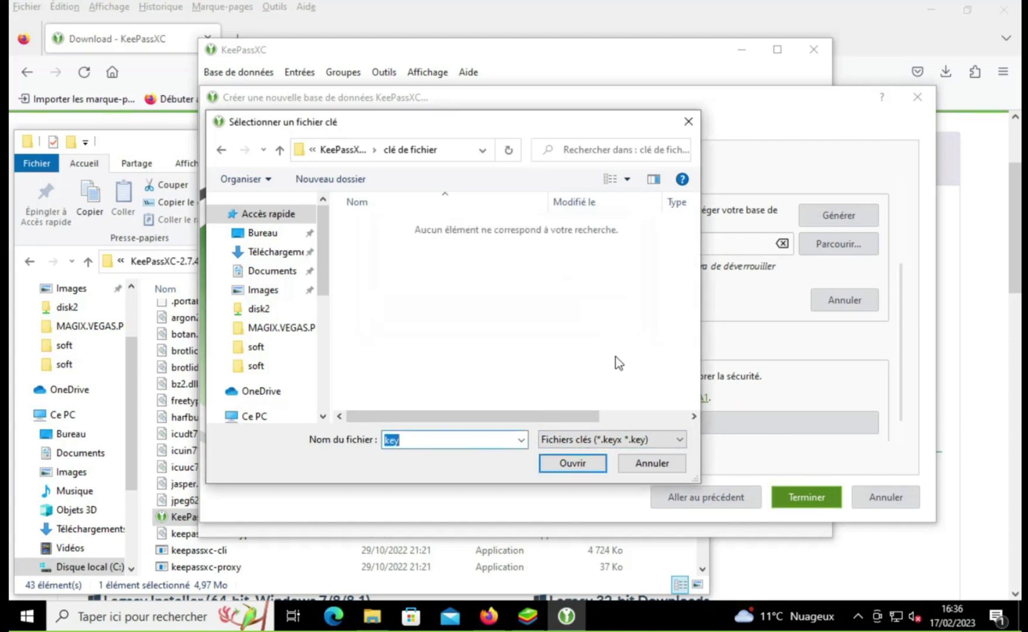
click(648, 463)
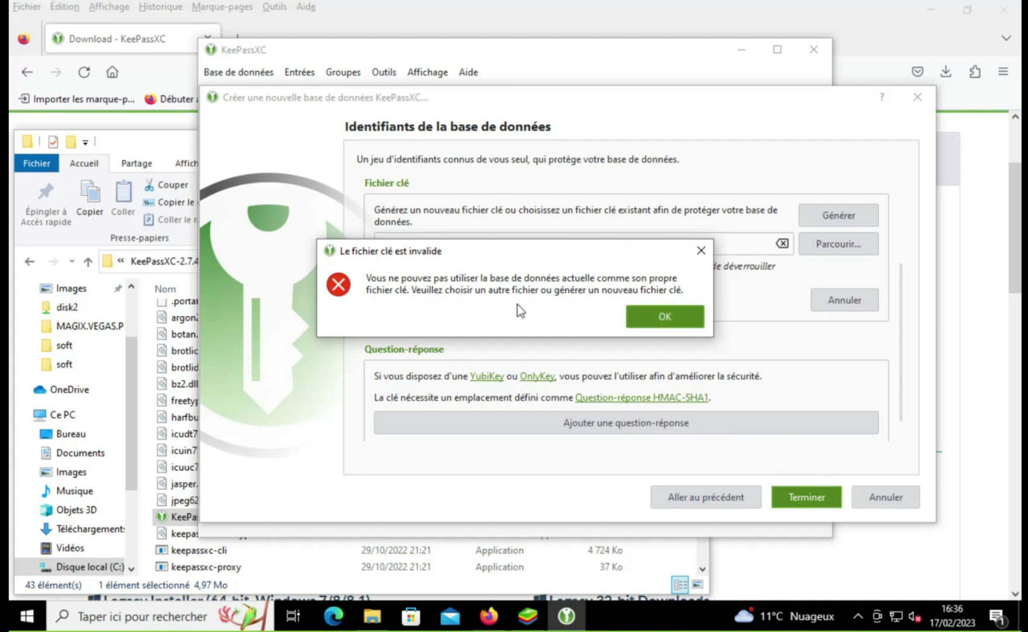
click(645, 316)
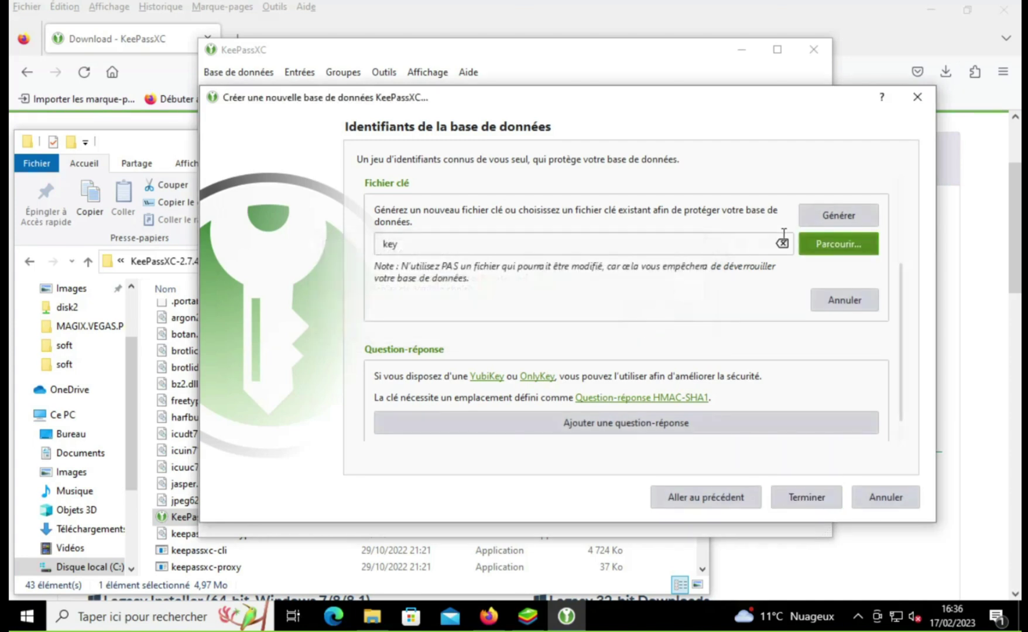
Step: Generate a new key file named 'key' in KeePassXC-2.7.4-Win64\clé de fichier
click(819, 222)
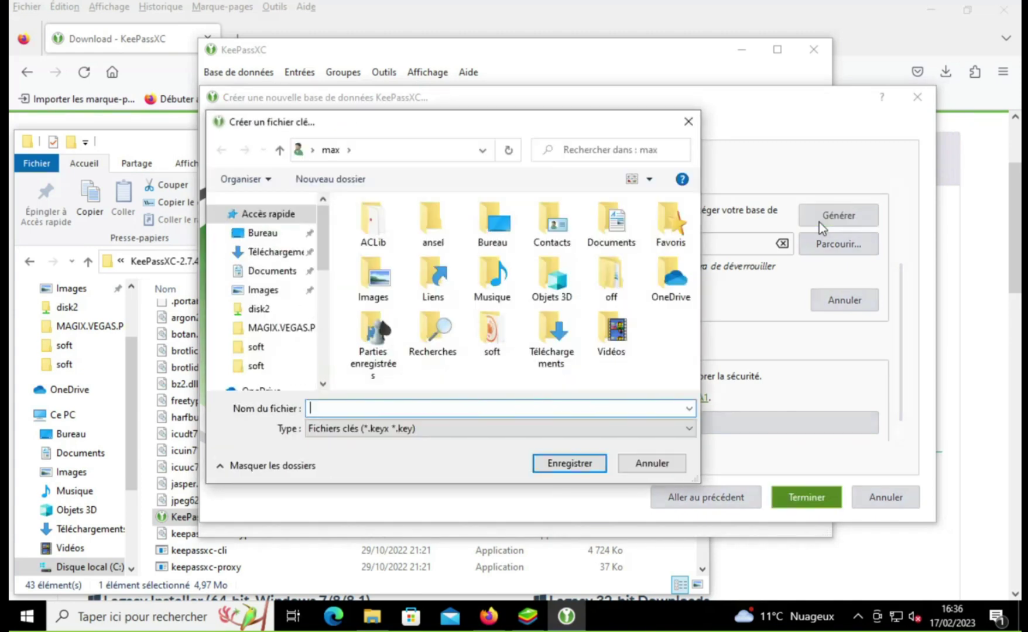
double_click(553, 334)
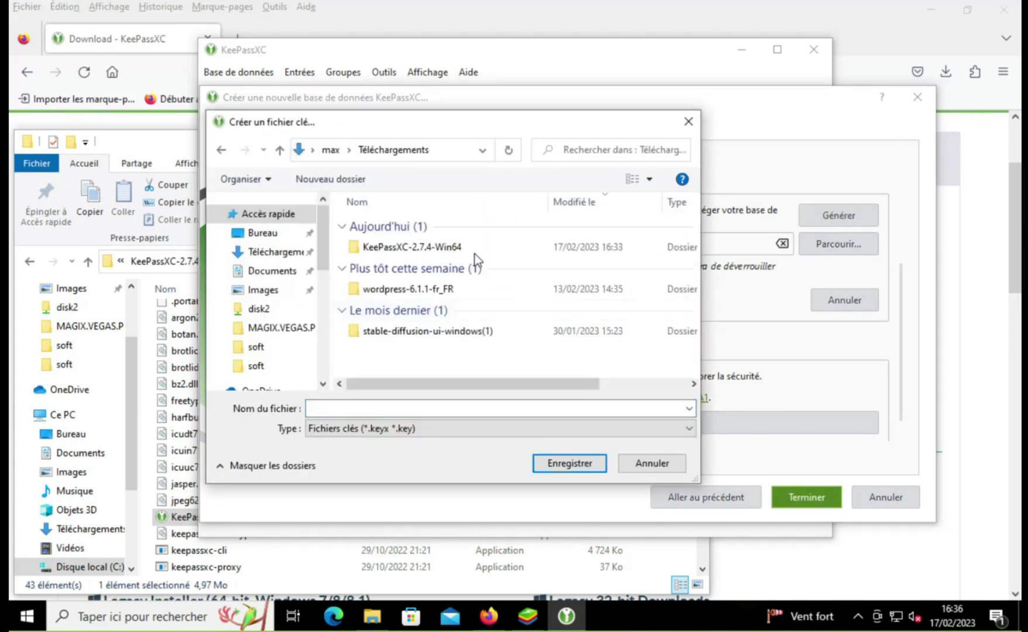
double_click(444, 241)
double_click(450, 227)
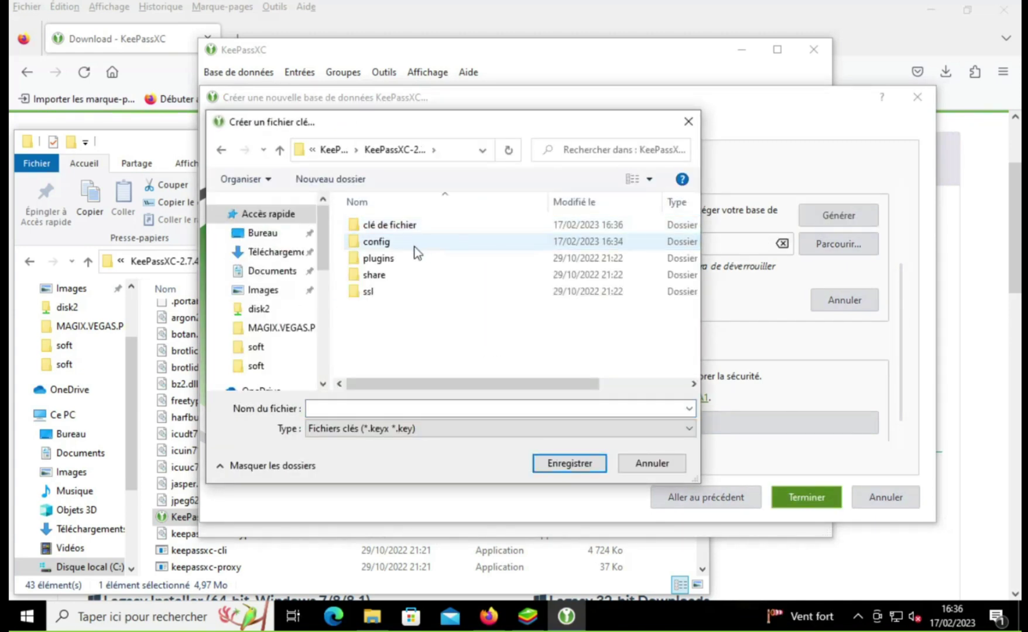
double_click(396, 228)
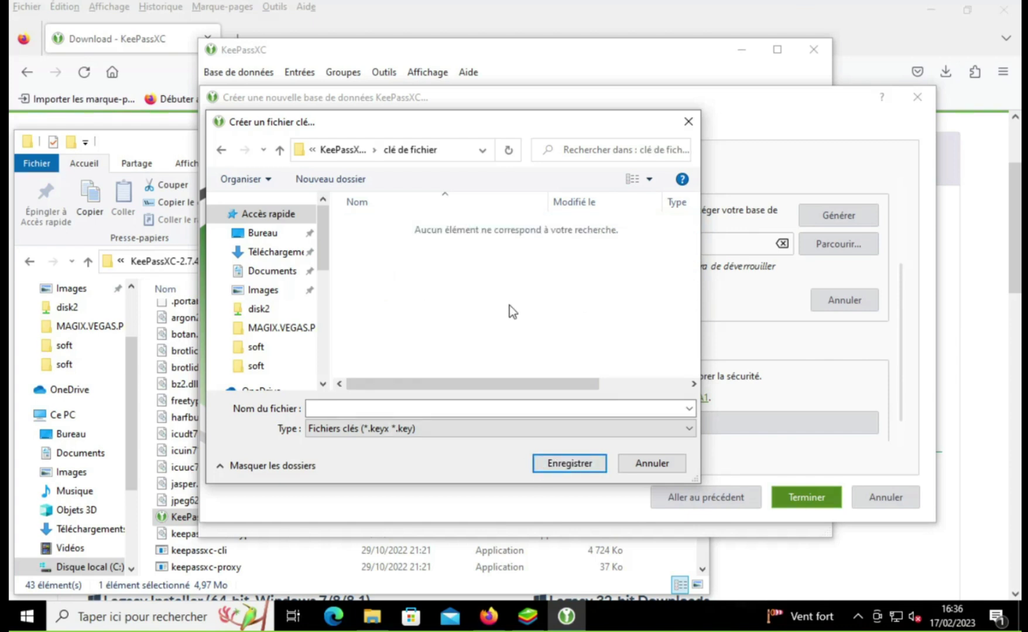
click(367, 407)
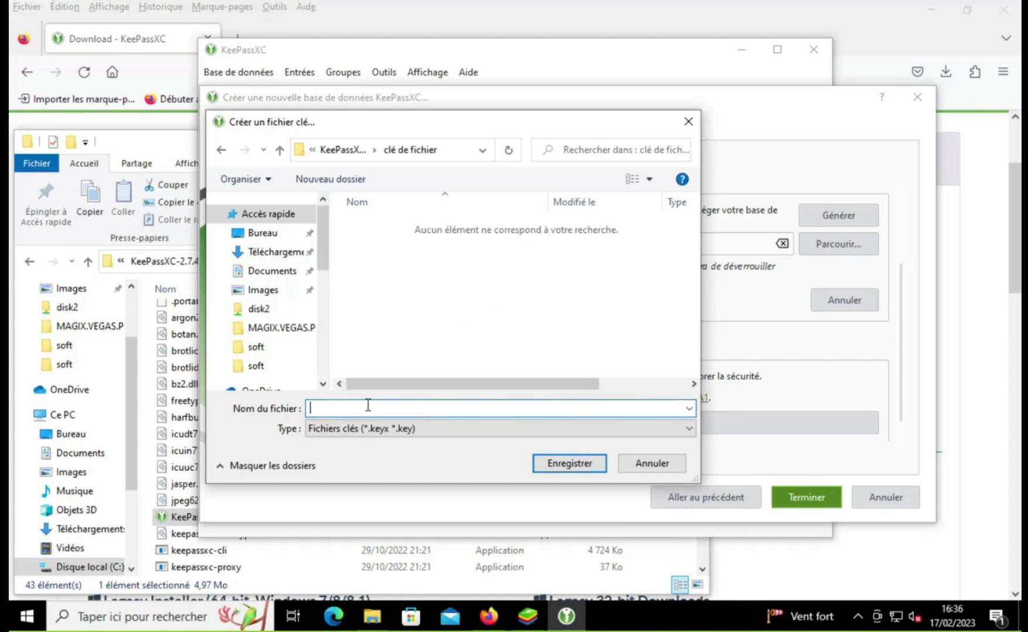
text(key)
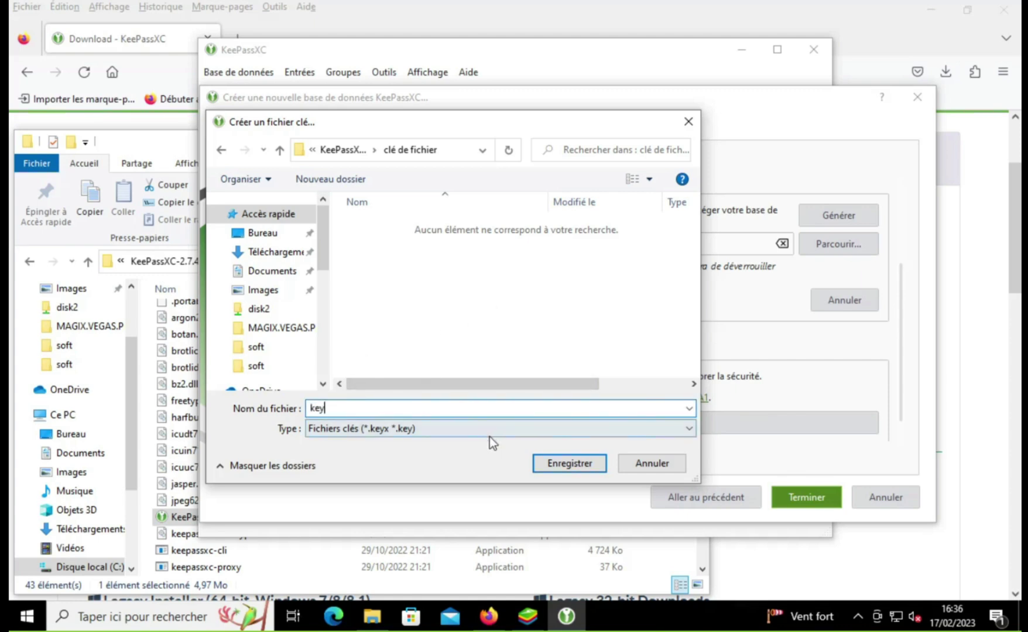
click(548, 467)
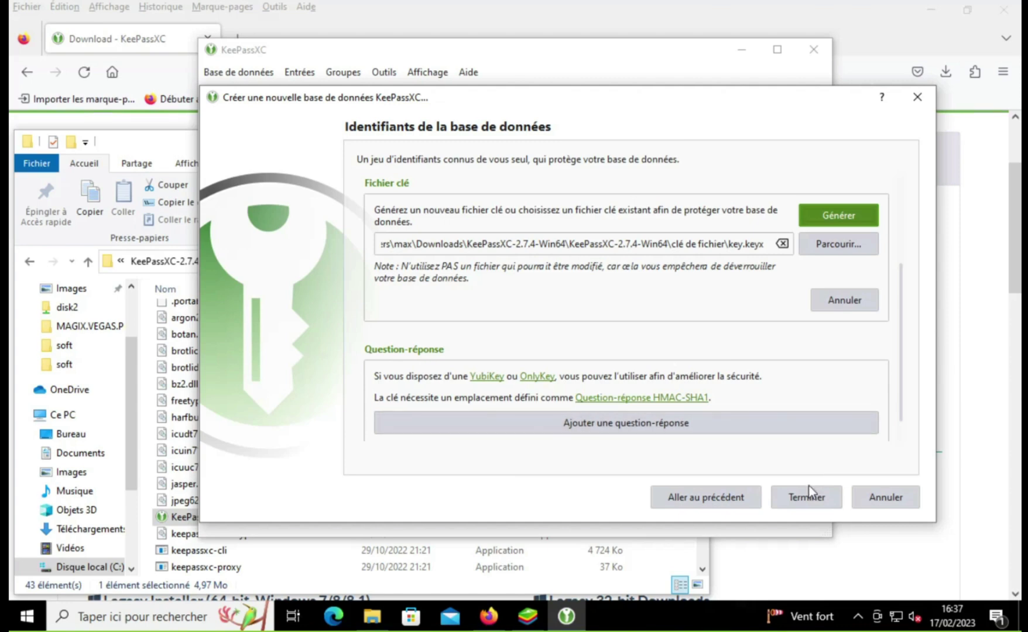
scroll(715, 339, up, 3)
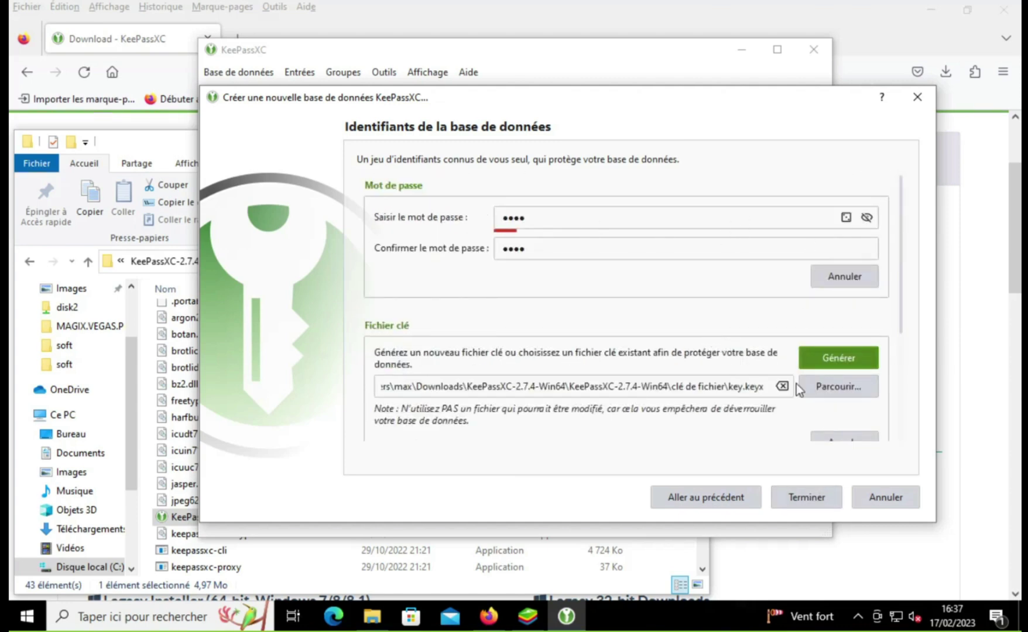
scroll(795, 384, down, 3)
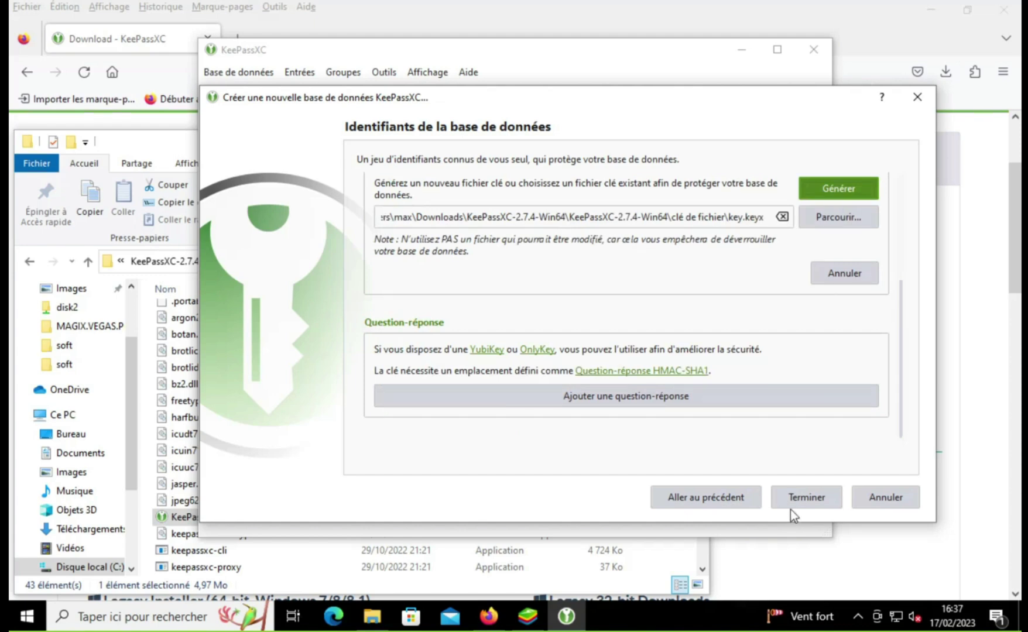
Step: Finish the wizard and navigate the save dialog to the inner KeePassXC-2.7.4-Win64 folder
click(790, 507)
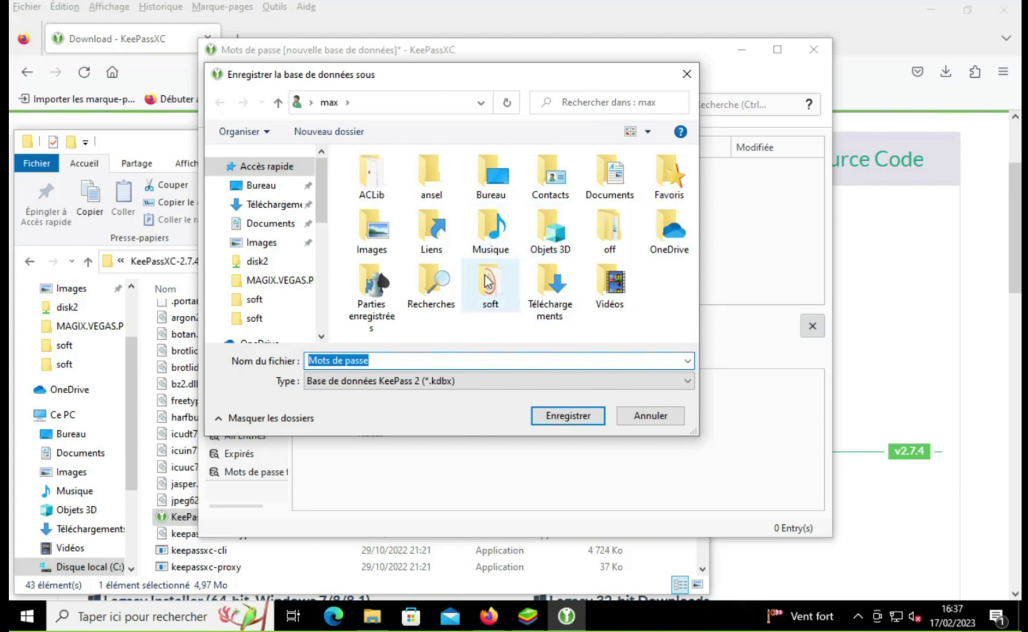
mouse_move(473, 281)
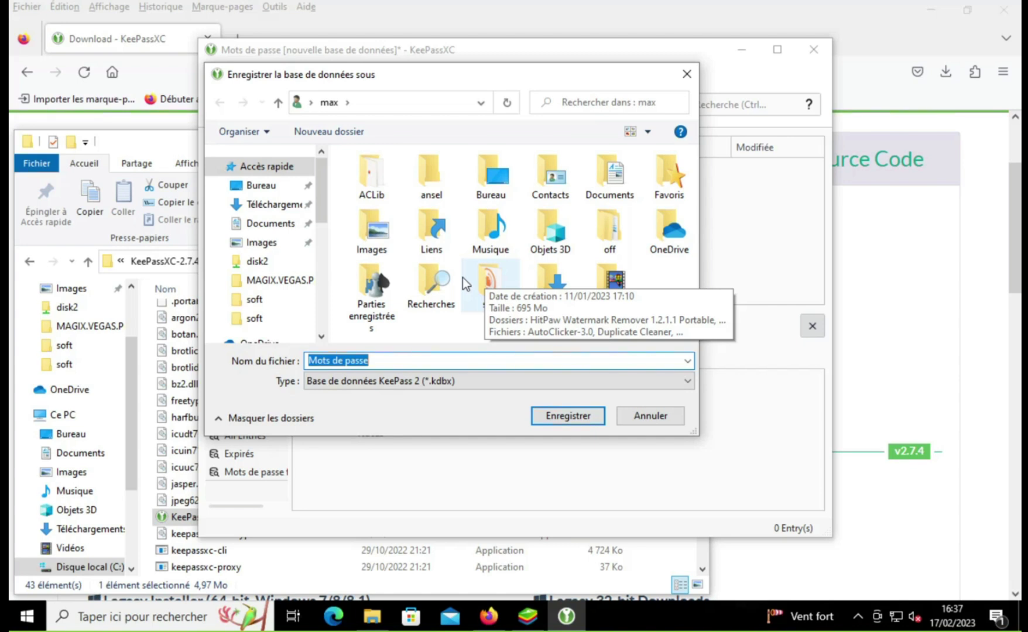
double_click(545, 299)
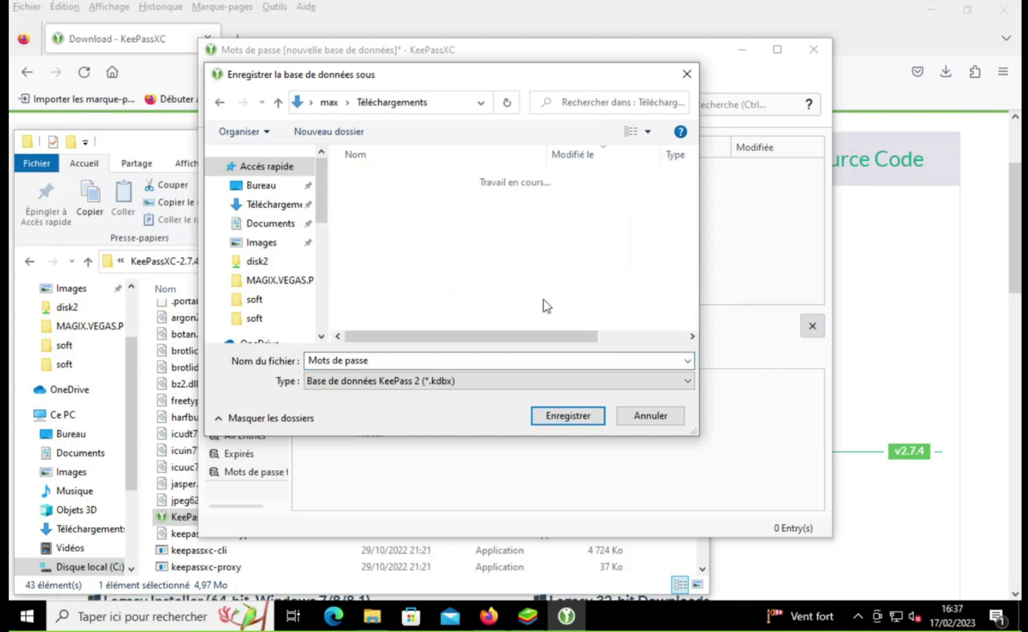
double_click(449, 205)
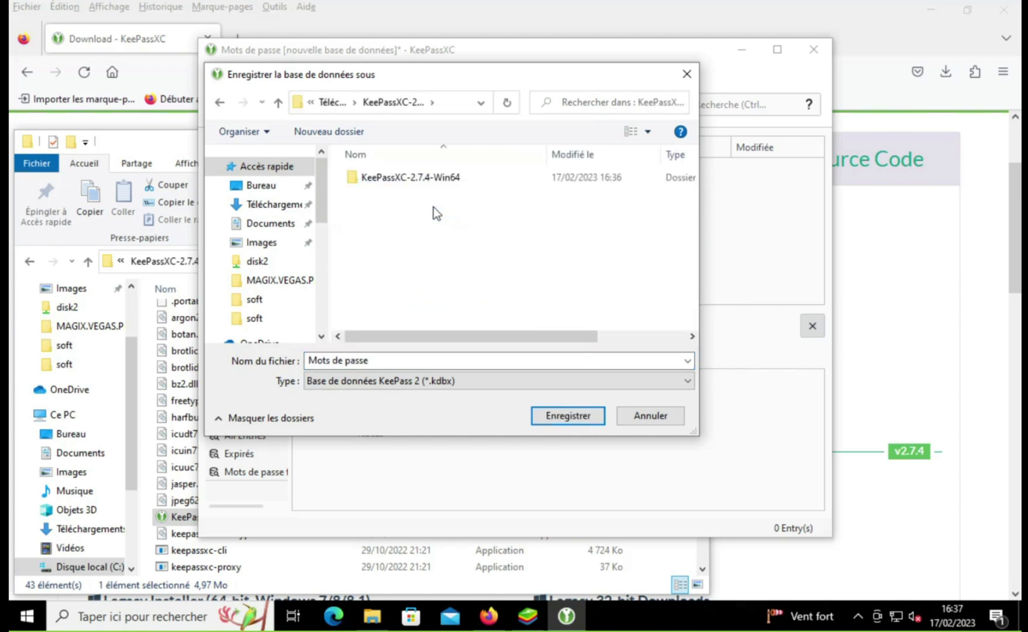
click(428, 178)
double_click(428, 179)
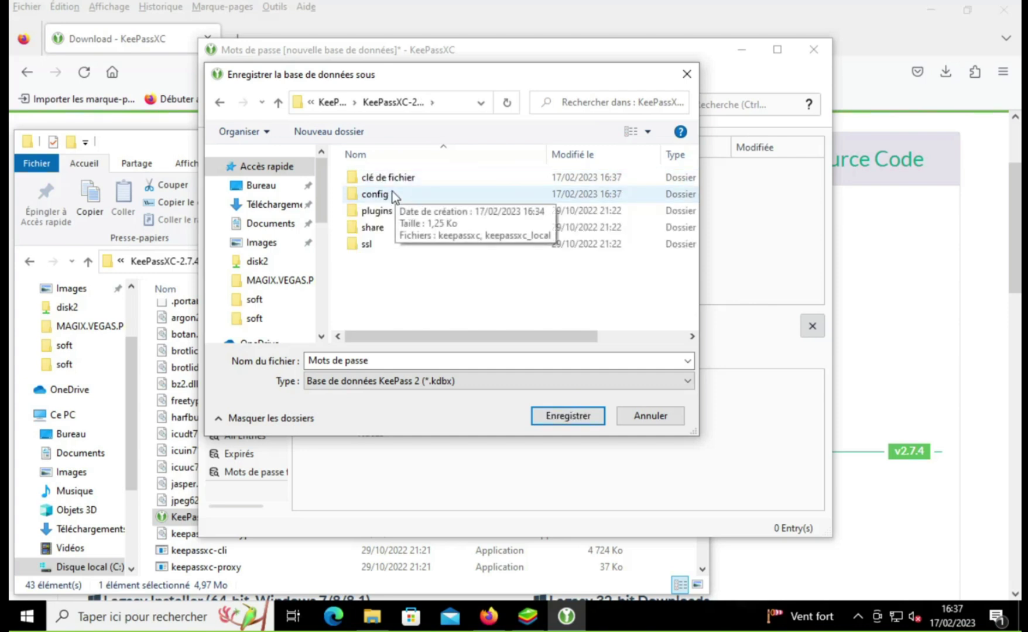
Step: Create a new folder named 'bd' there and open it
right_click(413, 295)
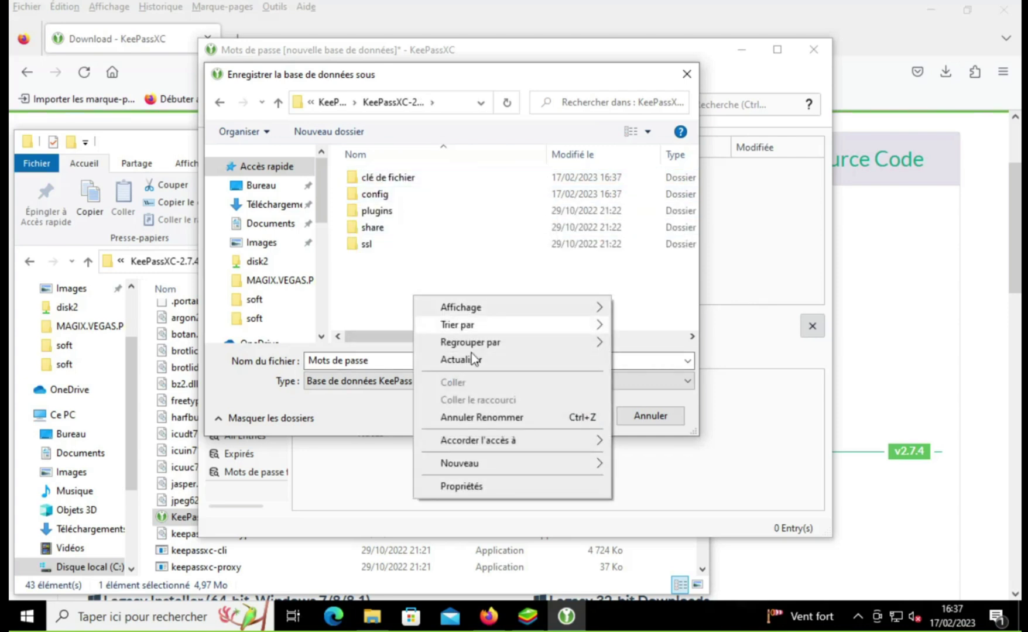
mouse_move(488, 458)
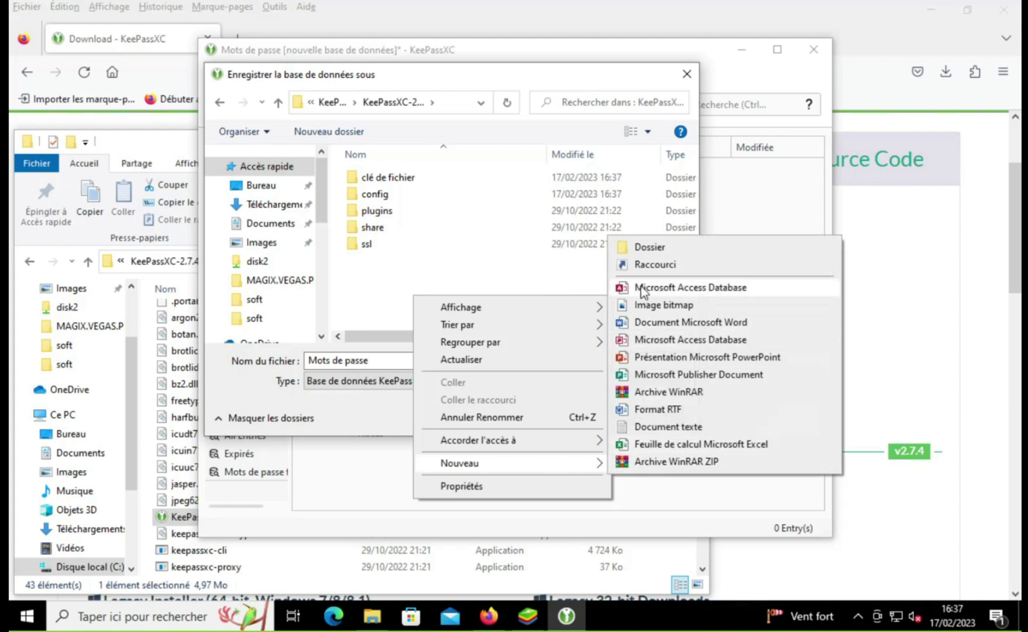
click(646, 250)
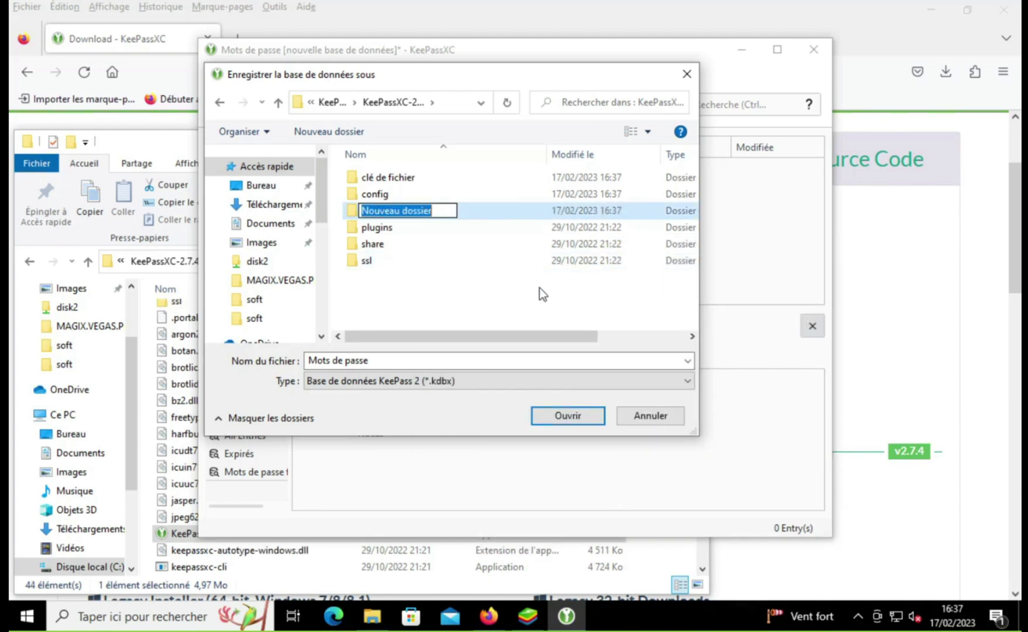
text(bd)
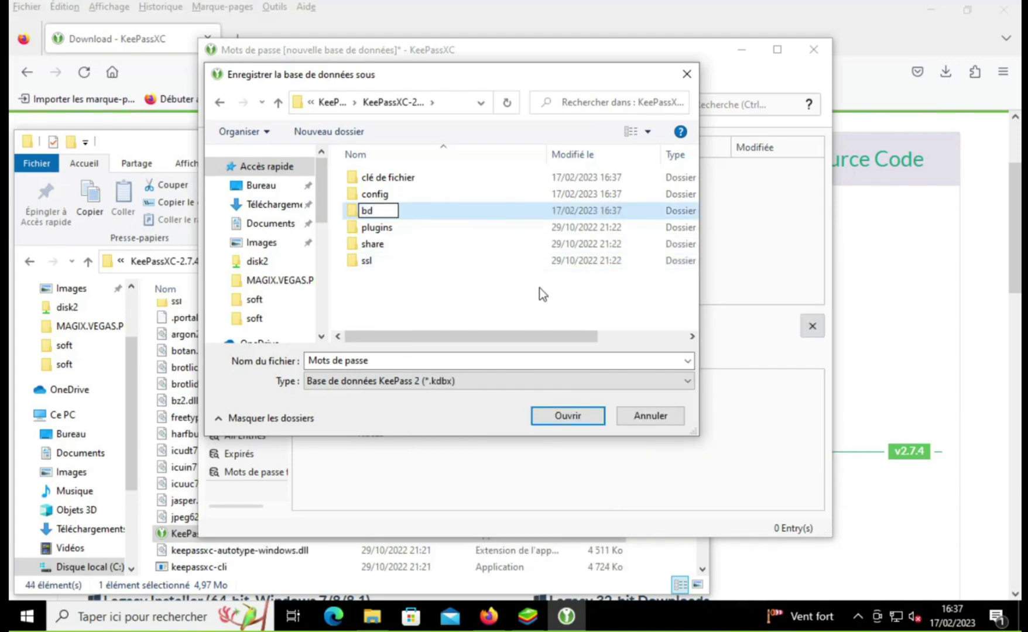
key(Return)
key(Return)
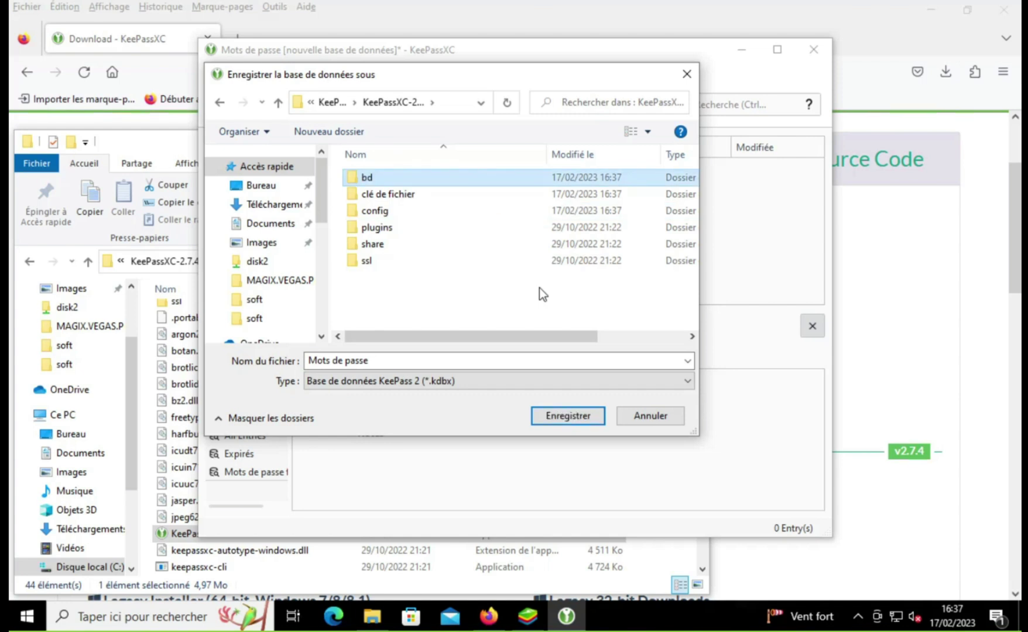
Step: Save Mots de passe into the bd folder, then review its security settings and cancel without changes
click(577, 414)
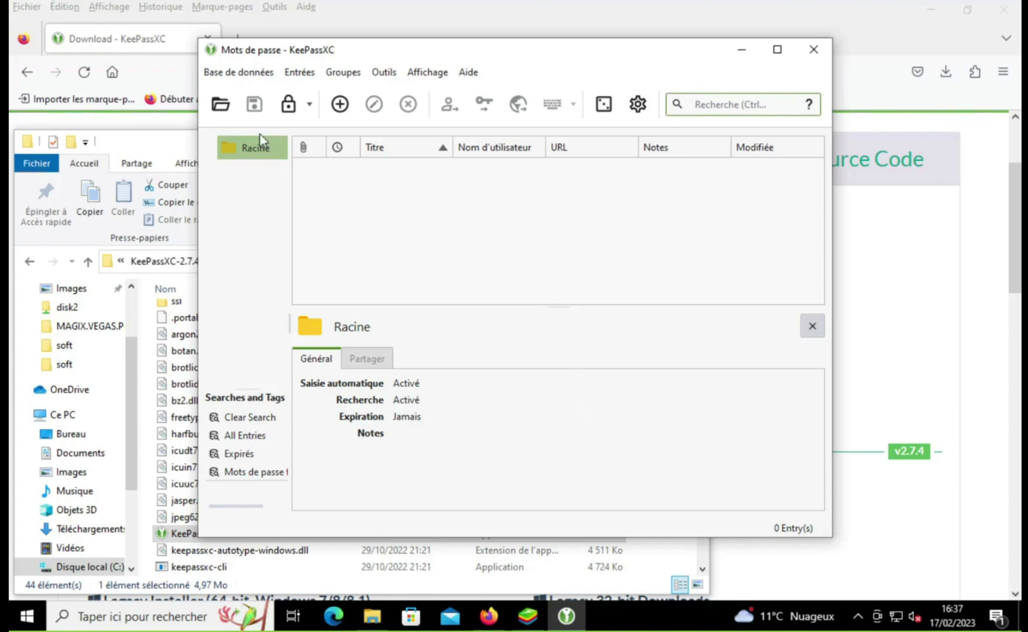
click(245, 81)
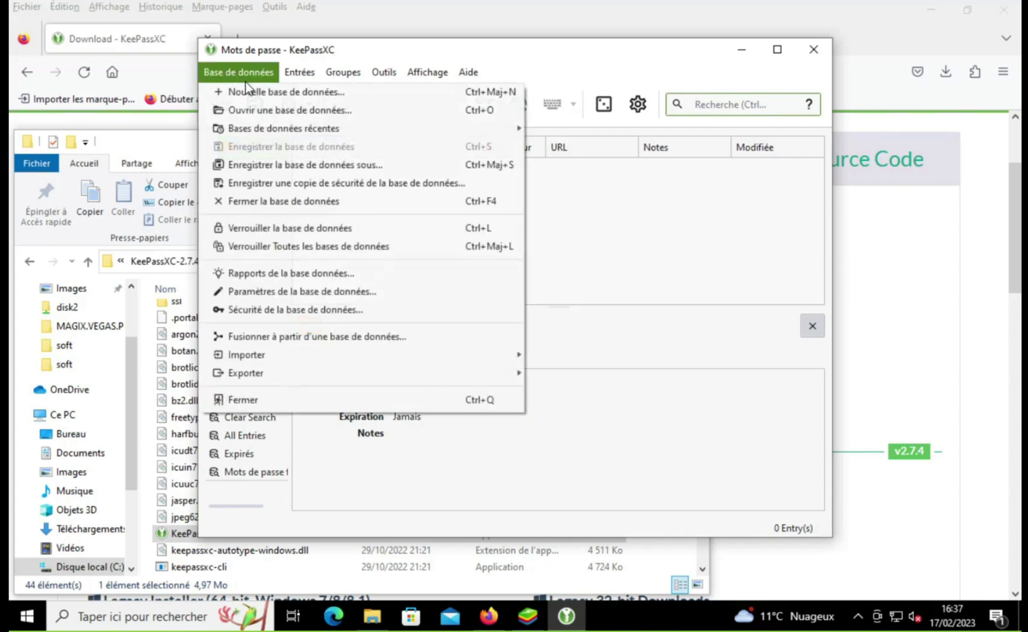
click(313, 310)
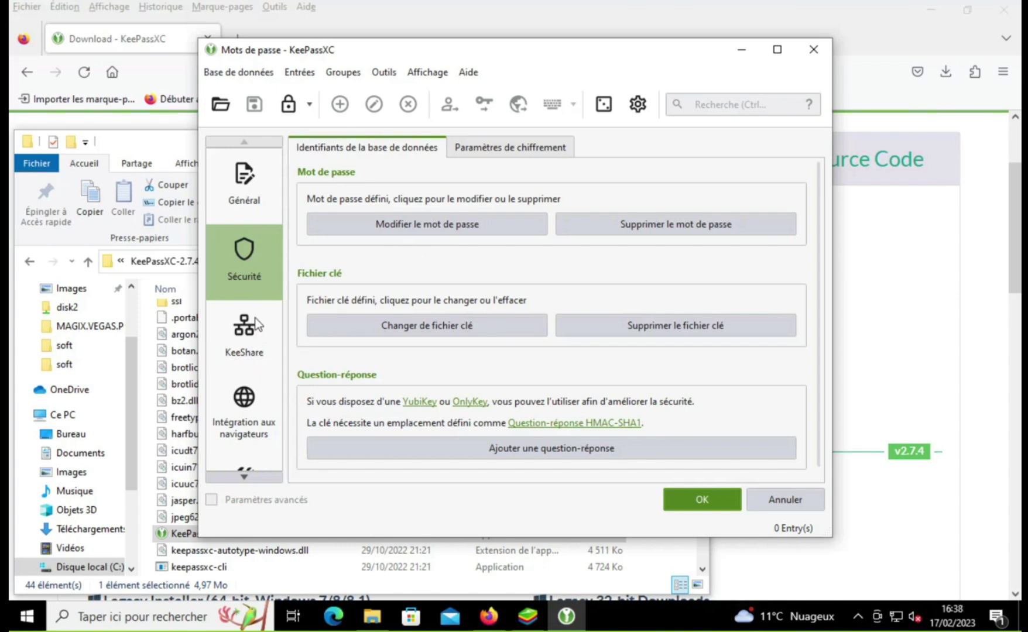
click(250, 404)
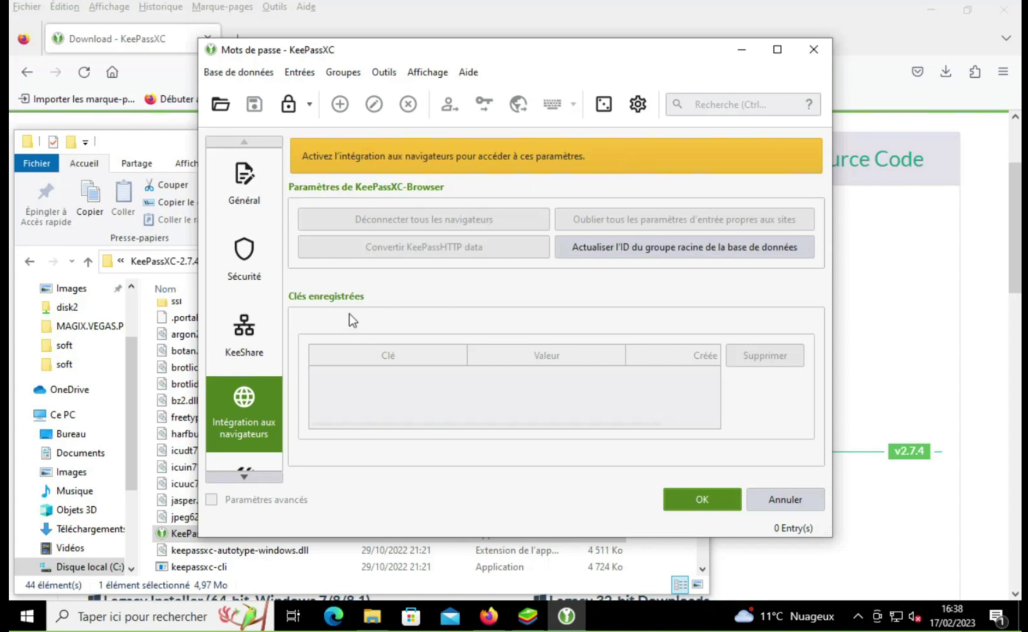
scroll(247, 361, down, 1)
scroll(248, 362, up, 1)
click(232, 105)
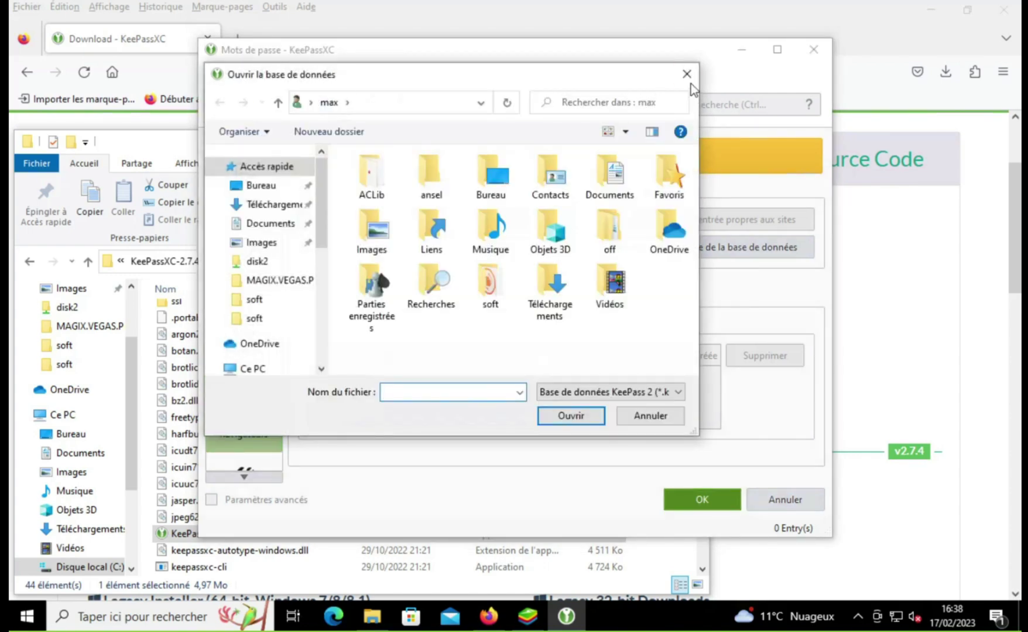
click(686, 71)
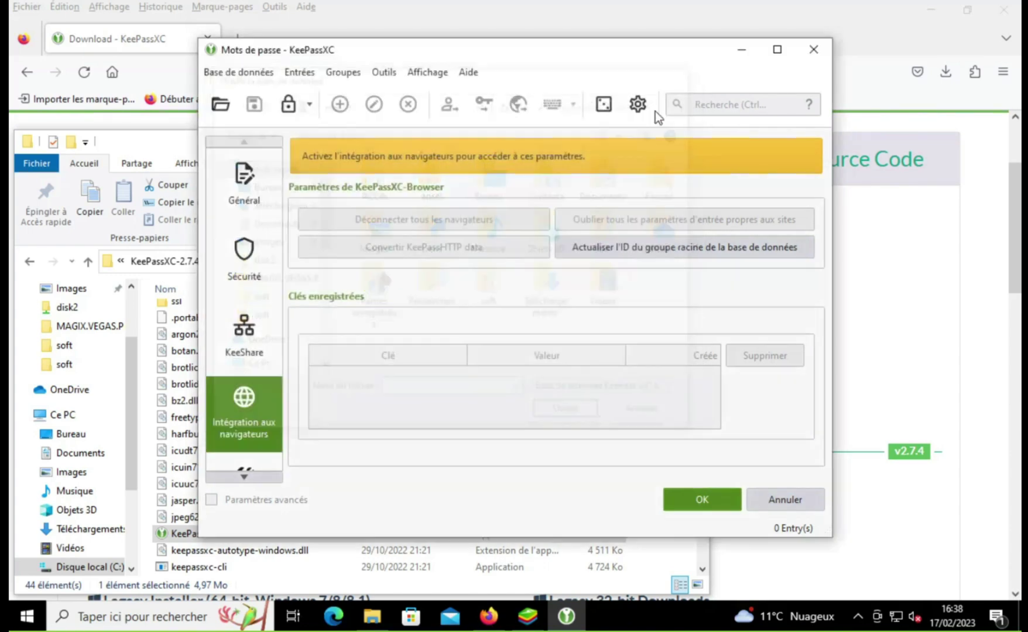
click(766, 489)
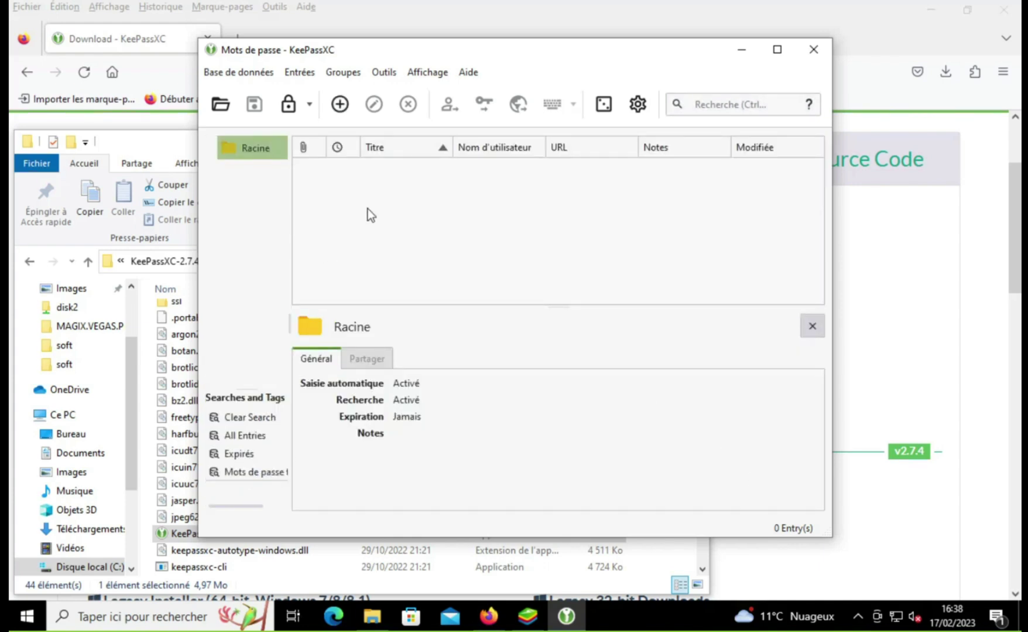
Step: Add a Racine entry titled test, with username test, password test and URL test
click(340, 104)
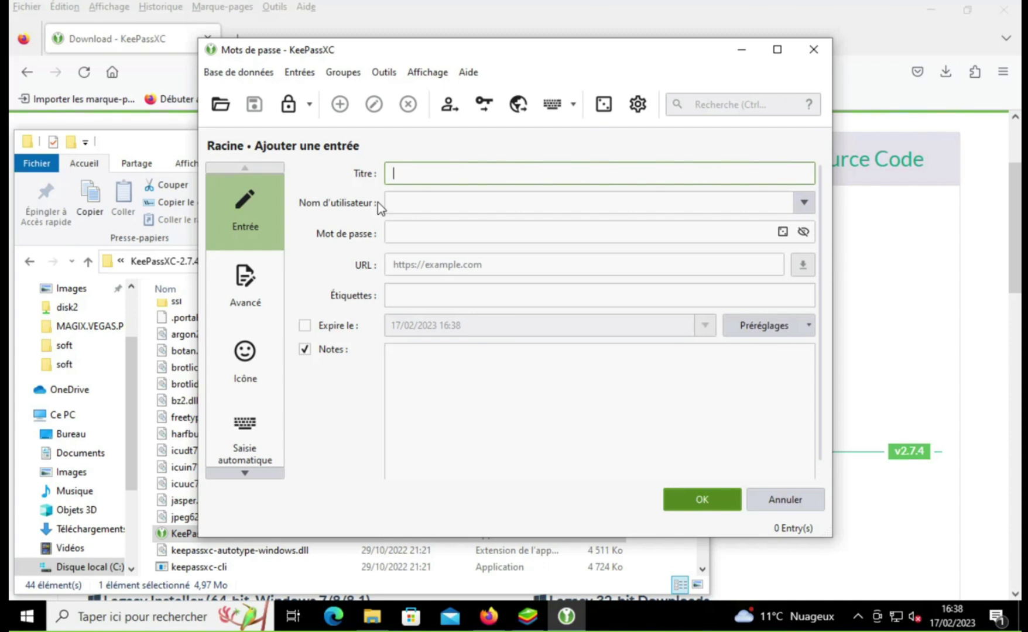
text(test)
key(Tab)
text(test)
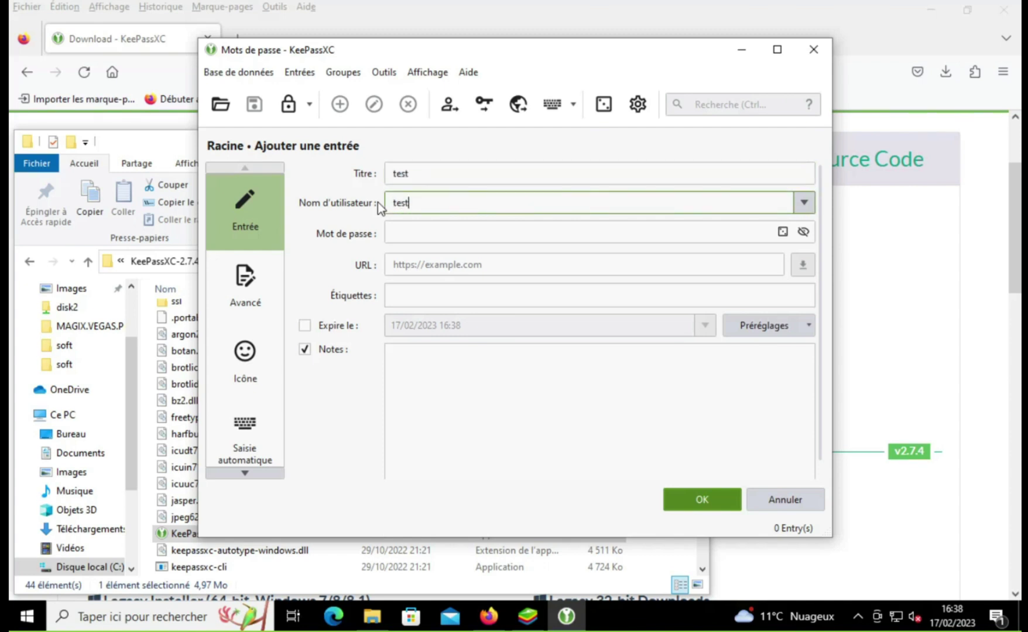
key(Tab)
text(test)
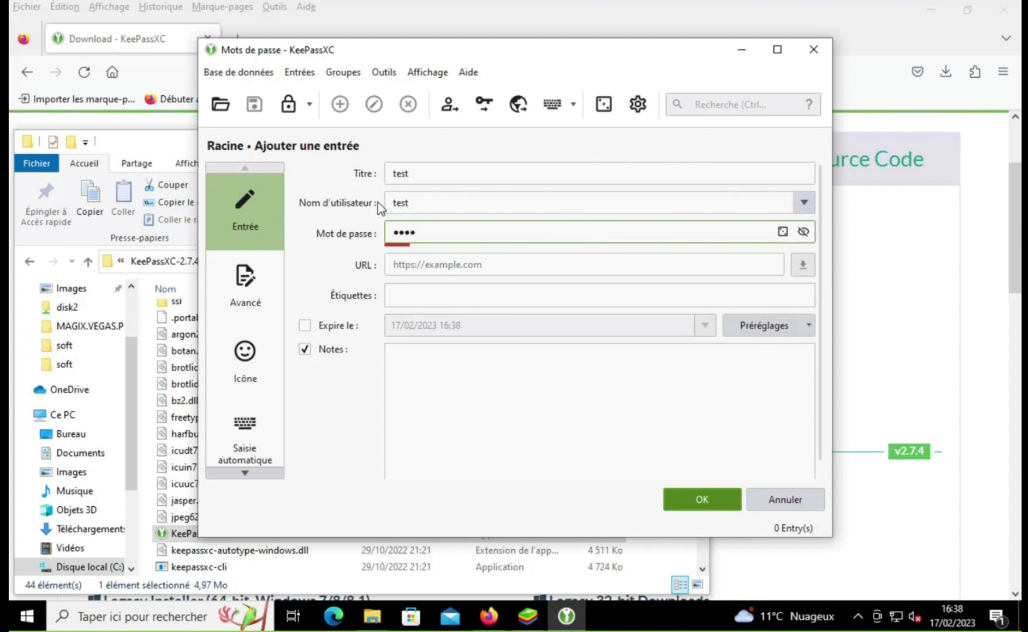
click(429, 278)
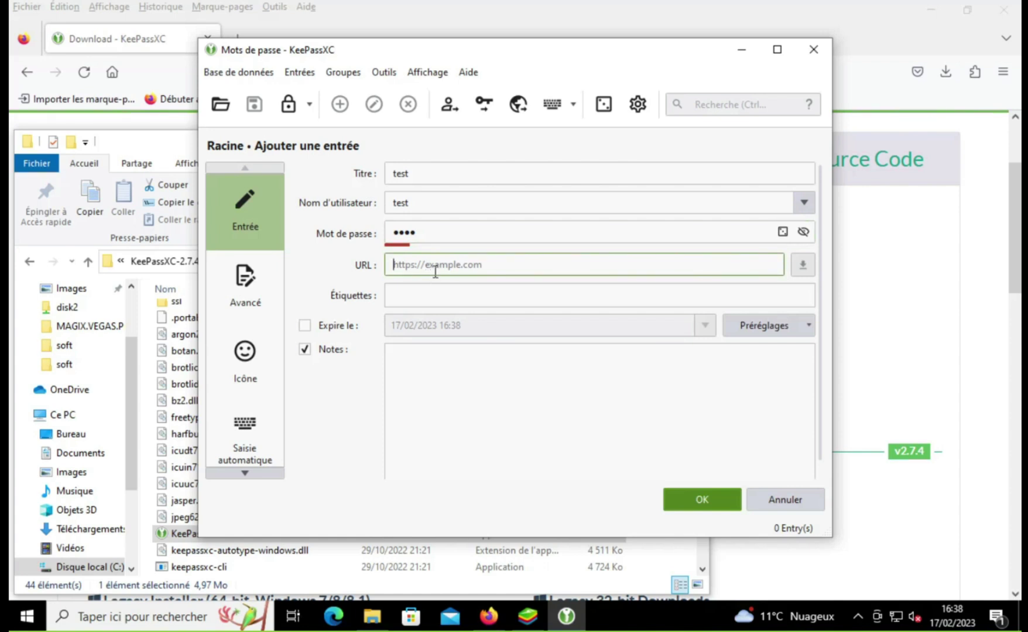
text(test)
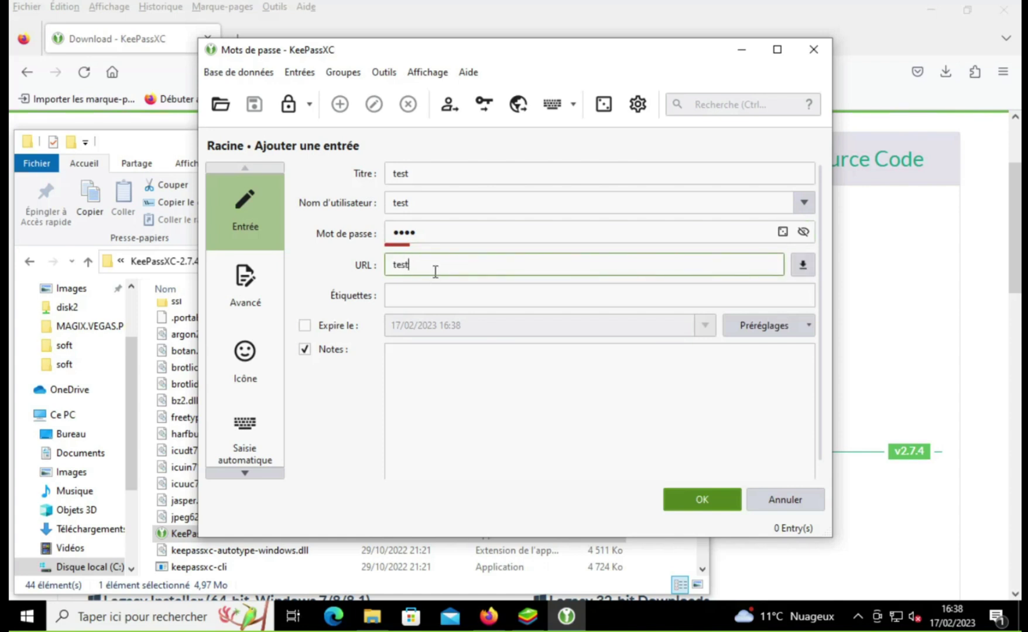
text(à)
key(BackSpace)
click(730, 502)
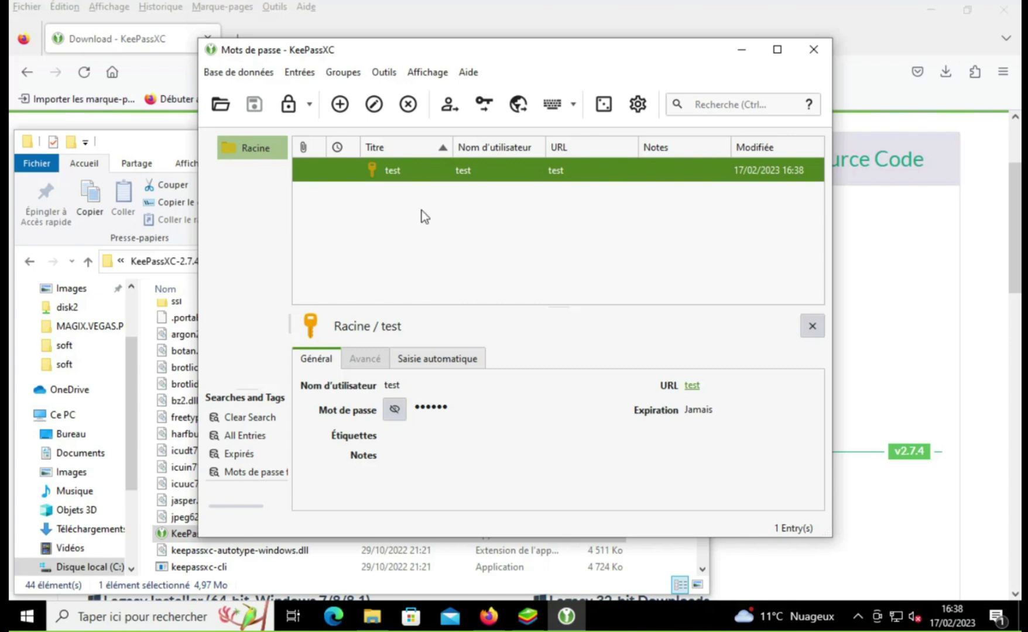
click(157, 150)
Step: Check that bd holds Mots de passe.kdbx and clé de fichier holds key.keyx, then minimize Explorer
scroll(316, 393, up, 2)
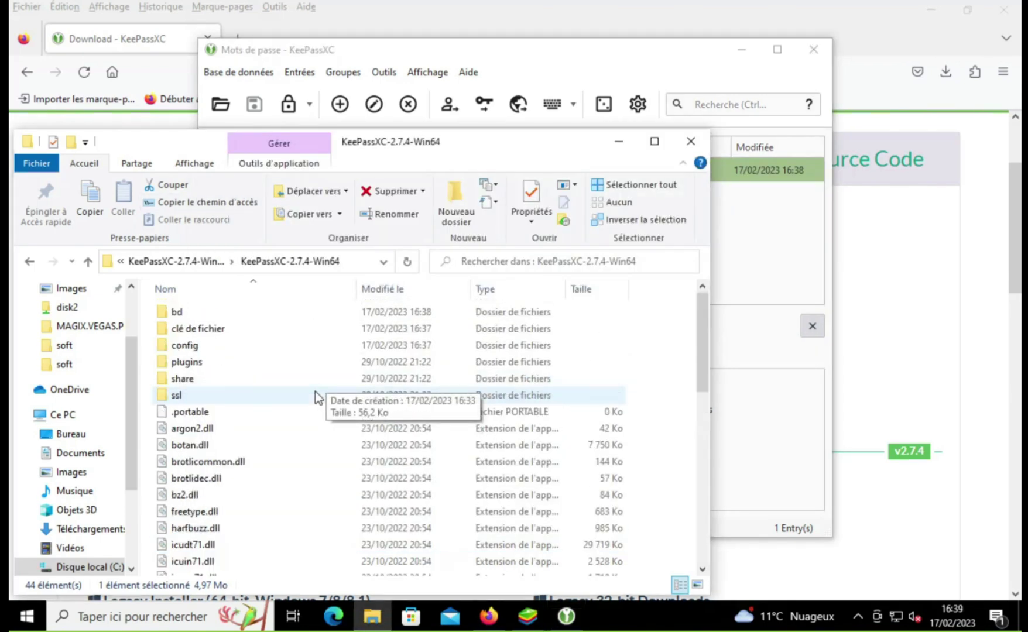
scroll(315, 392, down, 4)
scroll(244, 410, down, 3)
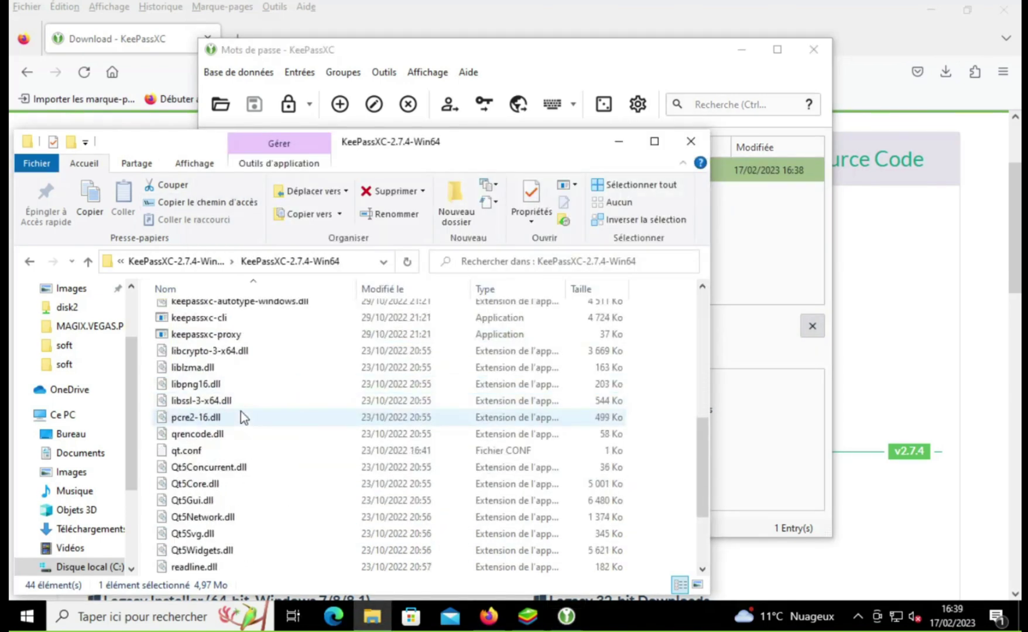
scroll(241, 411, up, 2)
scroll(241, 411, up, 6)
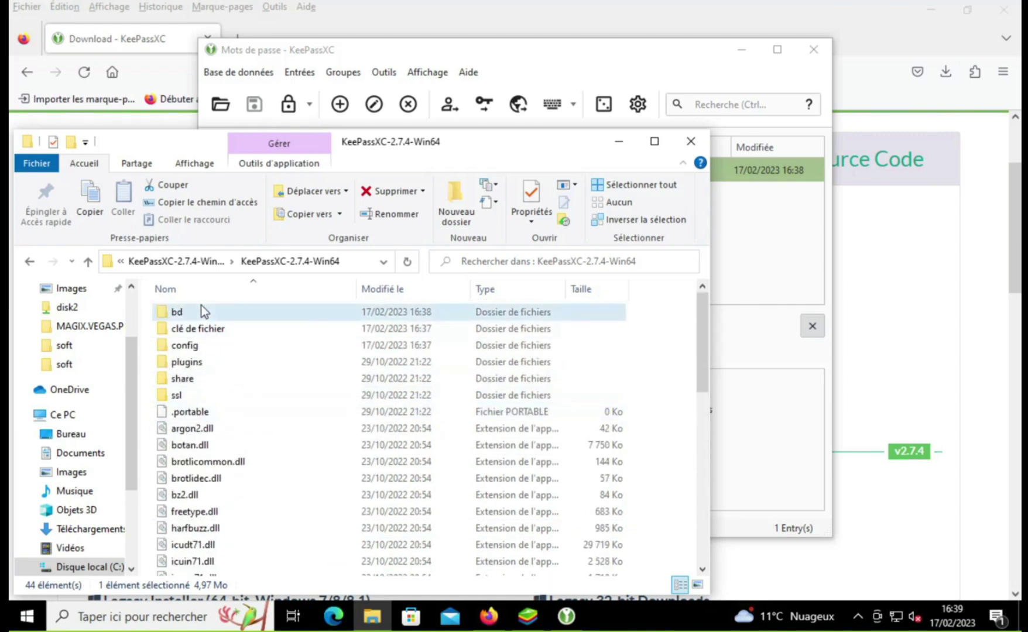
double_click(201, 306)
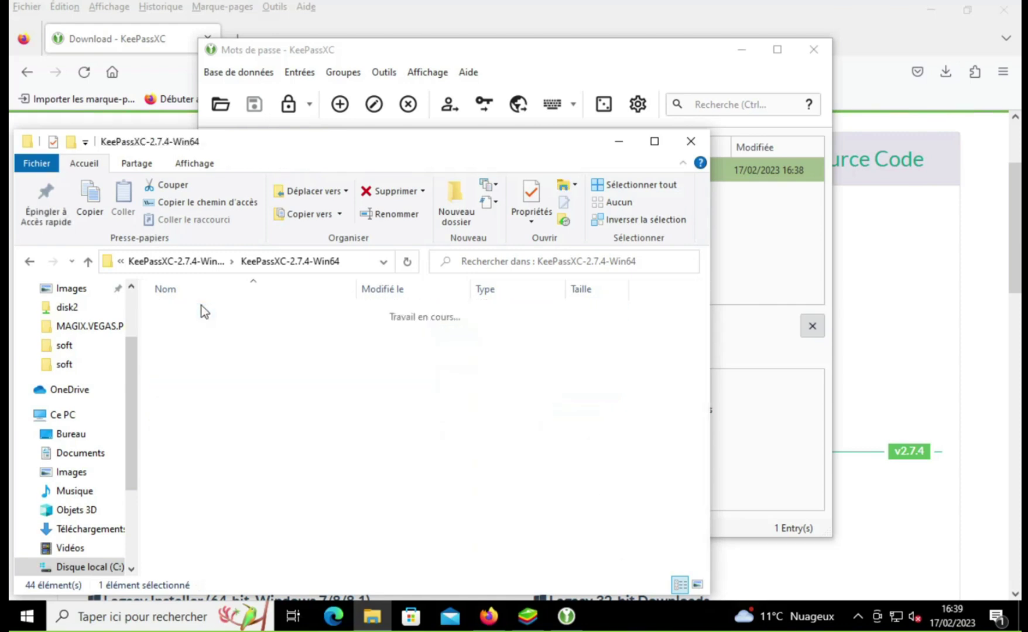
click(30, 262)
double_click(225, 333)
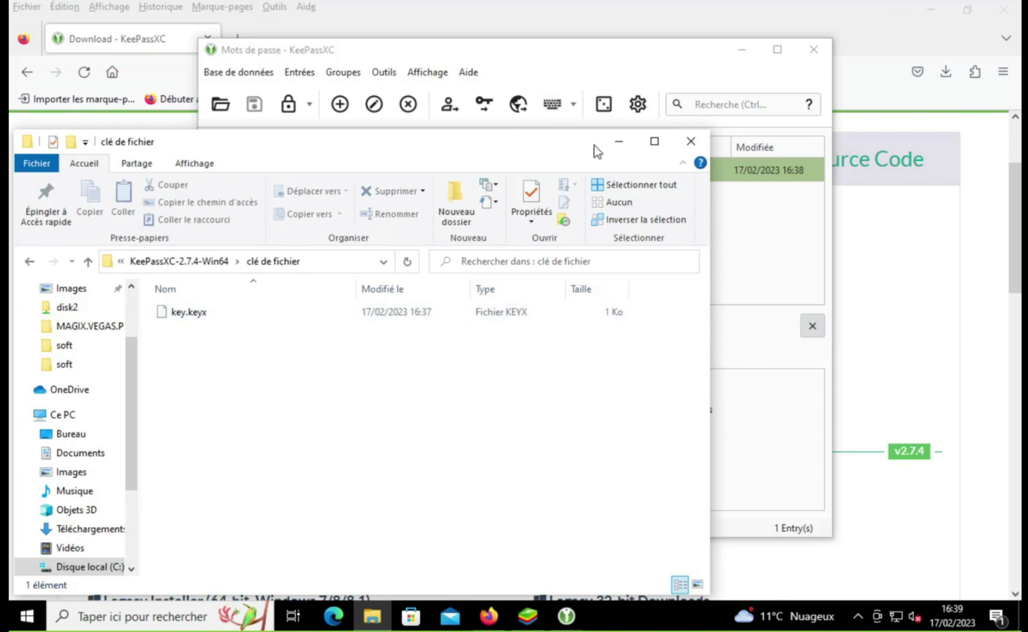
click(618, 143)
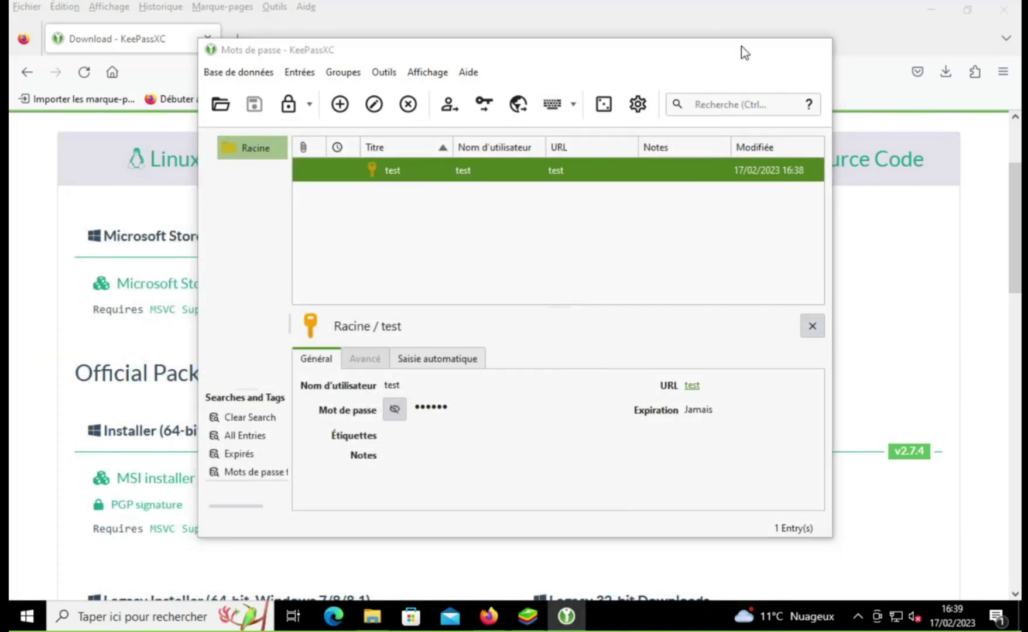
Step: Search Google for 'synthing' from Firefox's start page and open the syncthing.net result
click(741, 49)
scroll(203, 183, up, 3)
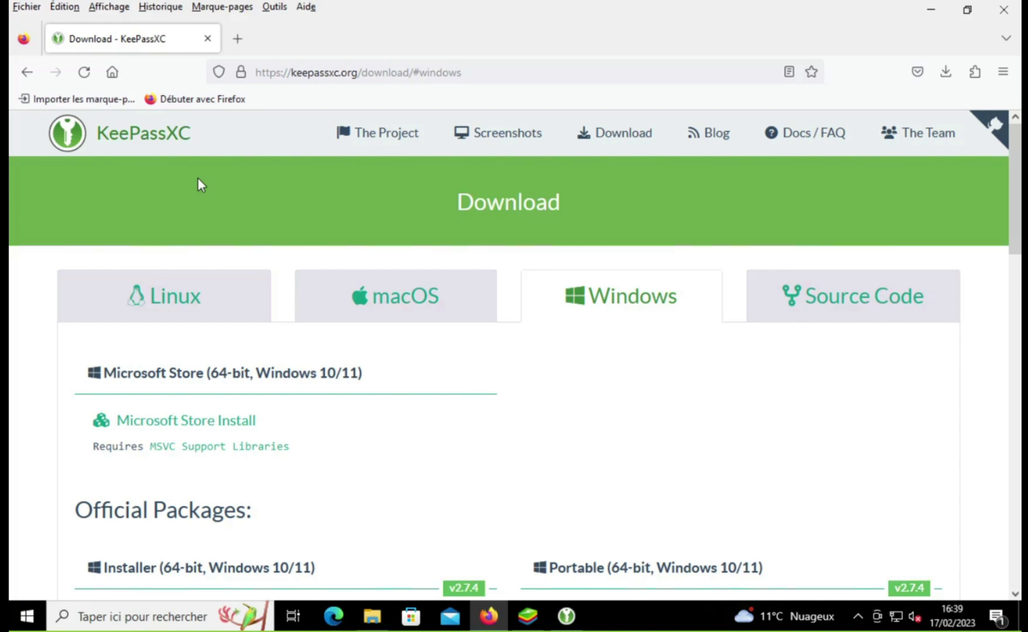
click(122, 69)
click(310, 323)
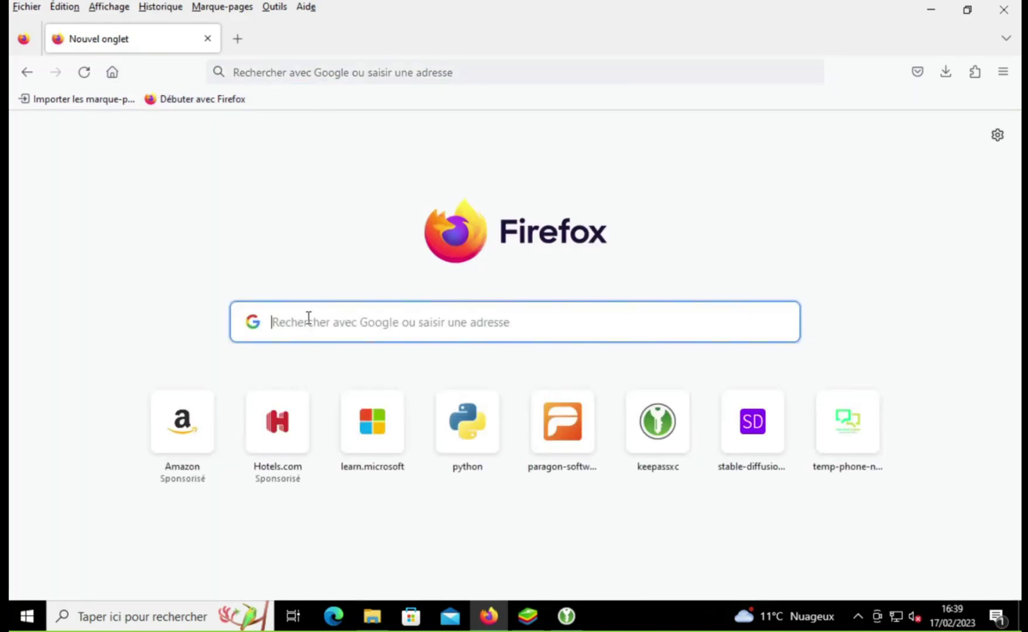
text(synth)
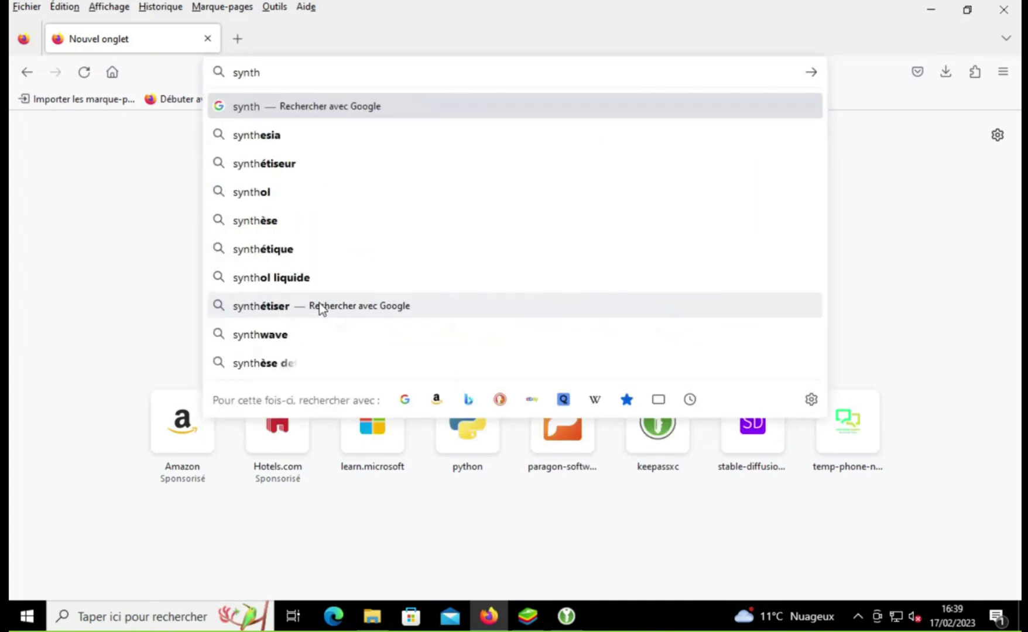
text(ing)
key(Return)
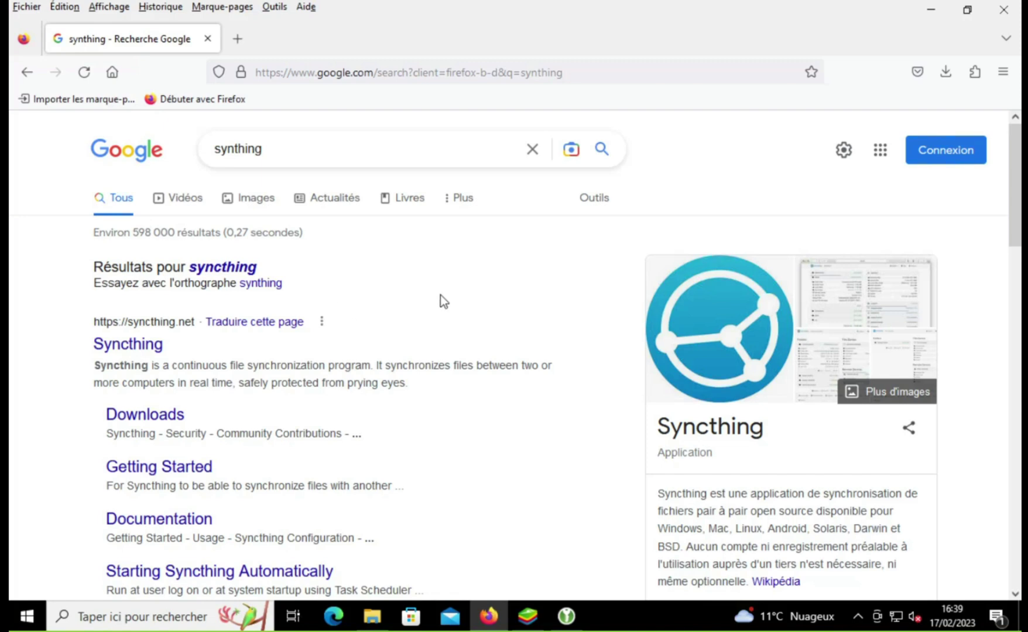
scroll(444, 298, down, 3)
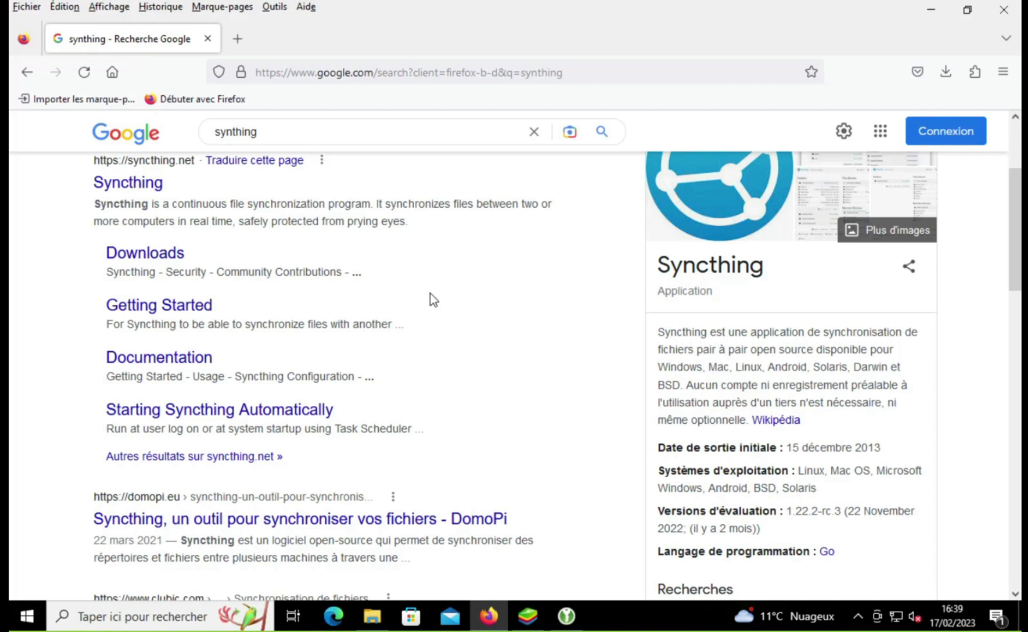
scroll(430, 293, down, 2)
scroll(370, 318, up, 5)
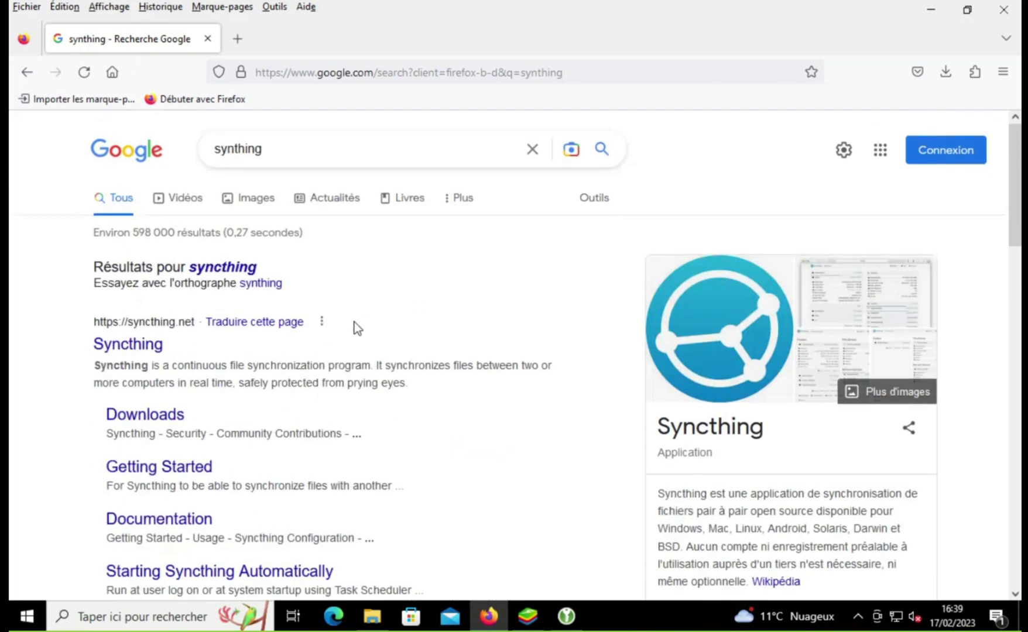
click(142, 345)
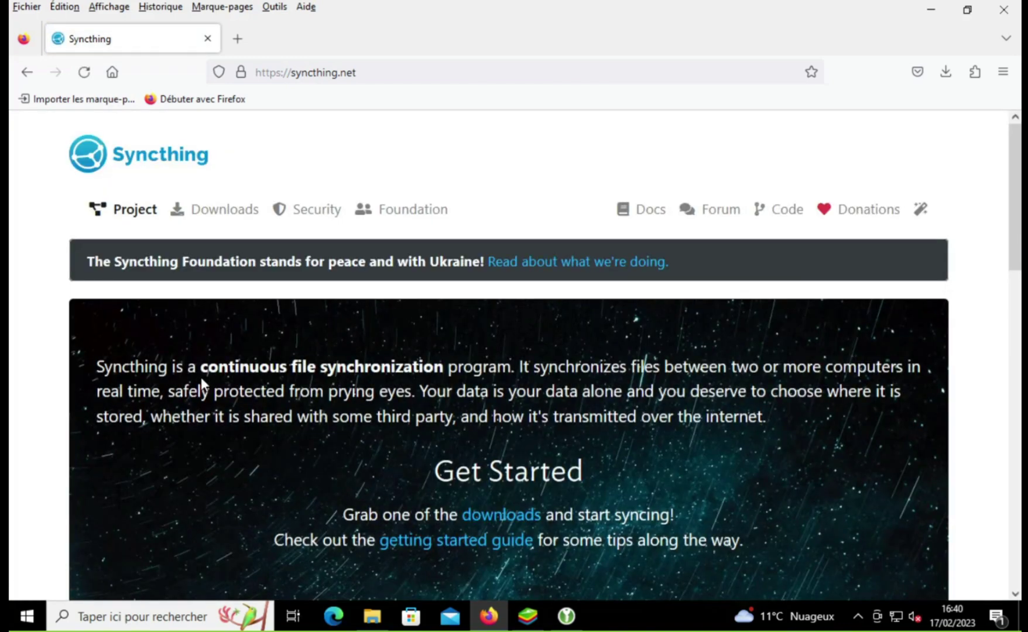
Step: Go to the Syncthing Downloads page and open the F-Droid Android link in a background tab
click(214, 223)
scroll(201, 270, down, 3)
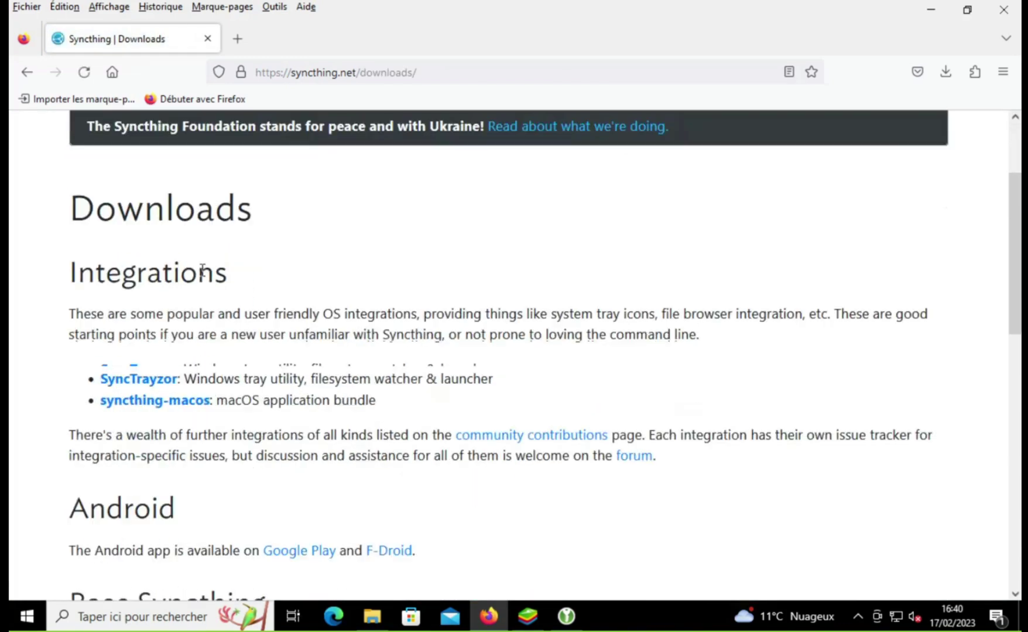
scroll(201, 271, down, 3)
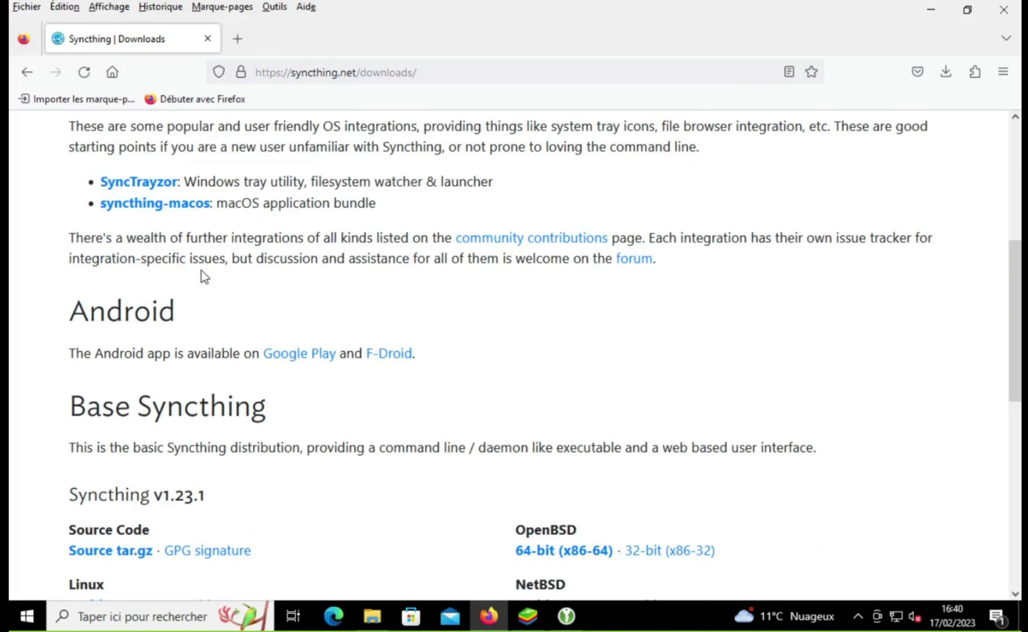
scroll(186, 271, up, 2)
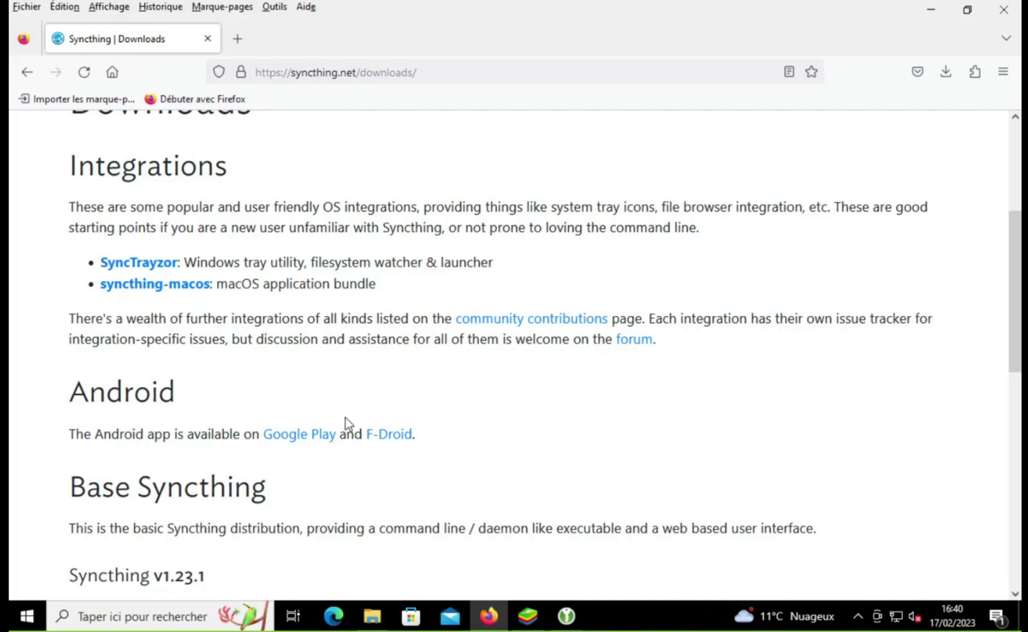
scroll(341, 416, up, 2)
scroll(329, 402, down, 3)
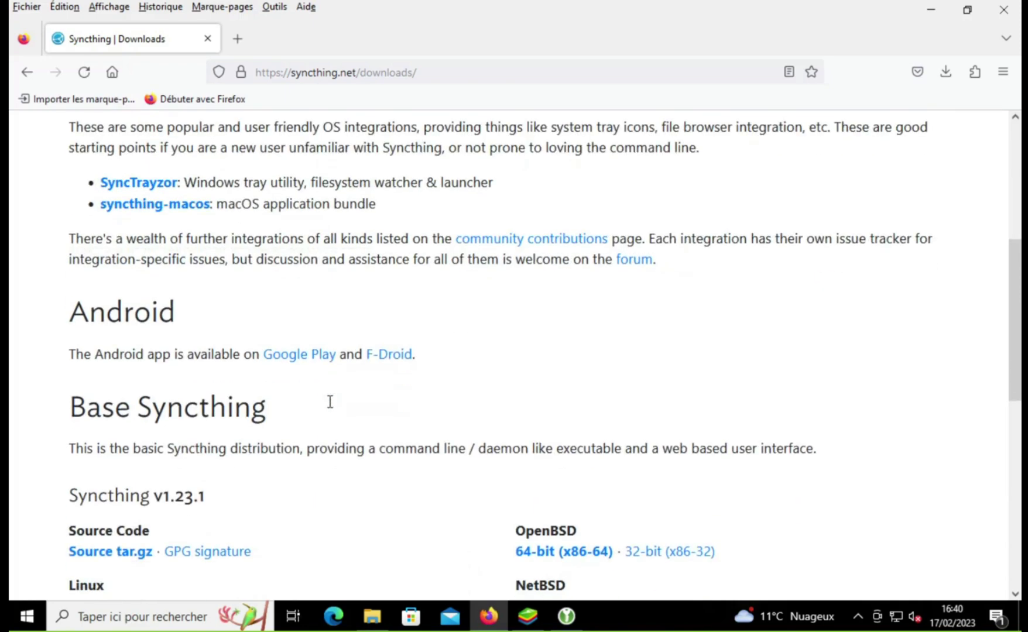
middle_click(403, 357)
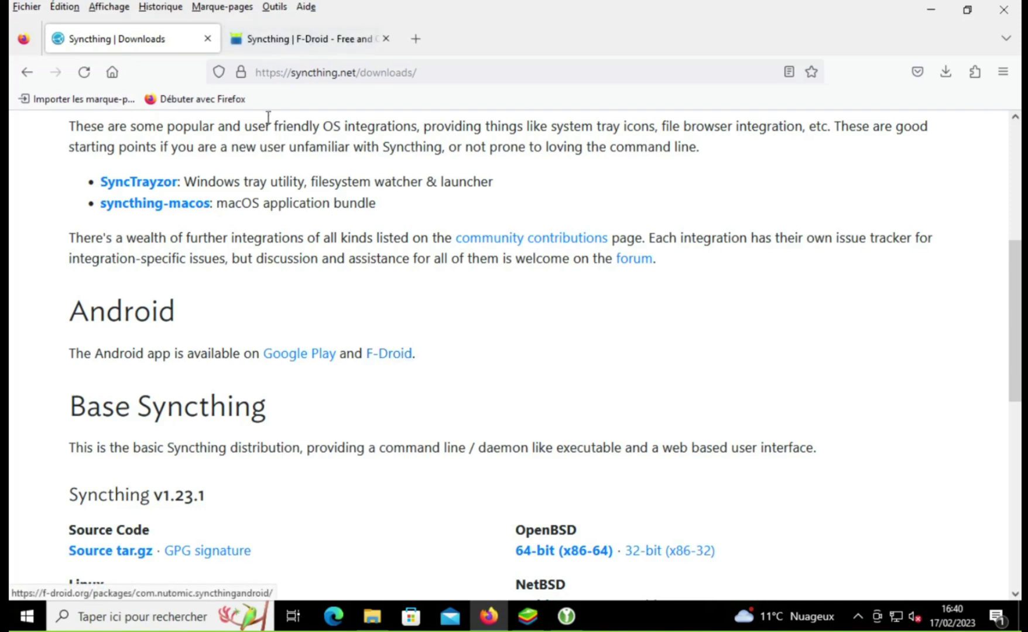
Step: Download the Windows 64-bit (x86-64) Syncthing zip and show it in its folder
scroll(269, 287, down, 3)
scroll(269, 284, down, 3)
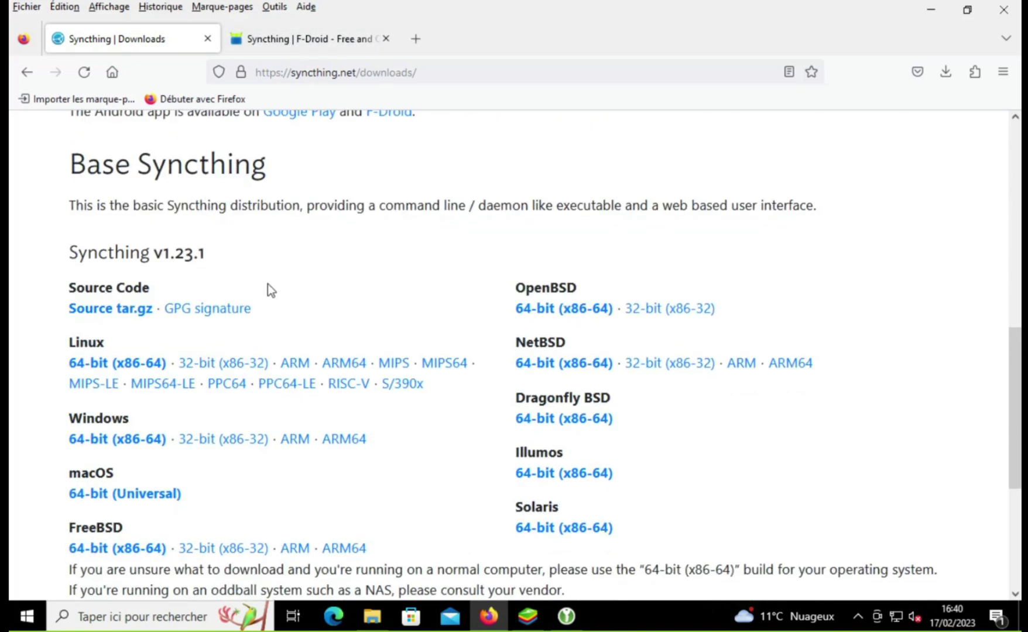
click(90, 440)
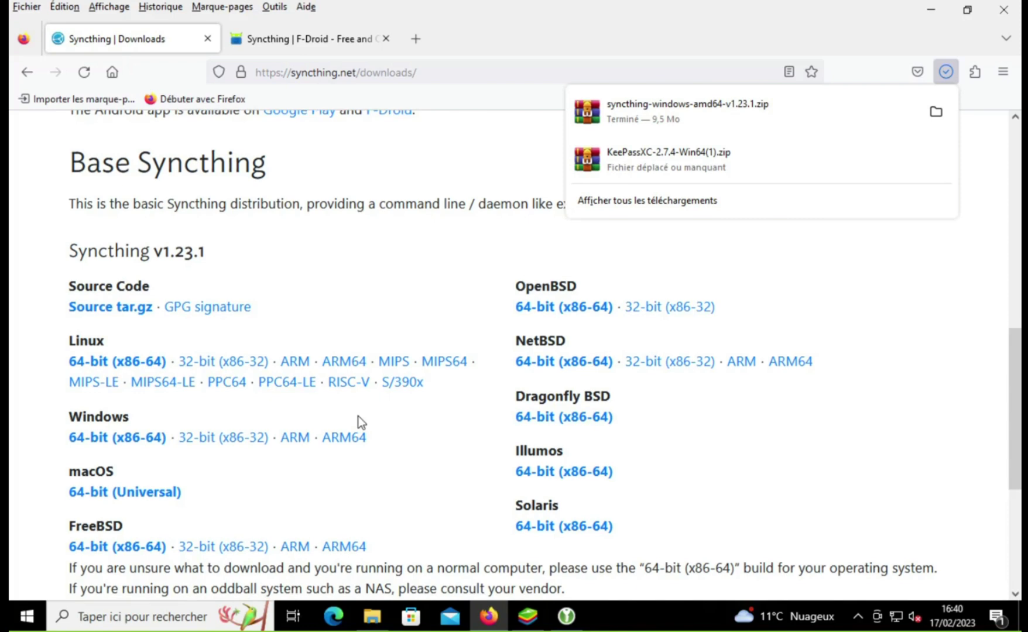
scroll(358, 416, down, 3)
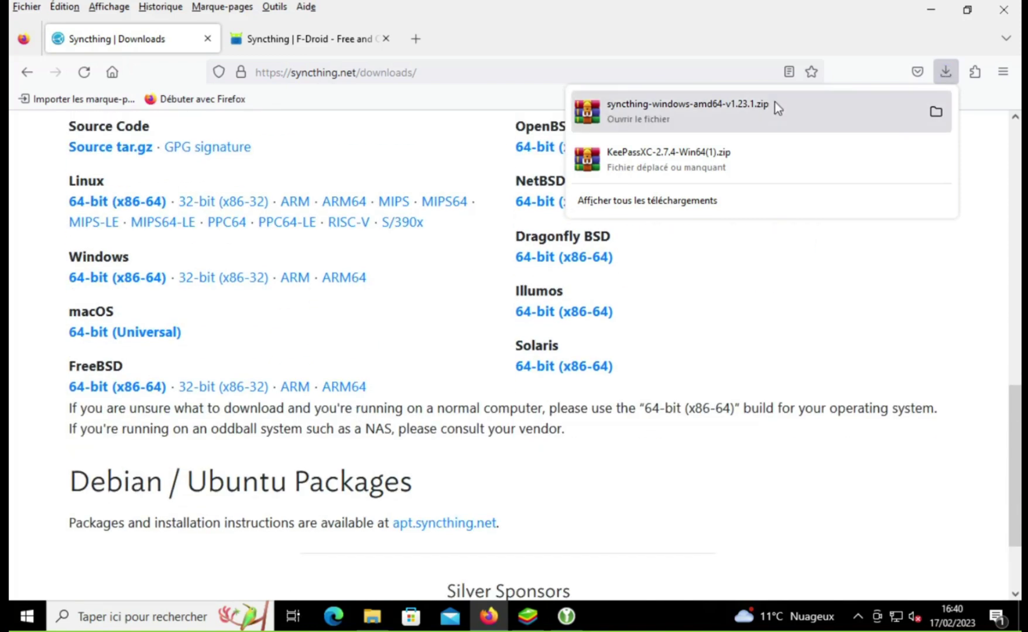
click(939, 116)
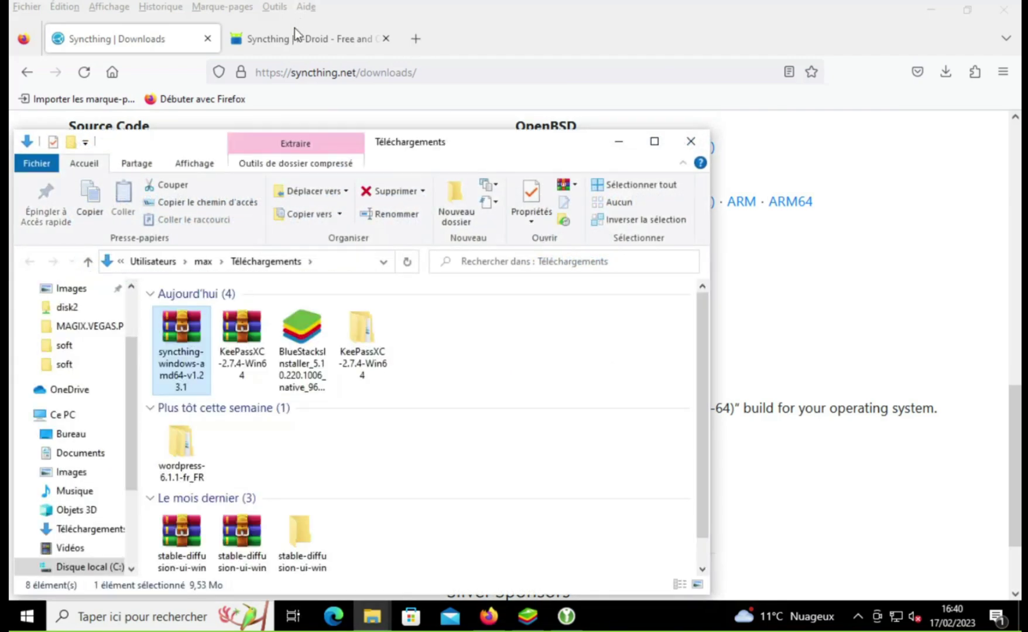
Step: Download the Syncthing Android APK version 1.23.1 from the F-Droid tab and show it in Téléchargements
click(294, 28)
click(295, 28)
scroll(385, 246, down, 4)
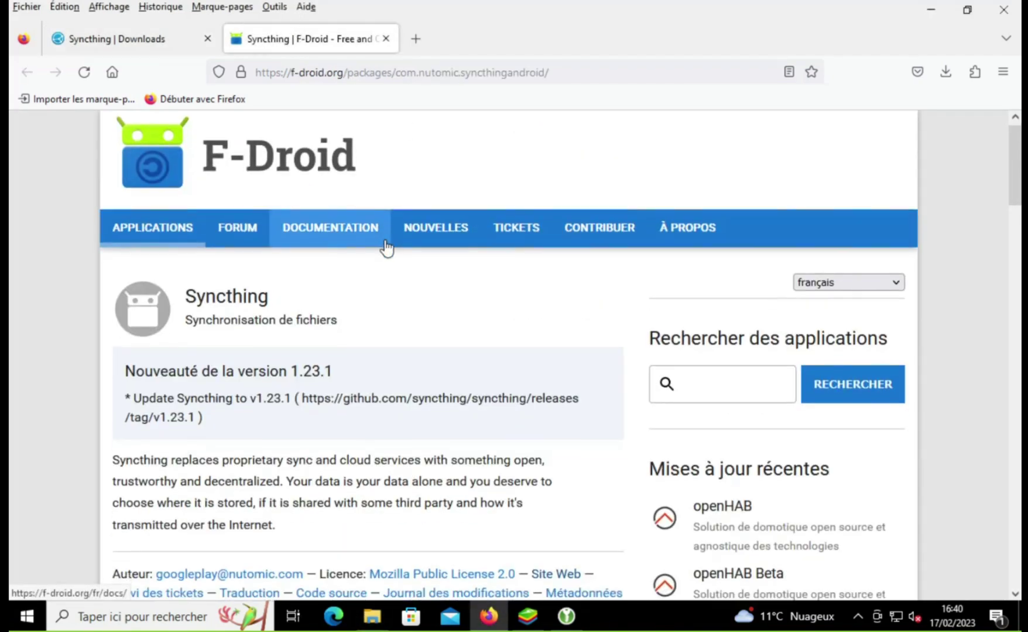
scroll(385, 245, down, 20)
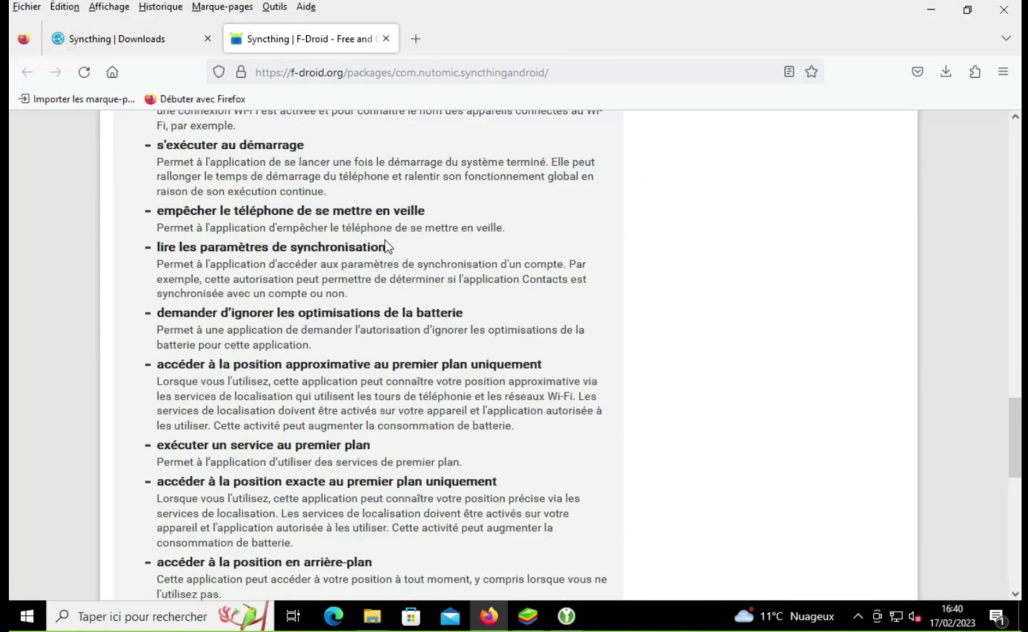
scroll(385, 240, down, 3)
scroll(385, 240, up, 4)
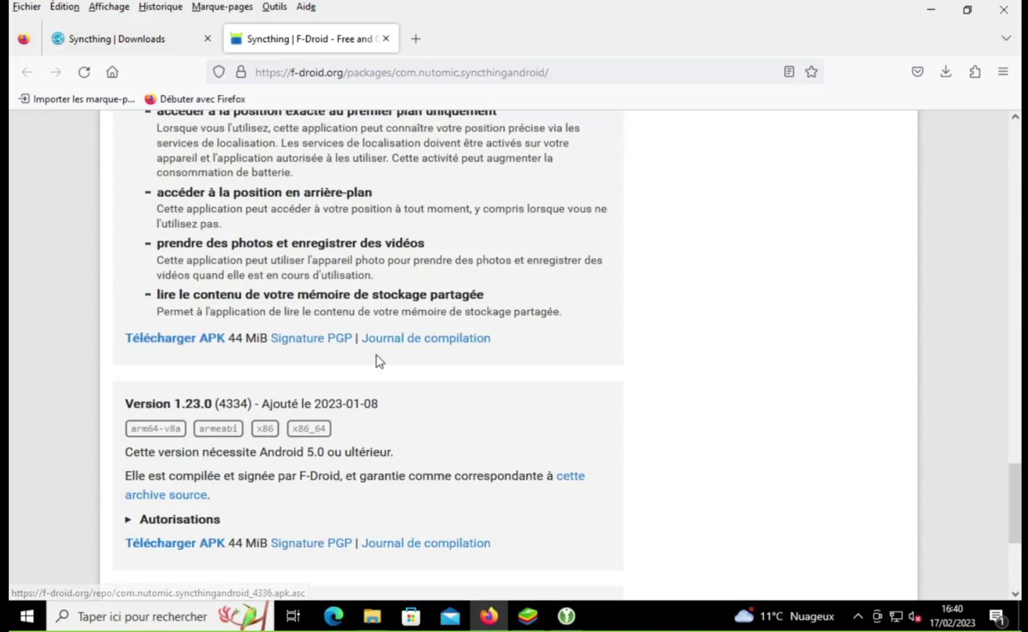
click(337, 344)
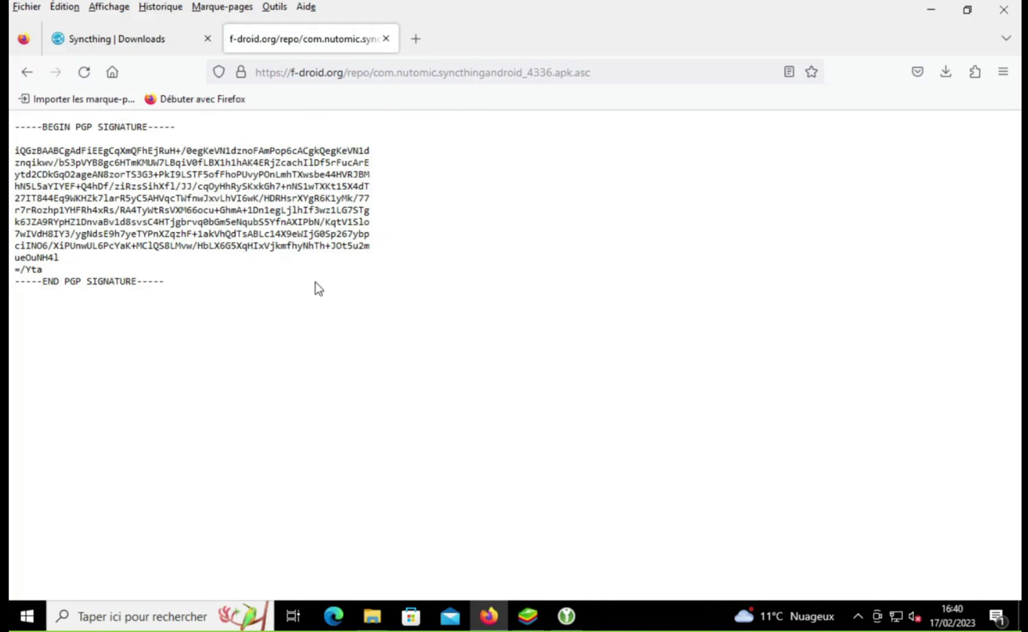
click(27, 73)
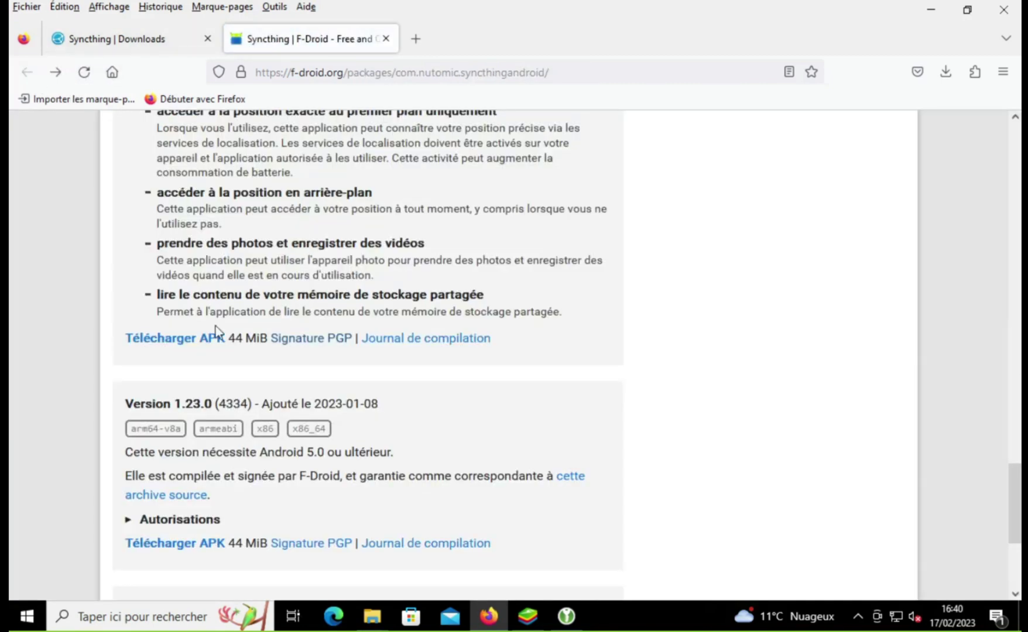
click(183, 342)
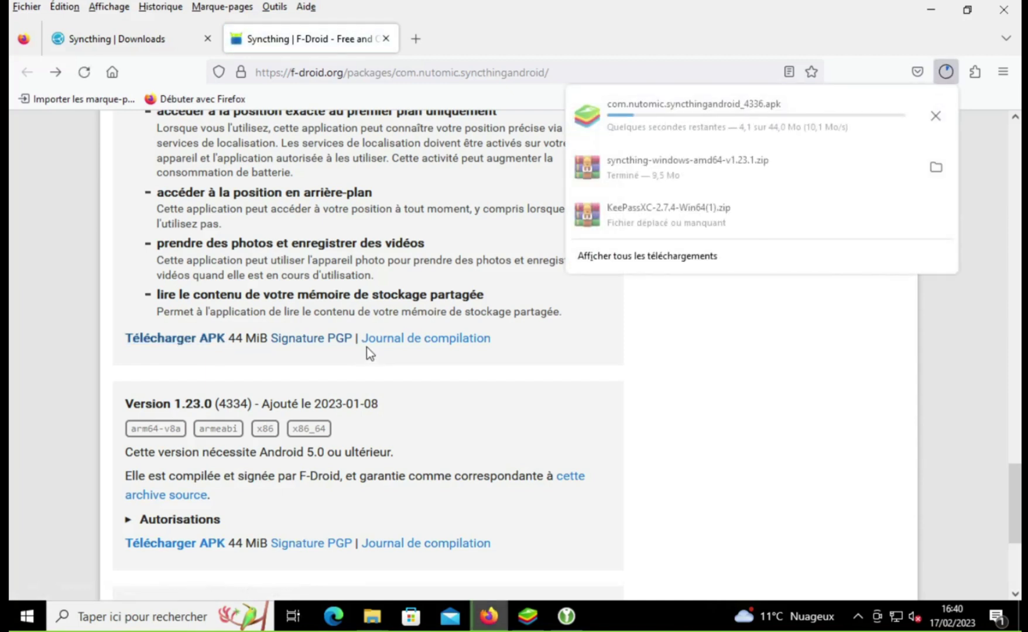
click(935, 167)
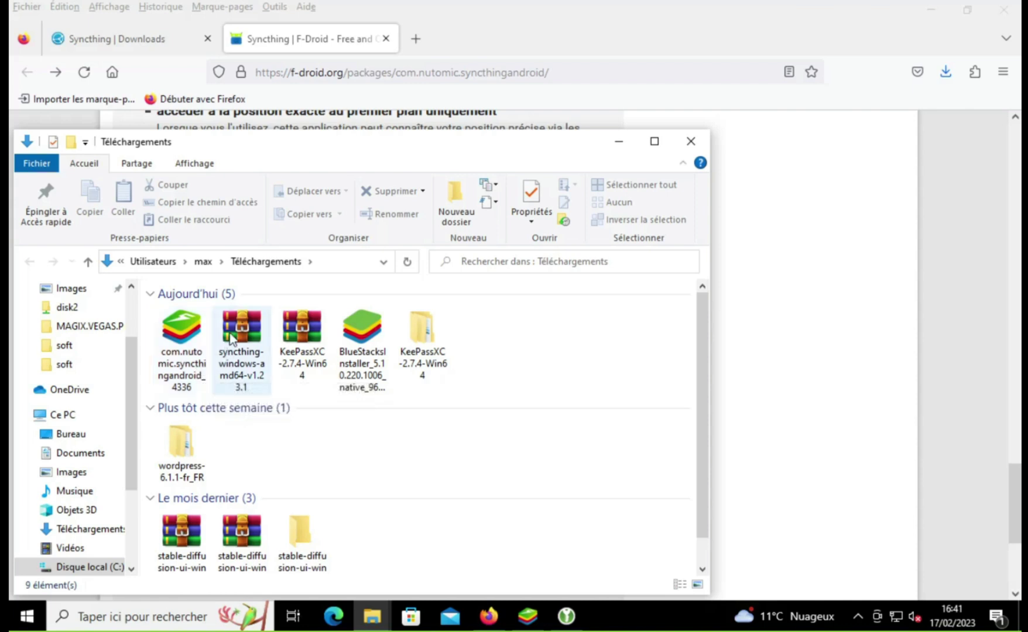
Step: Extract the Syncthing zip into its own folder and inspect the inner folder's contents
click(261, 318)
right_click(262, 318)
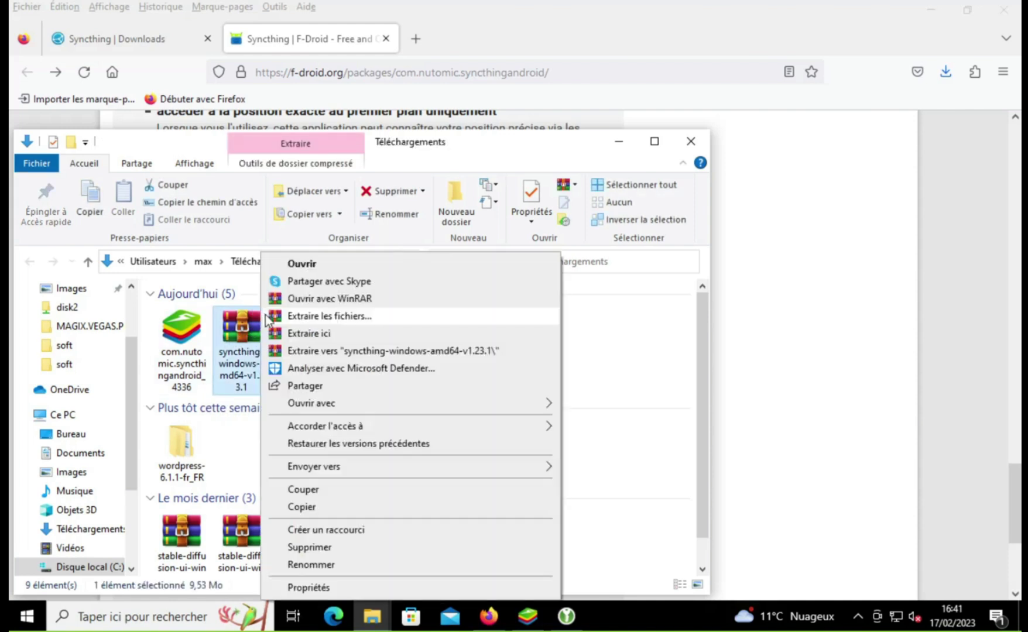
click(322, 355)
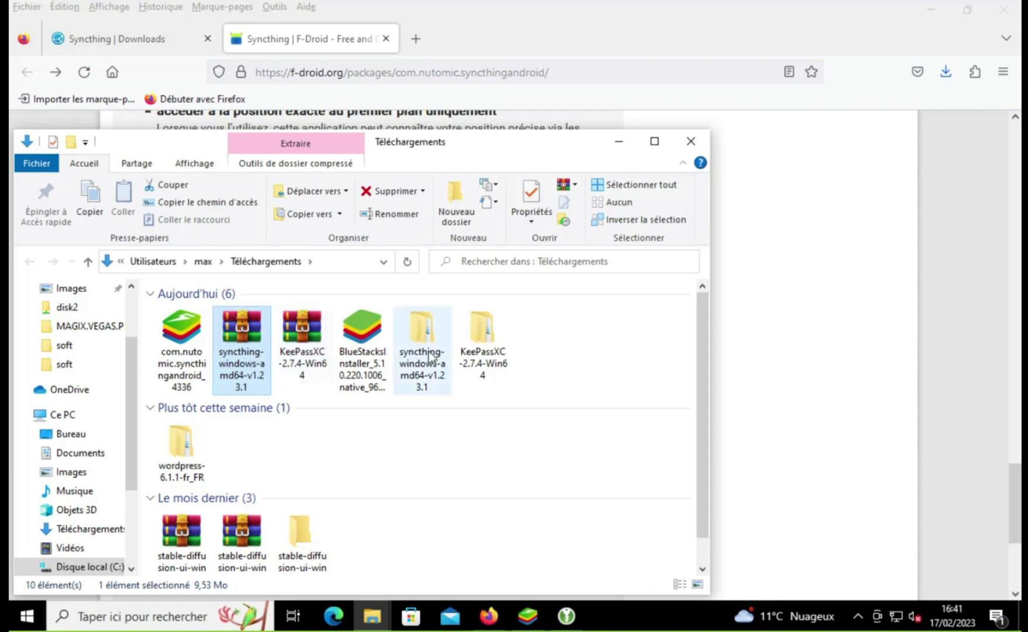
double_click(430, 367)
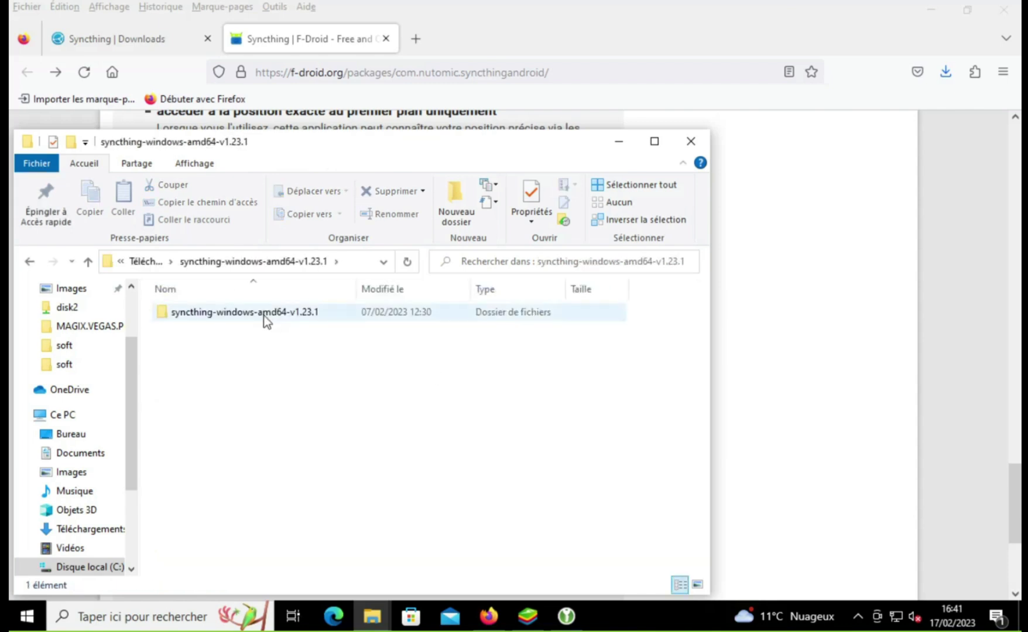
double_click(263, 316)
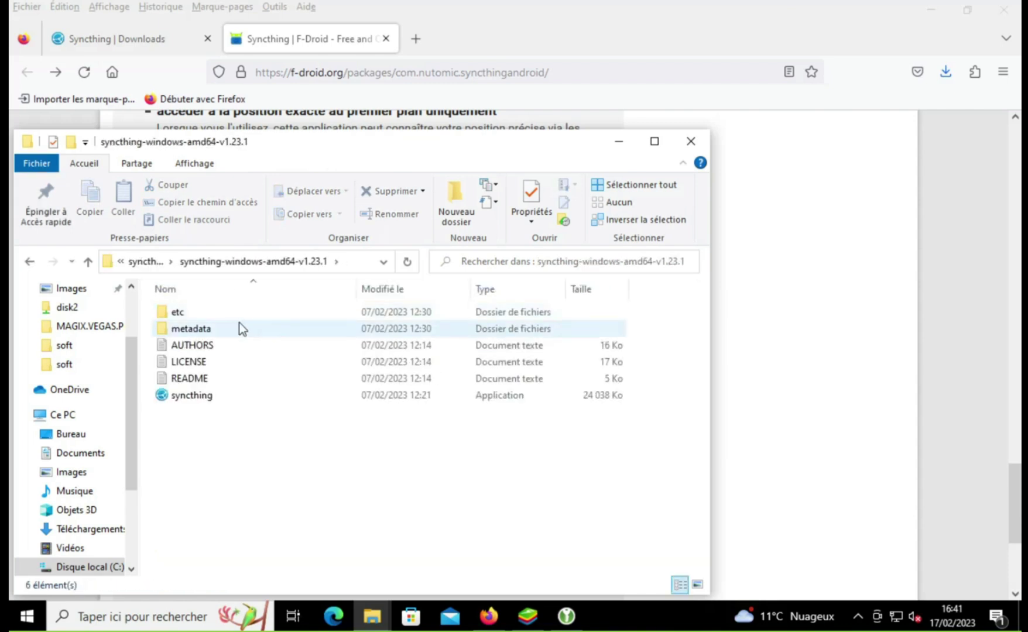
click(28, 257)
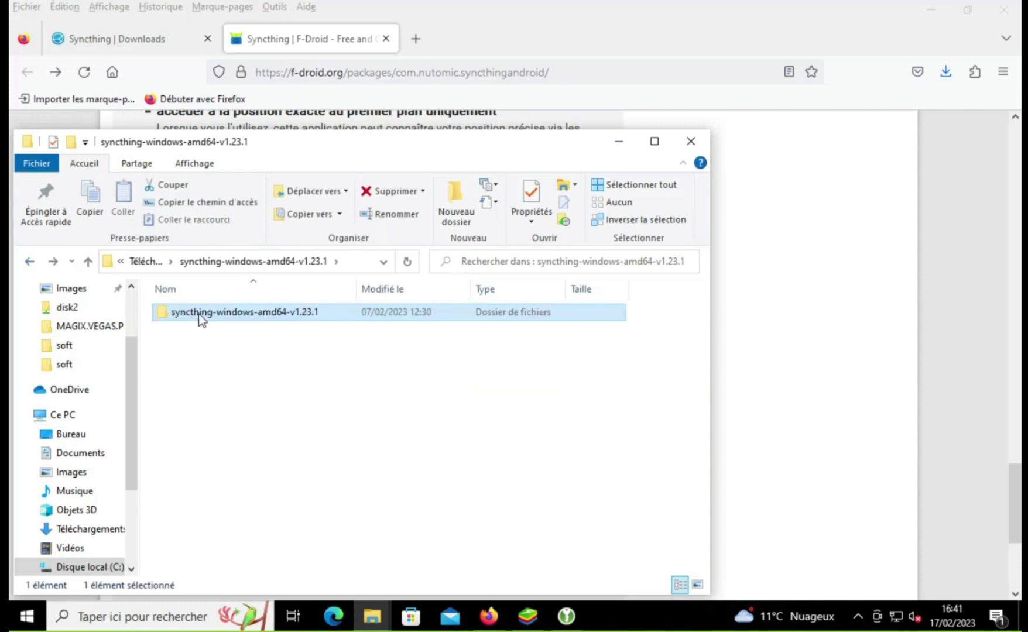
Step: Rename the inner folder to syncthing by deleting its version suffix
click(199, 316)
drag(214, 312, 473, 335)
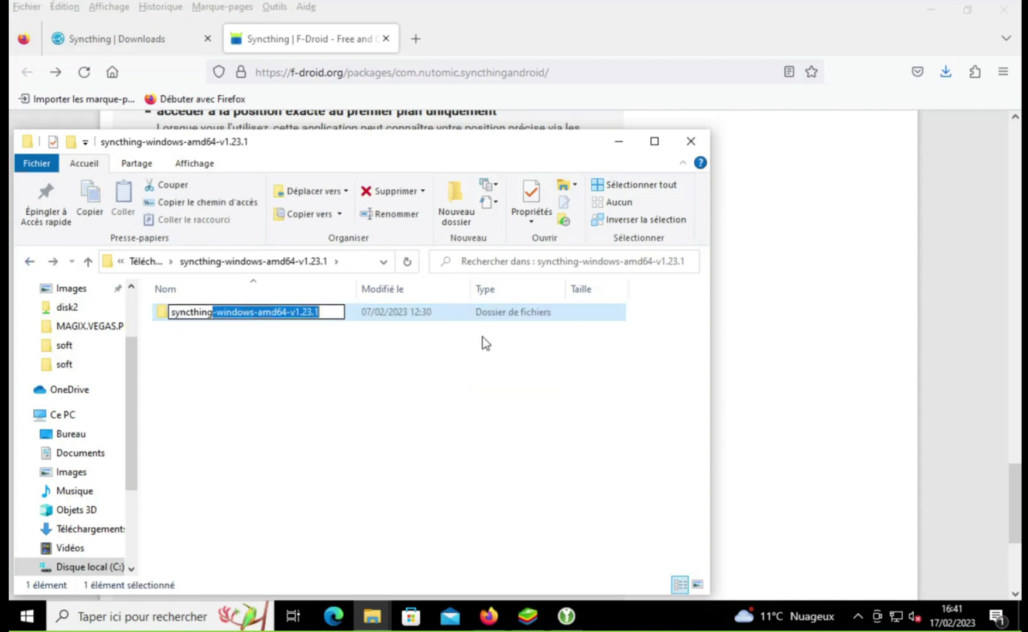
key(Delete)
key(Return)
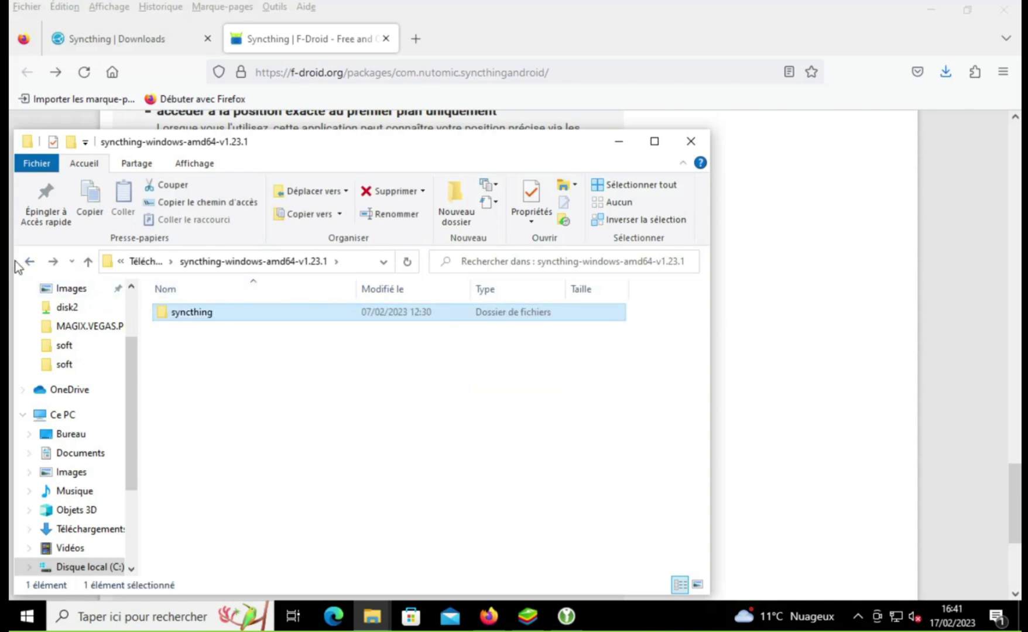
Step: Move the syncthing folder into KeePassXC-2.7.4-Win64 beside the inner KeePassXC folder
right_click(165, 313)
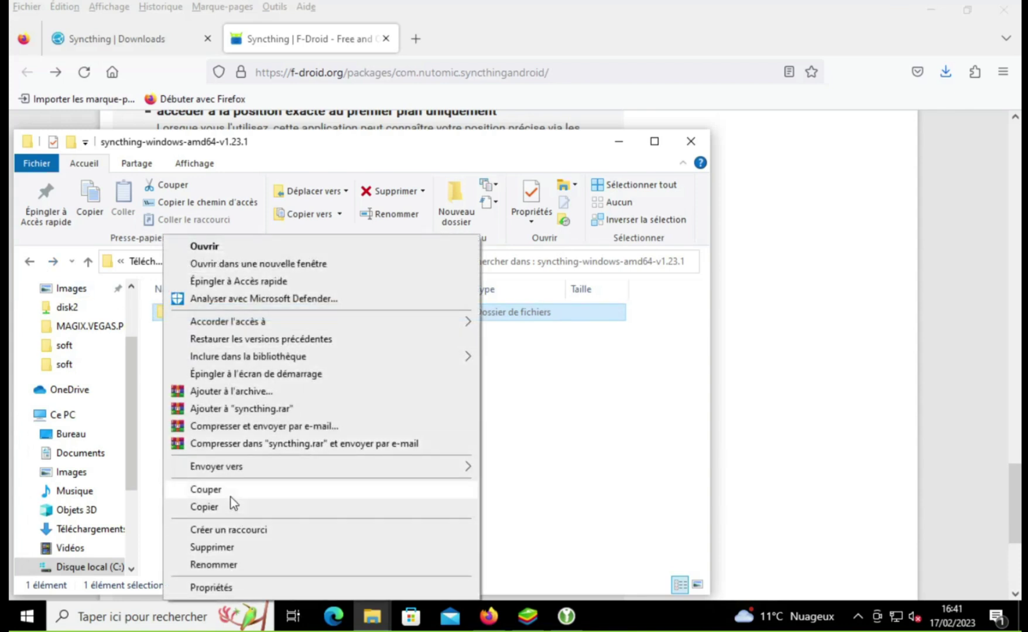
click(231, 488)
click(29, 261)
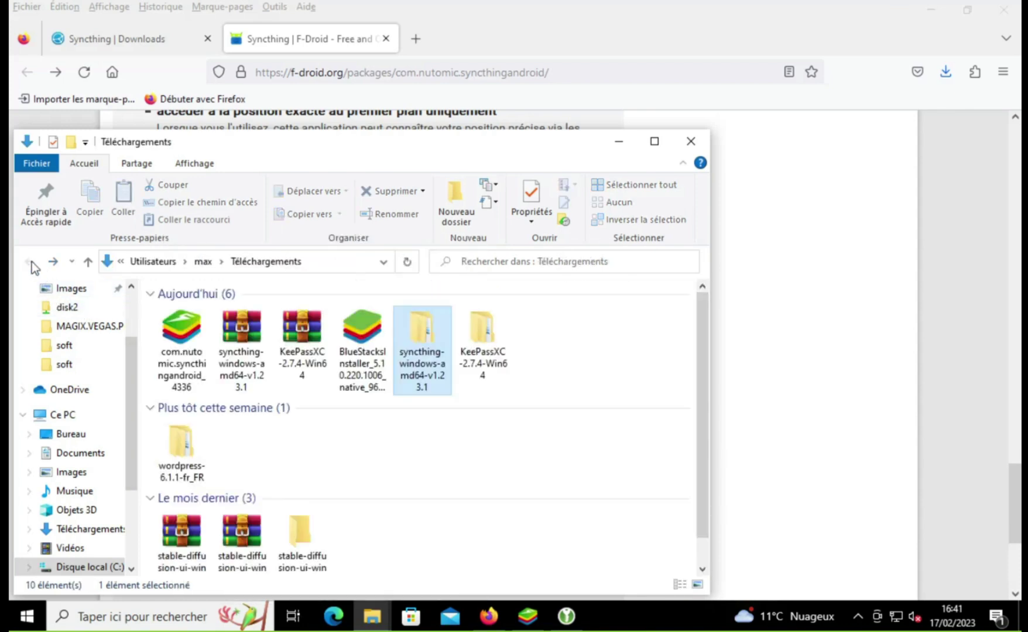
double_click(469, 330)
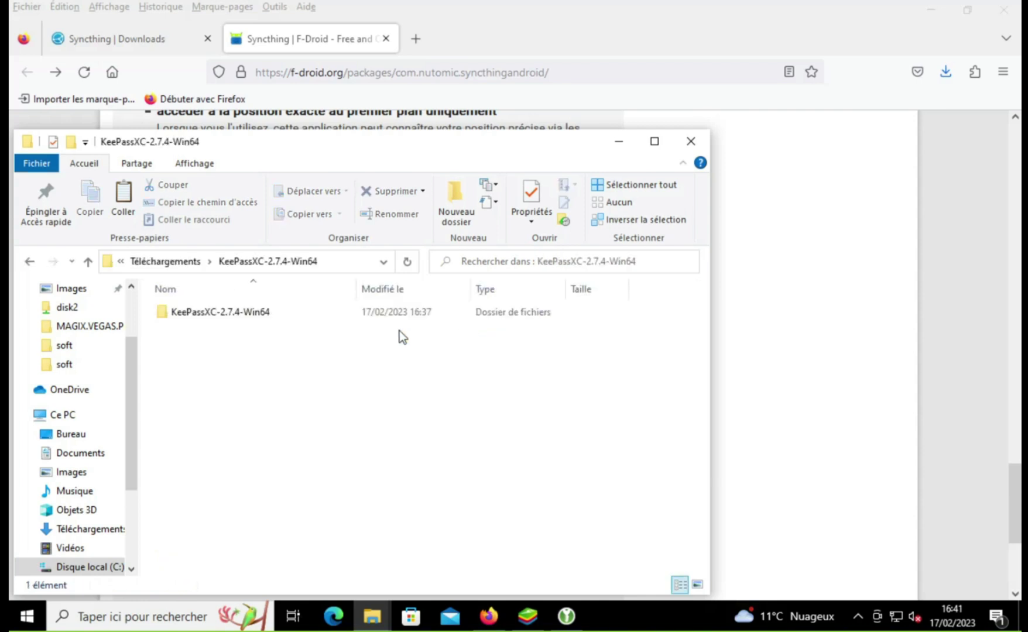
right_click(214, 330)
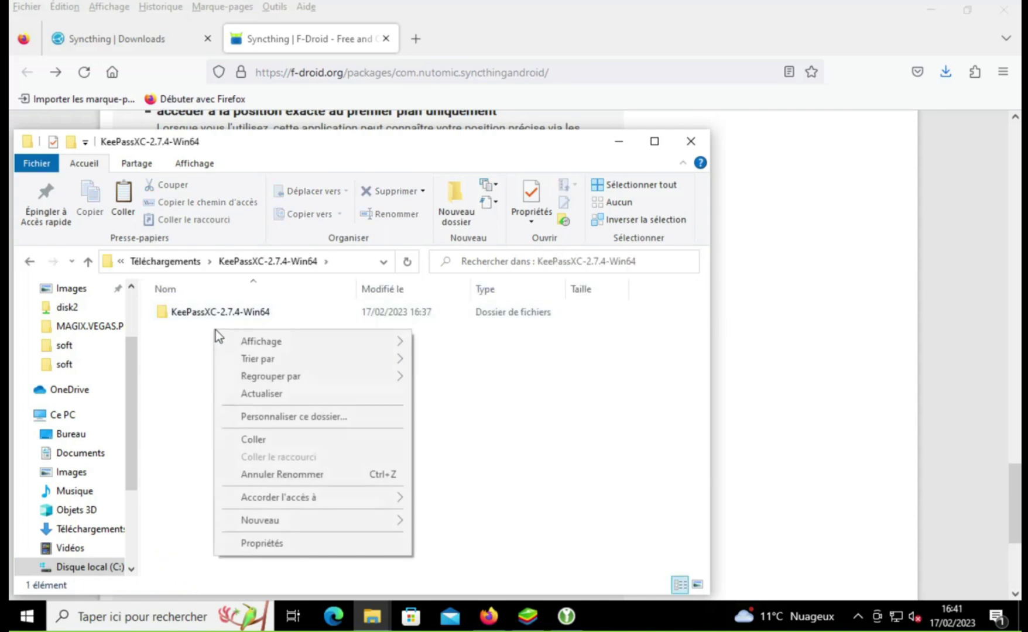
click(270, 440)
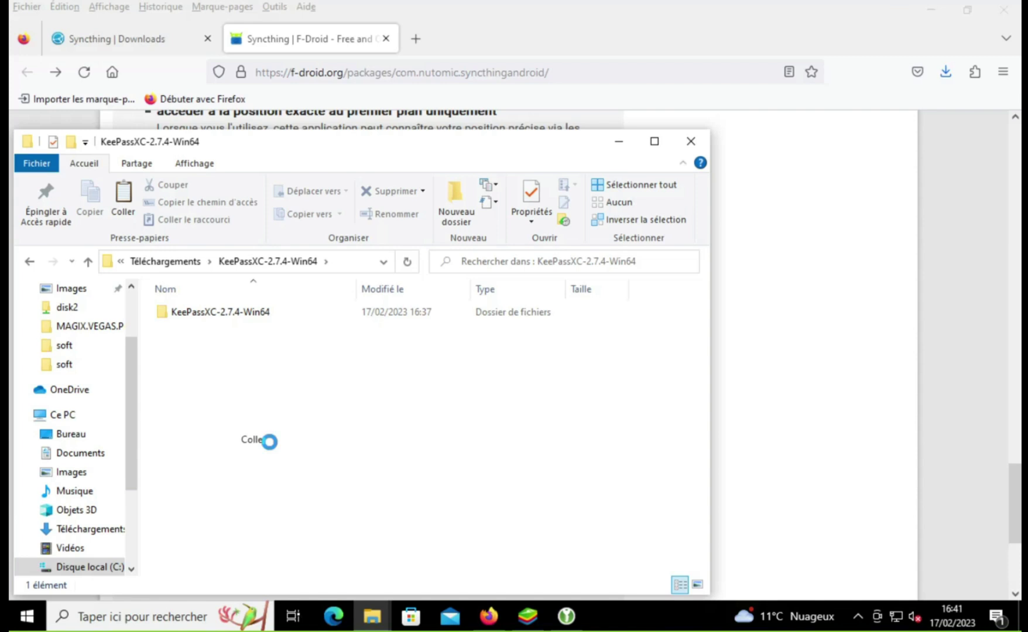
double_click(224, 313)
click(29, 262)
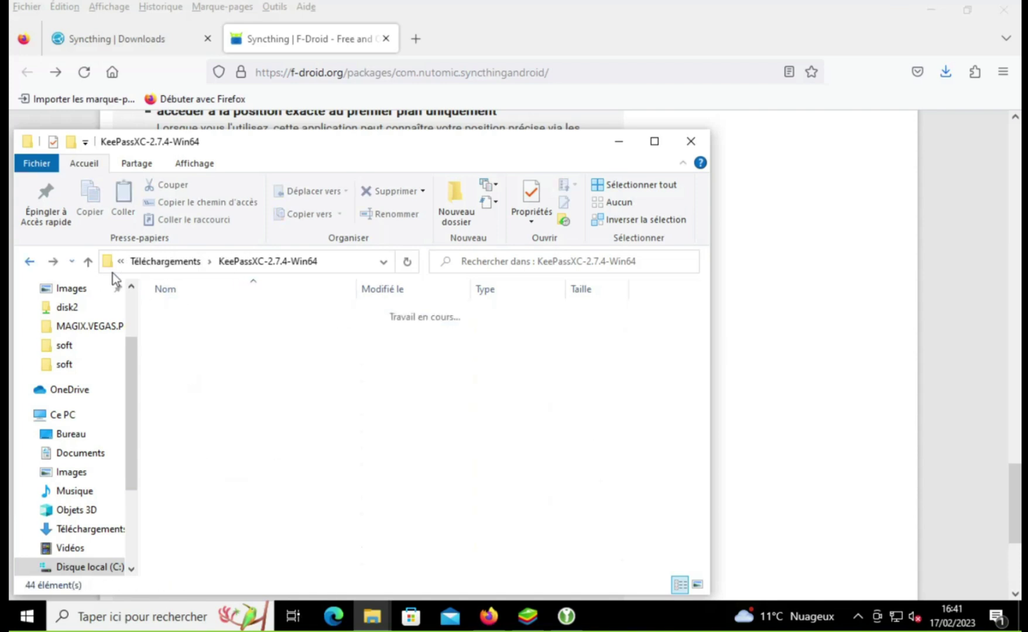
Step: Rename the inner KeePassXC-2.7.4-Win64 folder to KeePass, closing KeePassXC to release it
click(217, 311)
drag(207, 312, 315, 323)
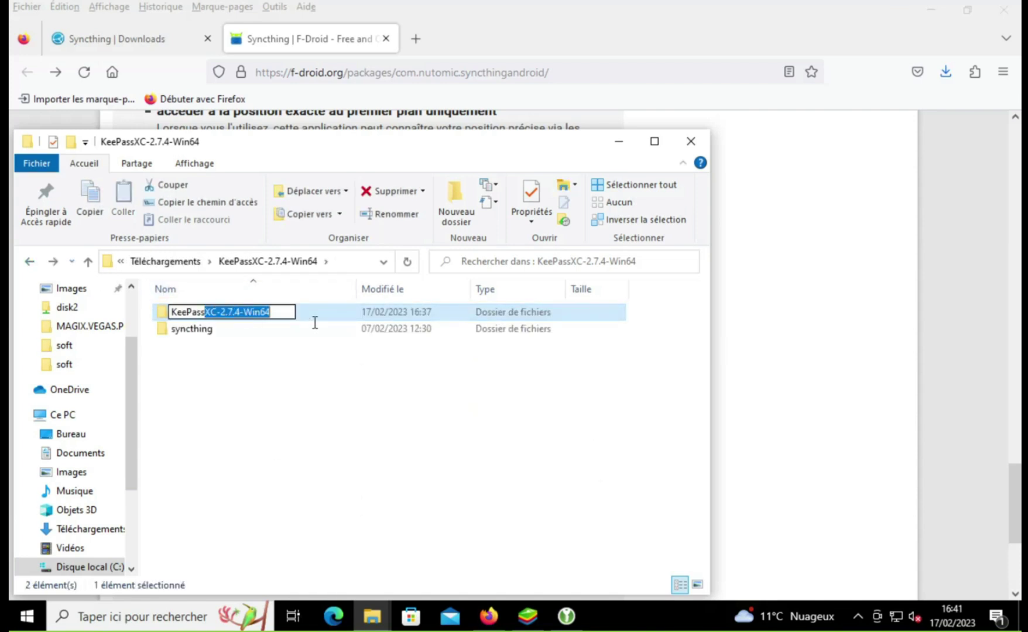
key(BackSpace)
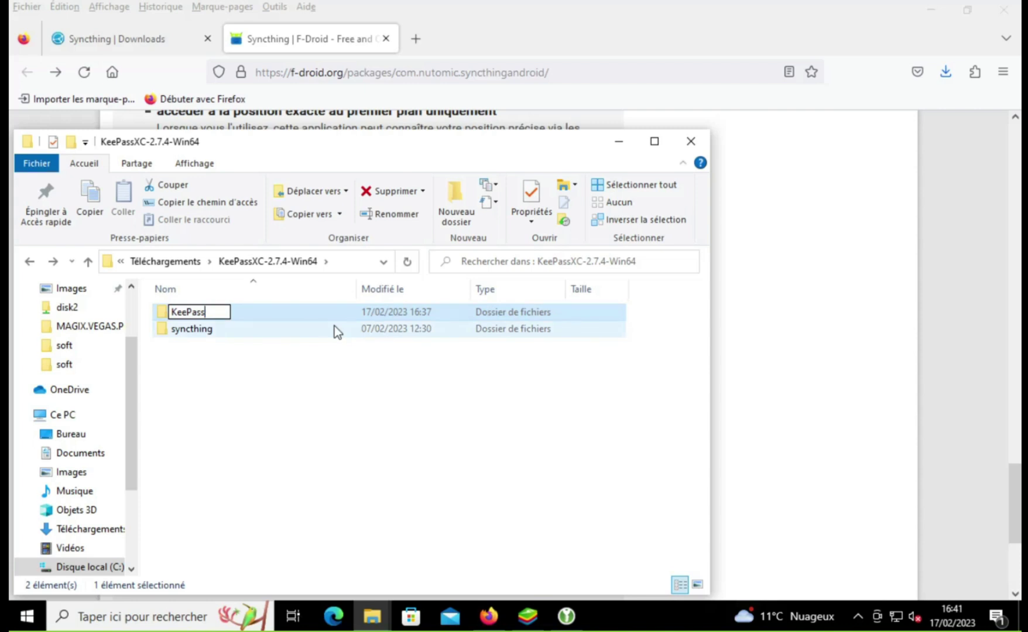
key(Return)
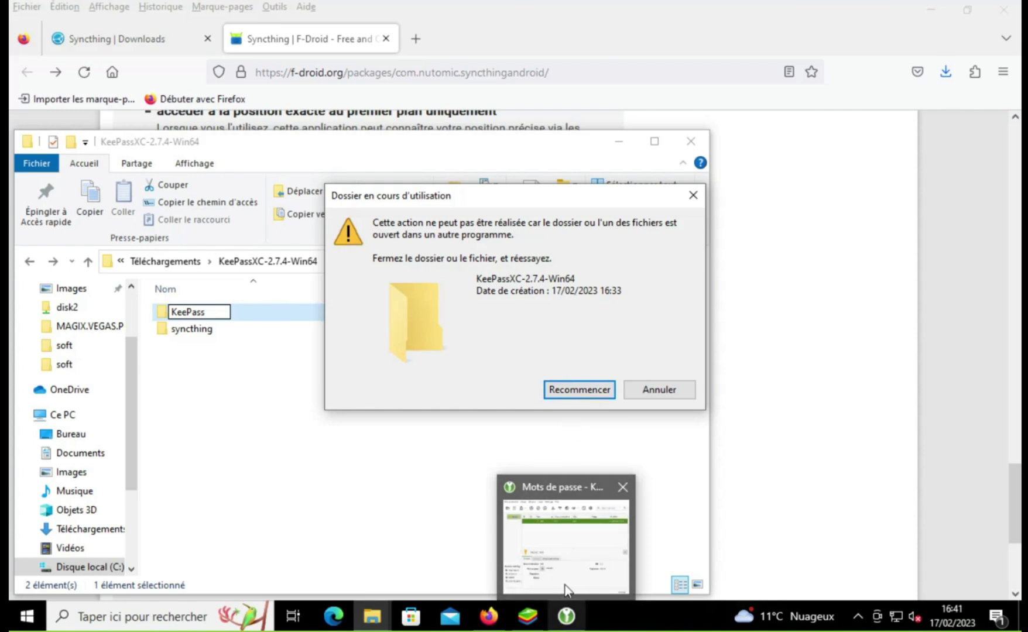
click(569, 603)
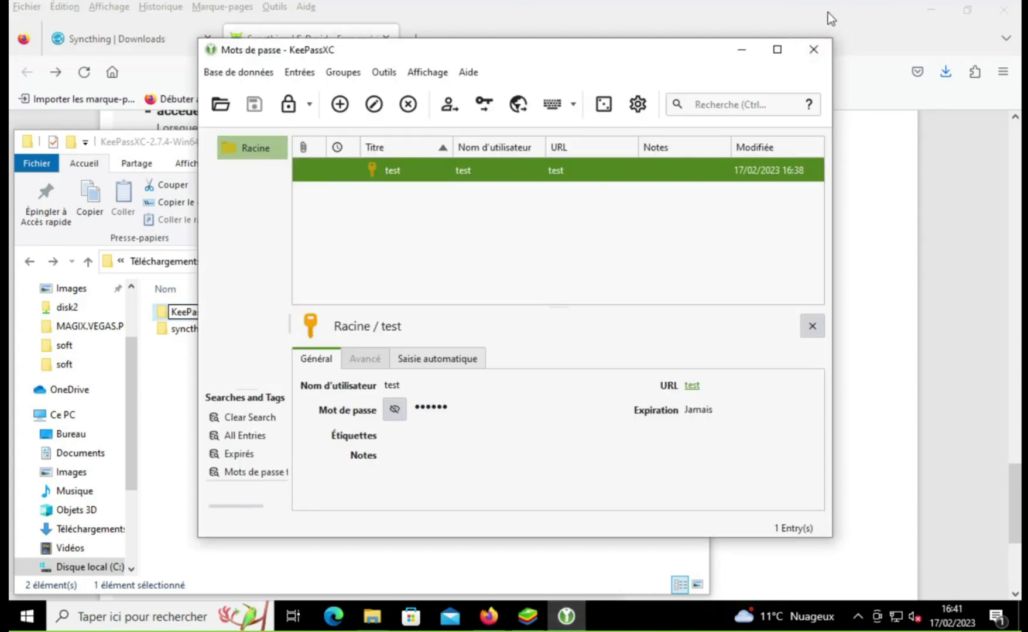
click(812, 52)
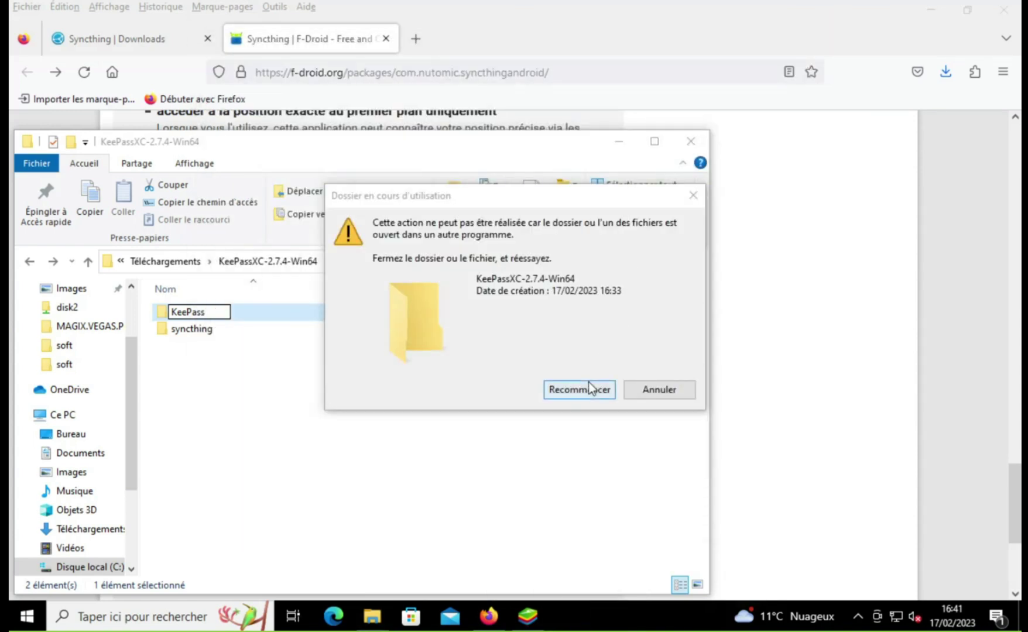
click(588, 386)
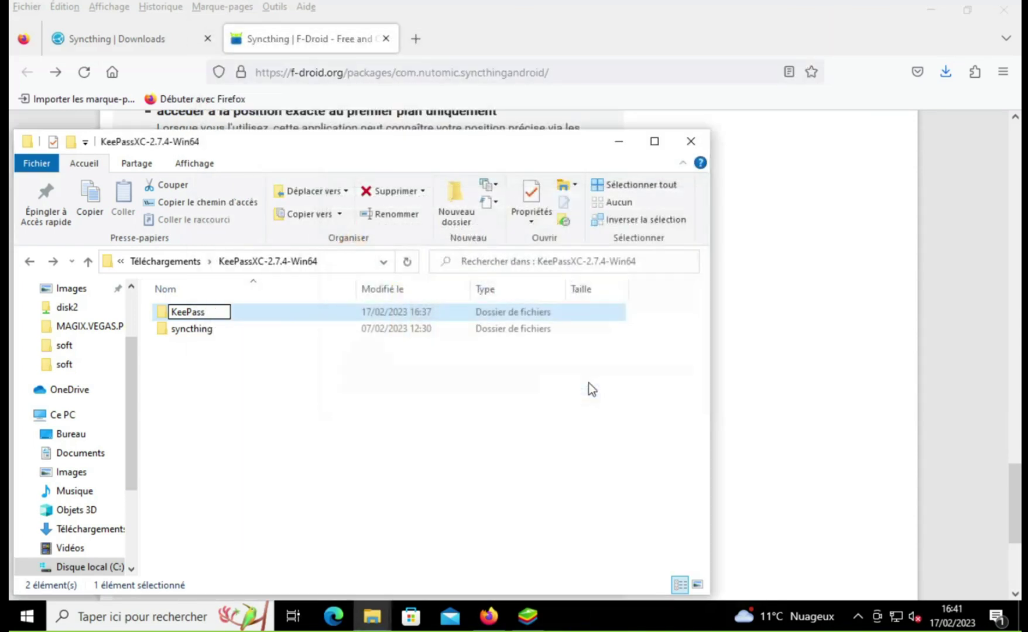
Step: Rename the outer folder to KeePassXC, move the Syncthing Android APK into it, and open it
click(28, 261)
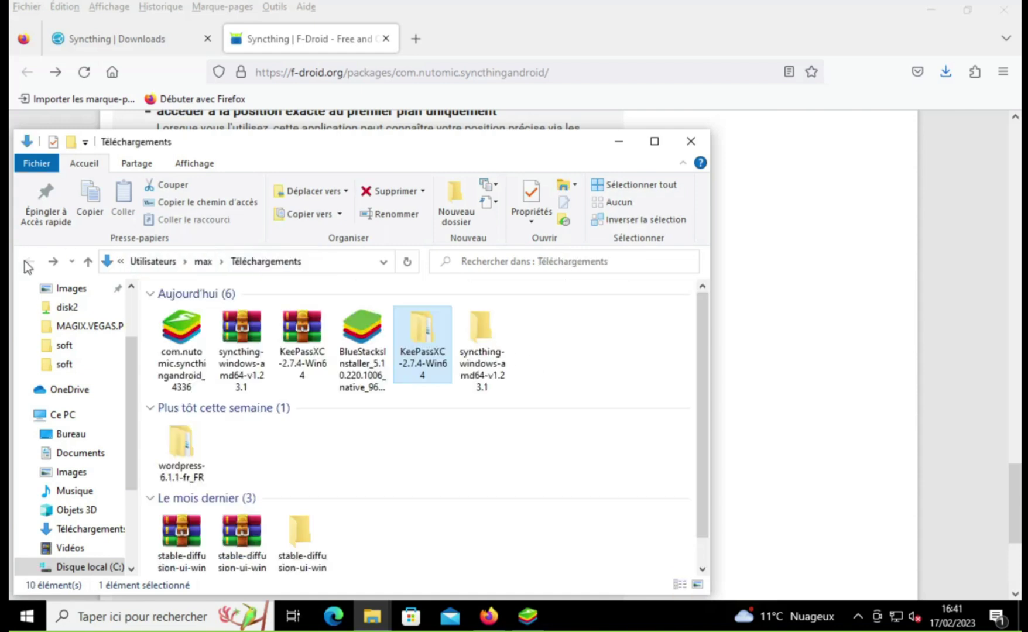
click(429, 369)
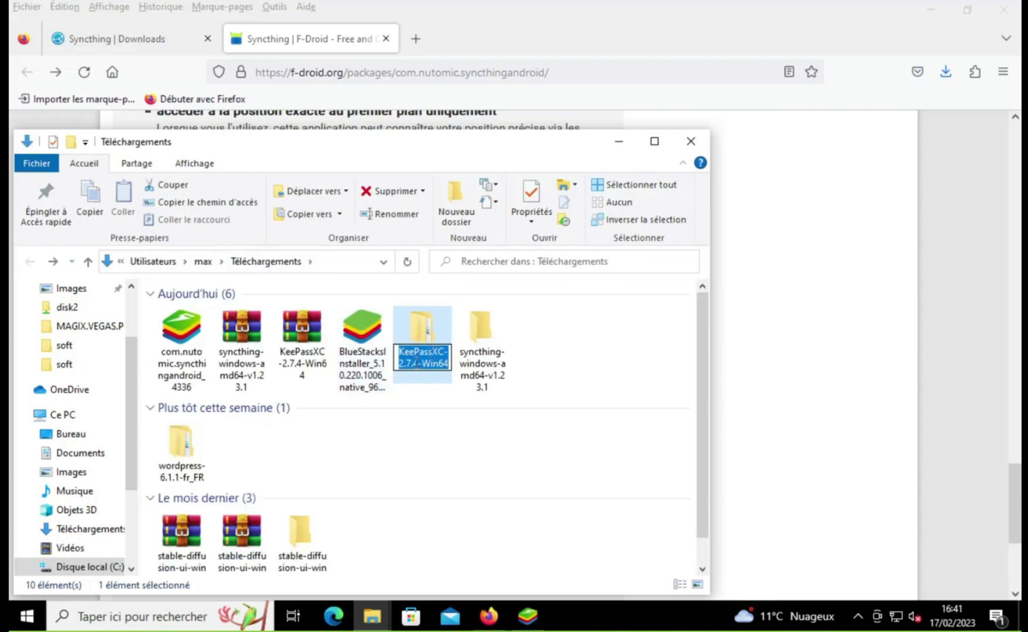
text(KeePassXC)
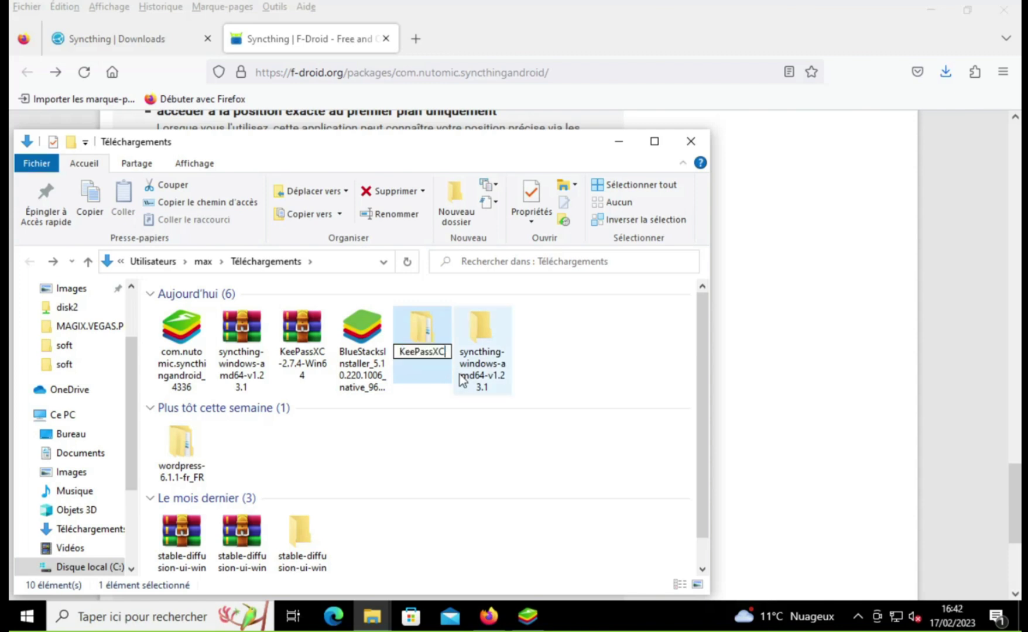
key(Return)
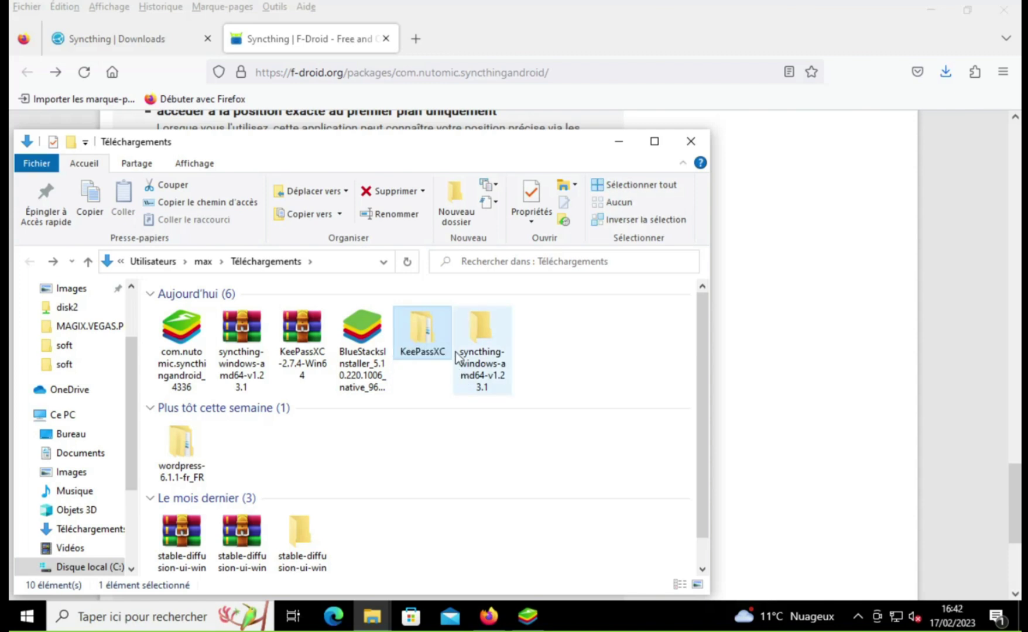
drag(182, 332, 418, 332)
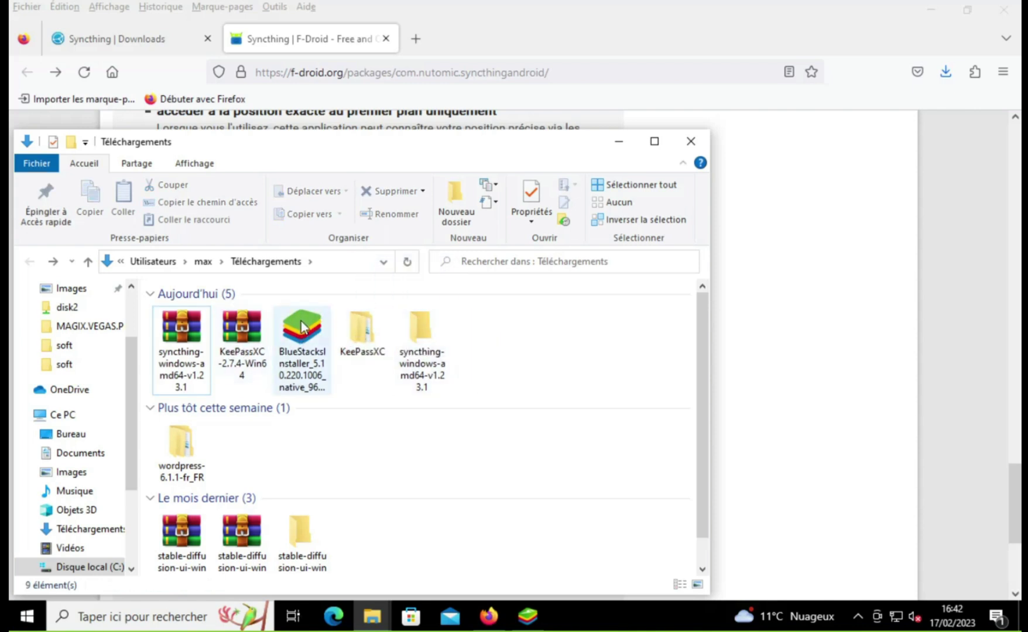
double_click(375, 328)
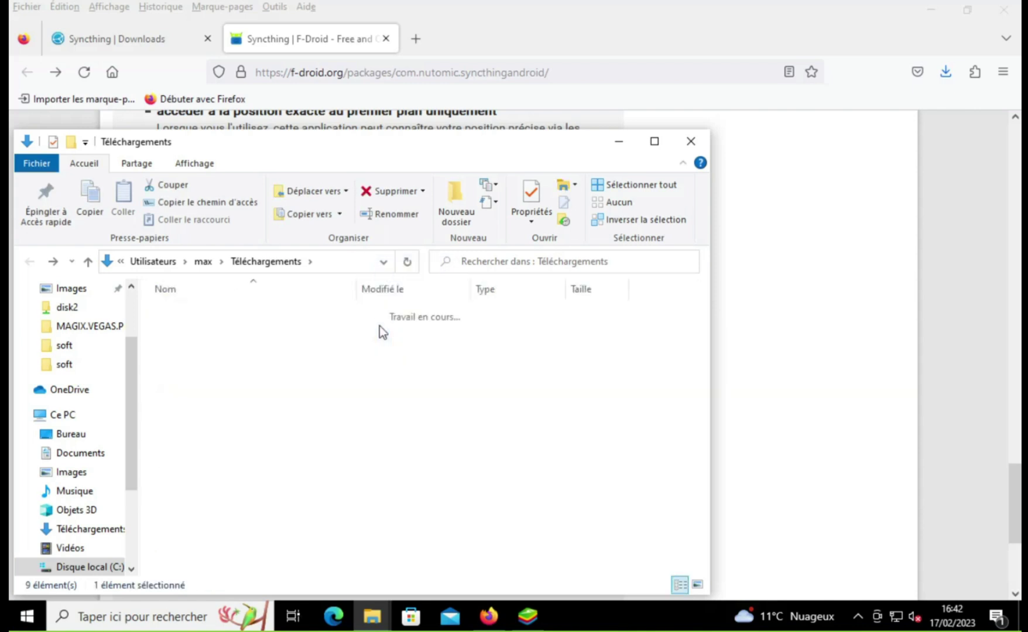
Step: Launch the KeePassXC program from the relocated KeePass folder
double_click(193, 312)
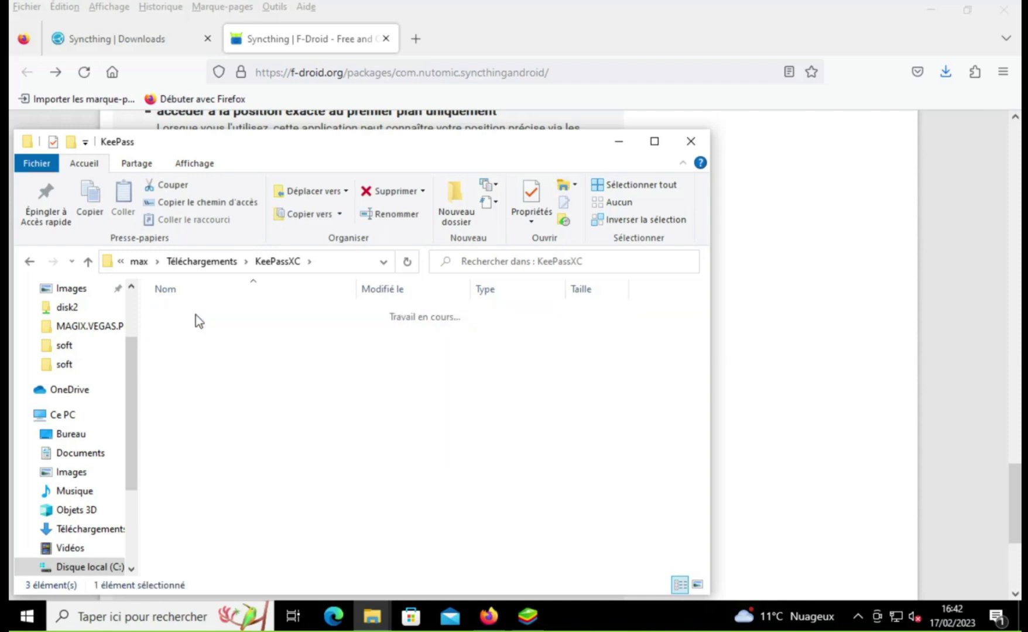
scroll(237, 395, down, 1)
scroll(237, 395, down, 3)
click(202, 439)
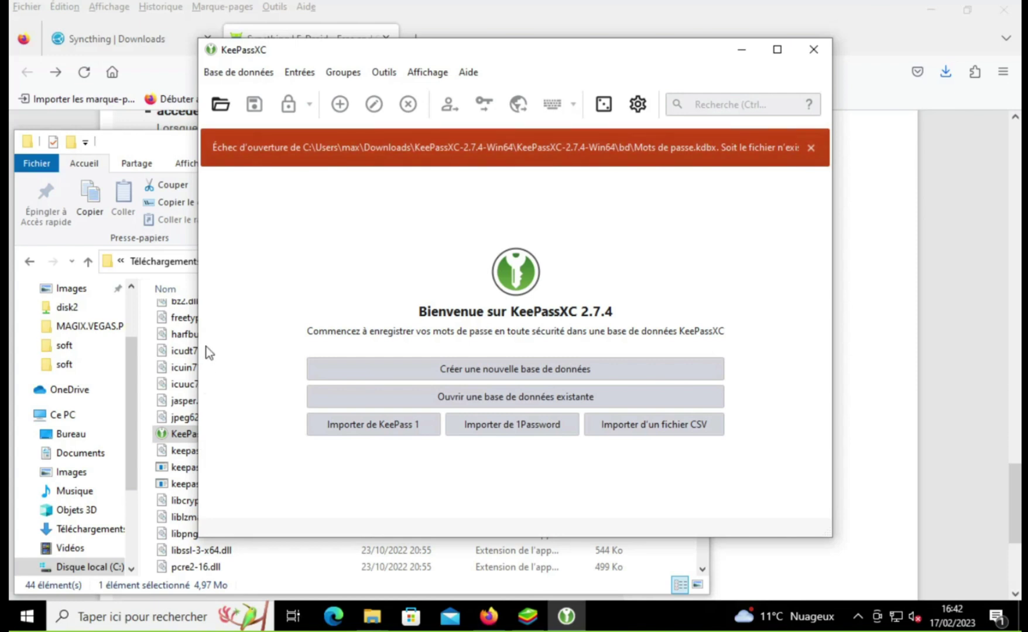
Step: Choose Mots de passe.kdbx from Téléchargements > KeePassXC > KeePass > bd as the database to open
click(458, 398)
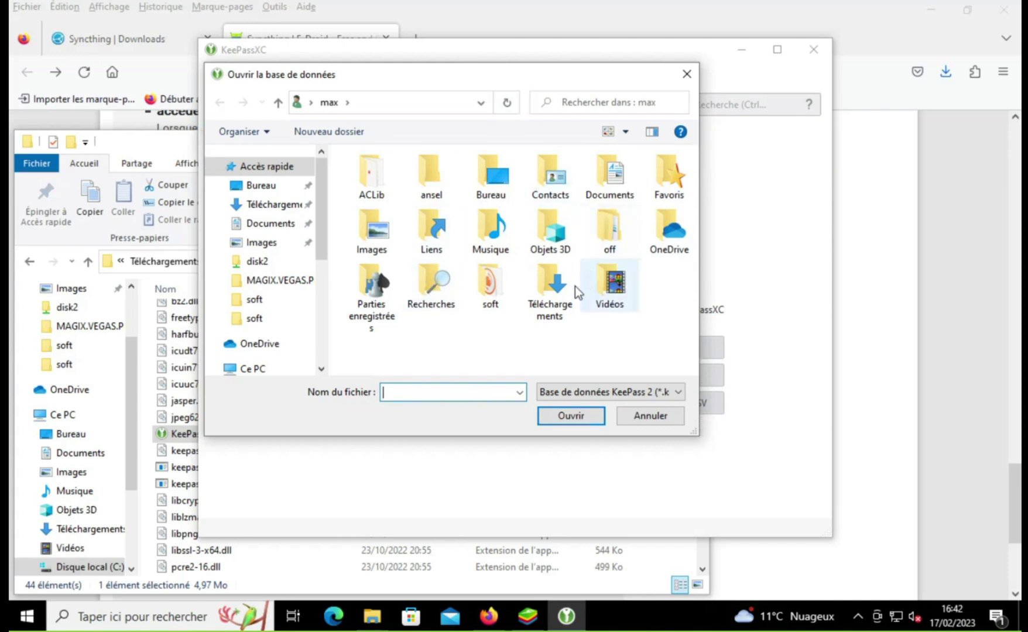
double_click(546, 285)
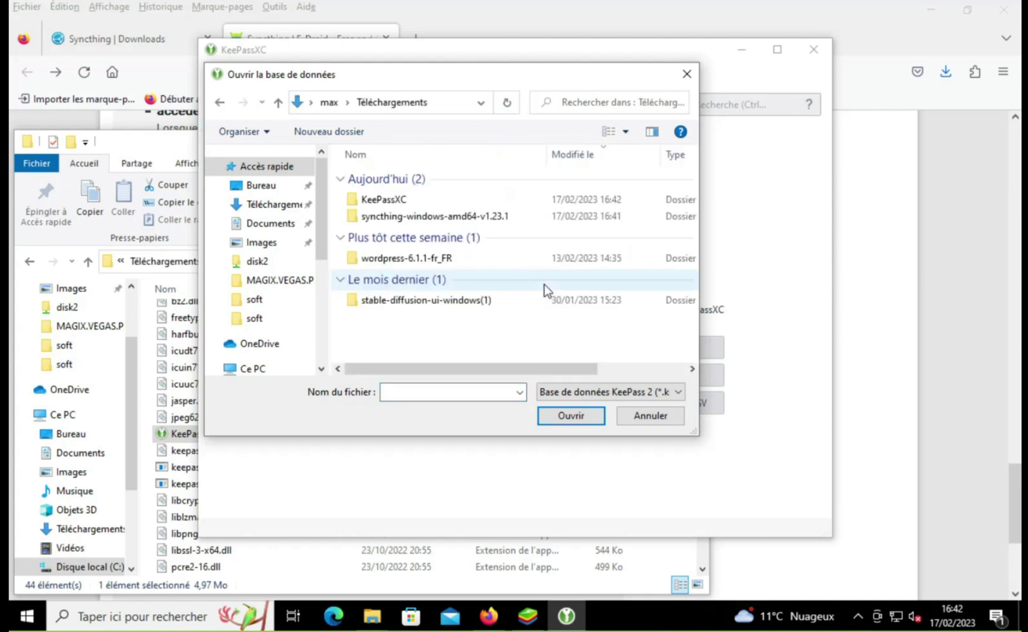
click(431, 203)
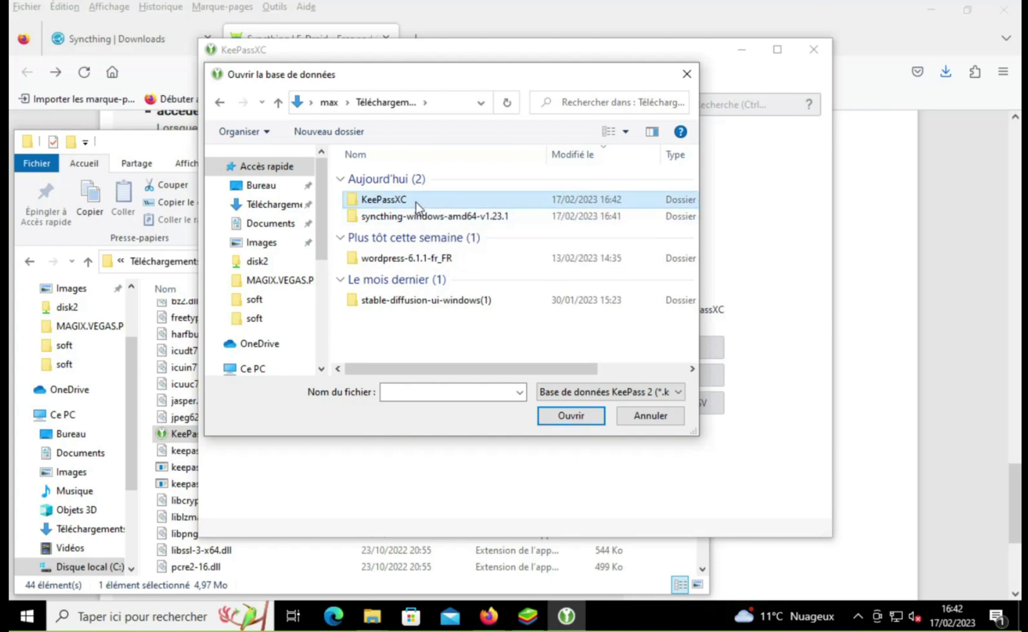
double_click(416, 202)
double_click(415, 181)
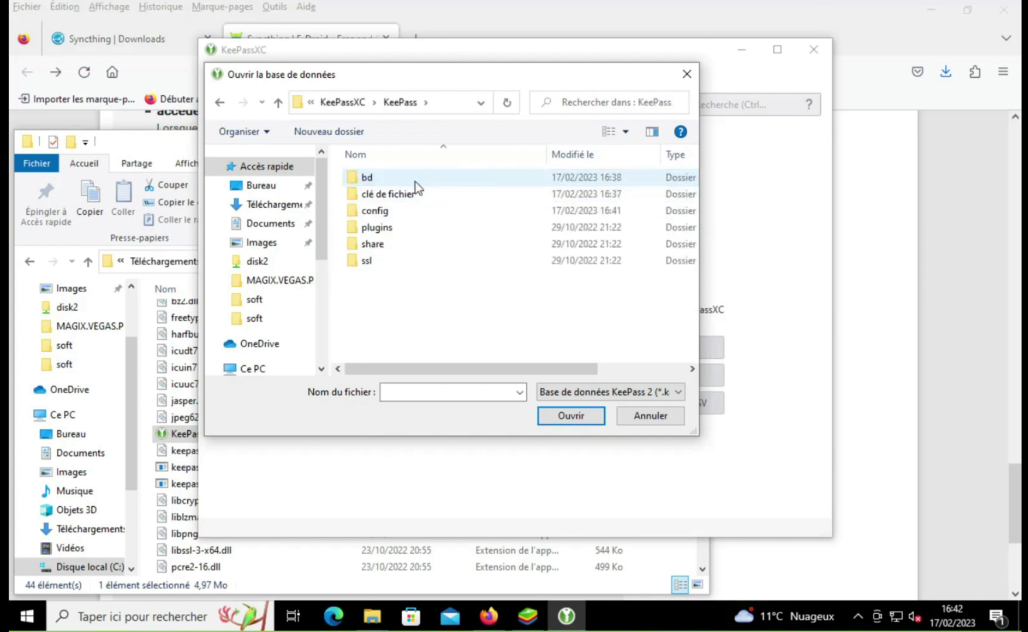
double_click(398, 177)
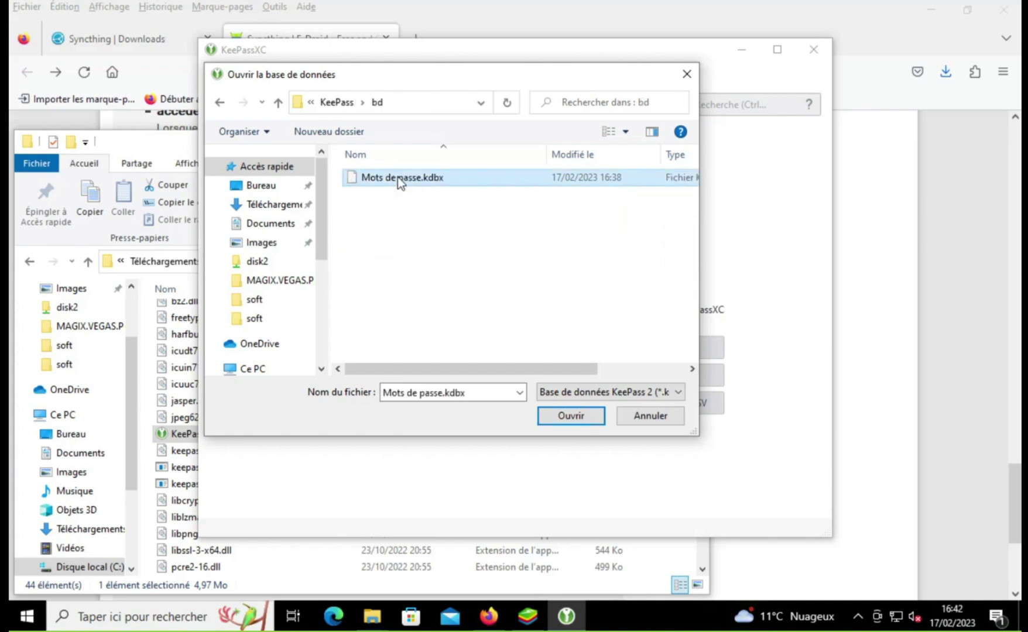
double_click(397, 176)
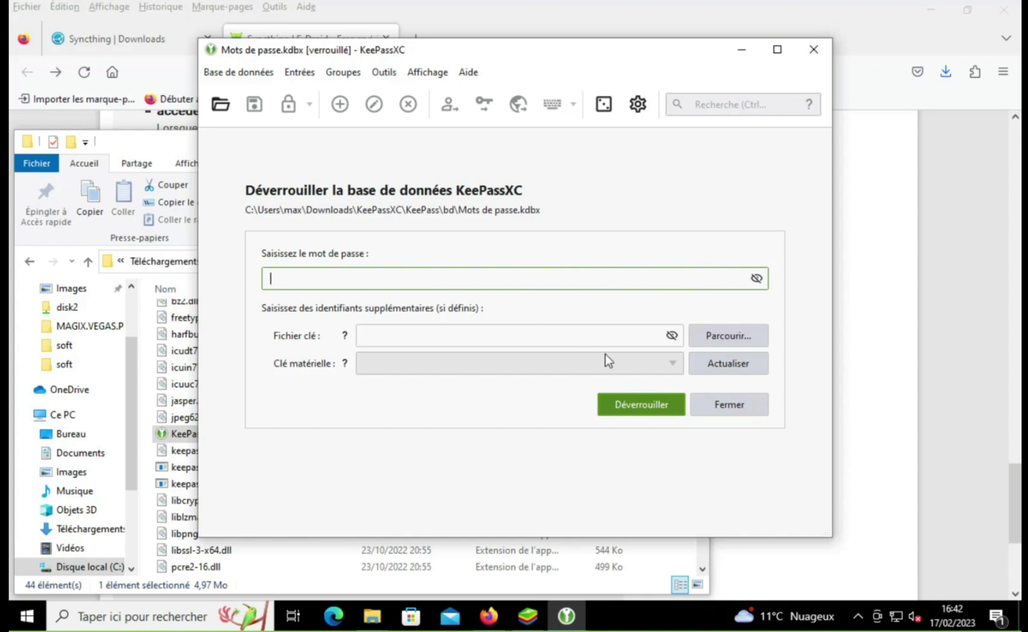
Step: Unlock Mots de passe with the clé de fichier\key.keyx key file and the database password
click(710, 338)
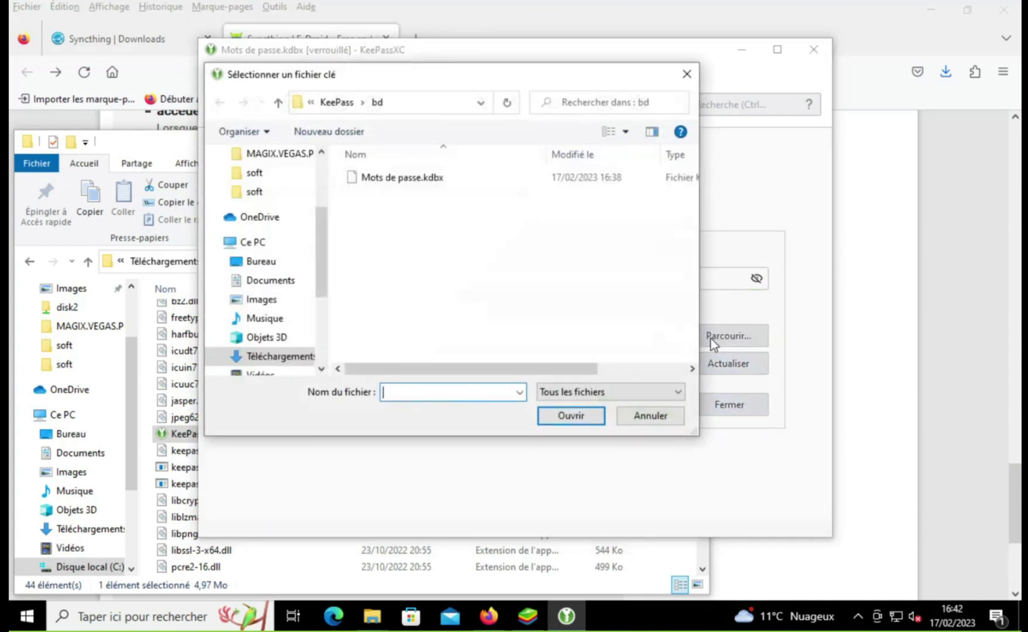
click(333, 107)
double_click(385, 195)
double_click(386, 179)
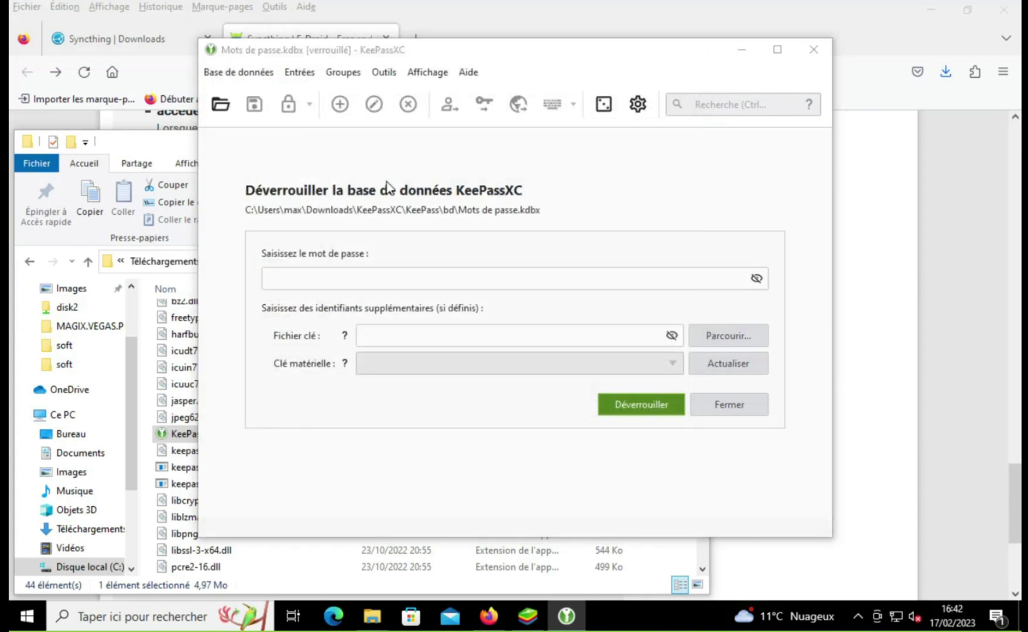
click(390, 275)
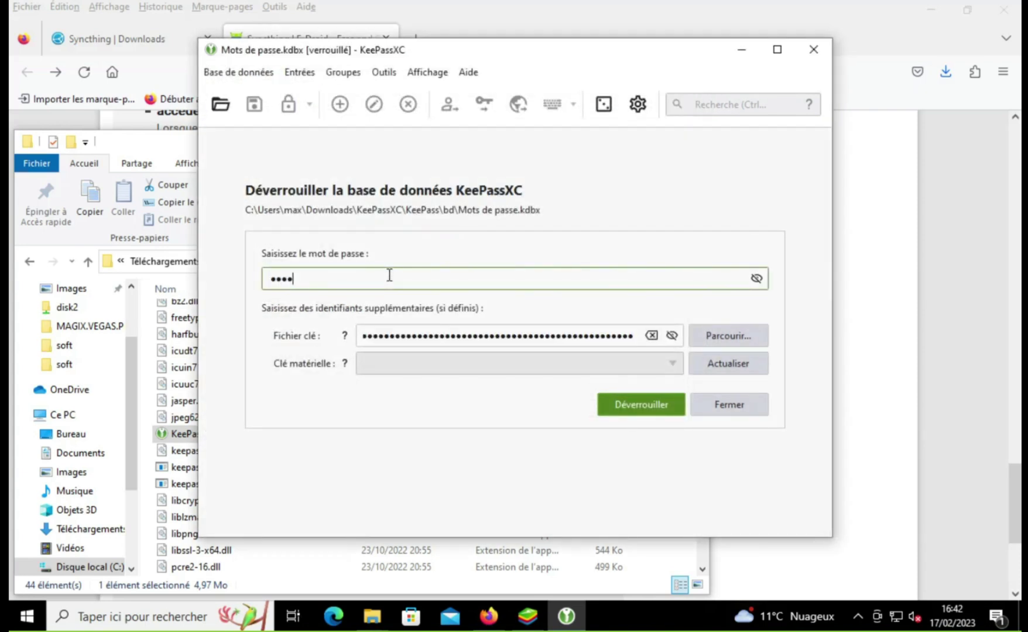
click(649, 408)
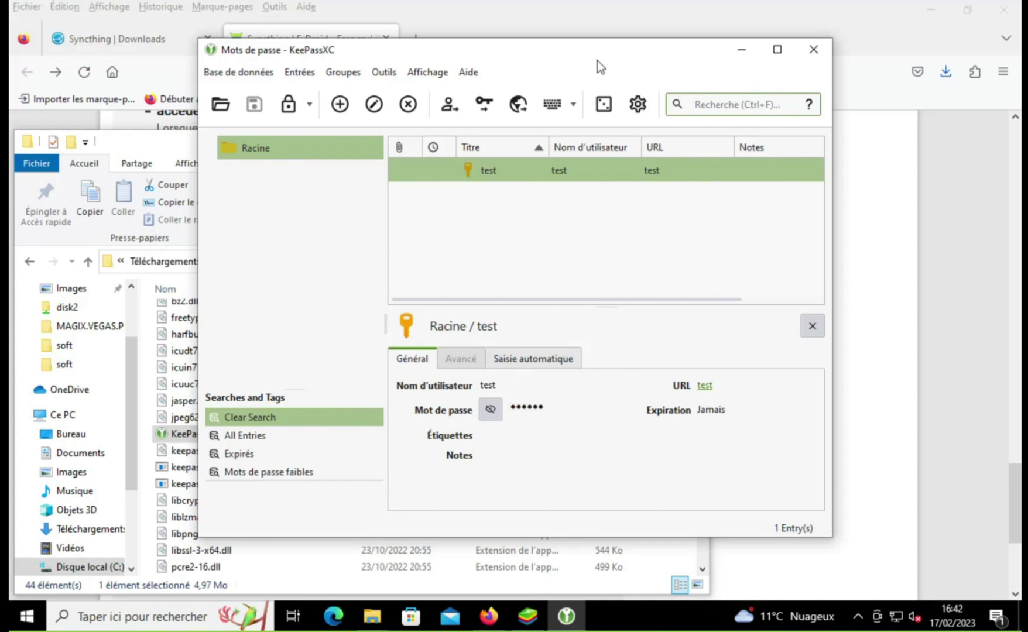
Step: Minimize KeePassXC and launch syncthing.exe from the KeePassXC\syncthing folder
click(744, 52)
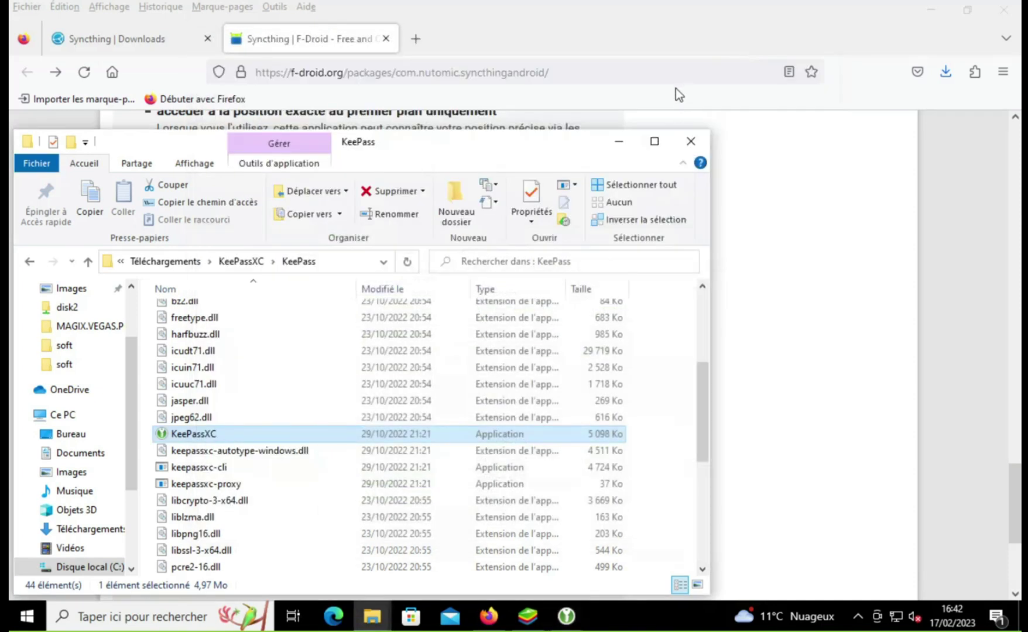
click(30, 261)
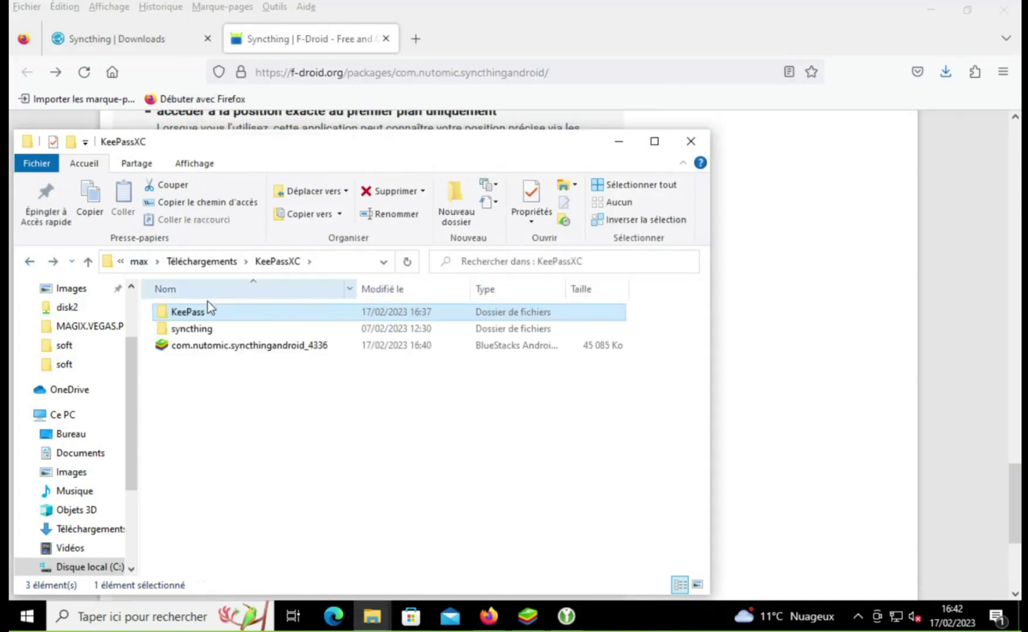
double_click(196, 329)
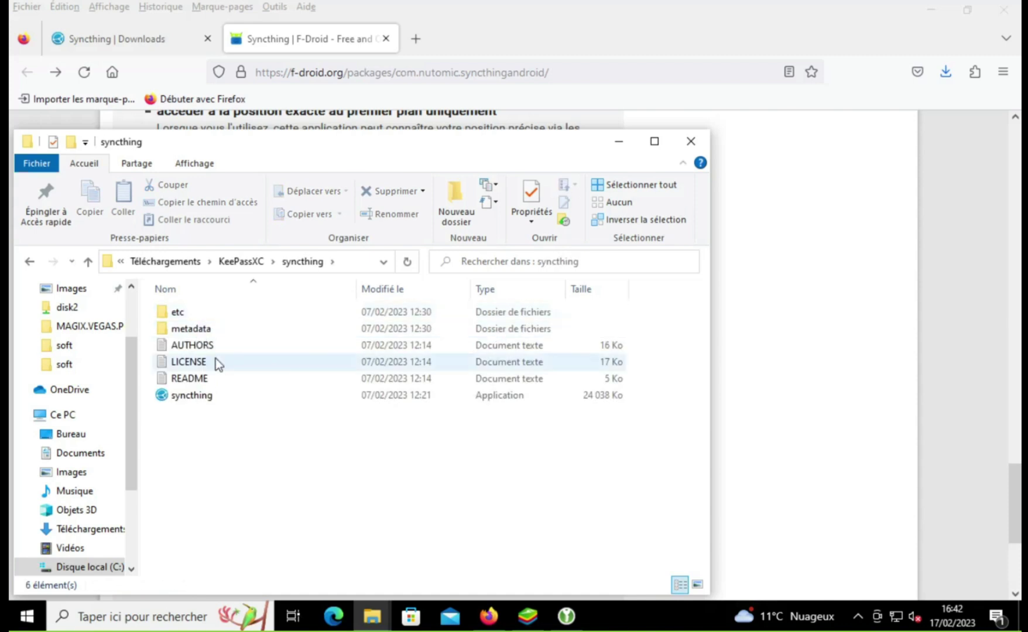
click(214, 394)
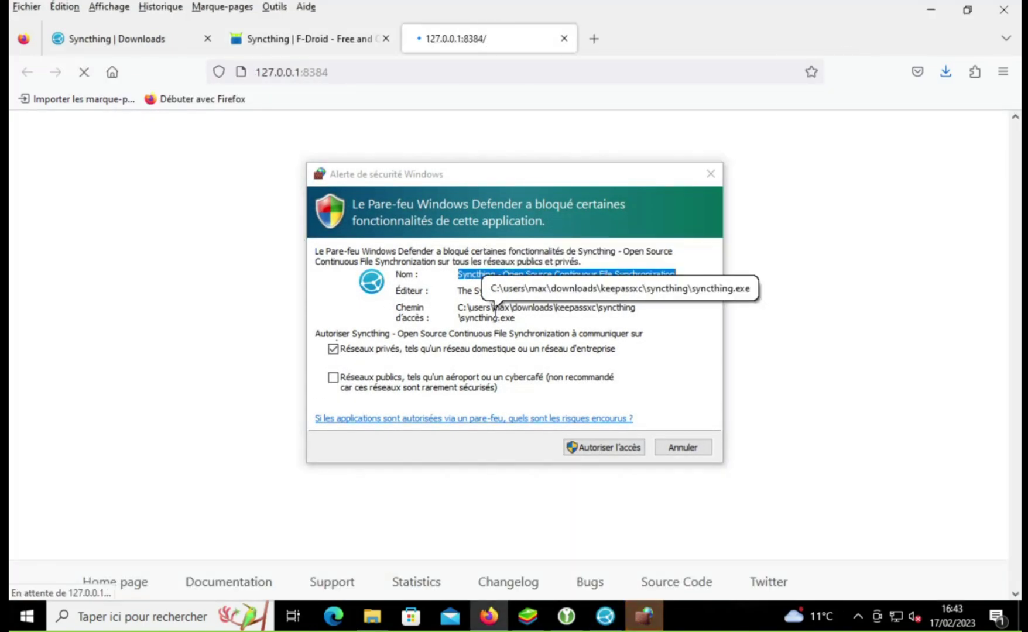
Step: Allow Syncthing through the Windows firewall and decline anonymous usage statistics
click(589, 447)
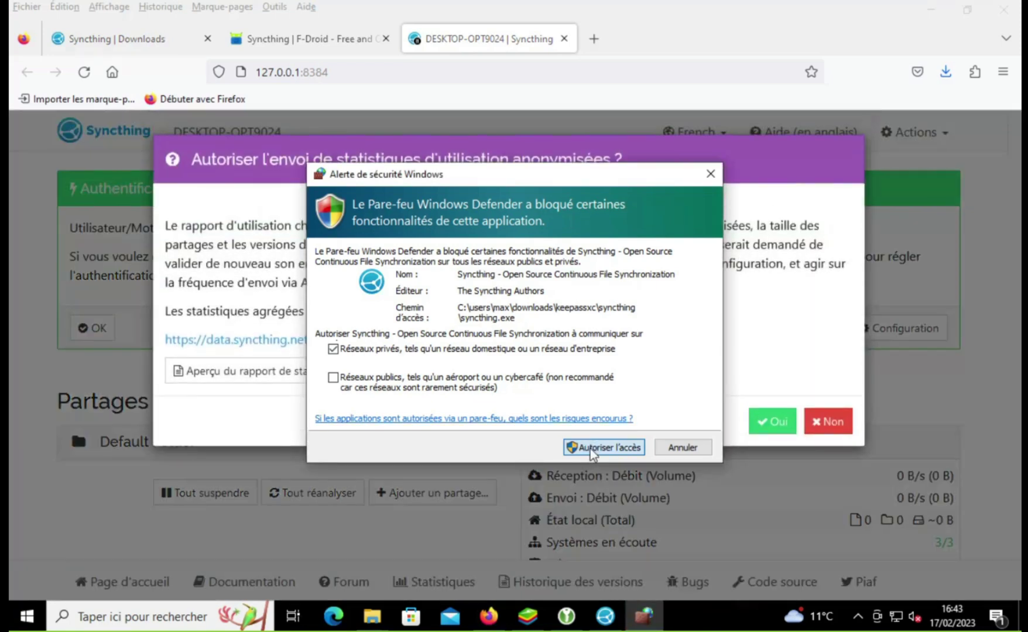
click(593, 449)
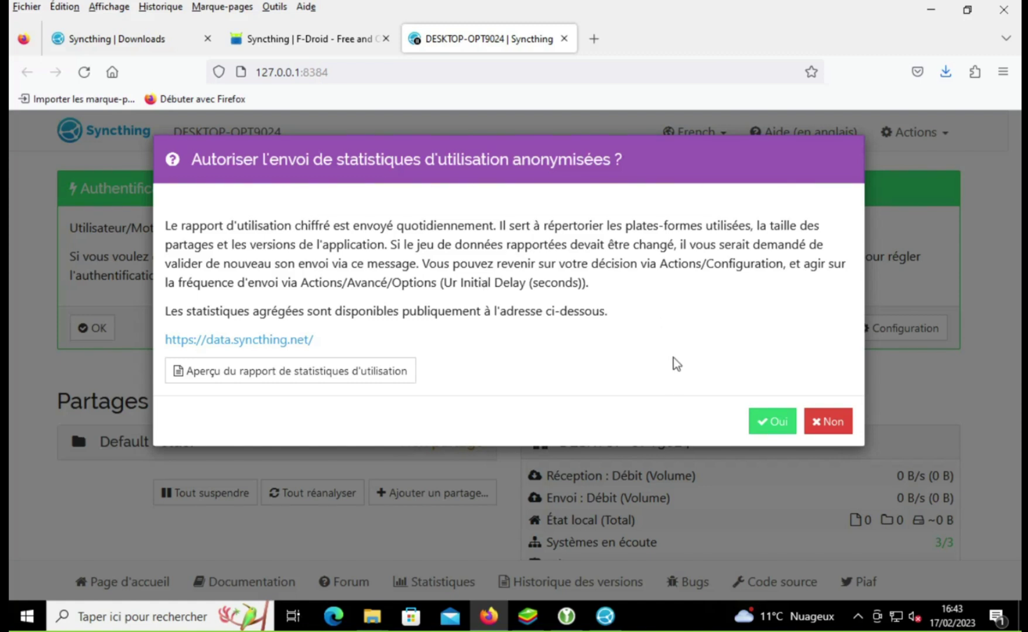
click(842, 424)
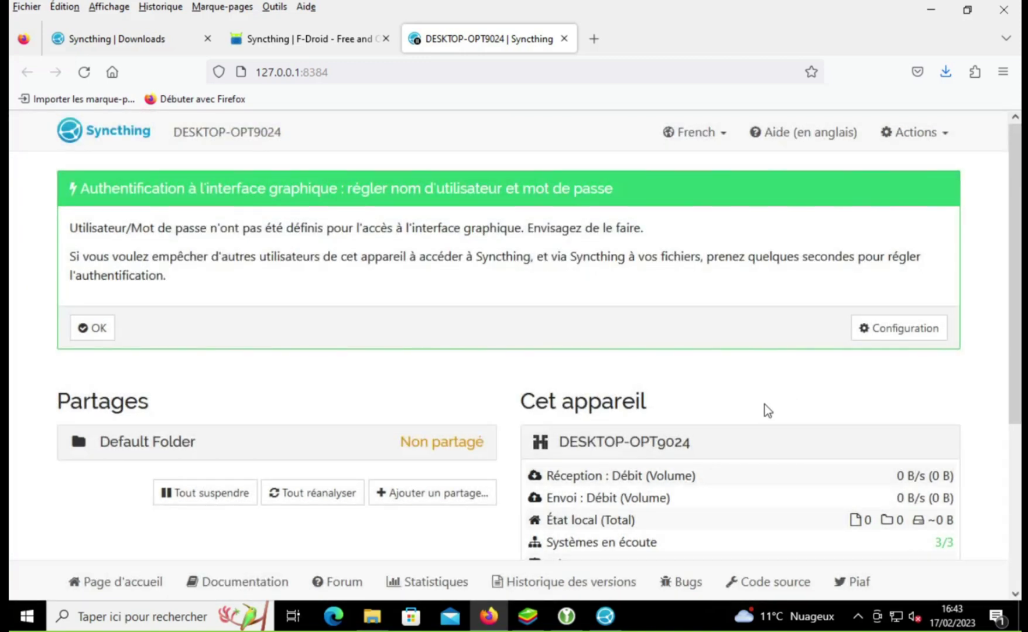
scroll(765, 404, down, 3)
scroll(768, 403, up, 3)
Step: In Syncthing's configuration, rename the device to 'windows vm'
click(905, 327)
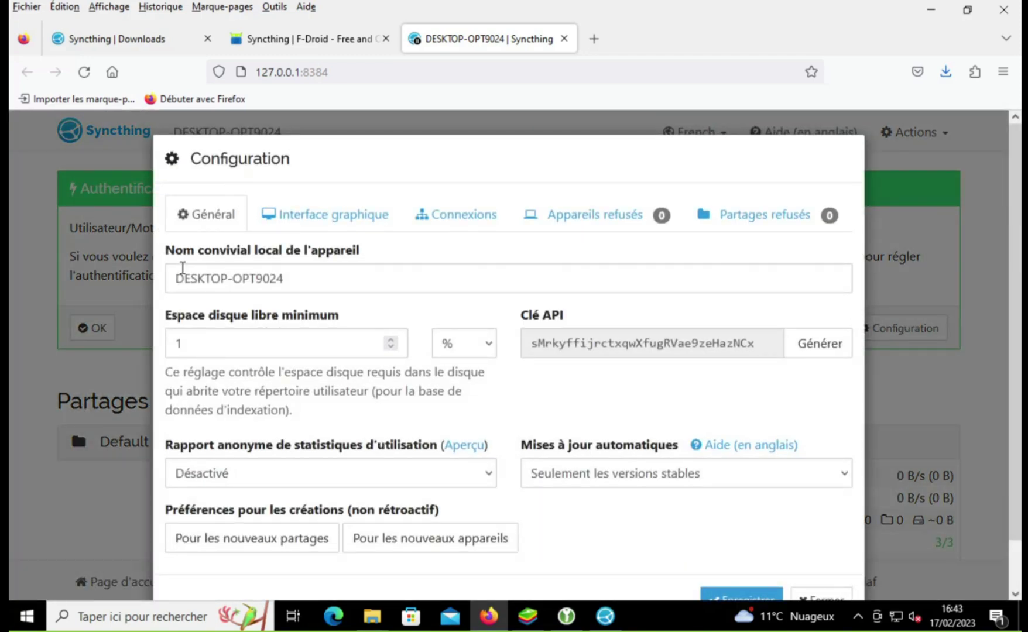
triple_click(277, 278)
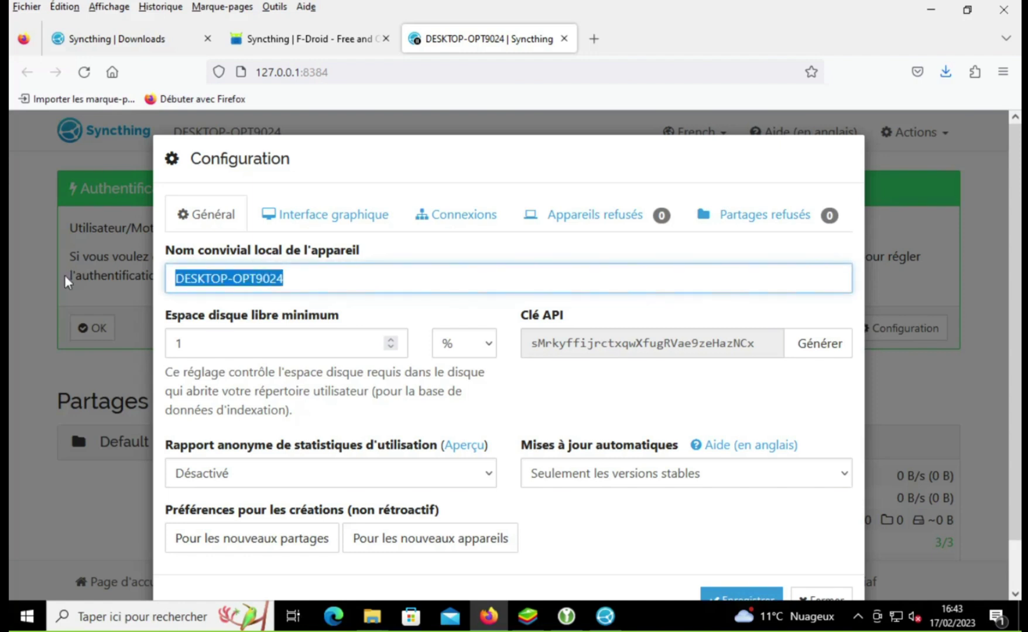
text(windows )
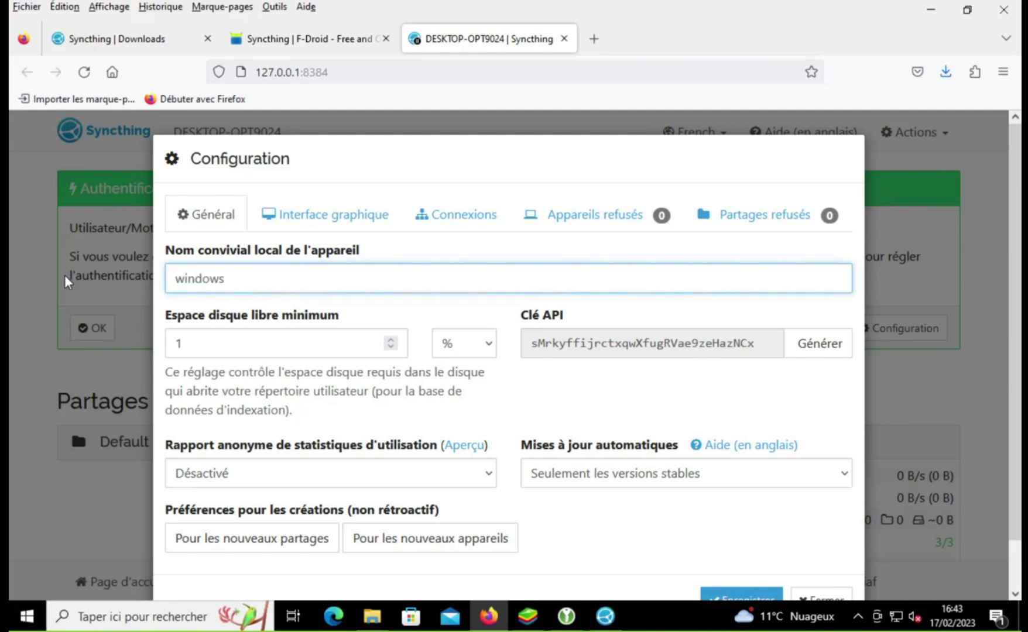
text(vm)
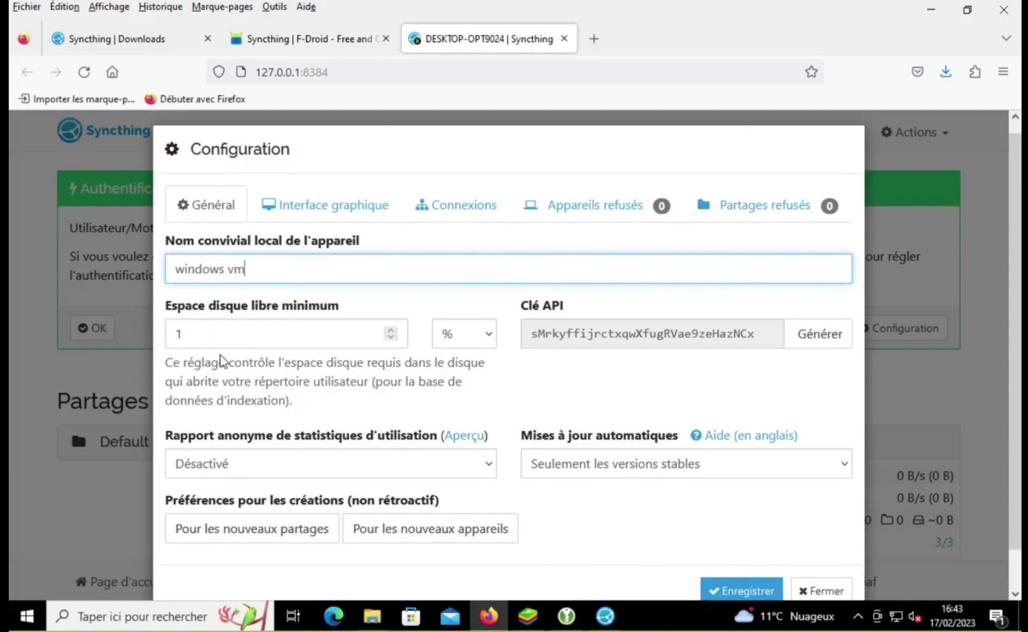
scroll(413, 245, down, 1)
scroll(413, 245, up, 1)
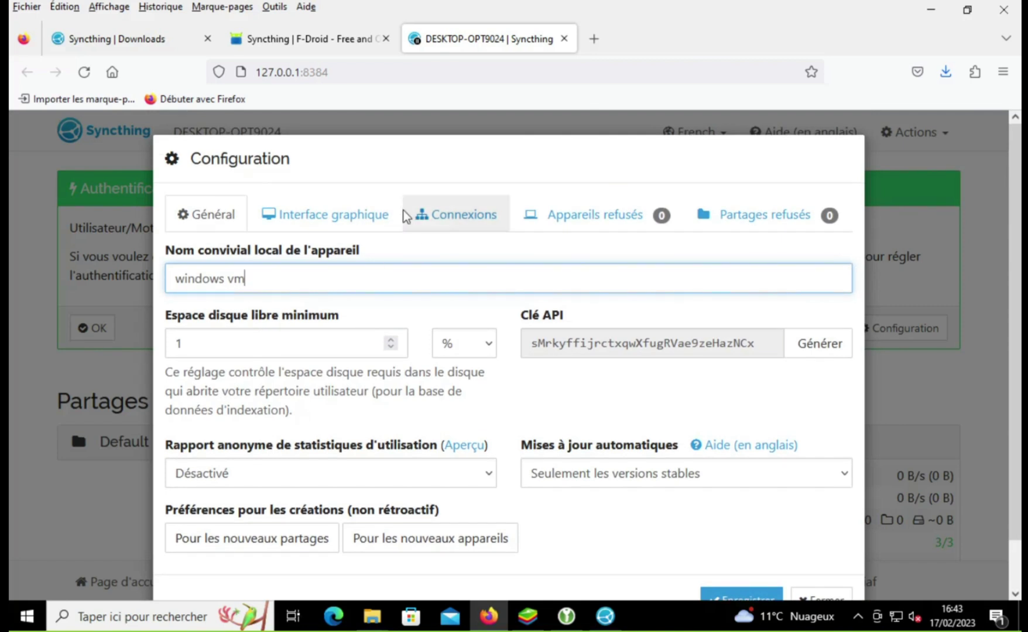
Step: Set a GUI username and password in Interface graphique settings and save the configuration
click(369, 216)
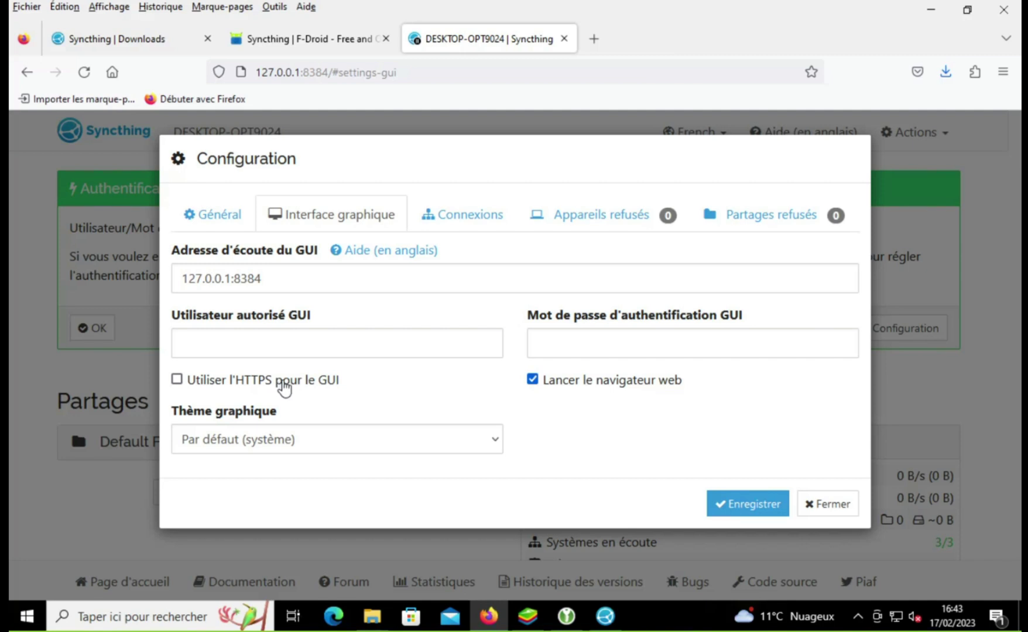
click(289, 347)
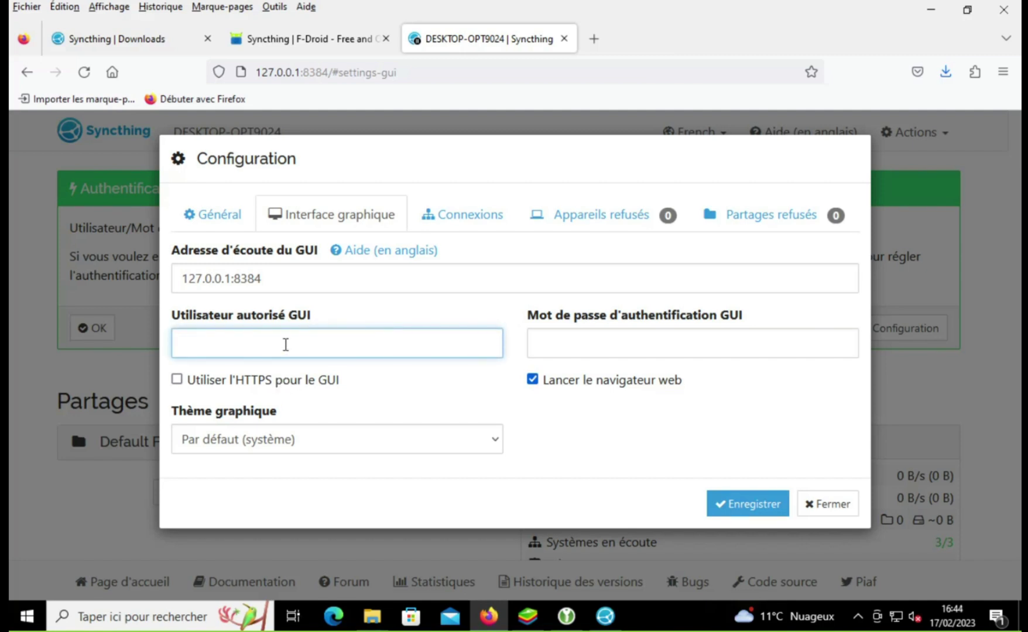
text(t)
key(BackSpace)
text(prof)
click(562, 342)
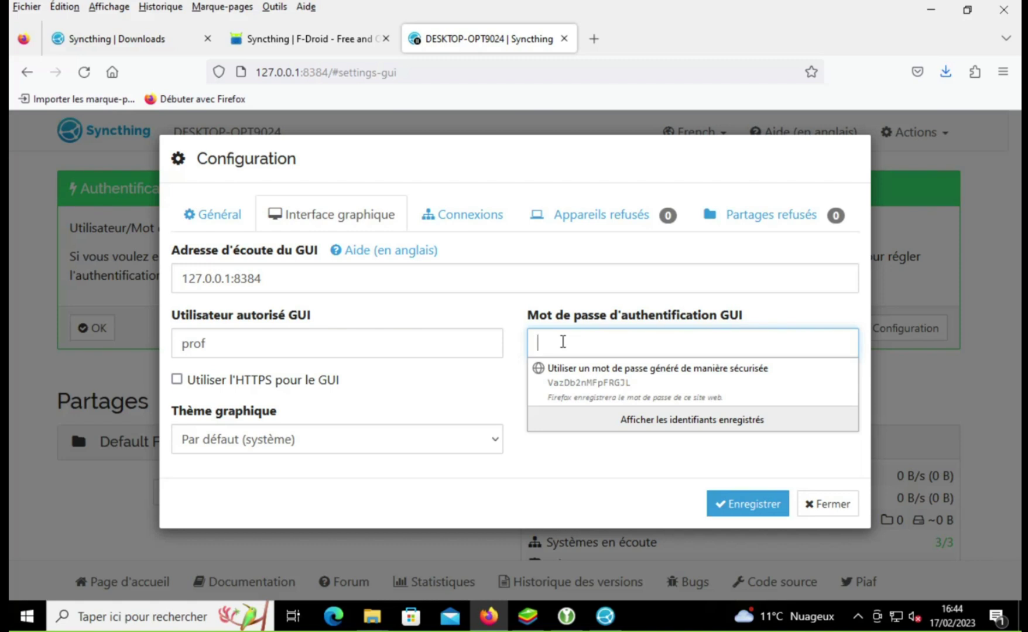
text(prof)
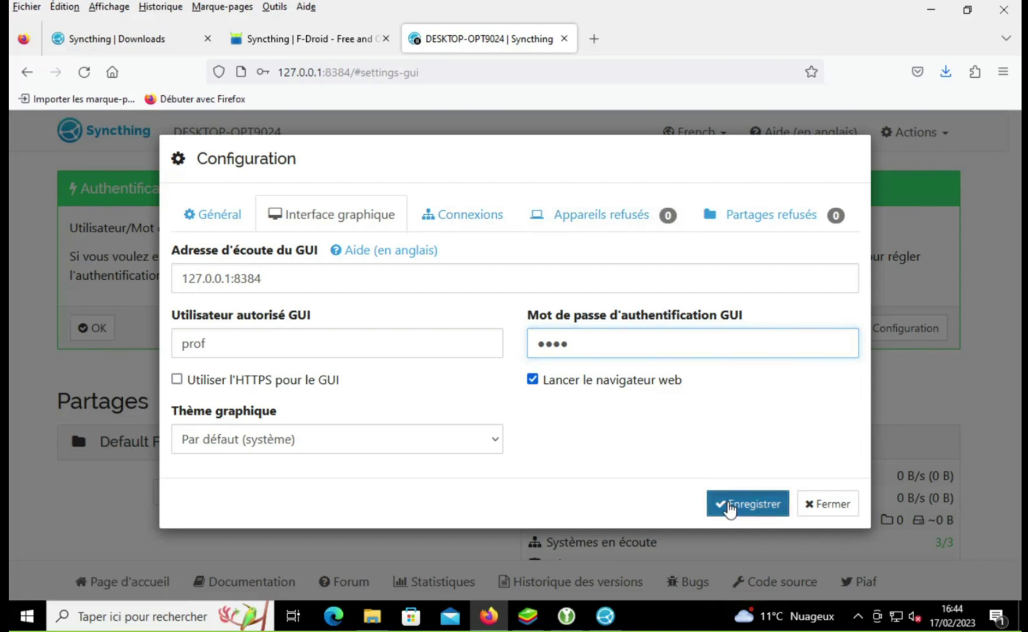
click(730, 504)
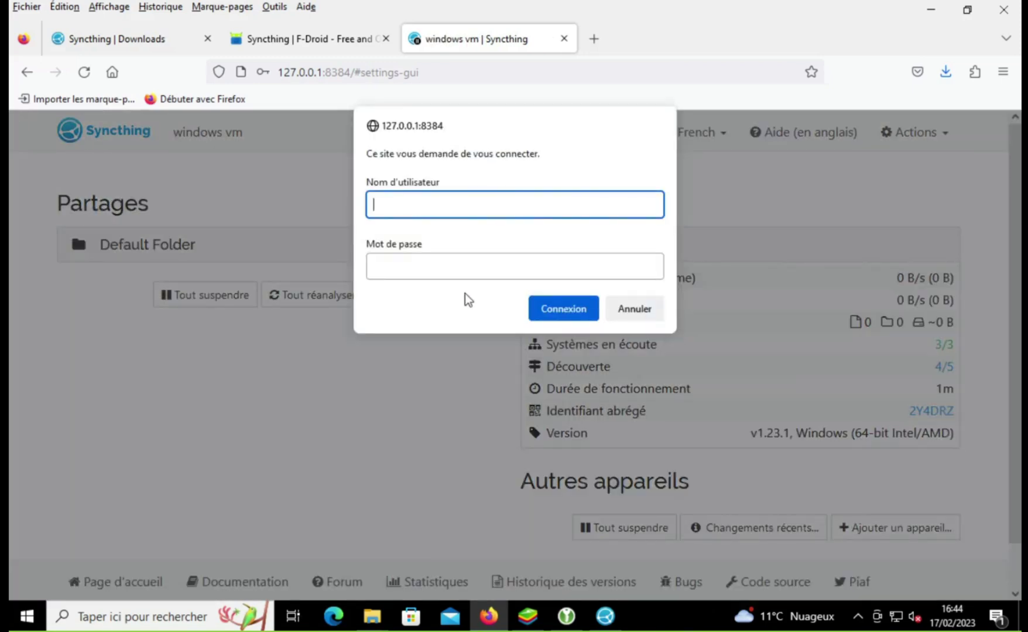
Step: Log in to the Syncthing web interface and decline Firefox's offer to save the credentials
text(prof)
click(433, 271)
text(••••)
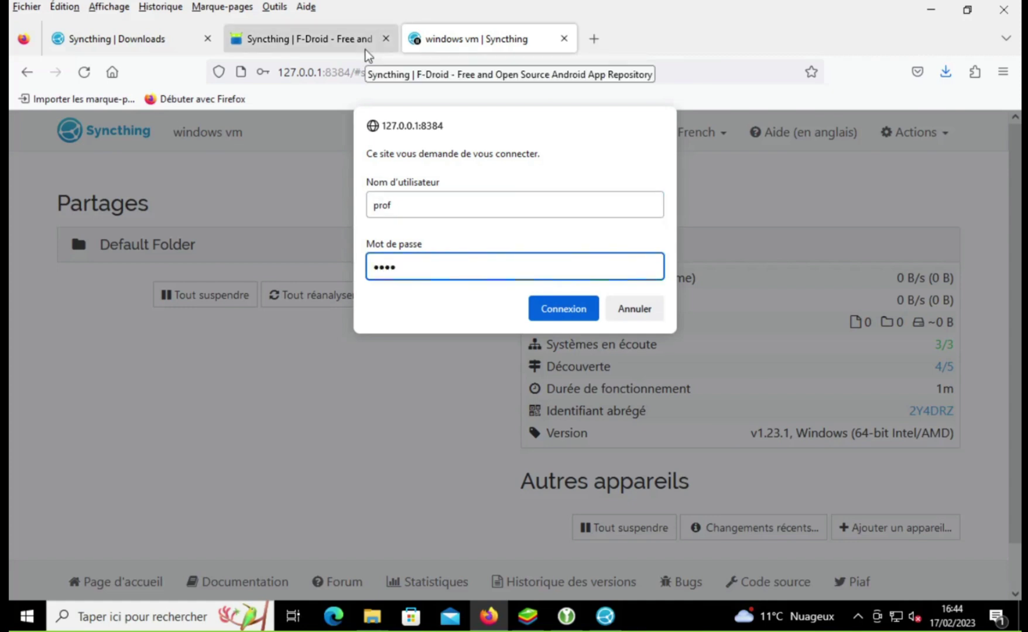
click(576, 308)
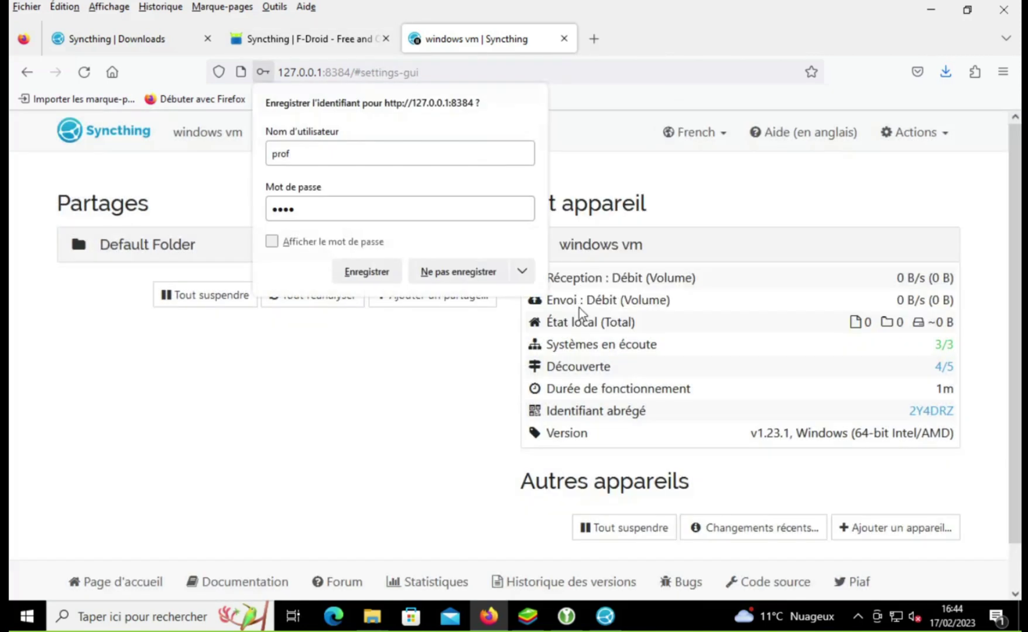
click(436, 269)
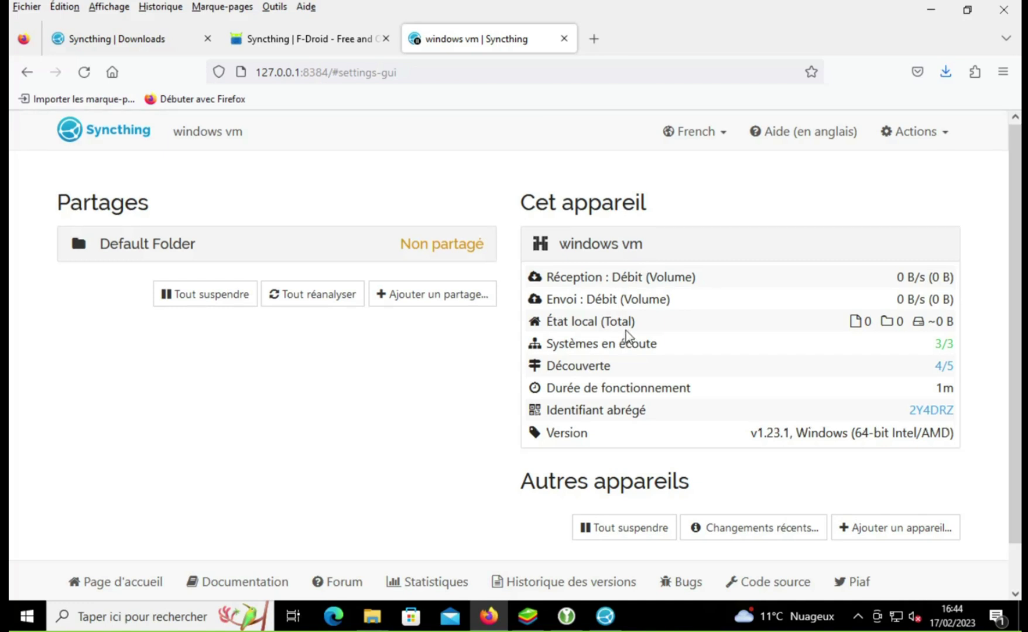
scroll(625, 332, down, 1)
scroll(626, 330, up, 1)
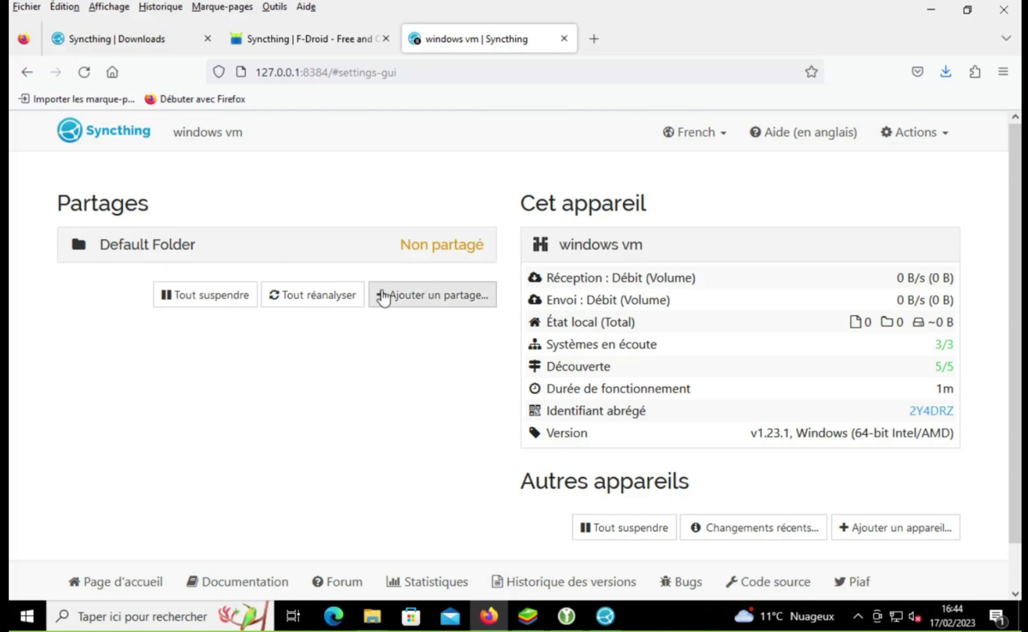
Step: Open the add-share form and copy the KeePassXC folder's path from File Explorer
click(424, 298)
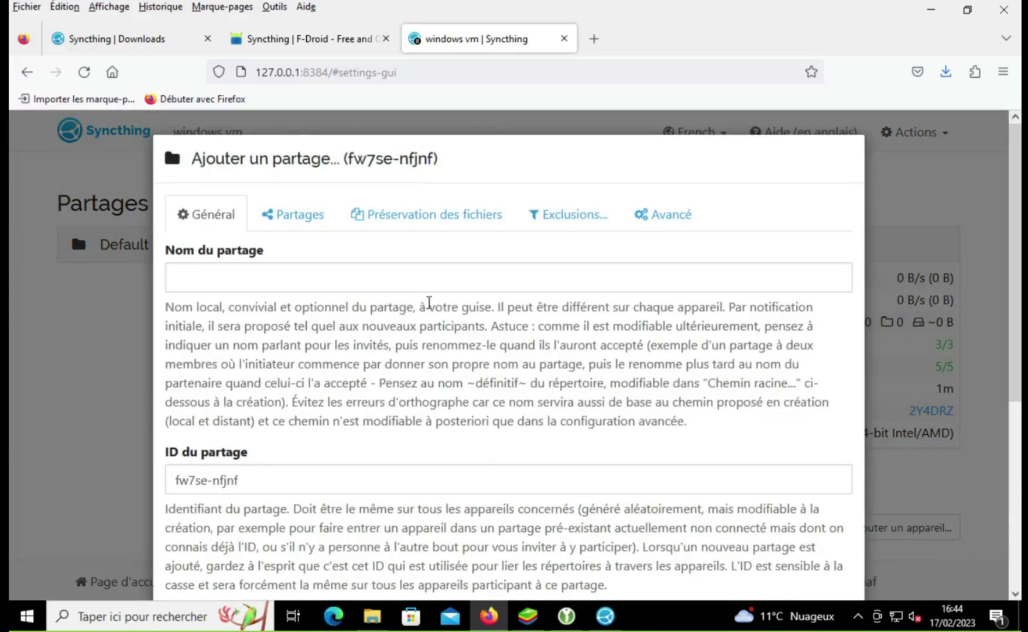
scroll(428, 307, down, 3)
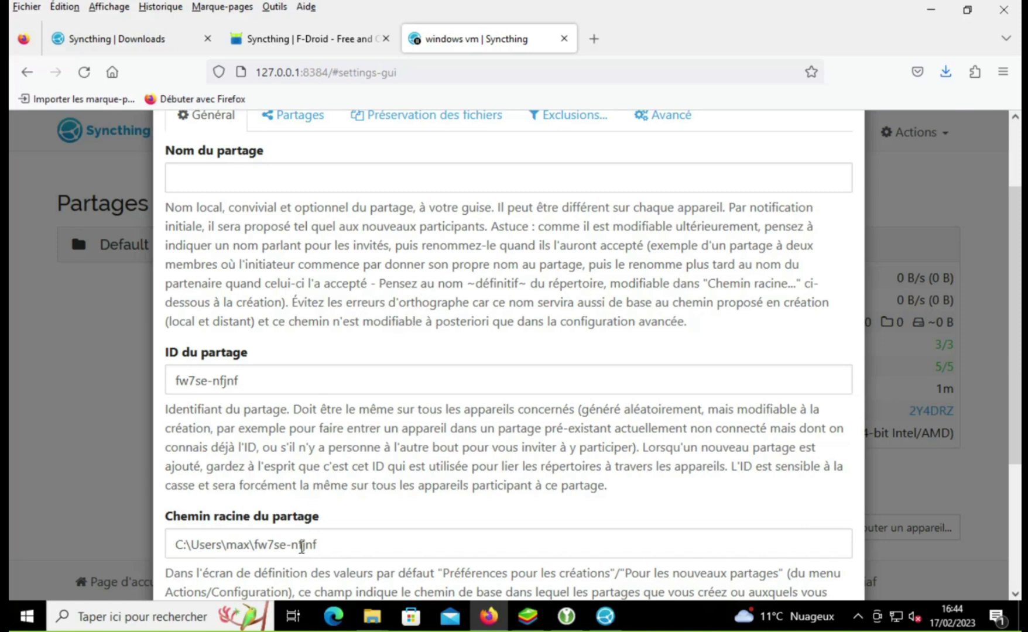
scroll(352, 515, down, 1)
scroll(361, 509, down, 5)
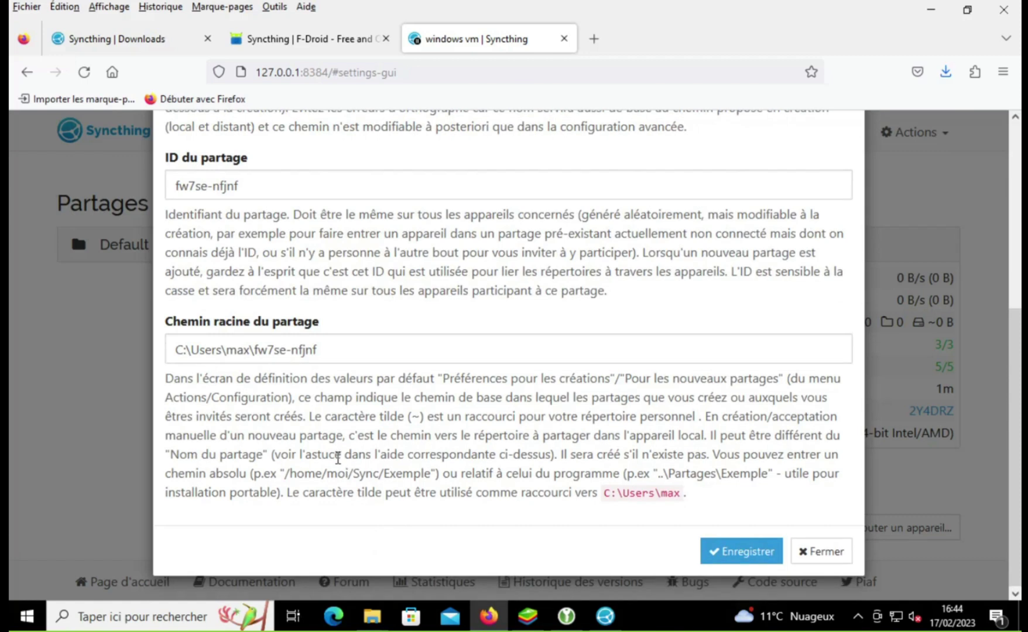
scroll(337, 459, up, 5)
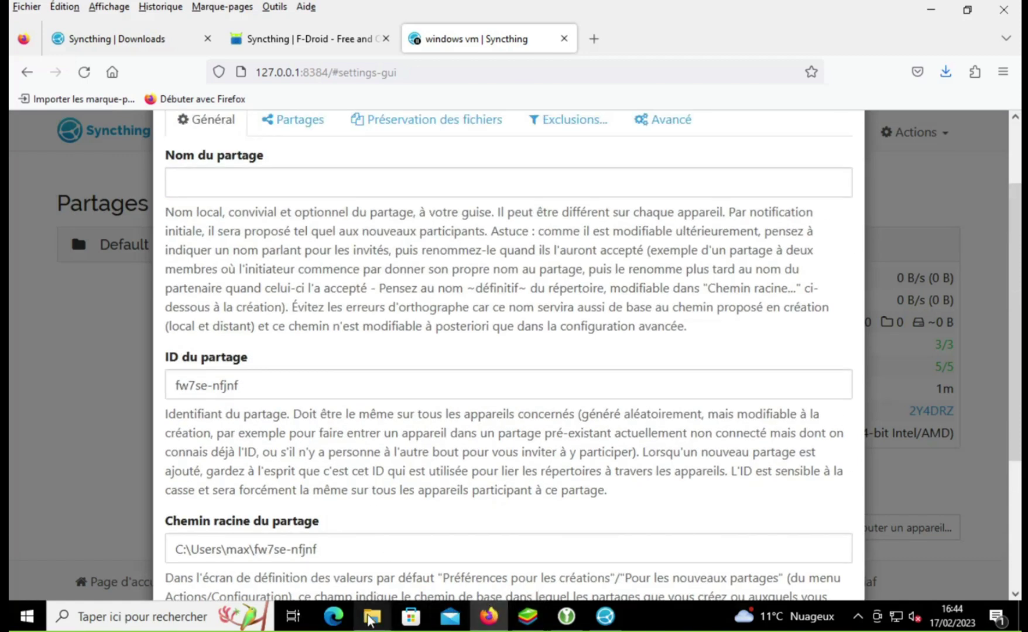
mouse_move(372, 615)
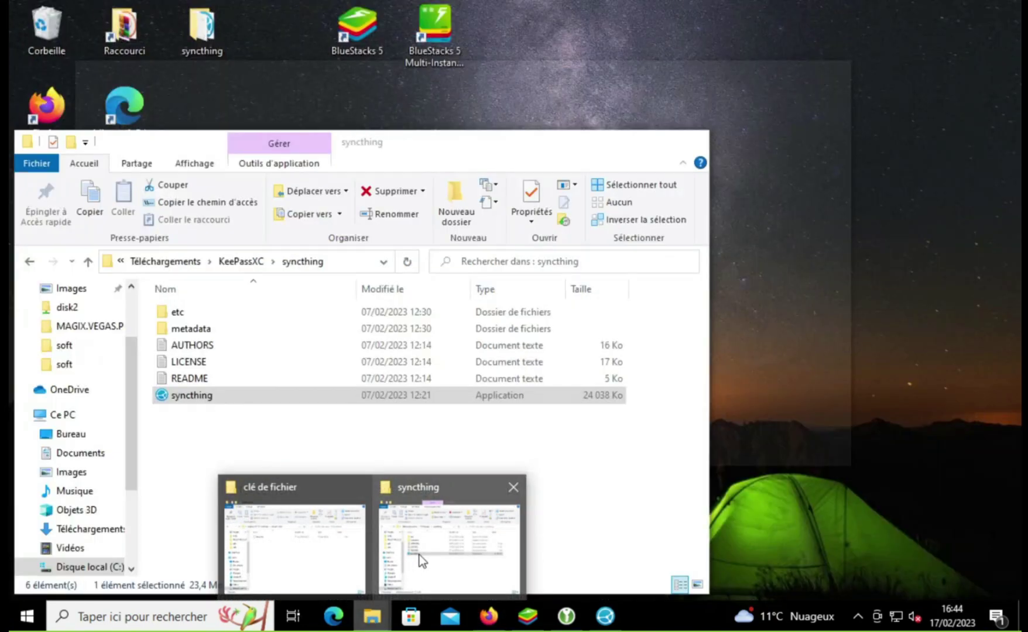
click(419, 555)
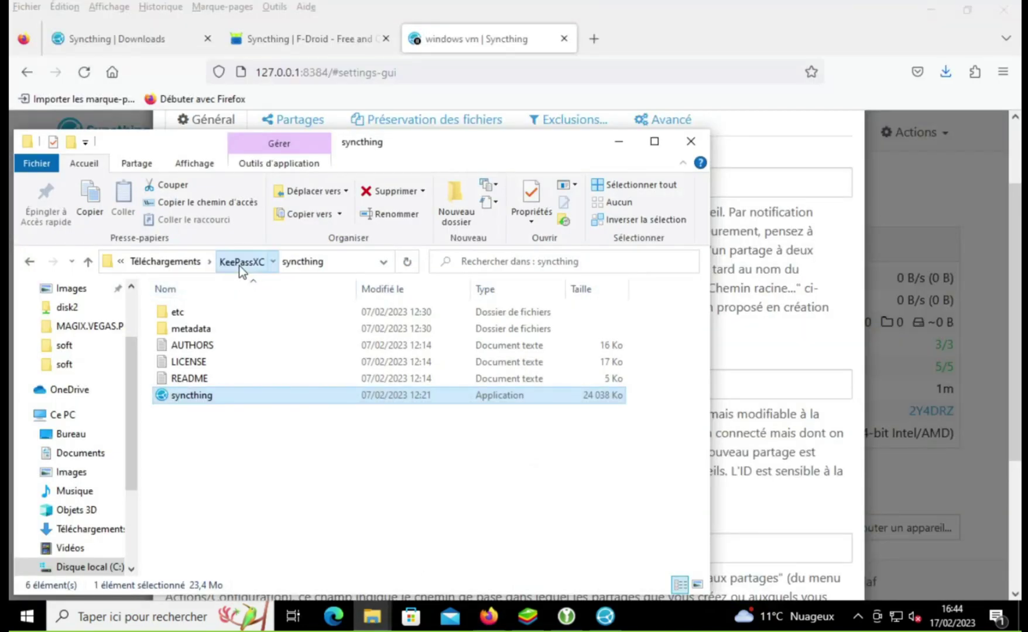
click(240, 264)
drag(230, 141, 550, 125)
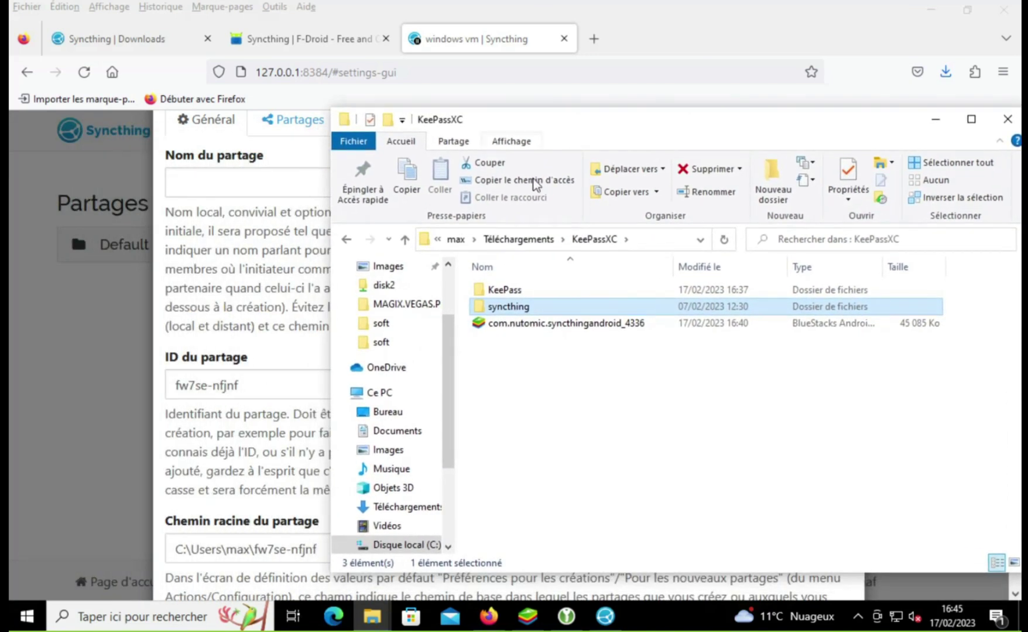
right_click(601, 240)
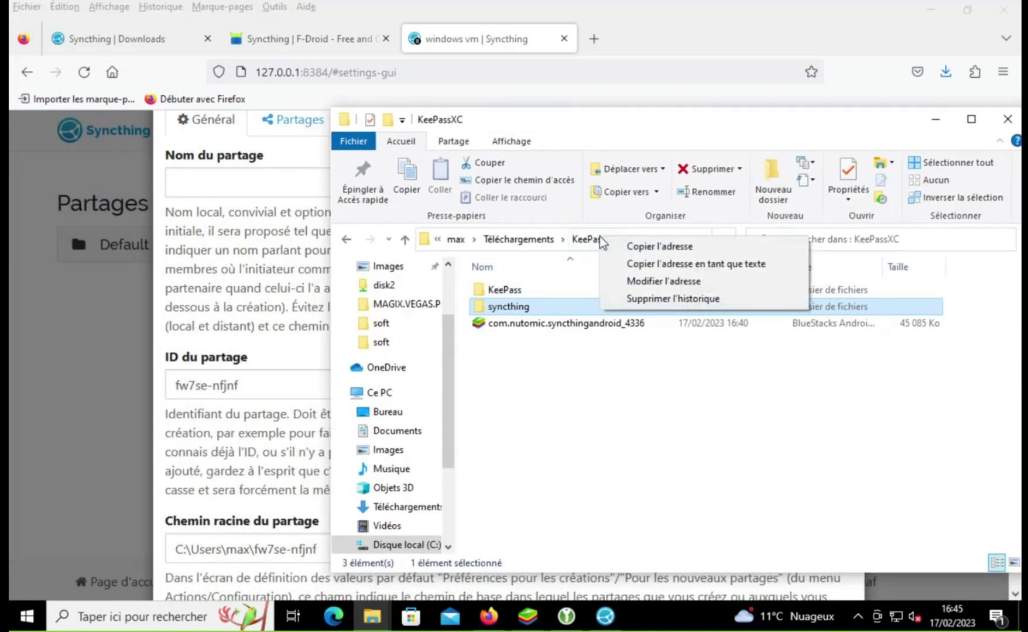
click(621, 246)
Step: Paste the Downloads KeePassXC folder path as the share's root path
click(280, 515)
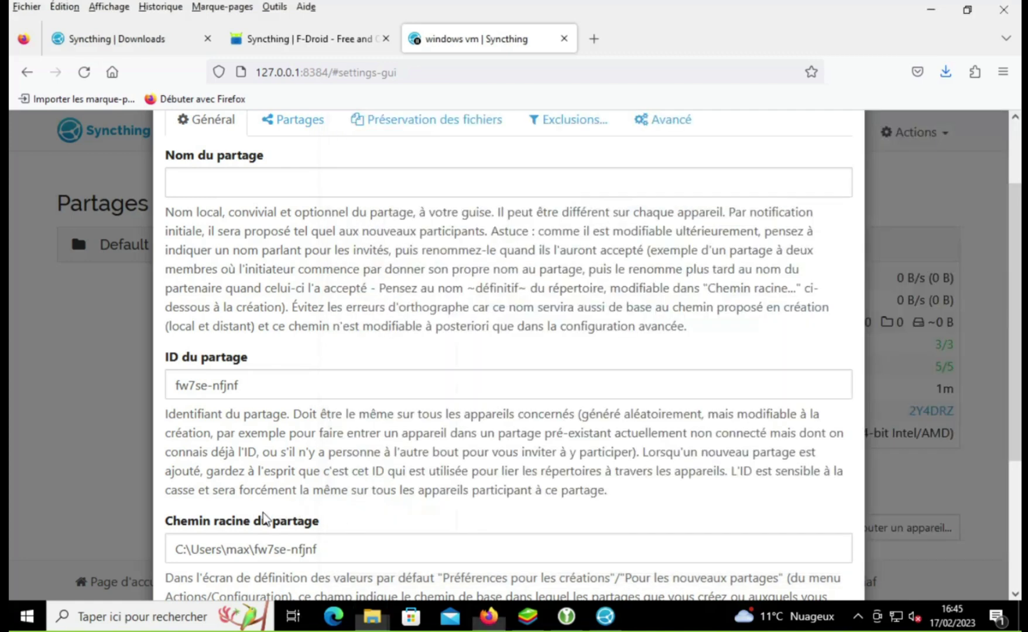
triple_click(319, 546)
text(C:\Users\max\Downloads\KeePassXC)
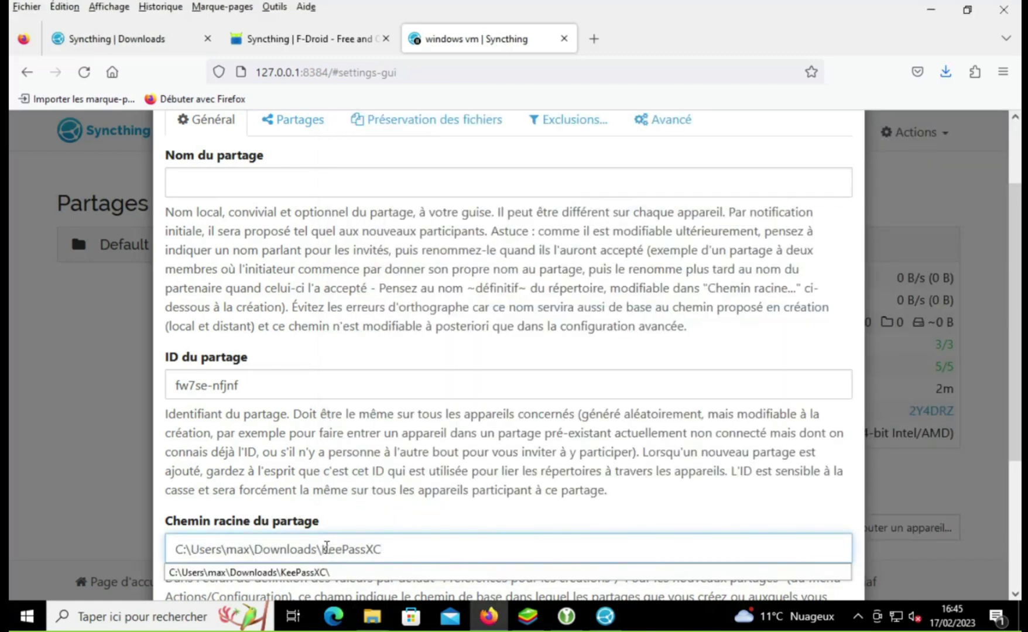
click(377, 522)
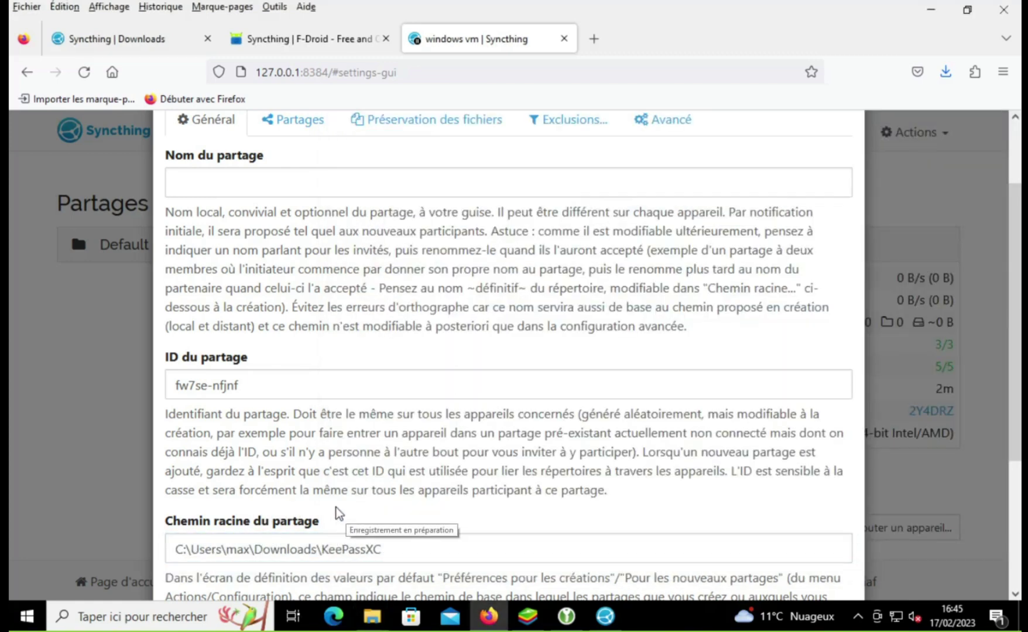
scroll(326, 526, up, 1)
scroll(321, 505, up, 2)
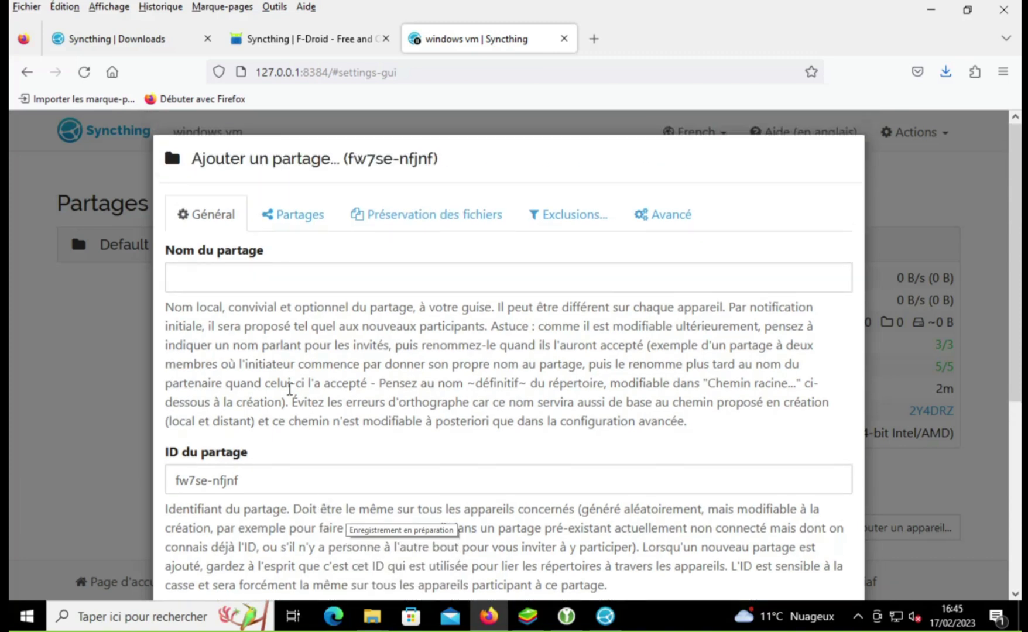
Step: Name the share 'test vm' with ID 'test vm studio' and save it
click(251, 278)
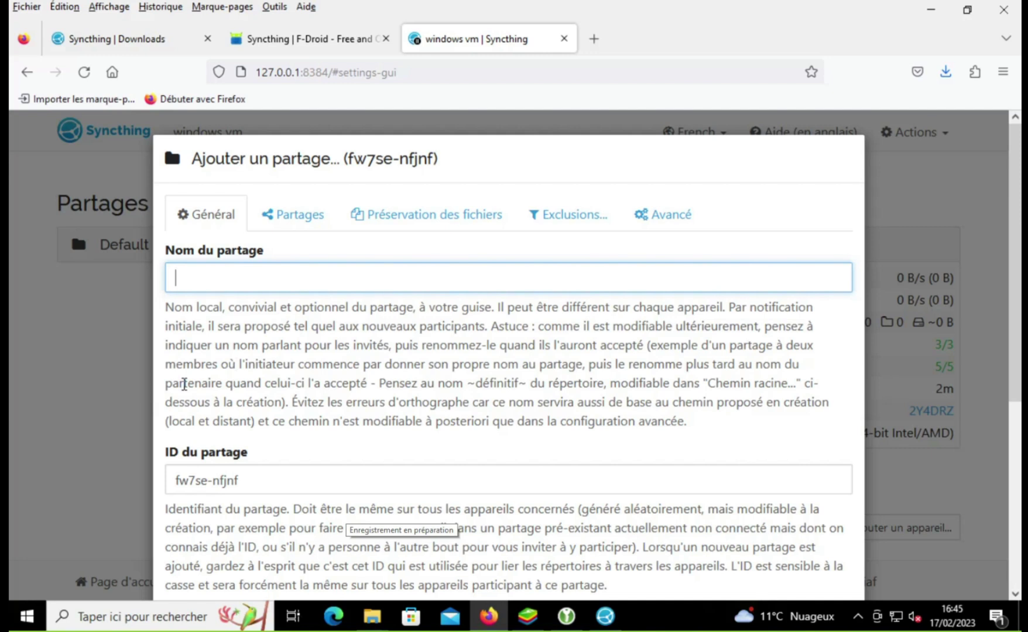
text(test vm)
key(Tab)
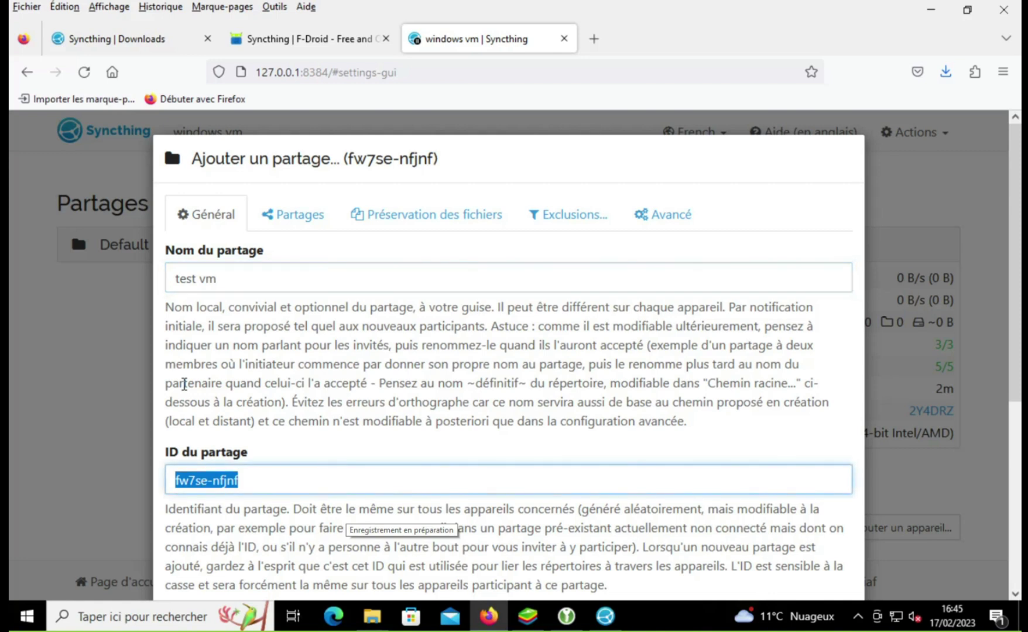
text(test)
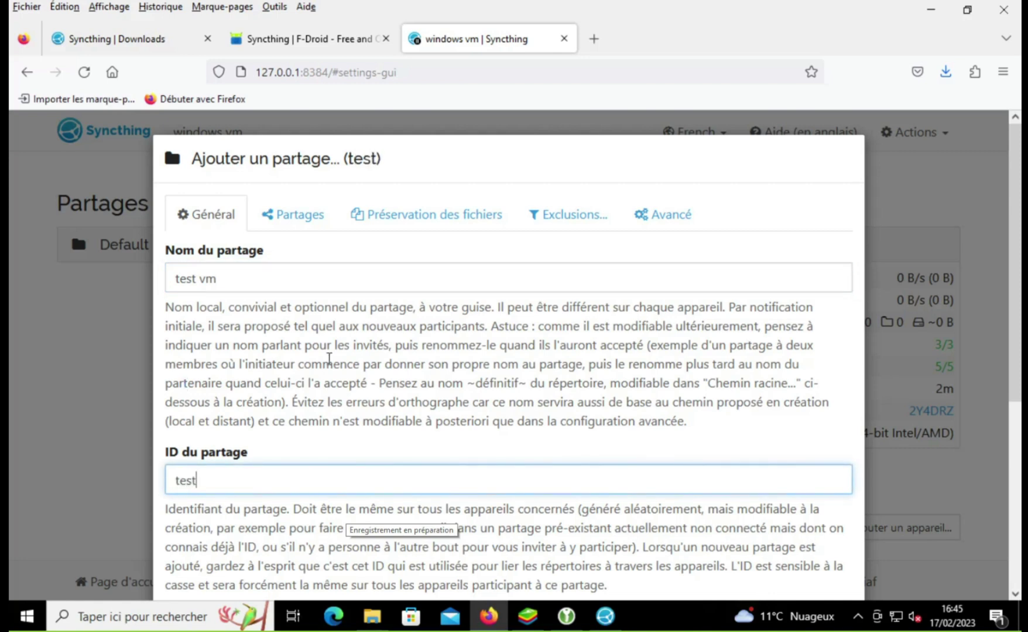
text( vm studio)
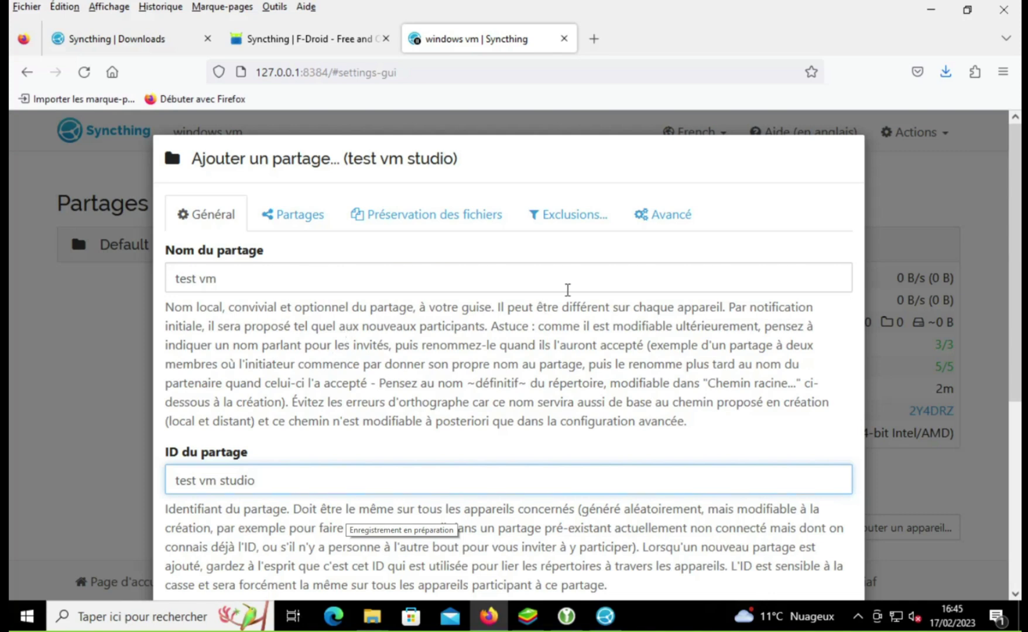
scroll(577, 287, down, 5)
click(749, 551)
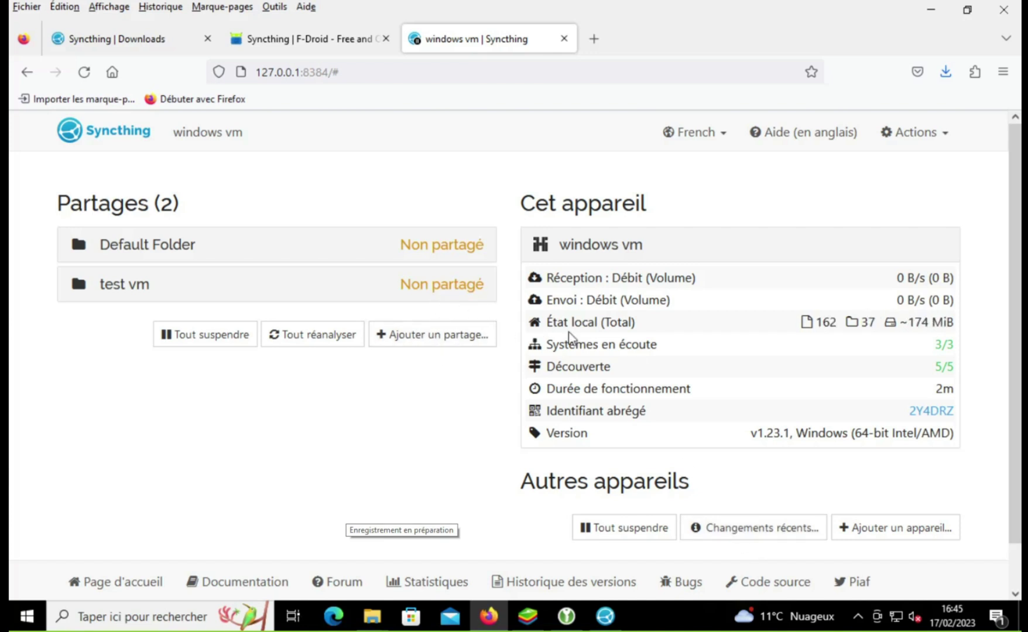
Step: Check the test vm share's local state: 162 files, 37 folders, about 174 MiB
mouse_move(812, 331)
Step: Install the com.nutomic.syncthingandroid APK from the KeePassXC folder into BlueStacks
mouse_move(372, 616)
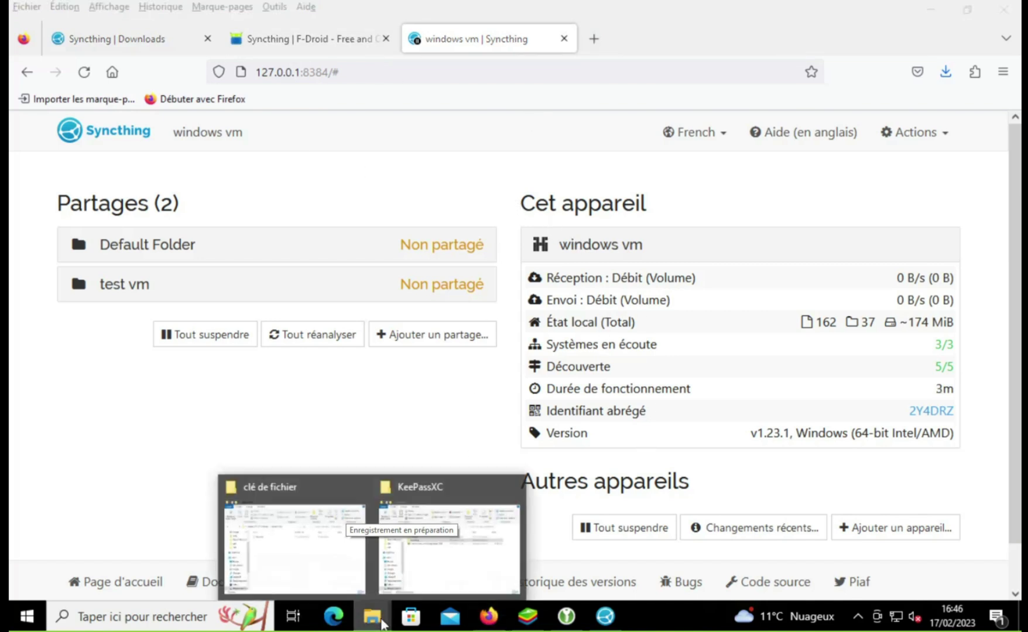
click(432, 556)
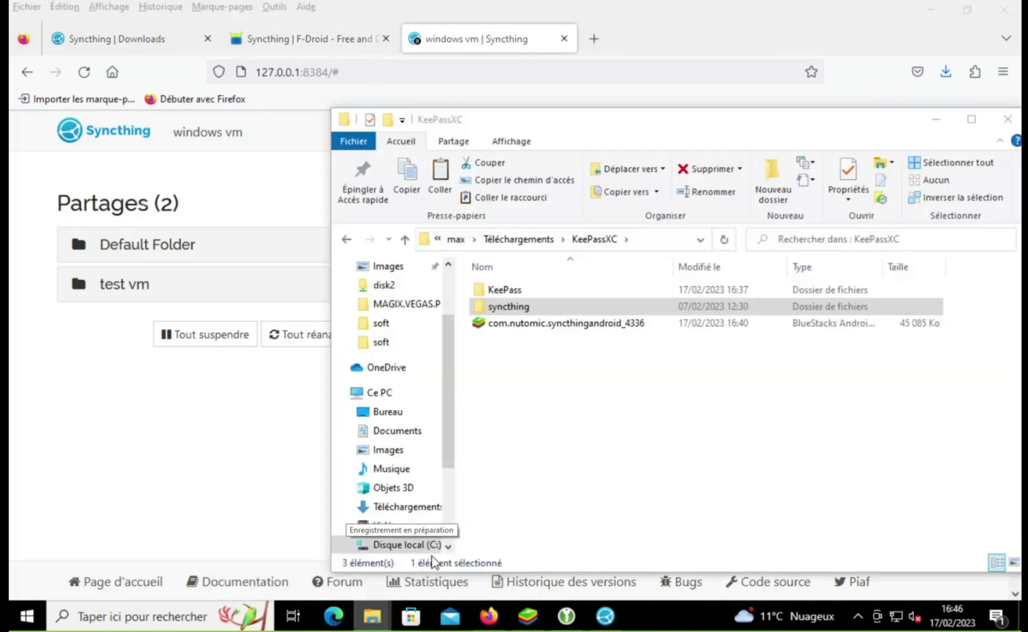
double_click(521, 325)
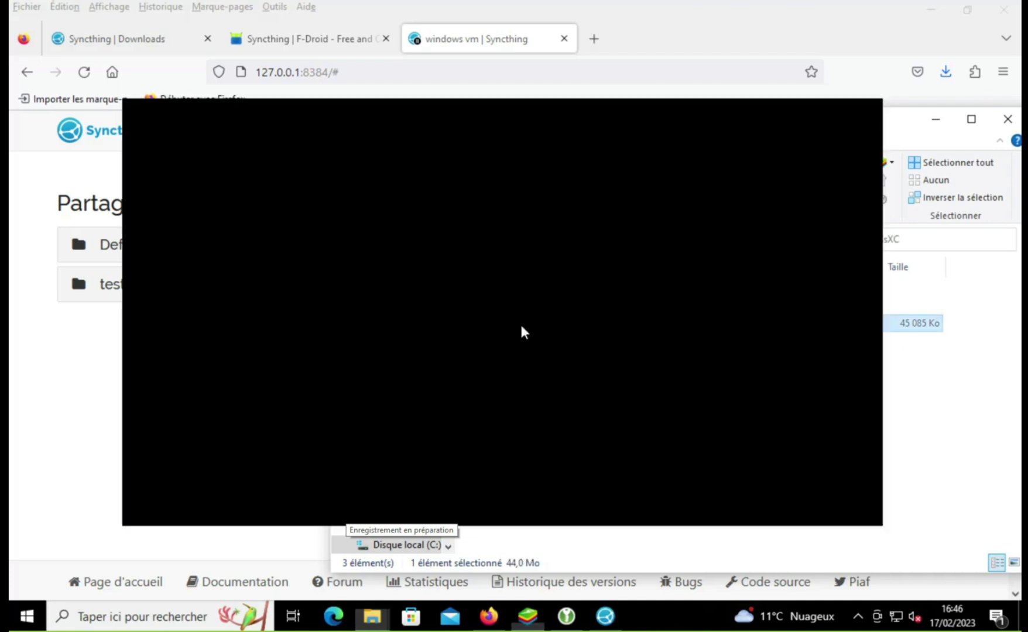
click(937, 120)
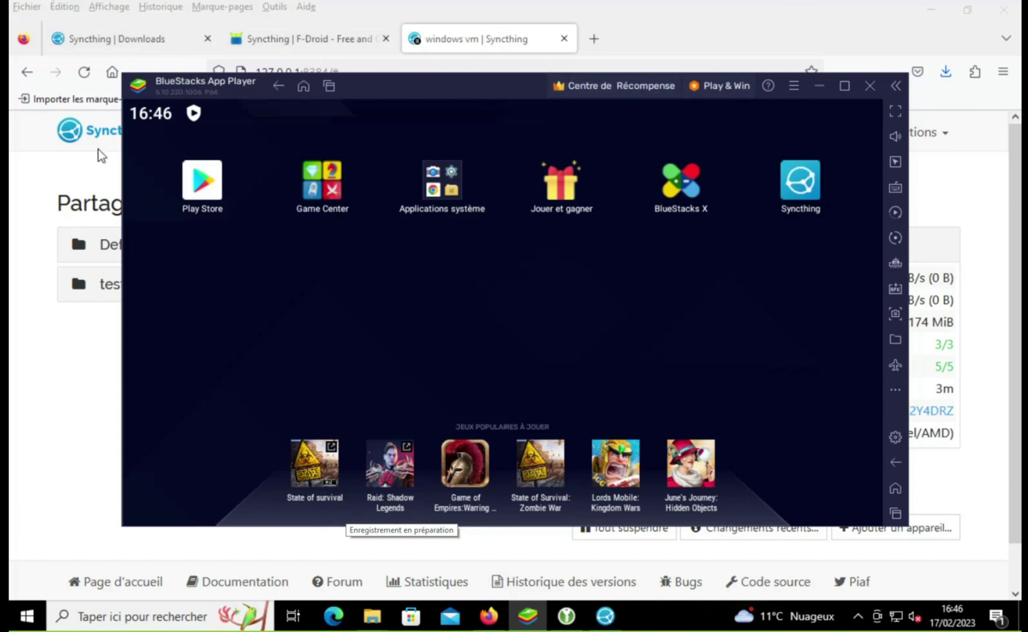
Step: Launch Syncthing in BlueStacks and grant it access to the device's storage
drag(520, 83, 510, 36)
click(801, 144)
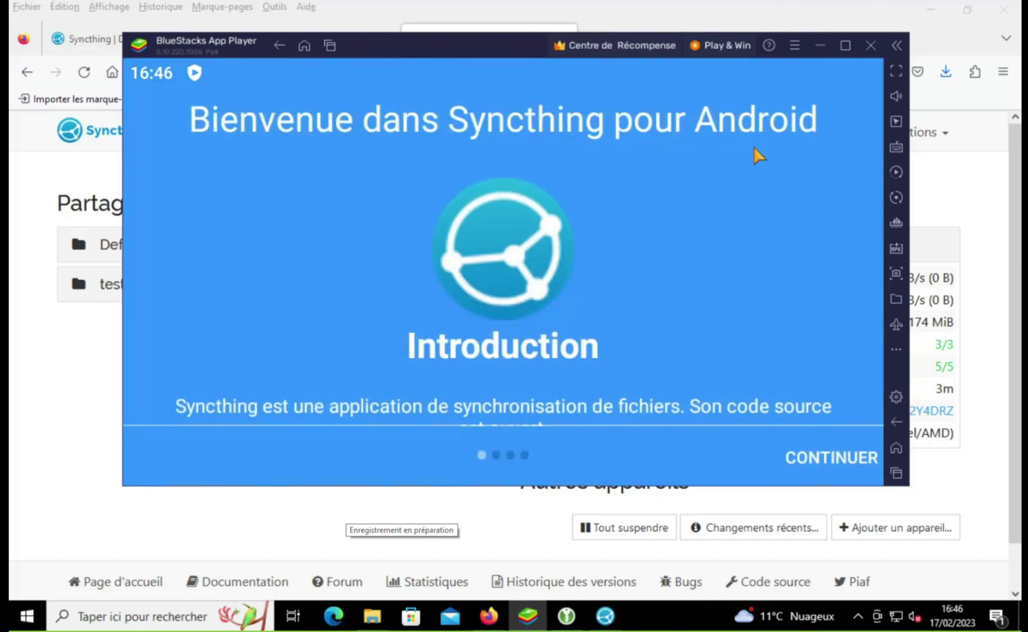
click(807, 461)
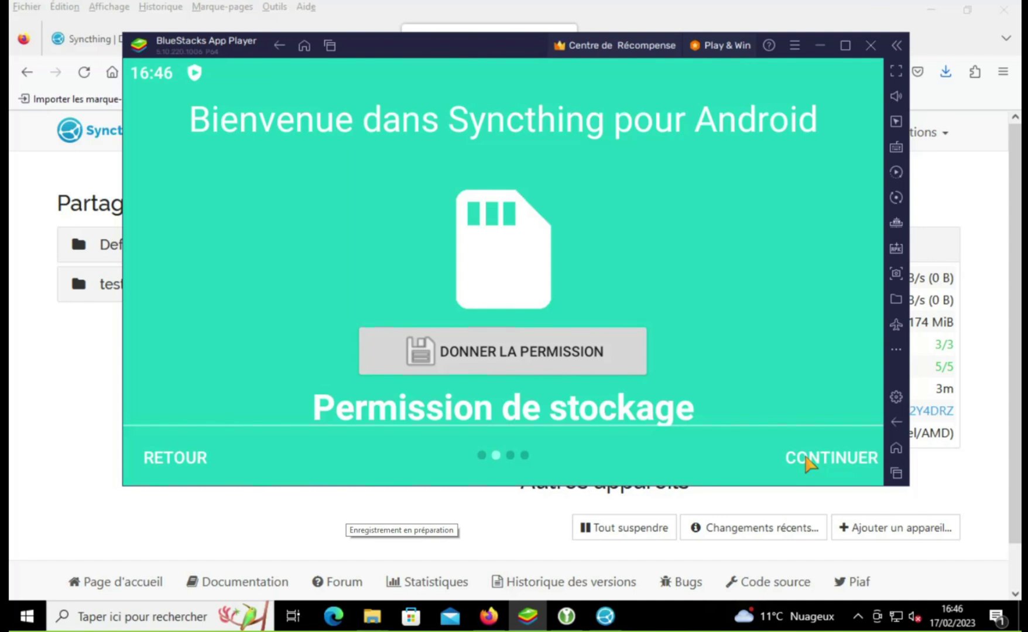
click(590, 373)
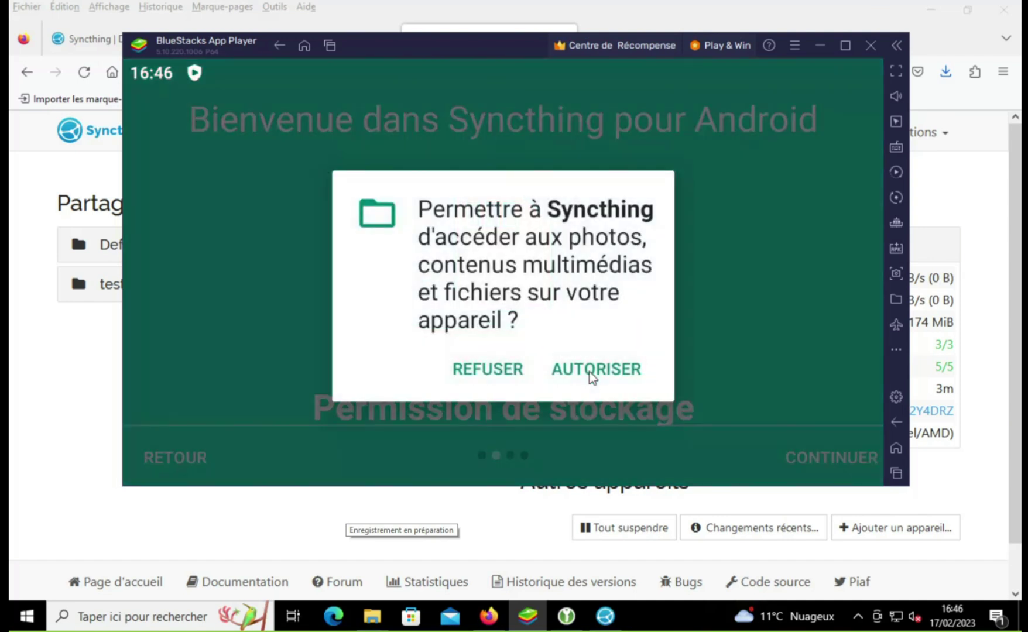
click(606, 365)
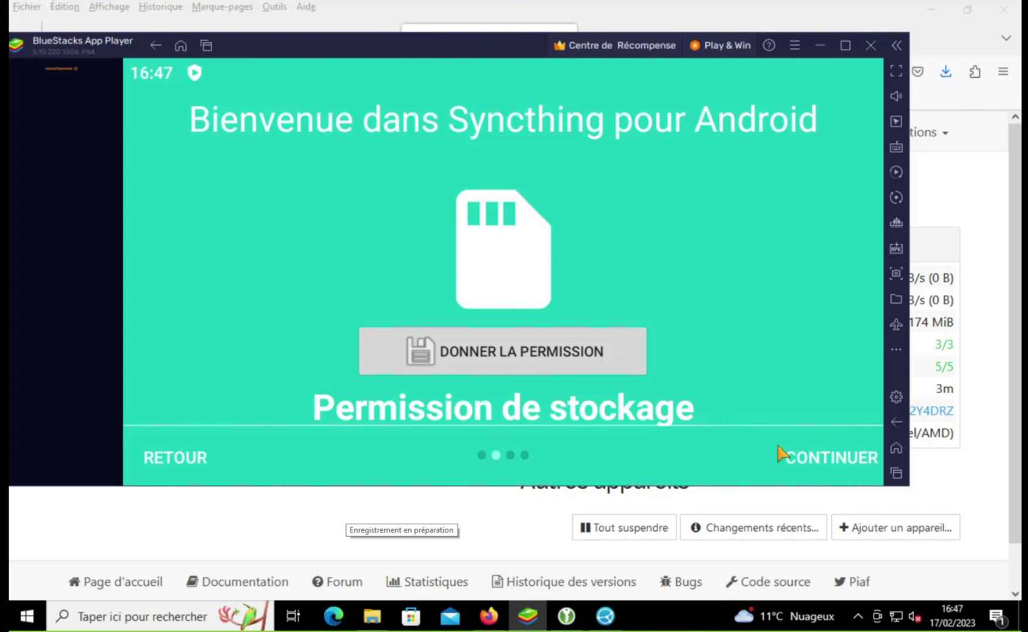
click(600, 374)
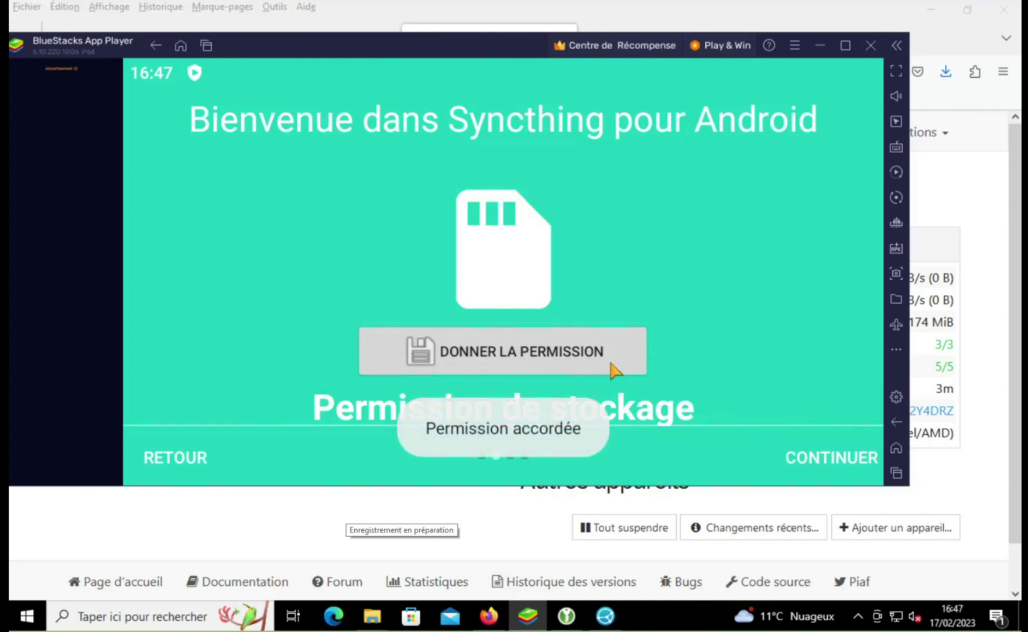
Step: Continue past the geolocation page without granting location permission to finish setup
click(785, 457)
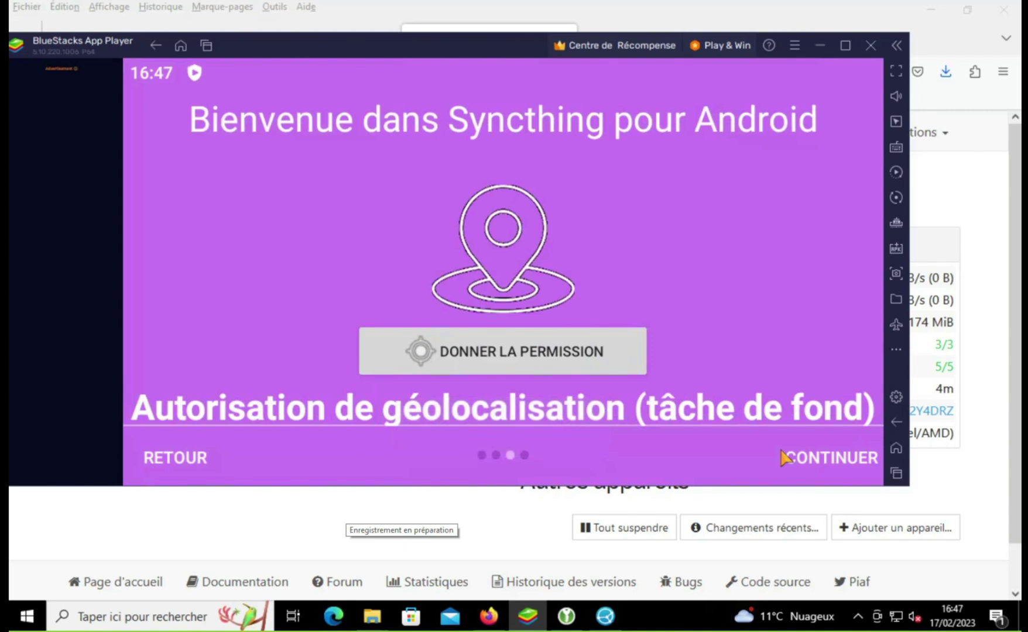
scroll(692, 319, down, 3)
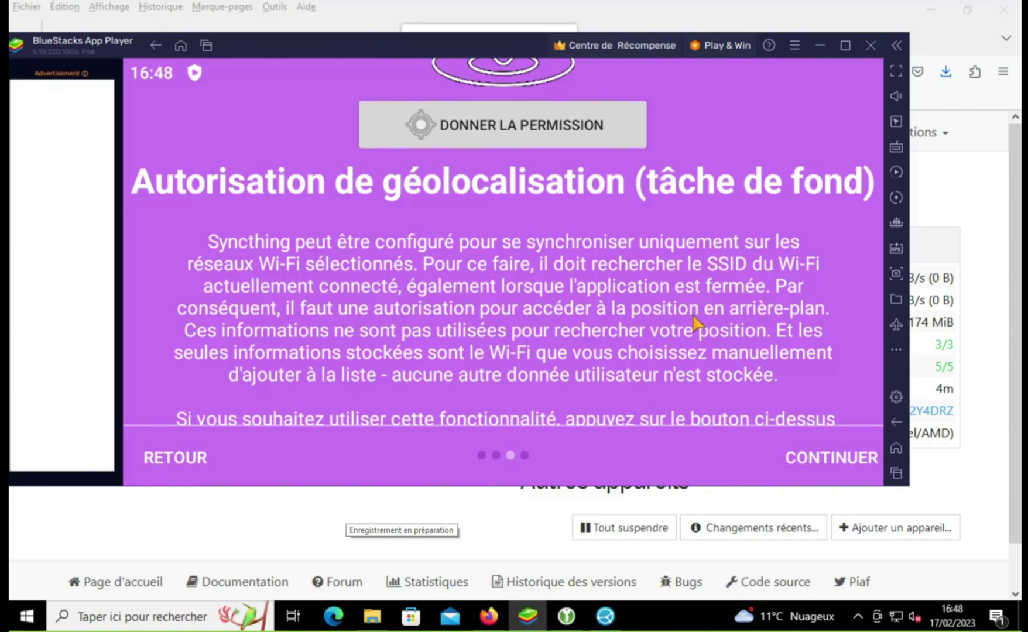
scroll(742, 343, down, 3)
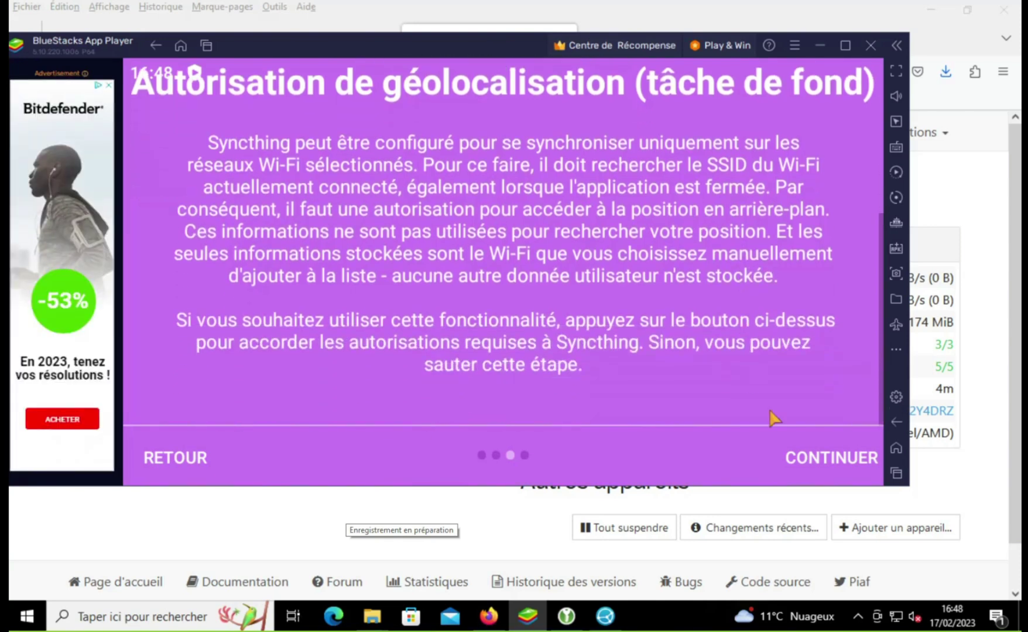
click(850, 464)
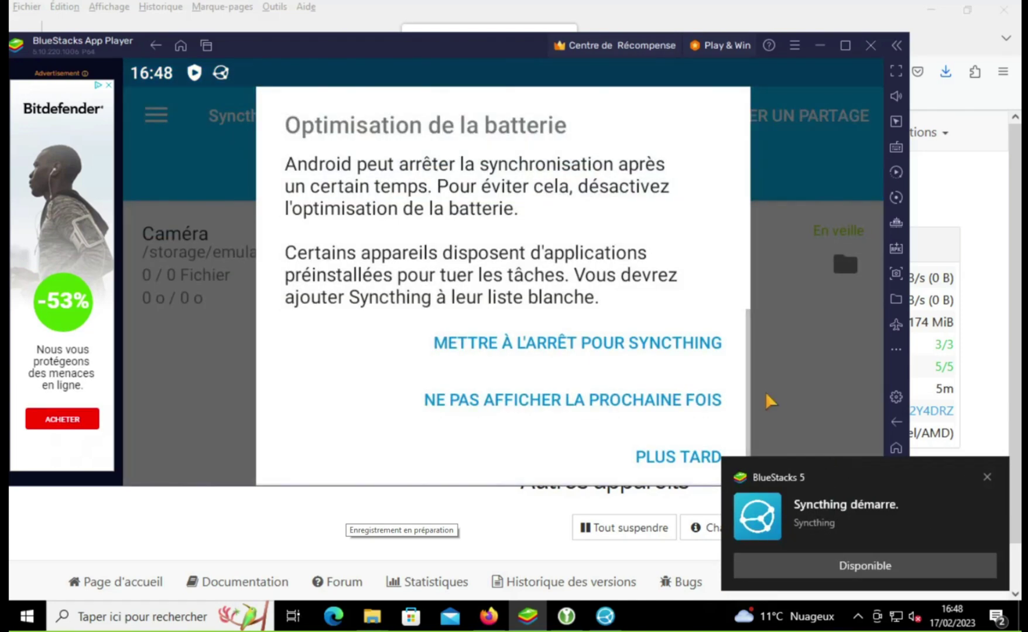
Step: Dismiss the notification, turn off battery optimisation for Syncthing and allow background running
scroll(725, 380, down, 1)
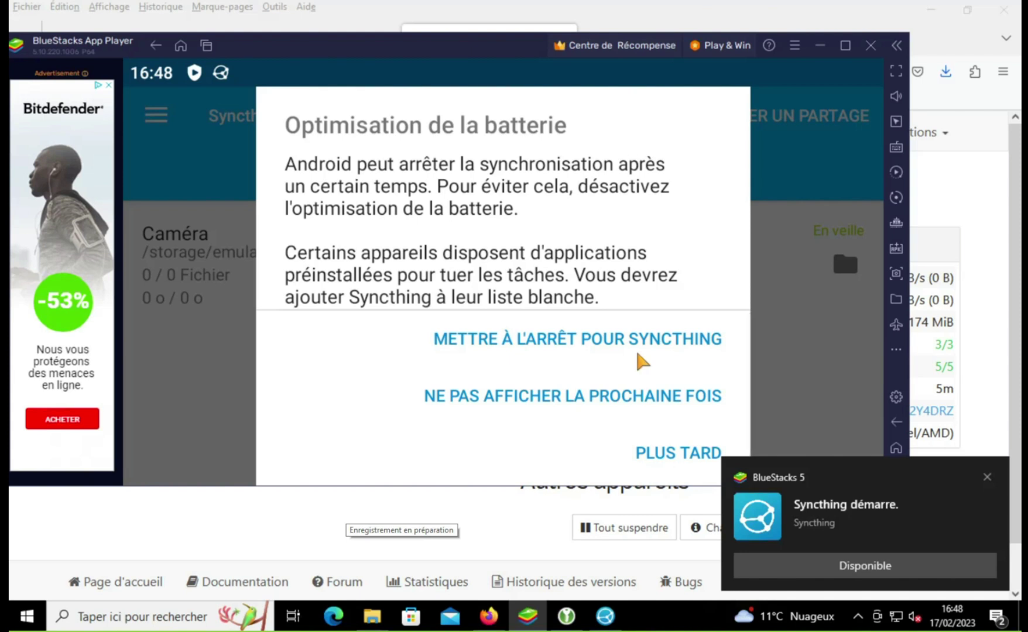
click(986, 476)
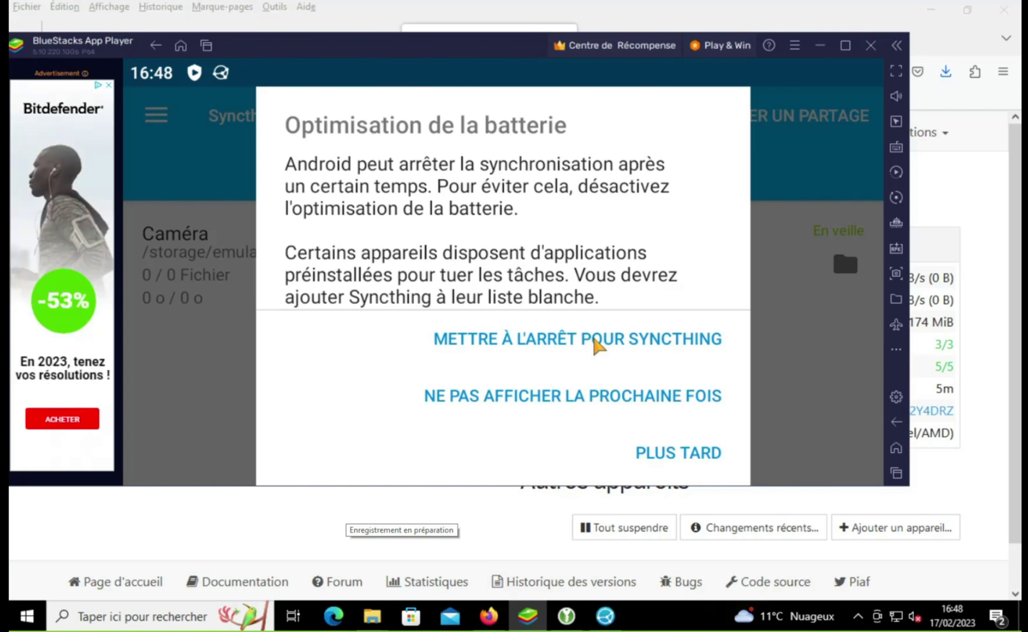
click(595, 343)
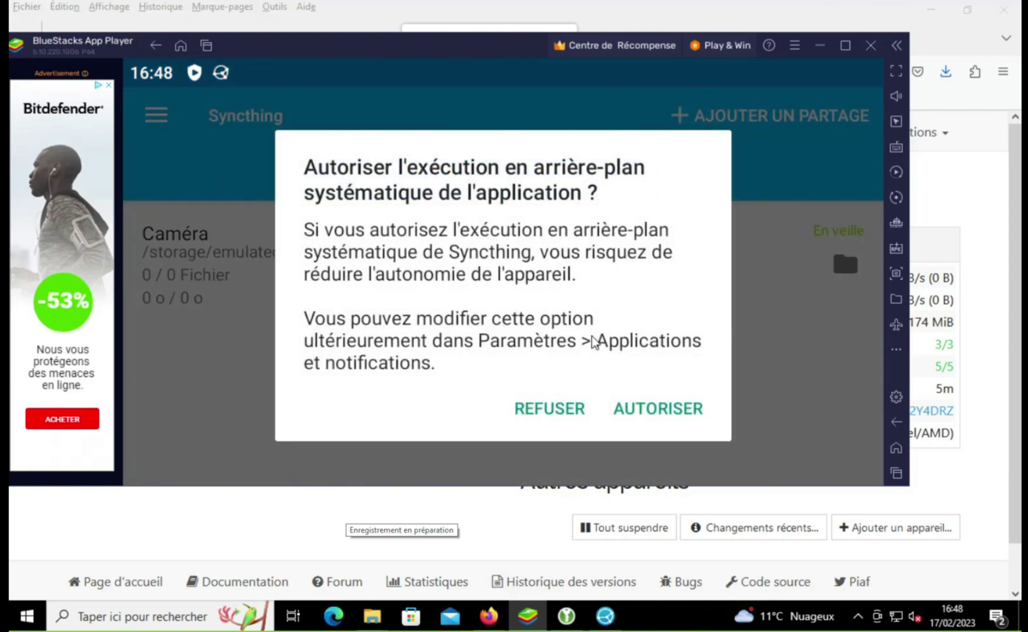
click(644, 412)
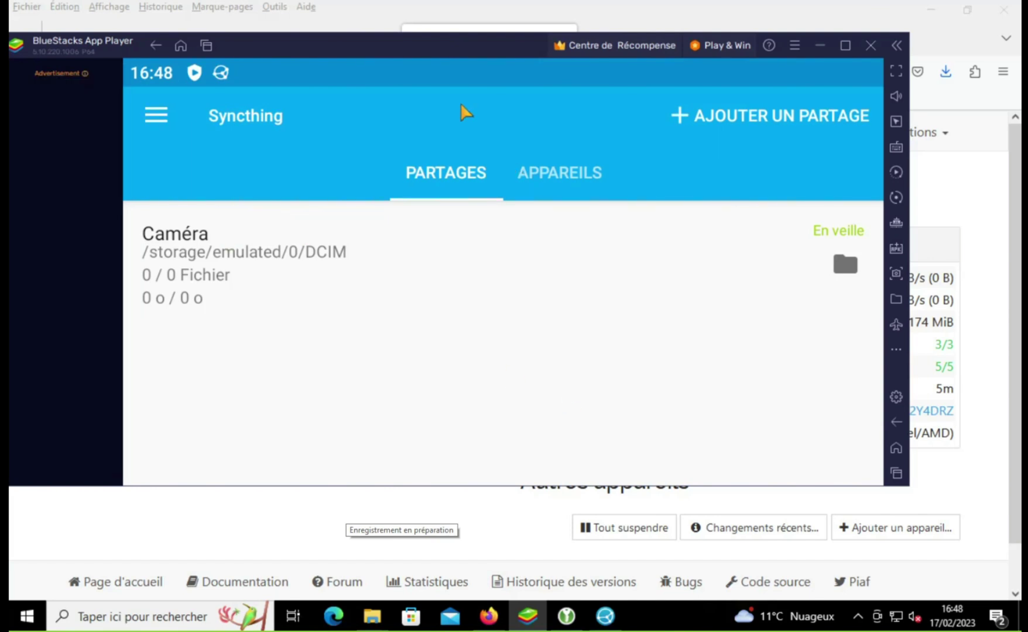
Step: Move the BlueStacks window down and start adding a device from the Appareils tab
drag(453, 79, 509, 105)
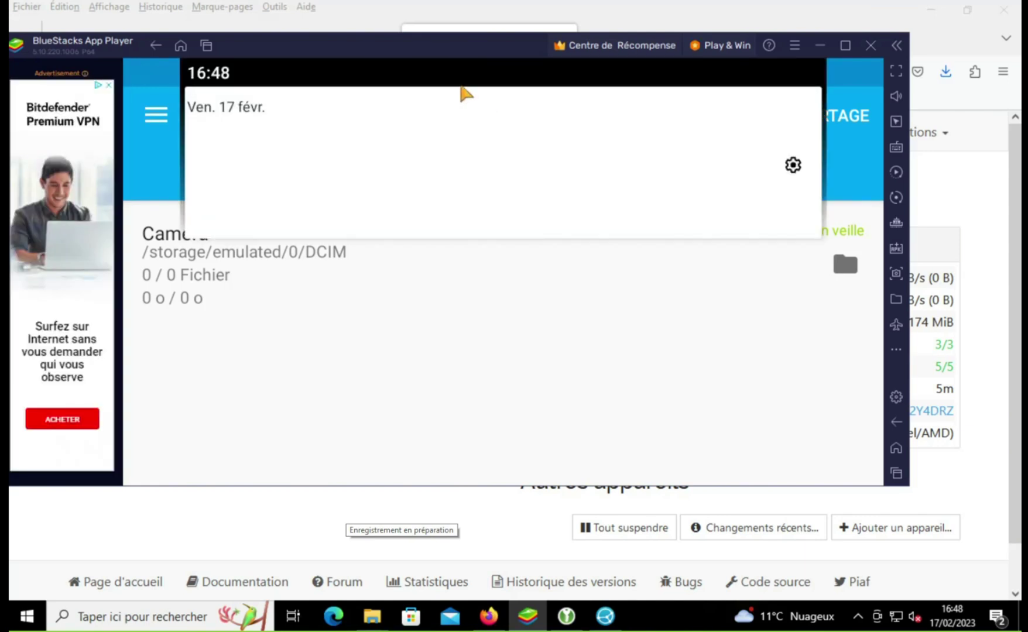
drag(422, 79, 443, 98)
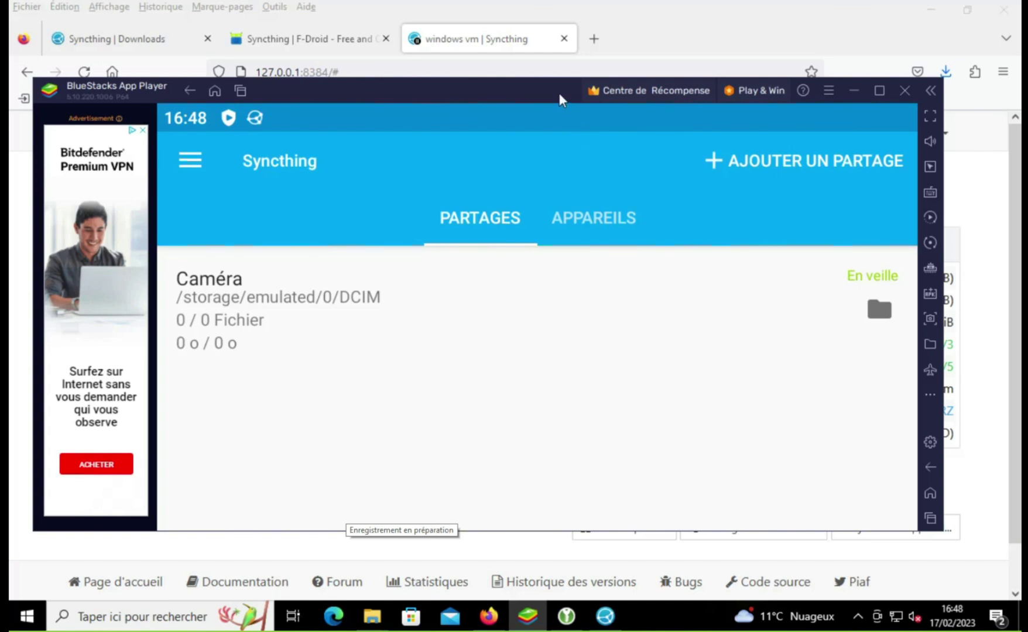
drag(558, 92, 555, 164)
click(583, 300)
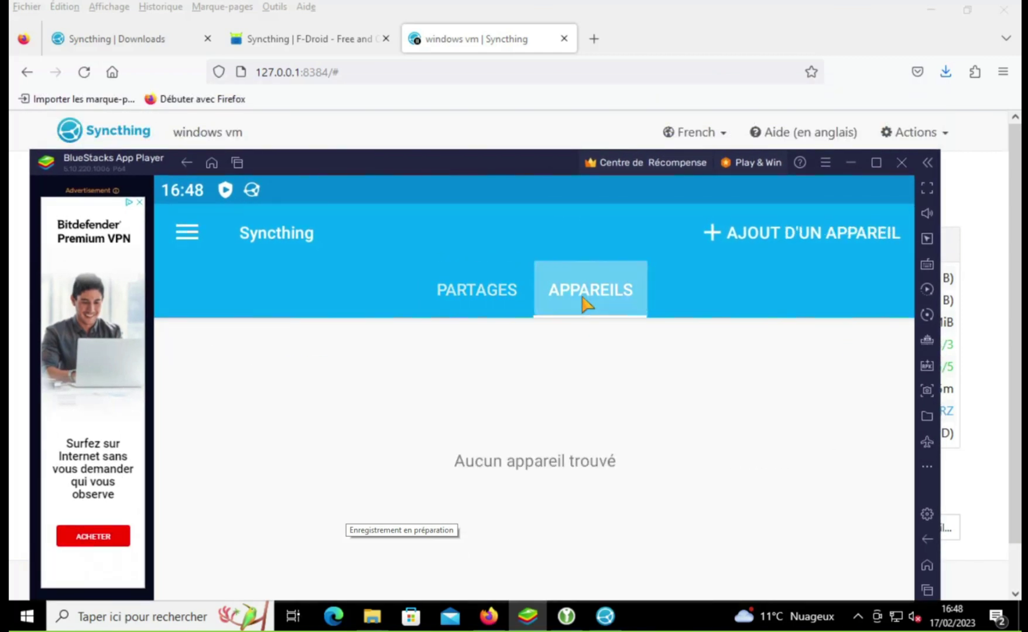
click(758, 231)
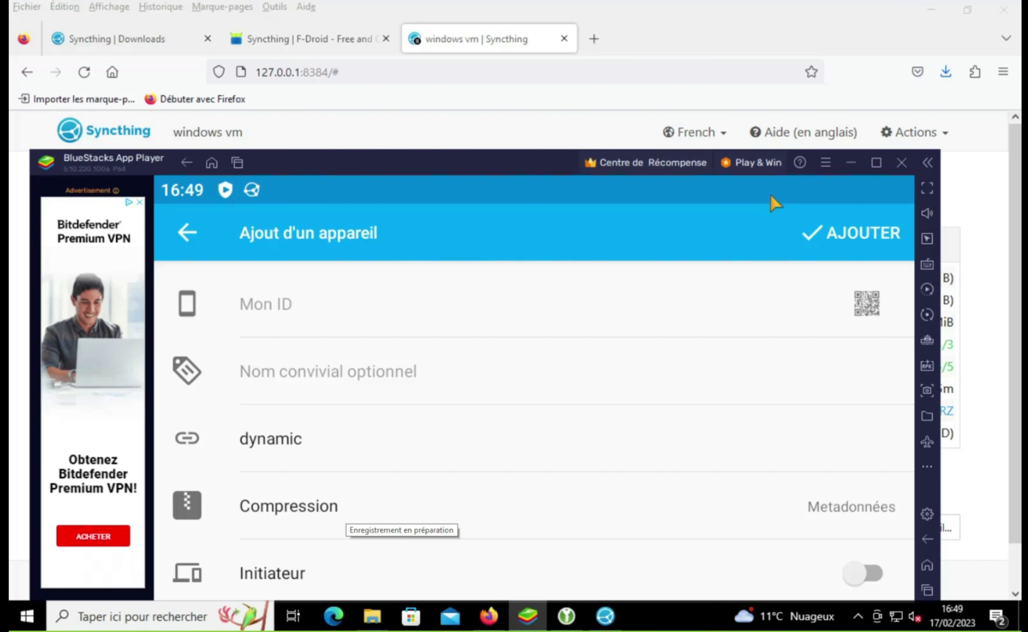
Step: Copy this PC's full Syncthing device ID from Actions > Afficher mon ID, then close the dialog
click(851, 162)
click(915, 132)
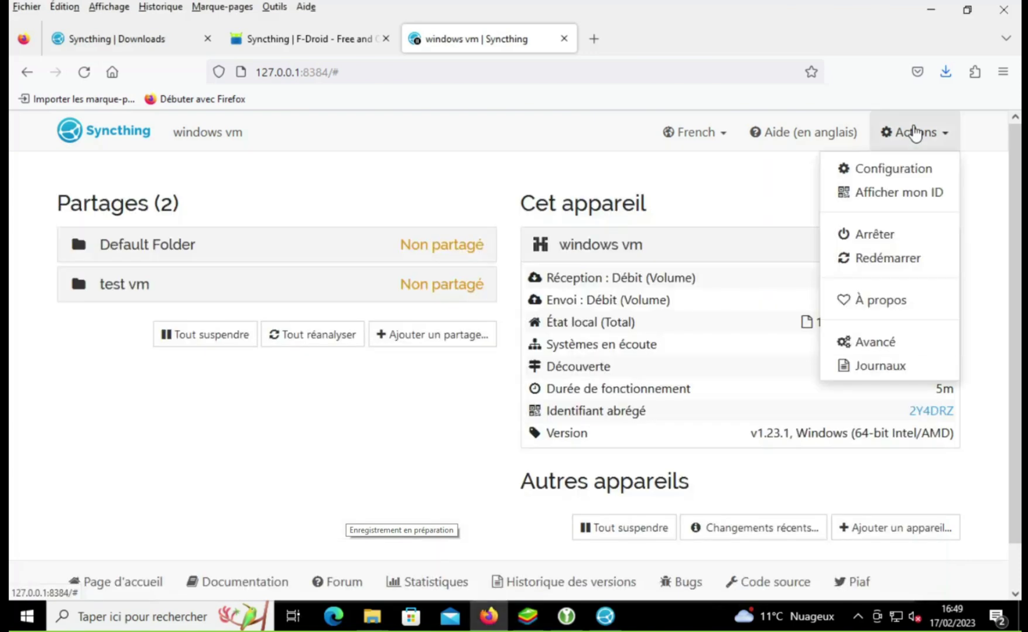
click(900, 199)
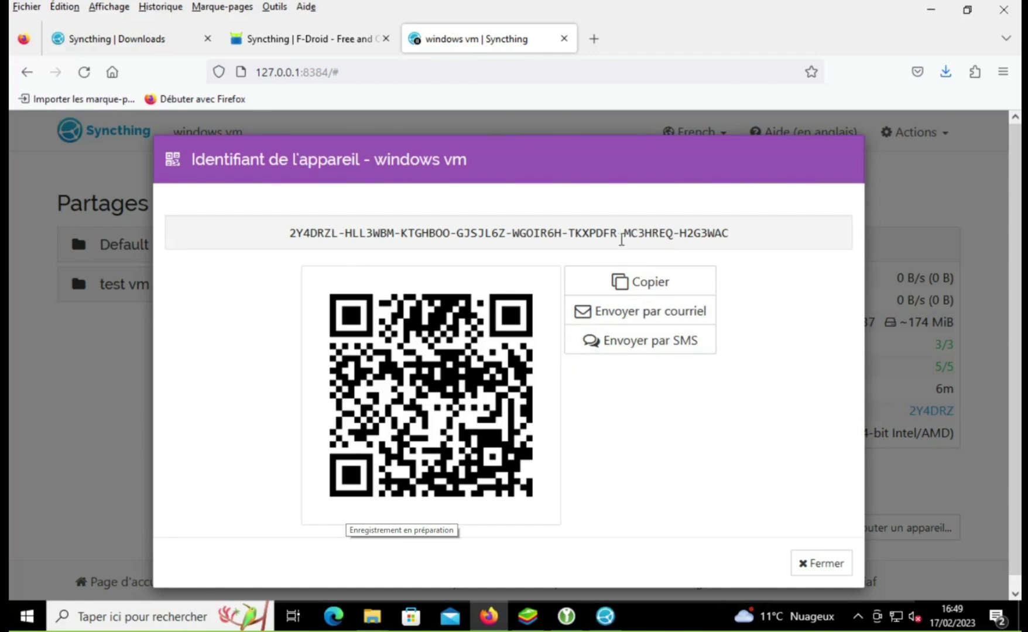
drag(742, 239, 286, 240)
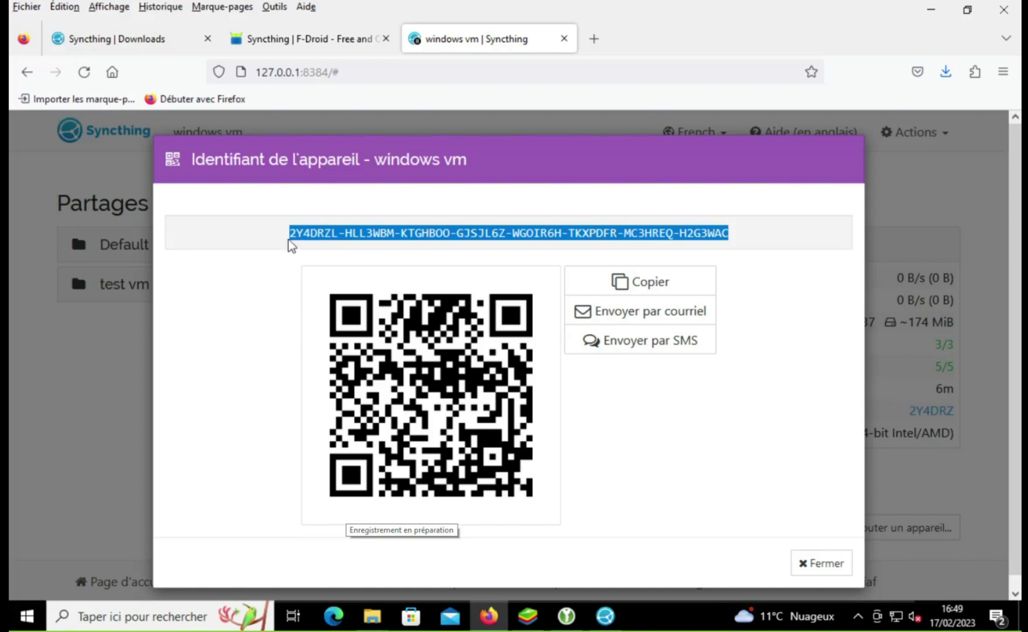
right_click(310, 241)
click(319, 253)
click(821, 571)
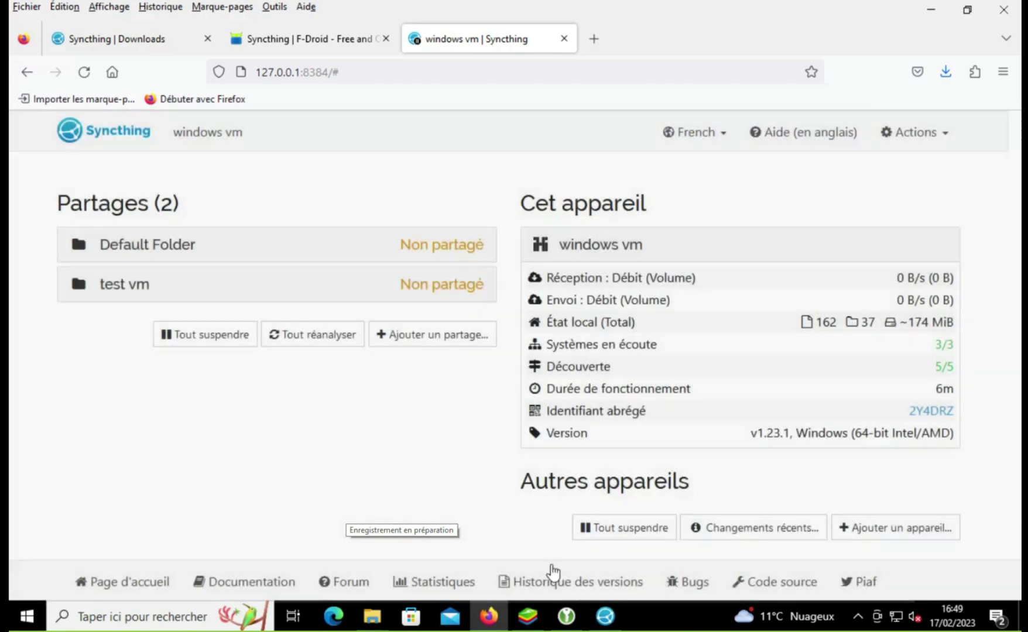
Step: In Android Syncthing, paste the Windows device ID and name the device 'windows vm'
mouse_move(529, 612)
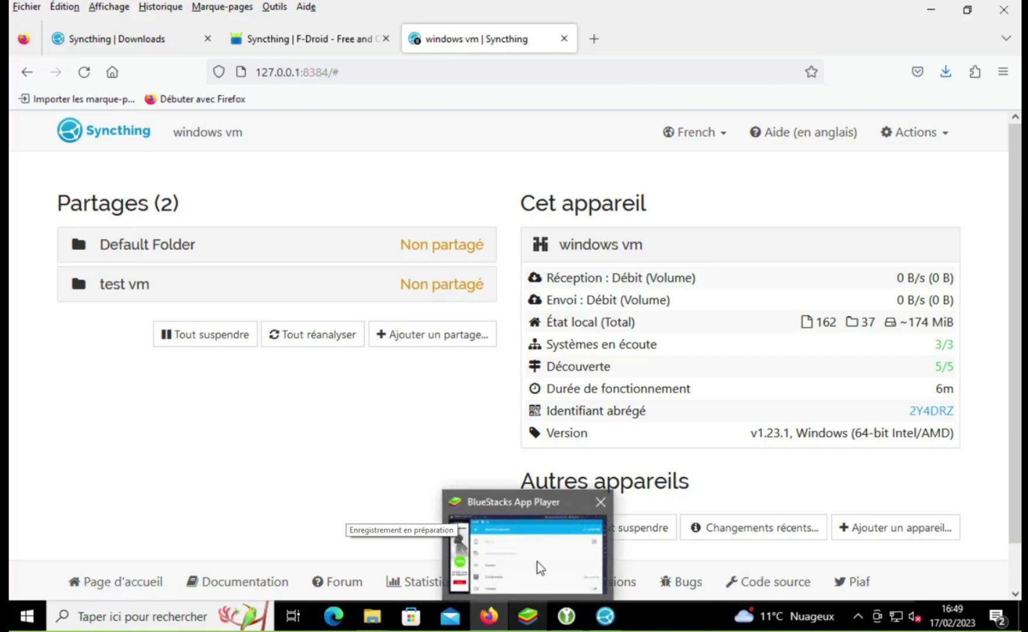
click(536, 562)
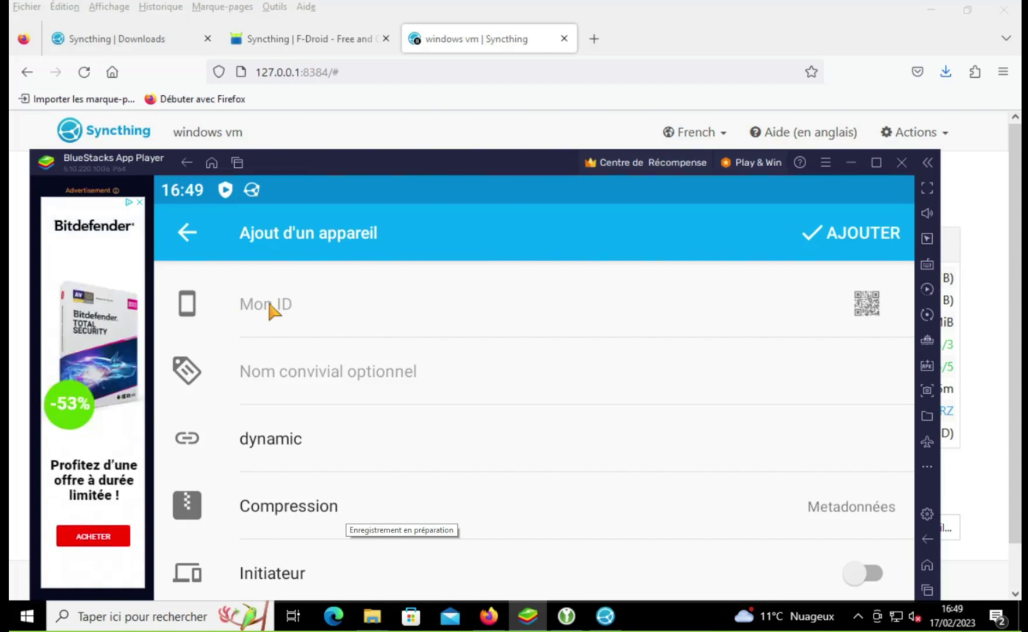
key(ctrl+v)
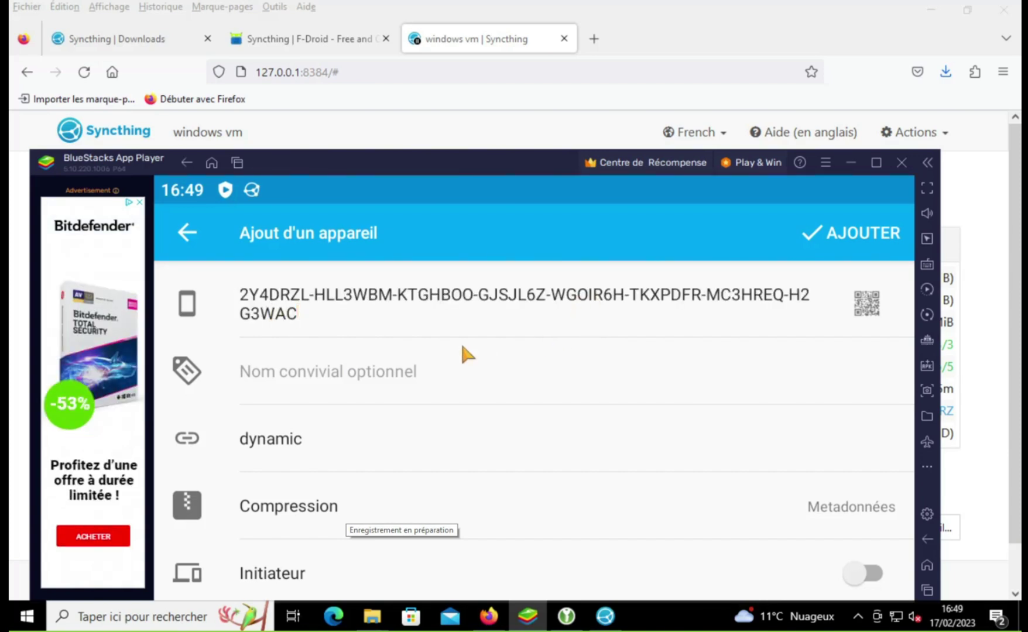
click(417, 365)
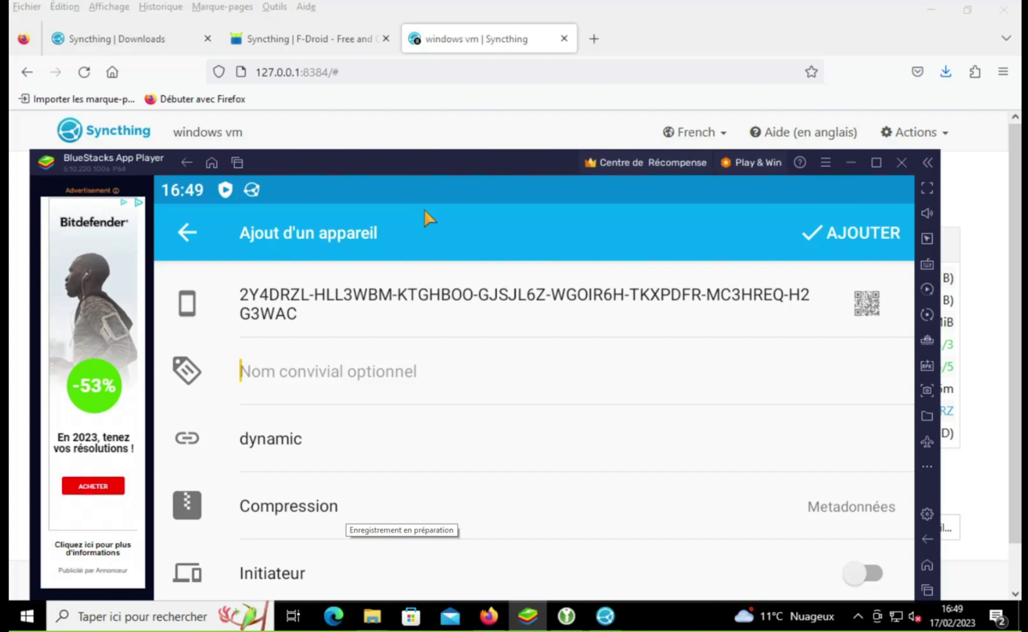
text(window)
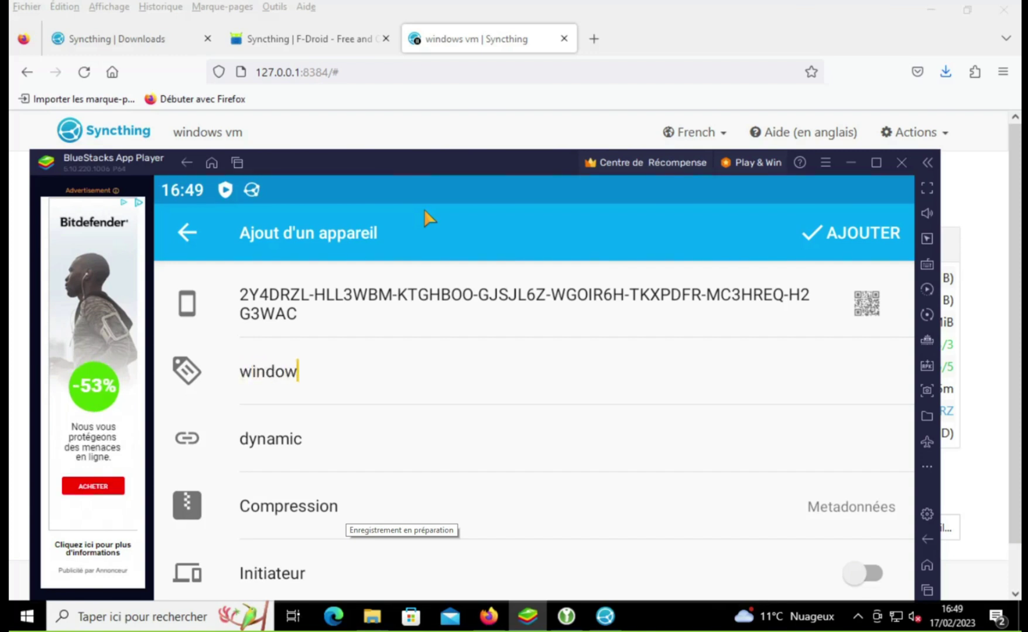
text(s vm)
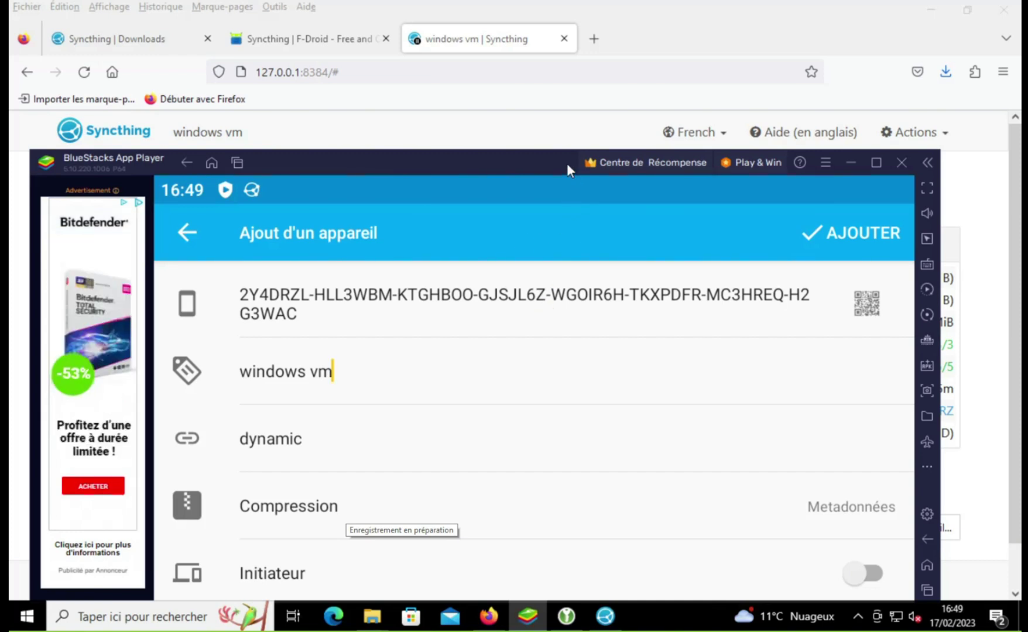
Step: Switch on Initiateur, save the device, and check the PC's Syncthing for the connection request
drag(567, 162, 551, 49)
scroll(578, 257, down, 1)
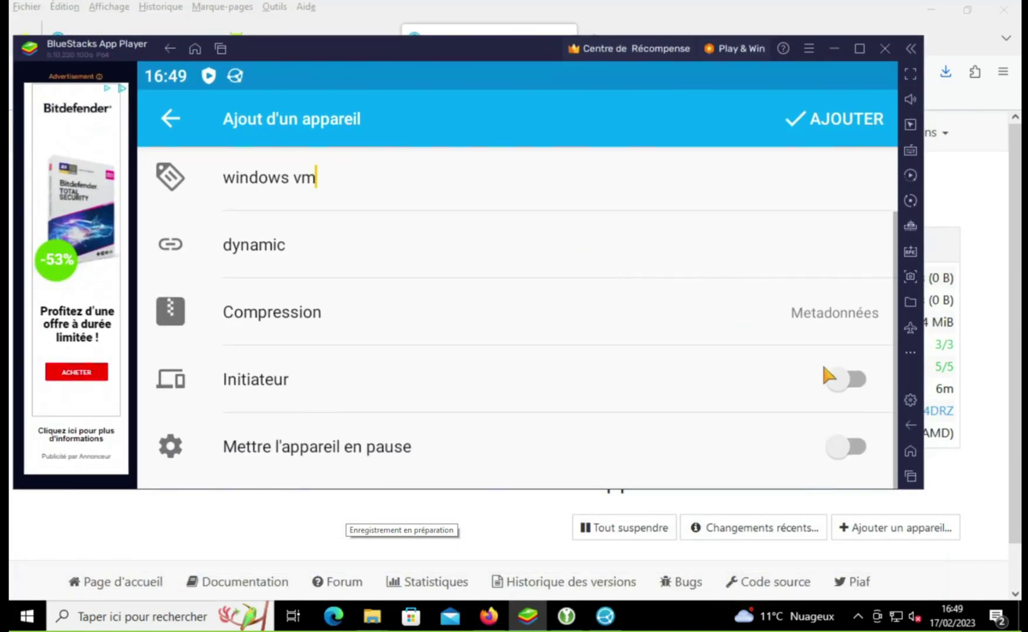
click(848, 377)
click(592, 297)
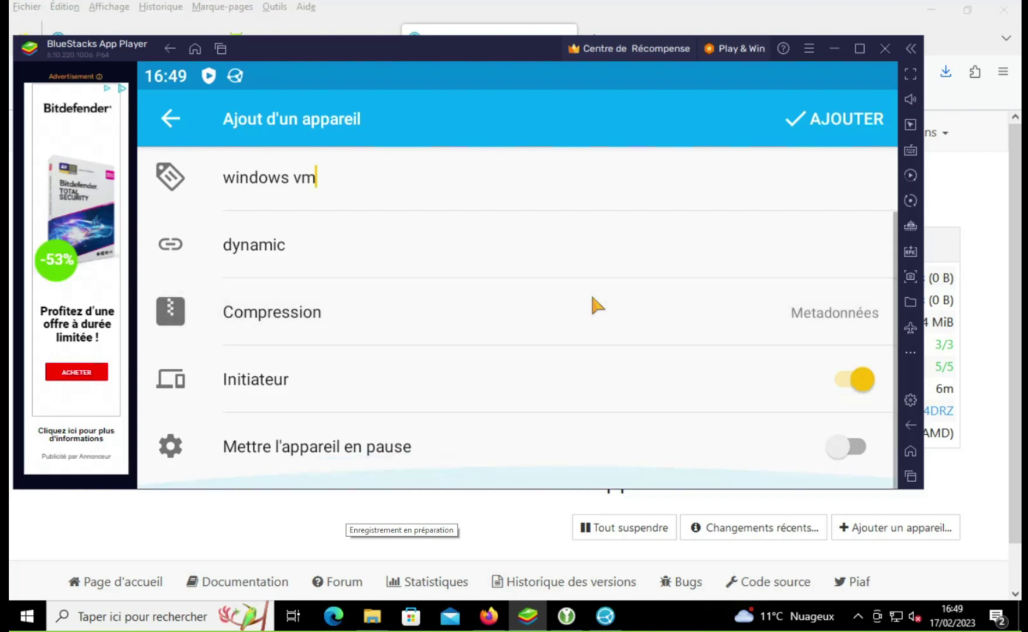
scroll(593, 296, up, 1)
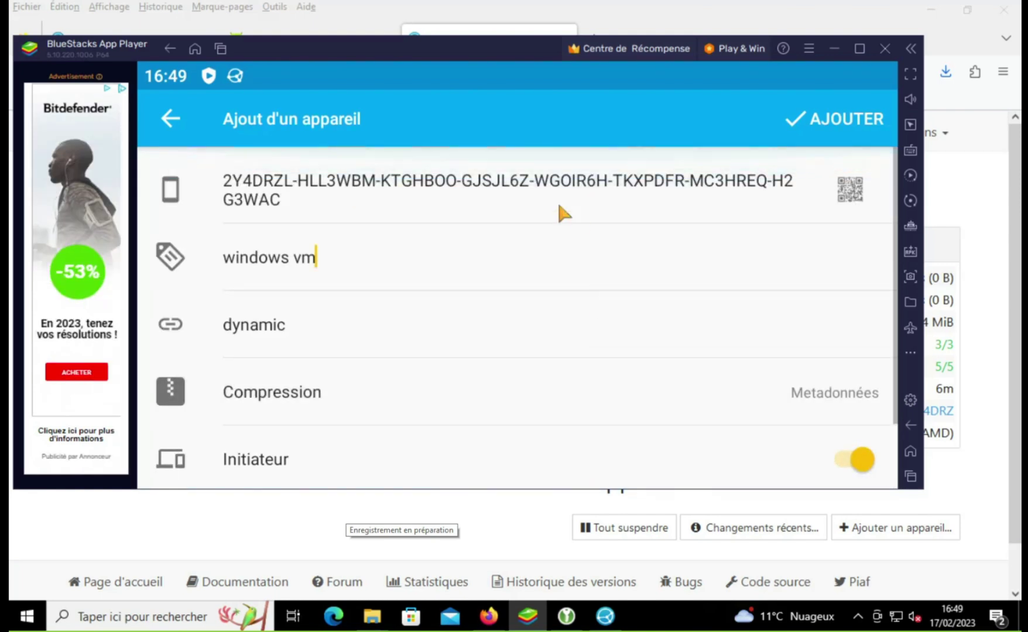
click(802, 119)
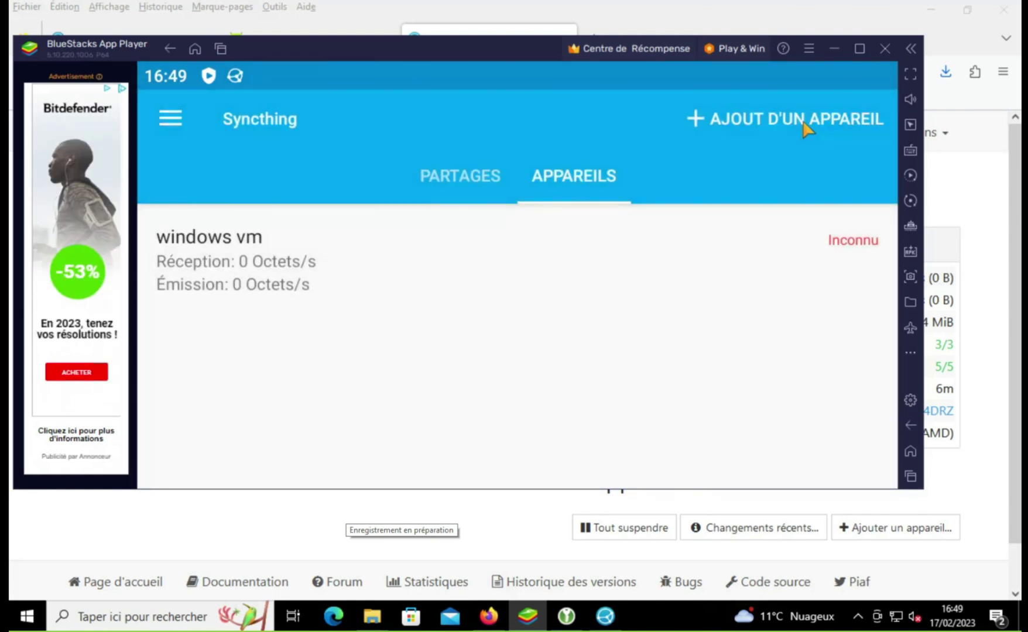
click(802, 19)
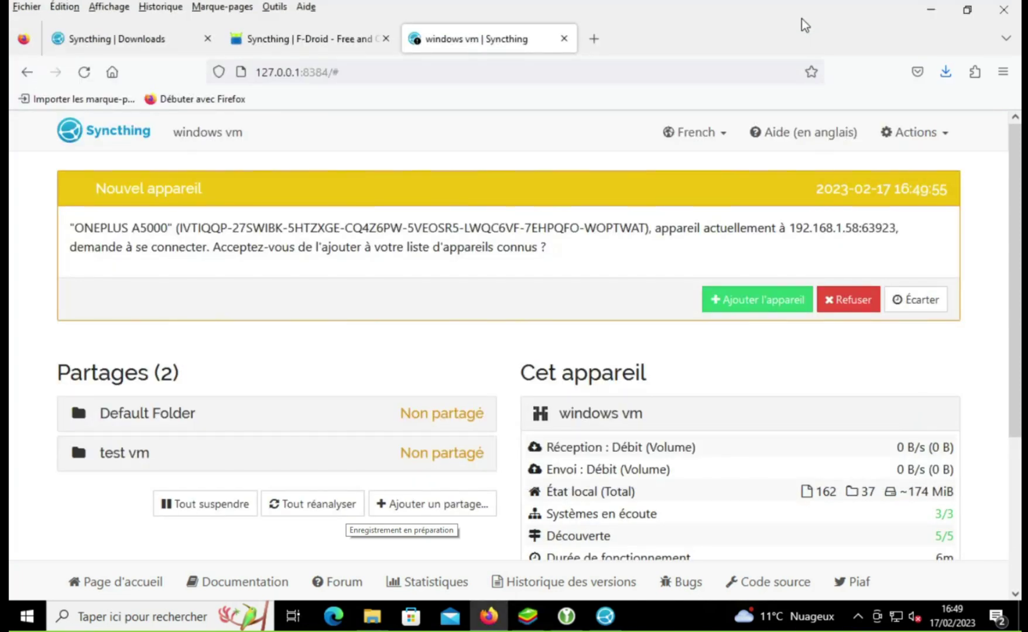
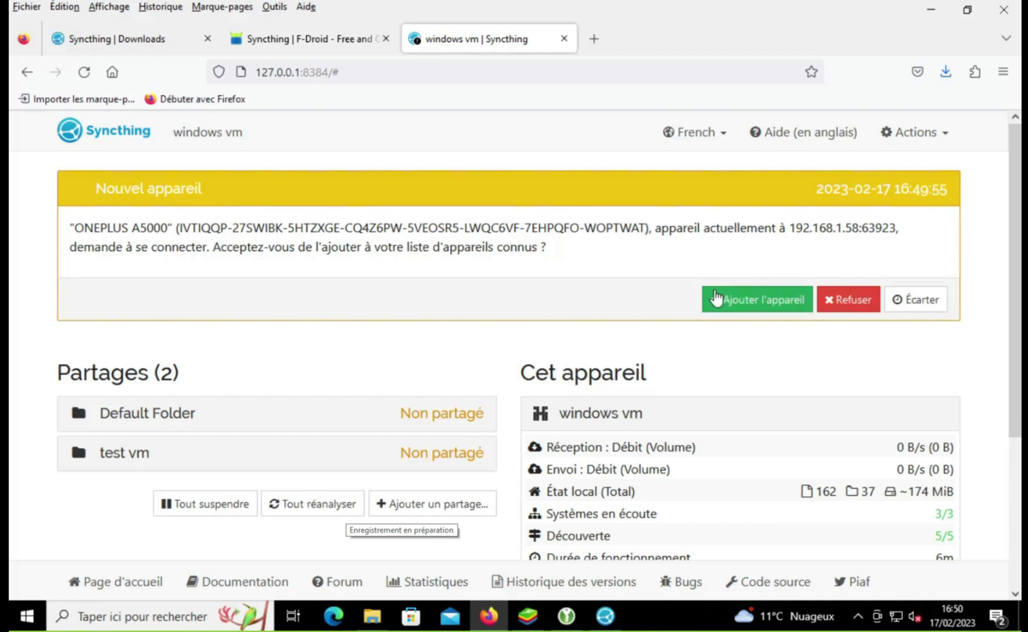
Step: Accept the new phone as device 'android', share the test vm folder with it and save
click(741, 298)
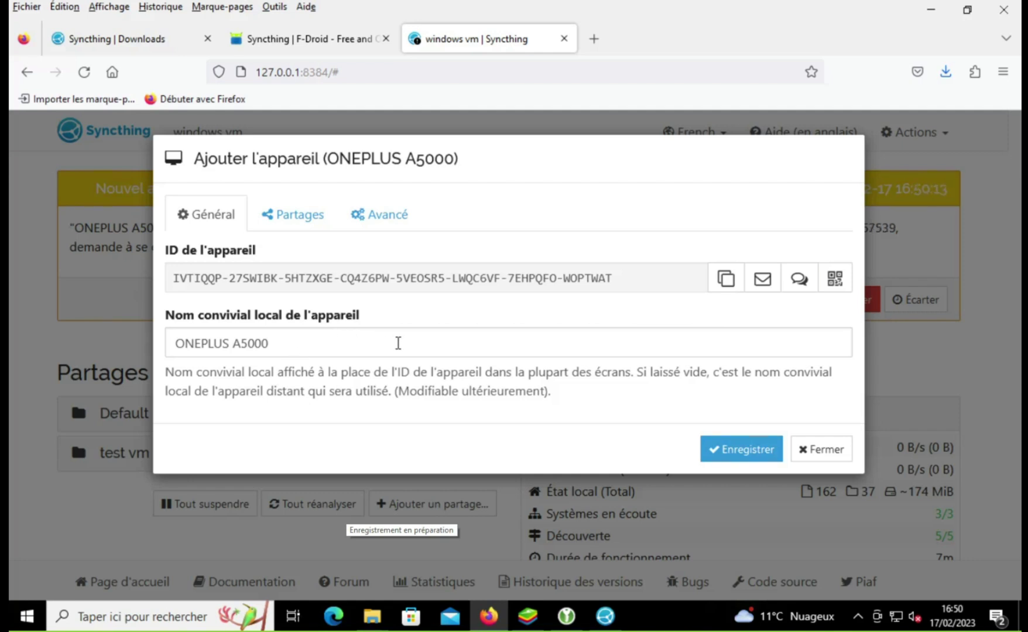
triple_click(398, 344)
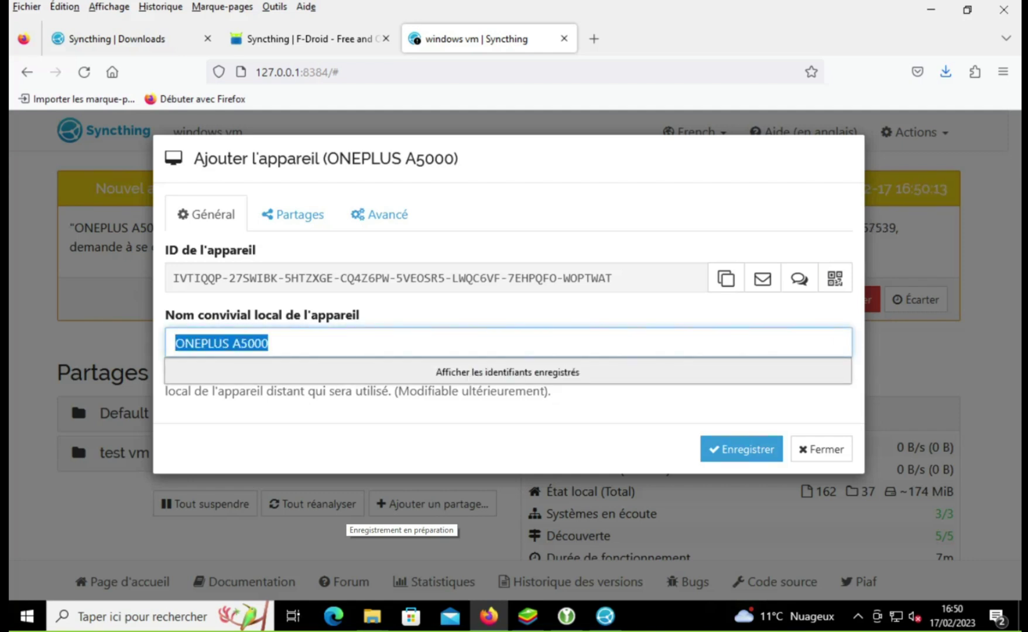
text(android)
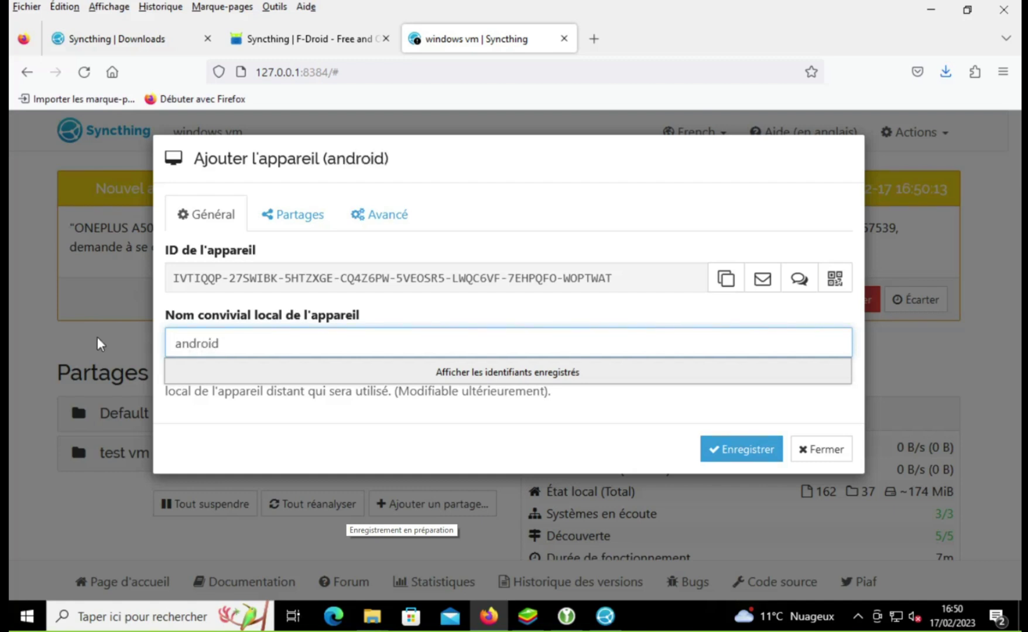
click(321, 214)
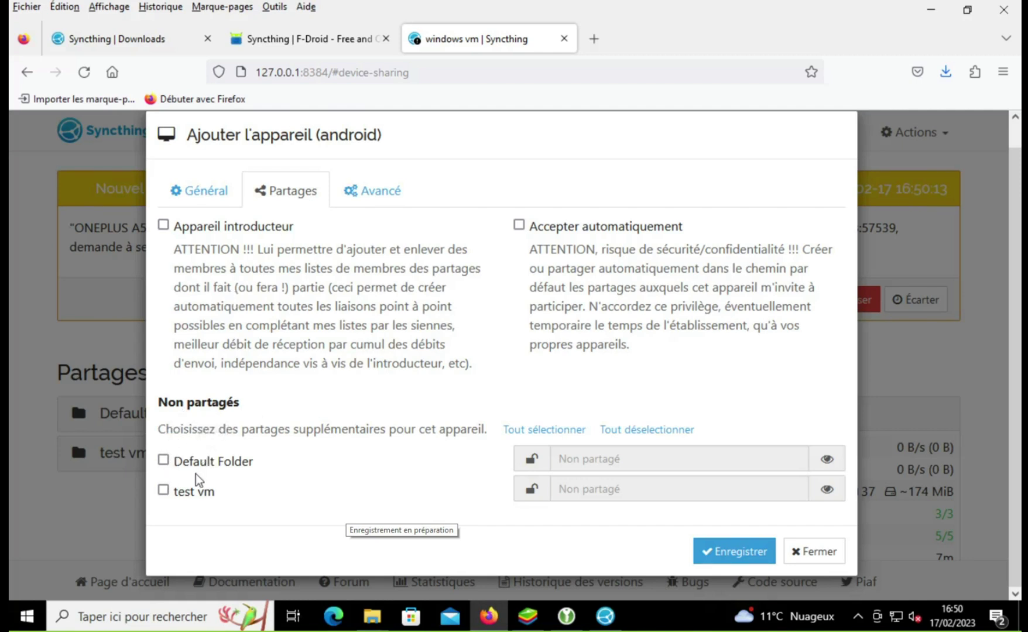
click(164, 490)
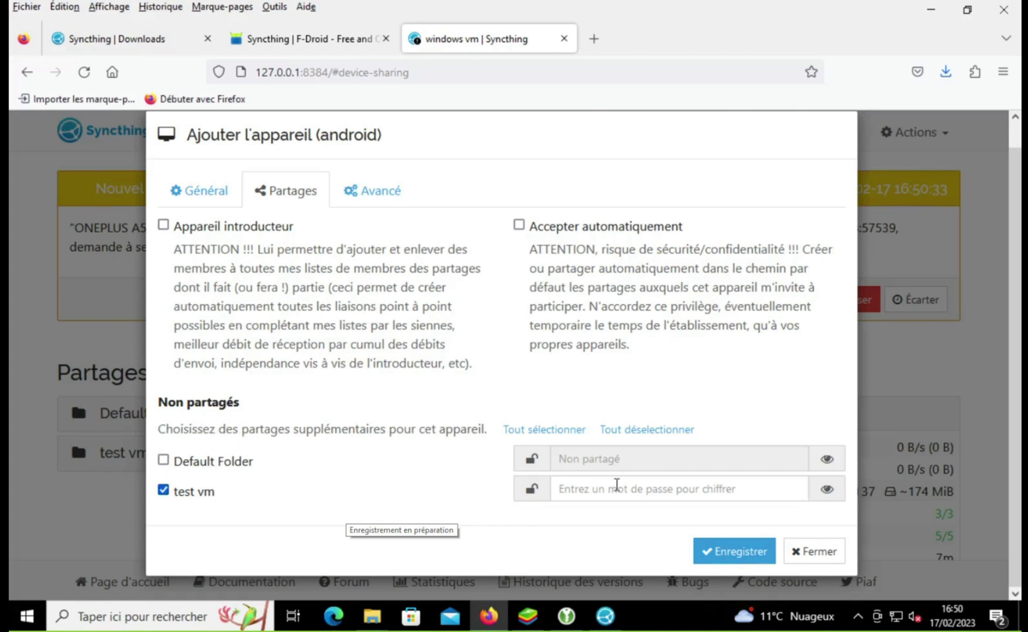
click(720, 551)
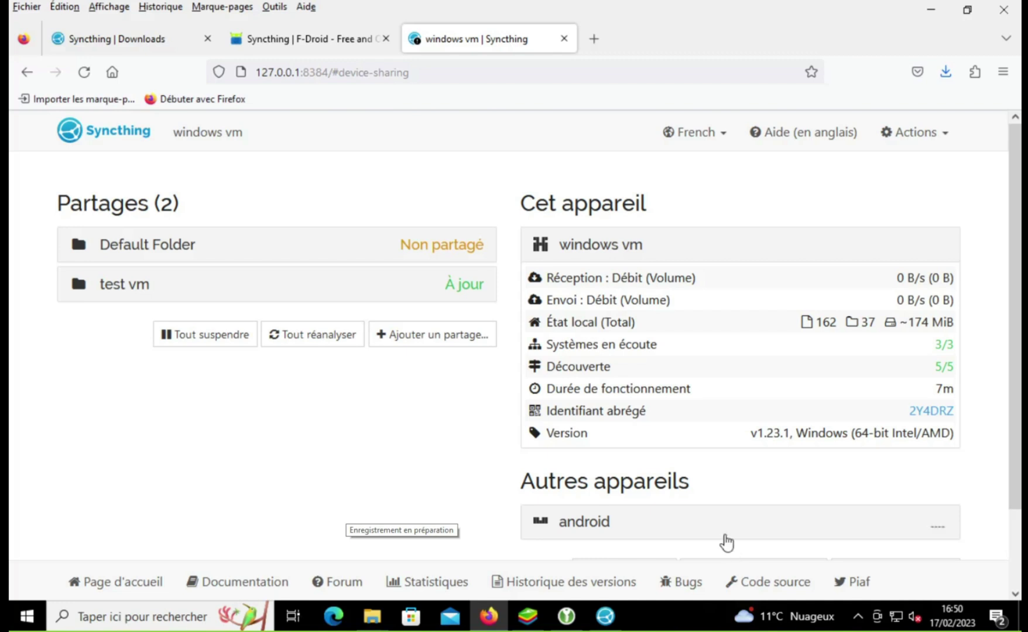
Step: Expand the android device under Autres appareils and review its connection status and shared folders
click(472, 285)
click(473, 285)
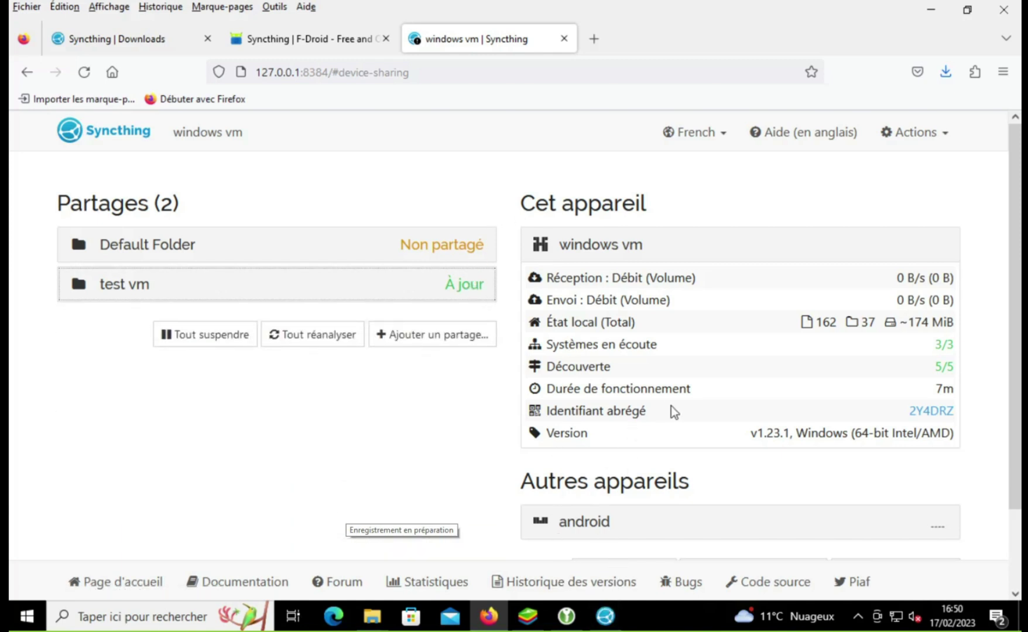
scroll(724, 450, down, 3)
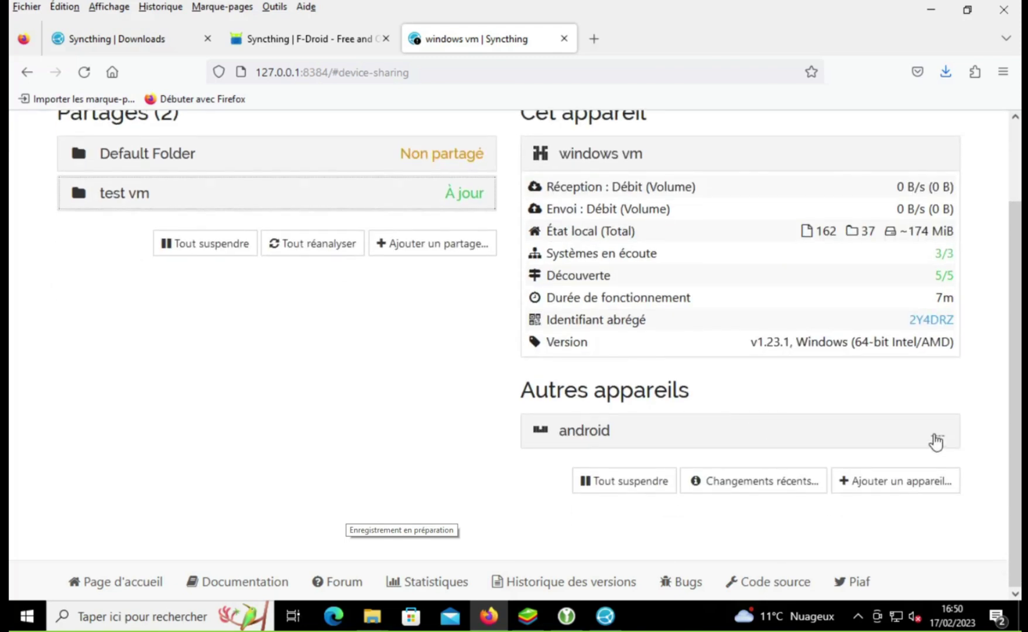
click(935, 442)
scroll(828, 360, down, 5)
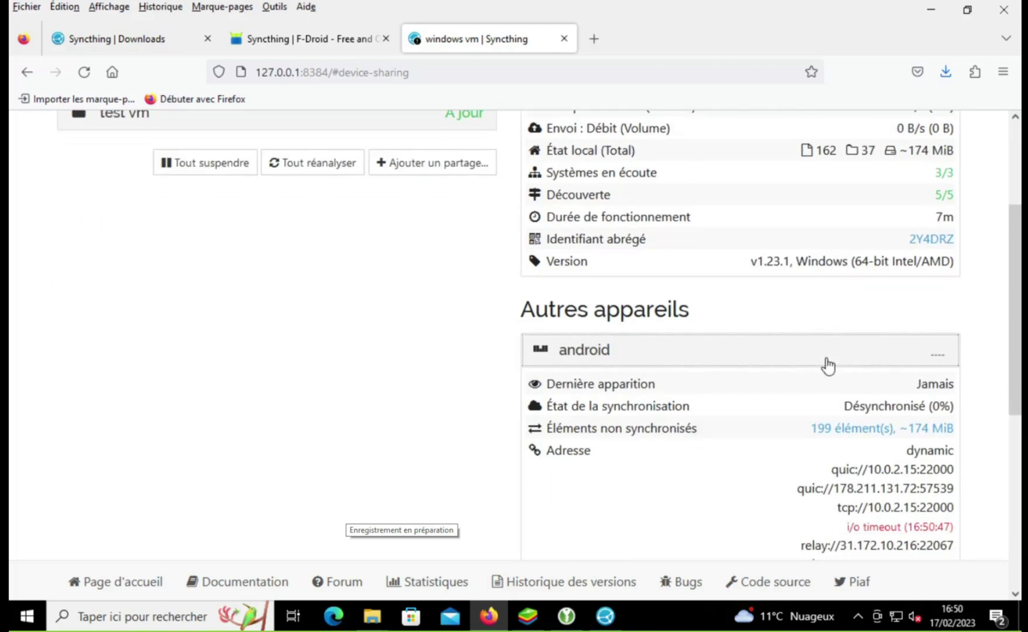
scroll(827, 359, down, 5)
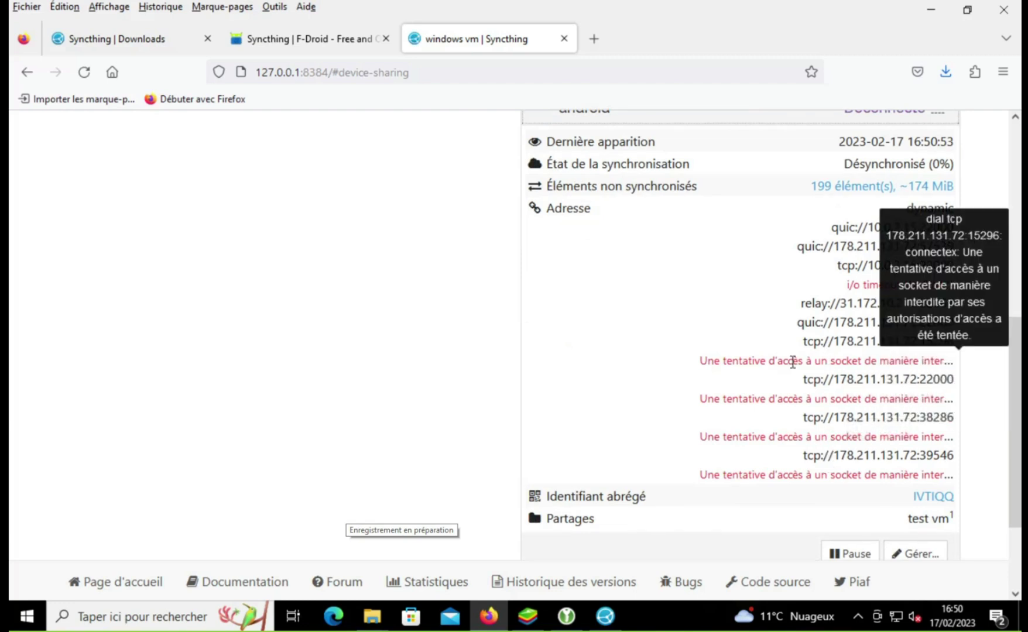
scroll(792, 362, up, 5)
scroll(792, 363, down, 5)
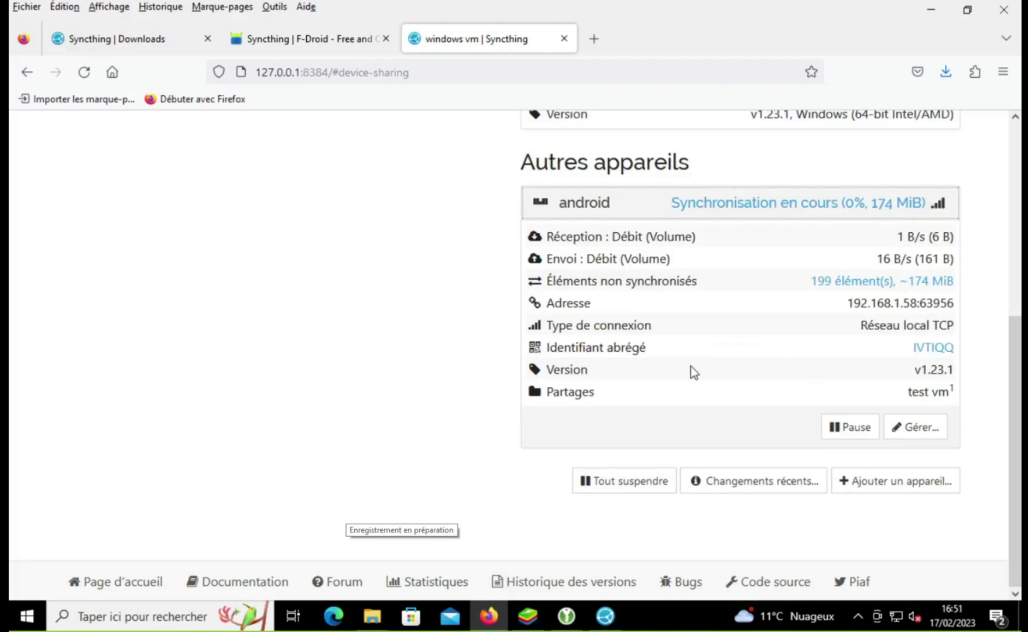
scroll(430, 291, up, 10)
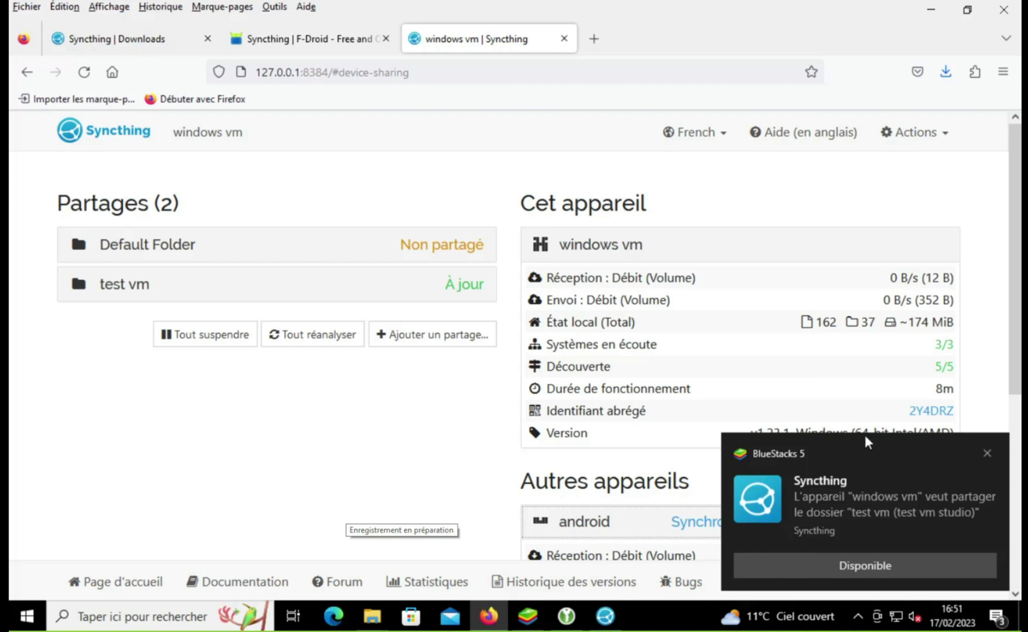
Step: Open Syncthing on the emulated phone and check the windows vm device
click(888, 569)
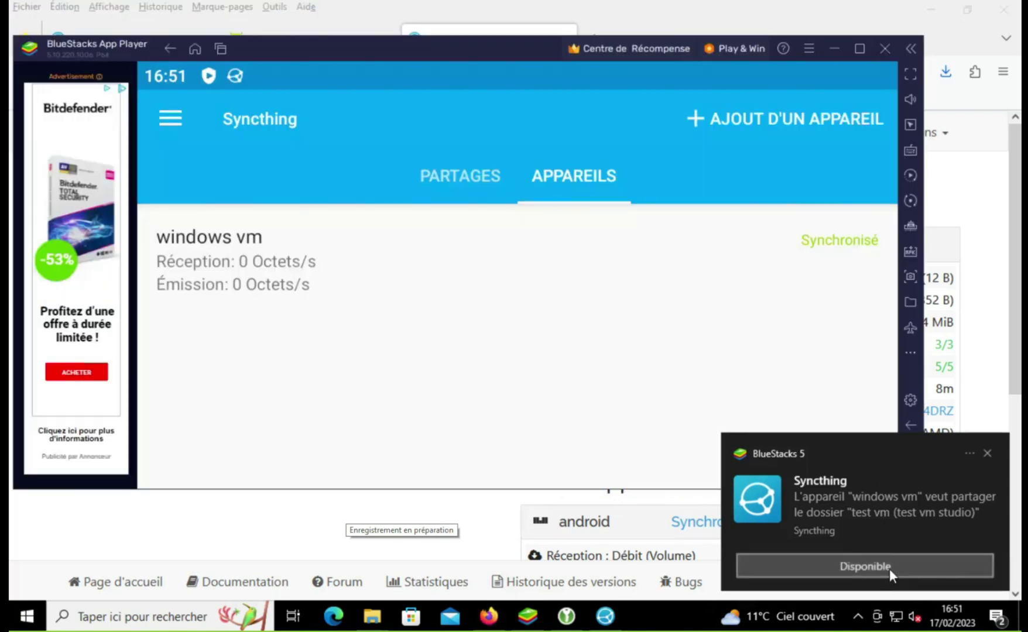
click(824, 251)
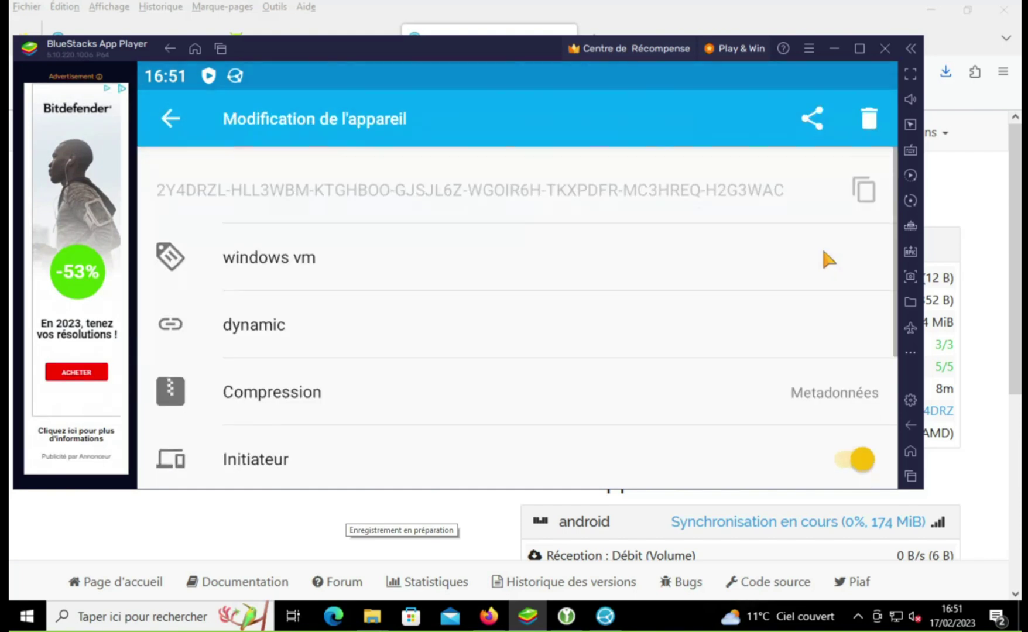
click(181, 115)
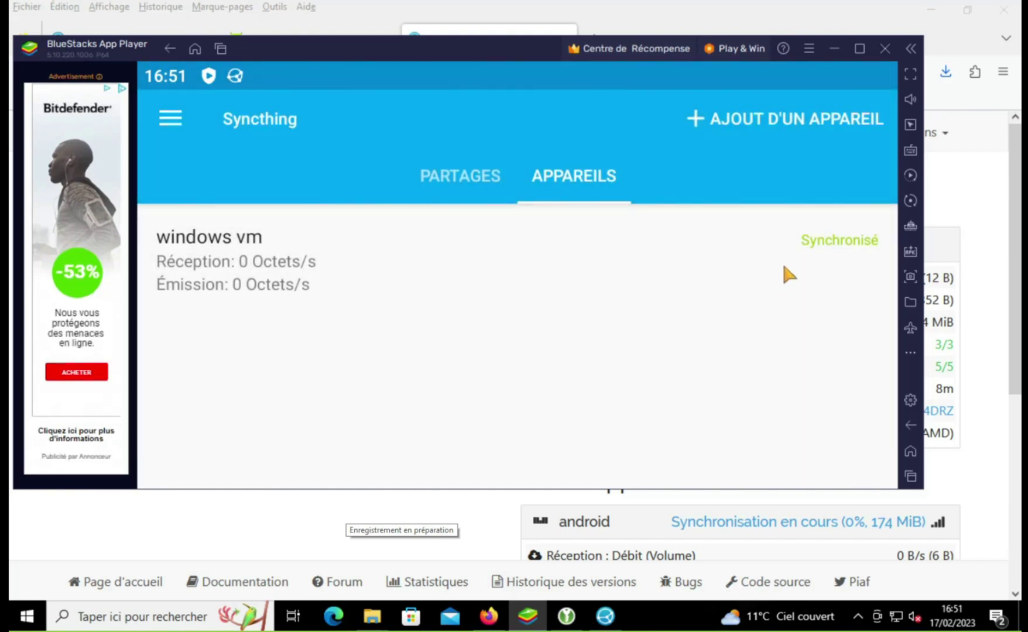
Step: Go to the PARTAGES list showing the Caméra folder and start adding a new share
click(460, 193)
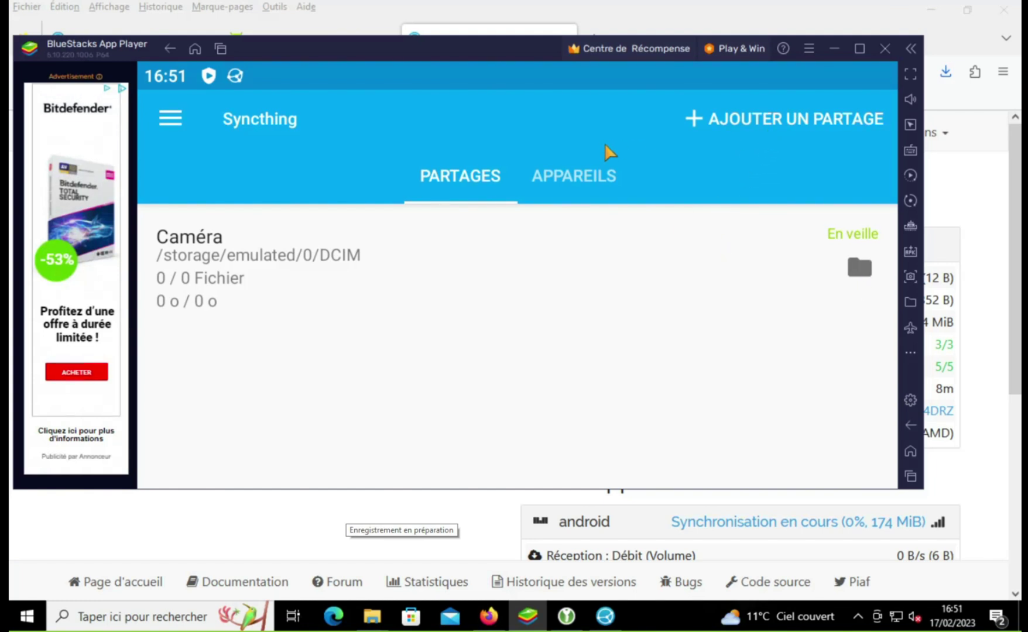
click(550, 174)
click(500, 179)
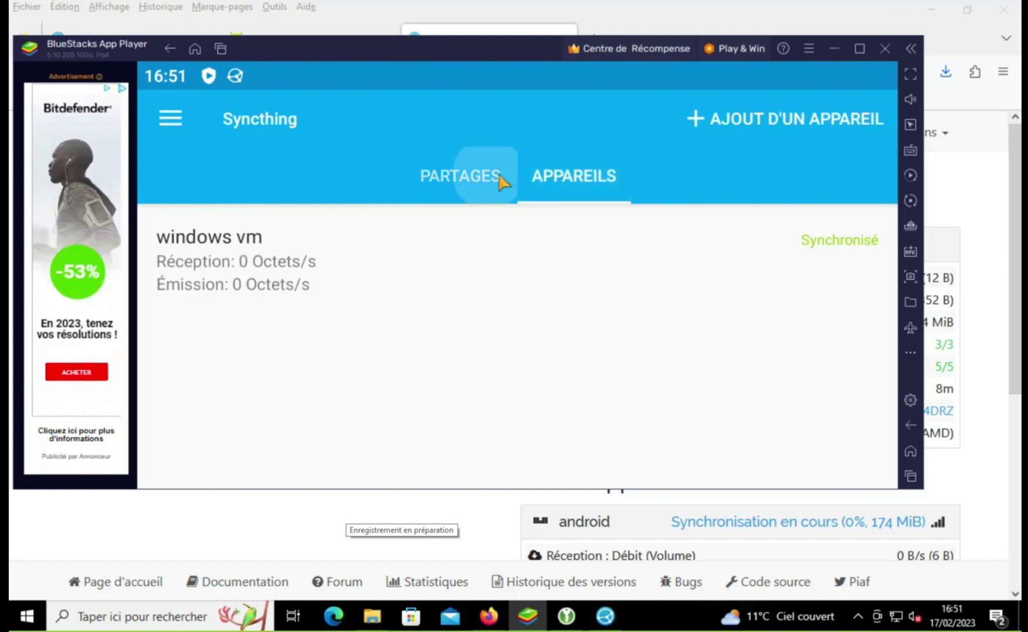
click(178, 123)
click(454, 339)
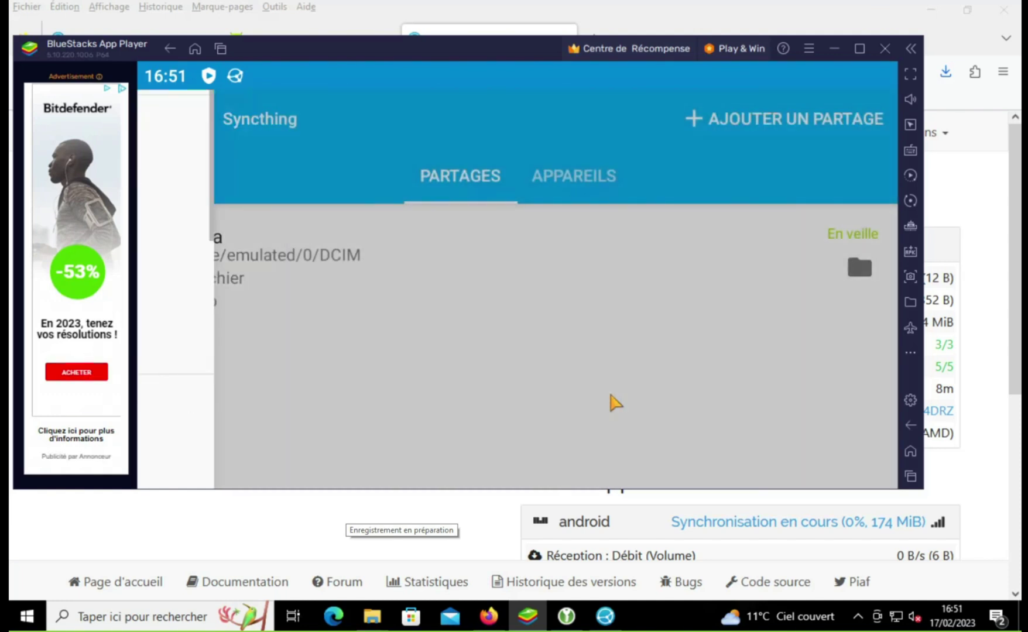
click(609, 184)
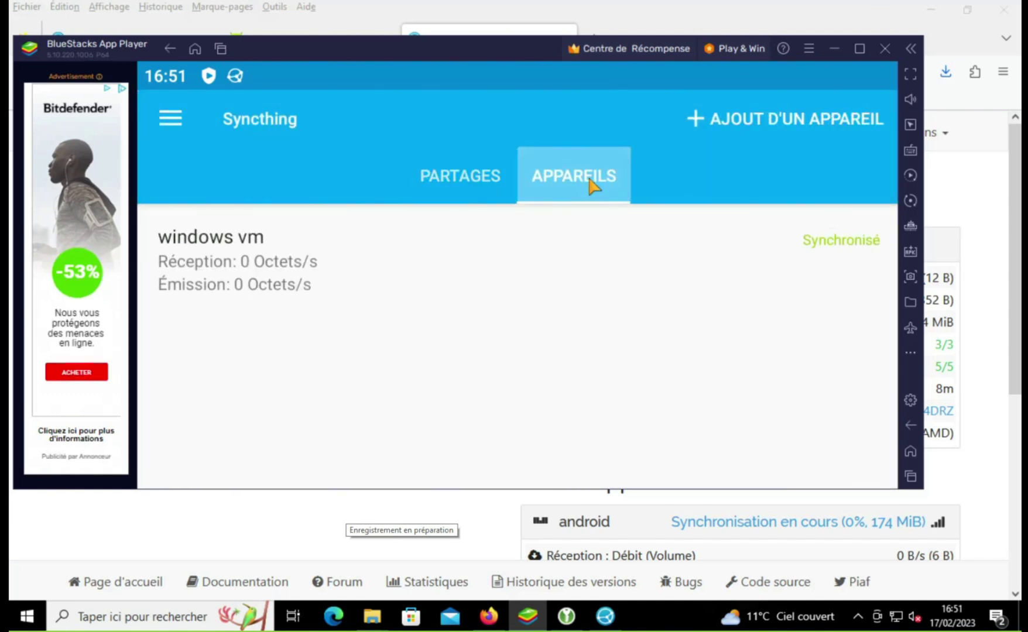
click(477, 184)
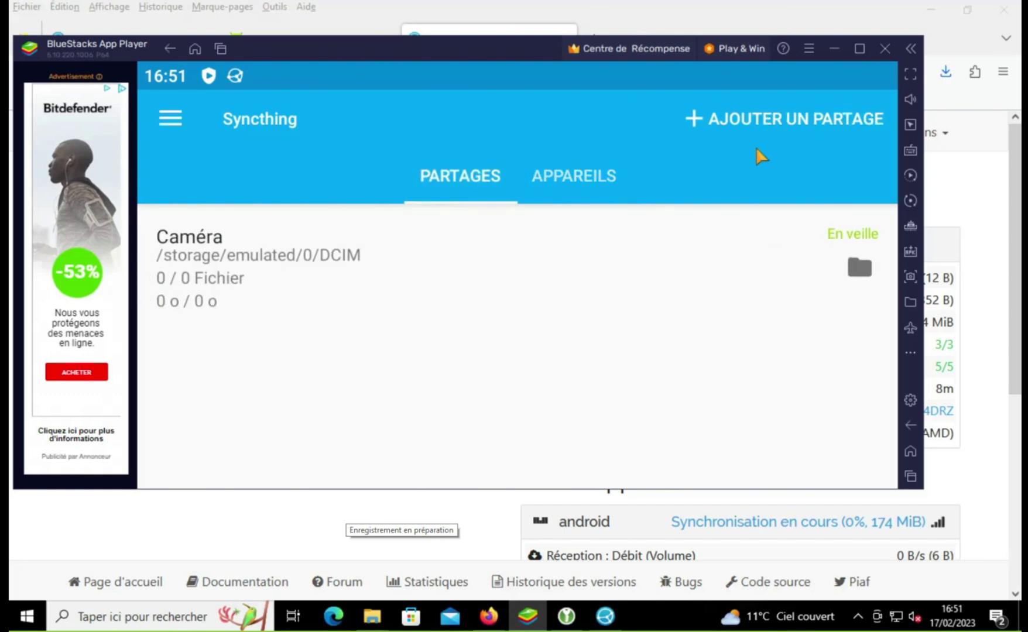
click(770, 130)
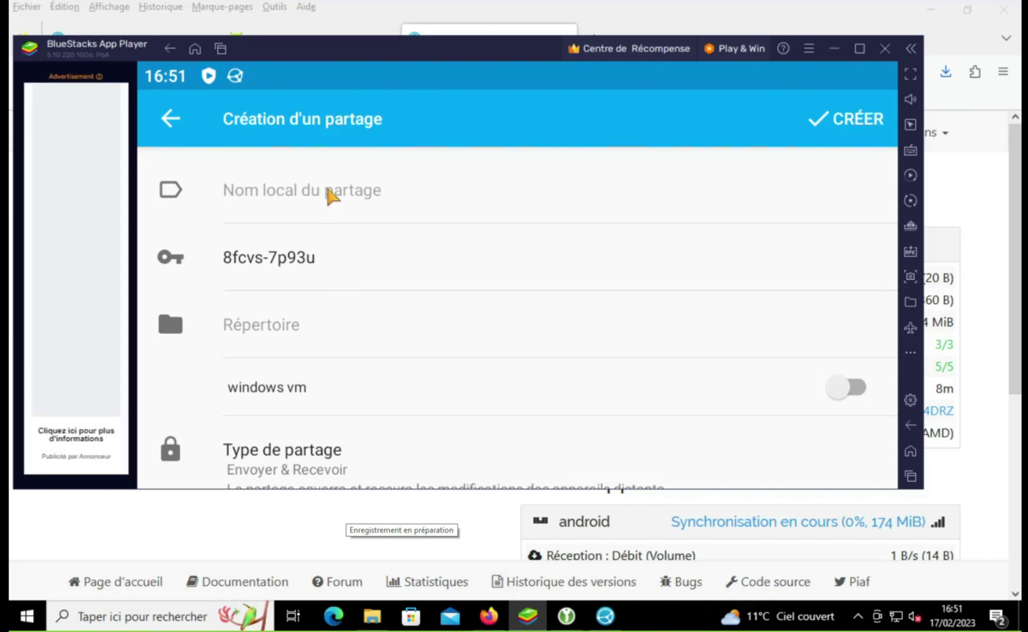
Step: Label the new share 'keepass' and pick the phone's internal storage root as its folder
text(keepass)
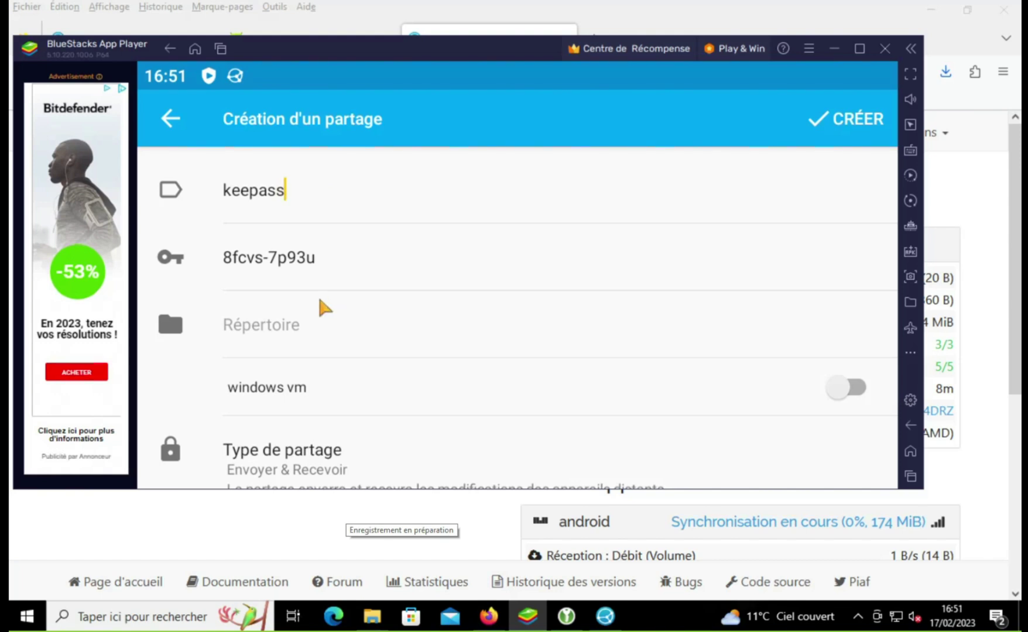
click(314, 324)
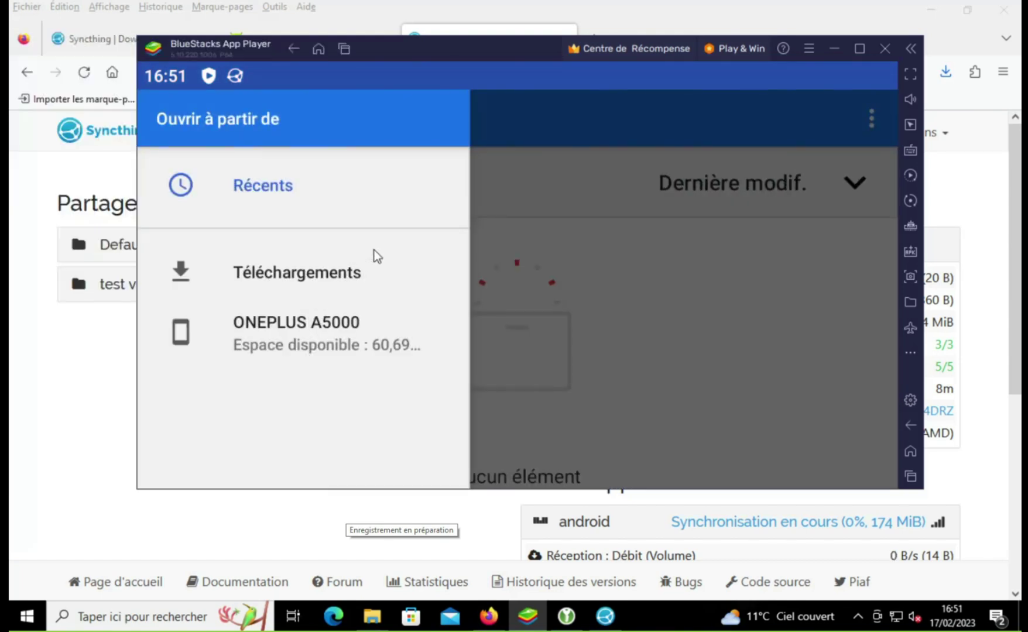
click(353, 341)
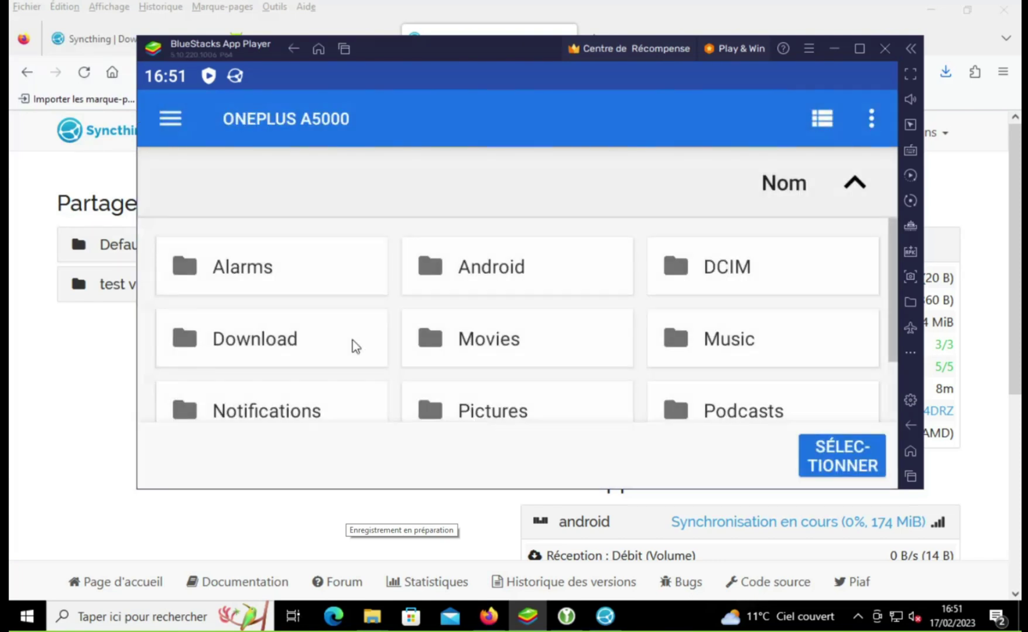
click(810, 471)
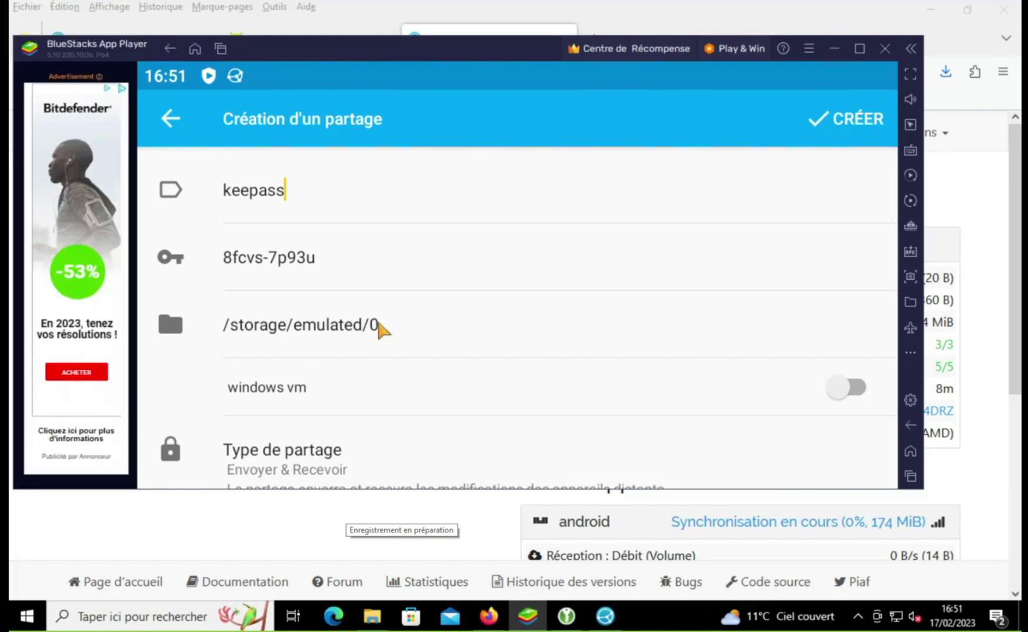
Step: Create a new 'keepass' folder on the phone storage and select it as the share path
click(421, 340)
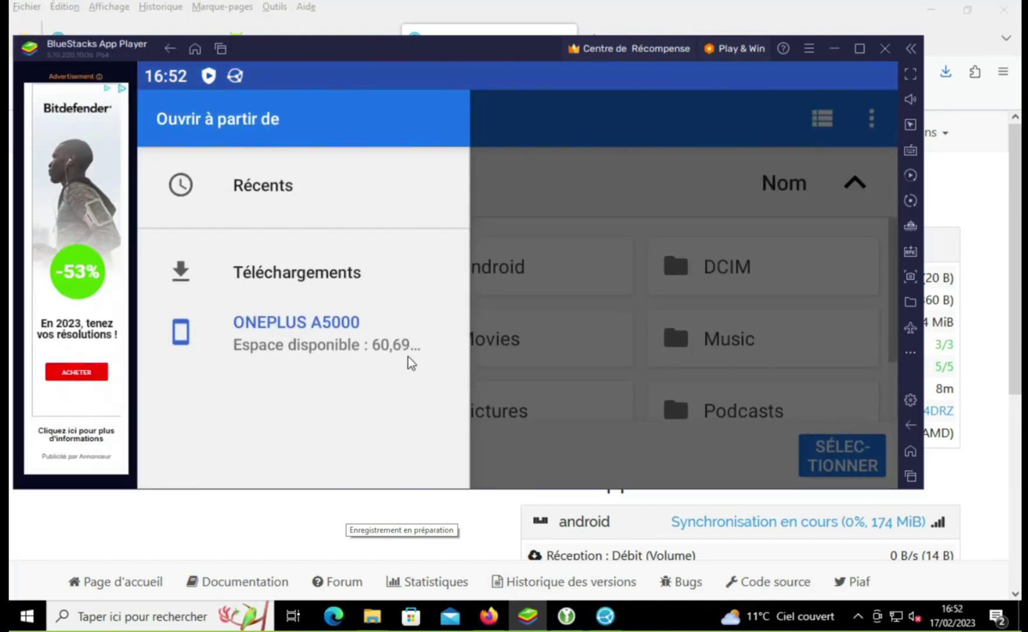
click(555, 370)
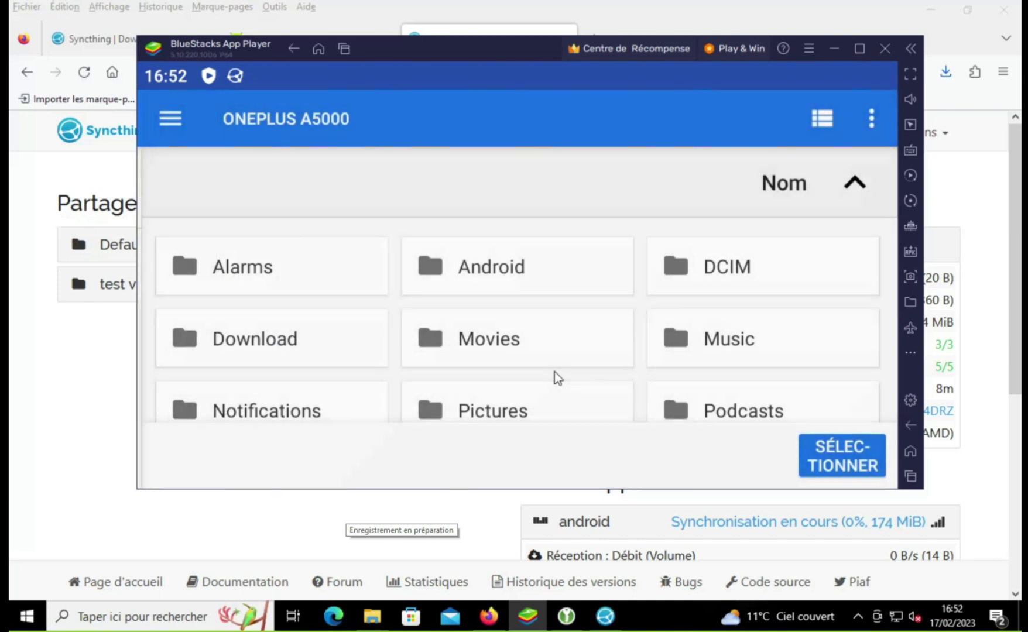
click(871, 118)
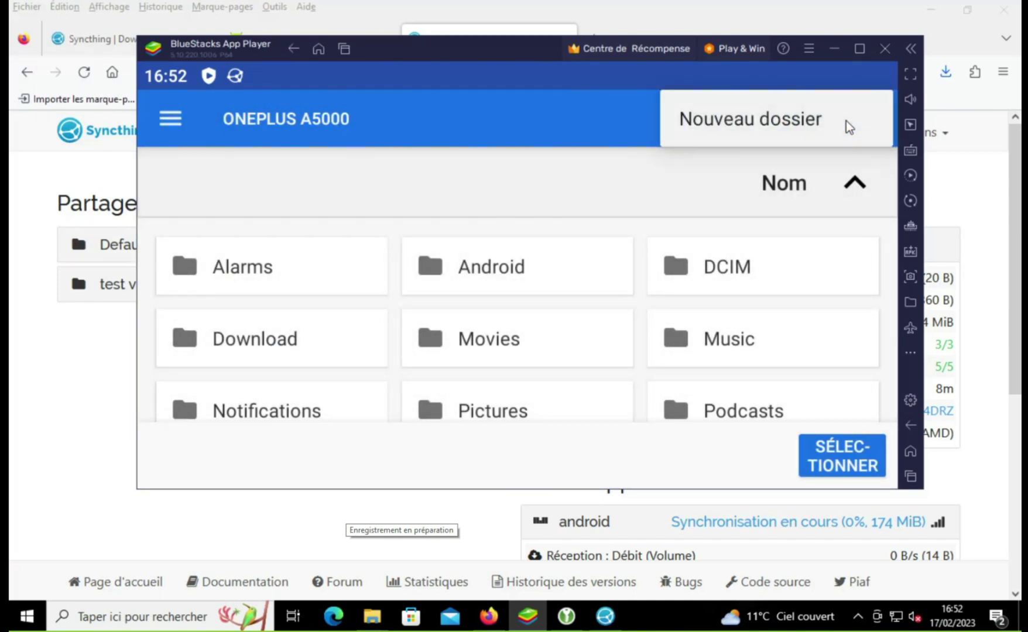
click(845, 120)
text(ke)
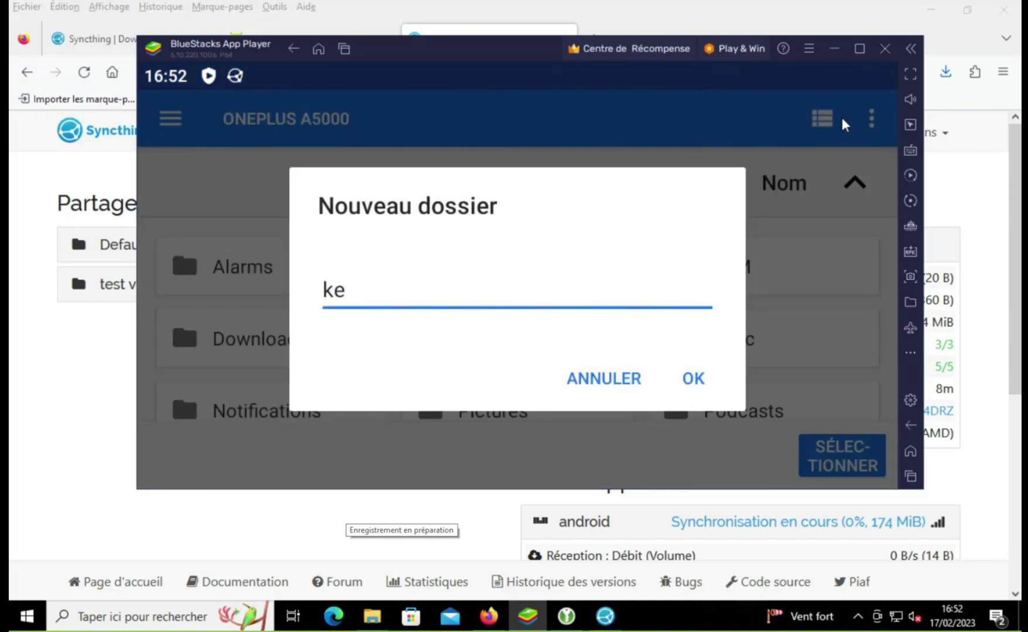
text(epq)
text(a)
text(ss)
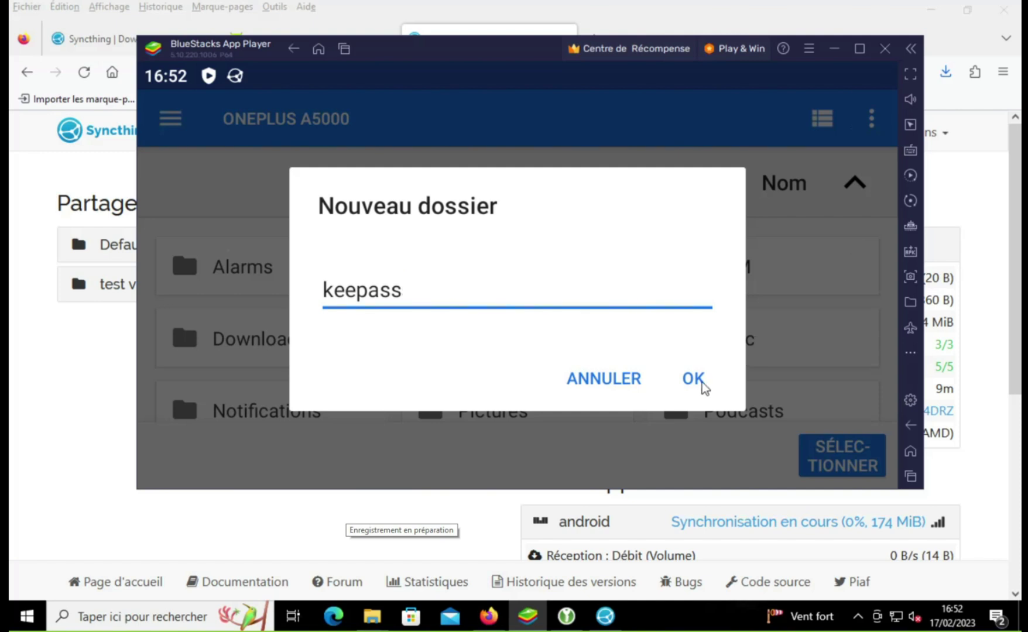
click(694, 379)
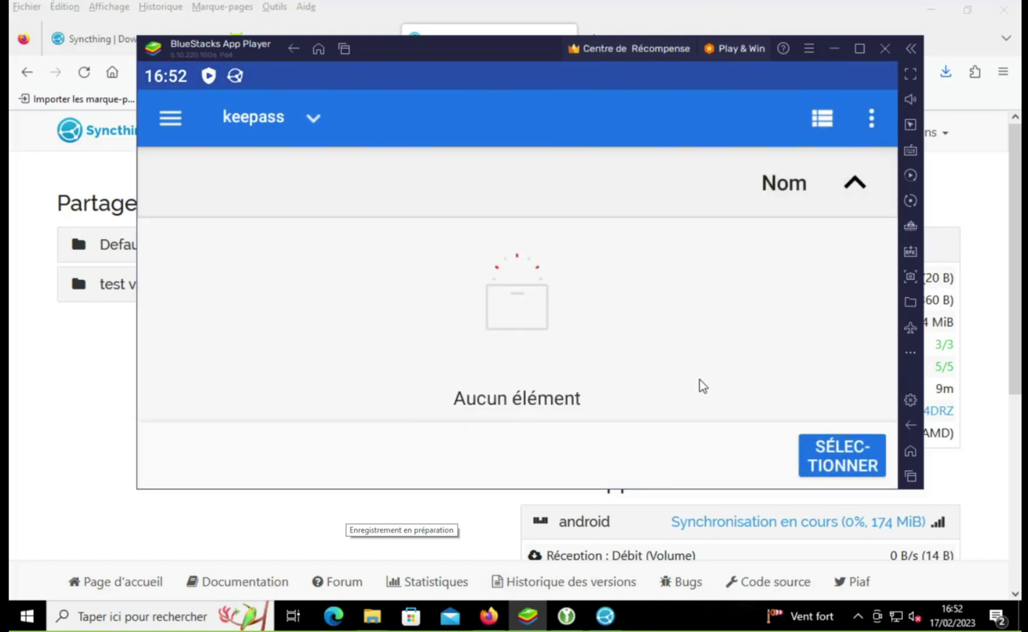
click(863, 465)
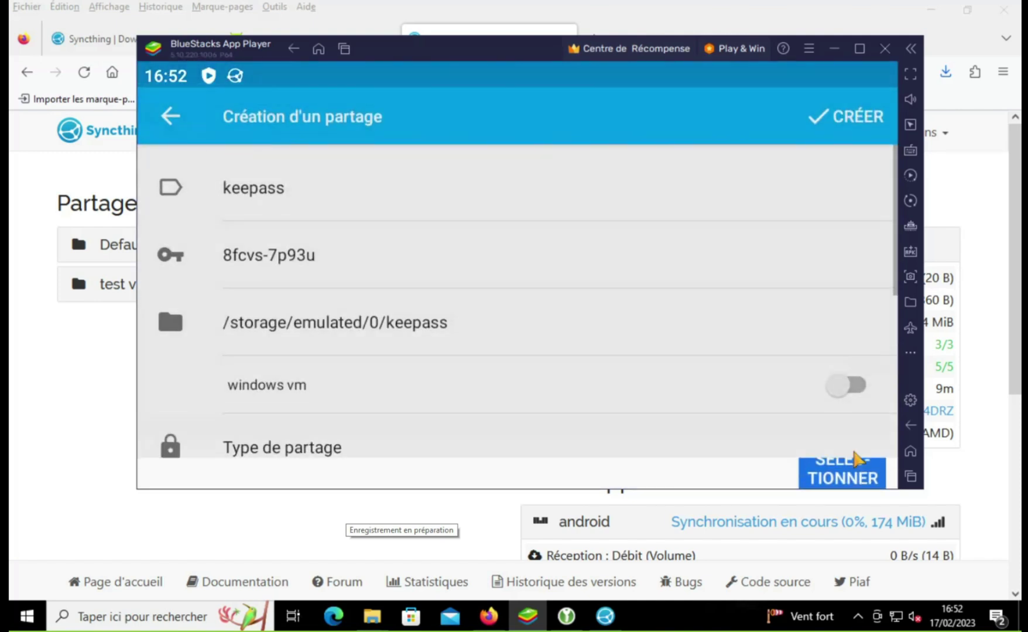
Step: Enable sharing with windows vm and create the keepass share on the phone
scroll(711, 367, down, 2)
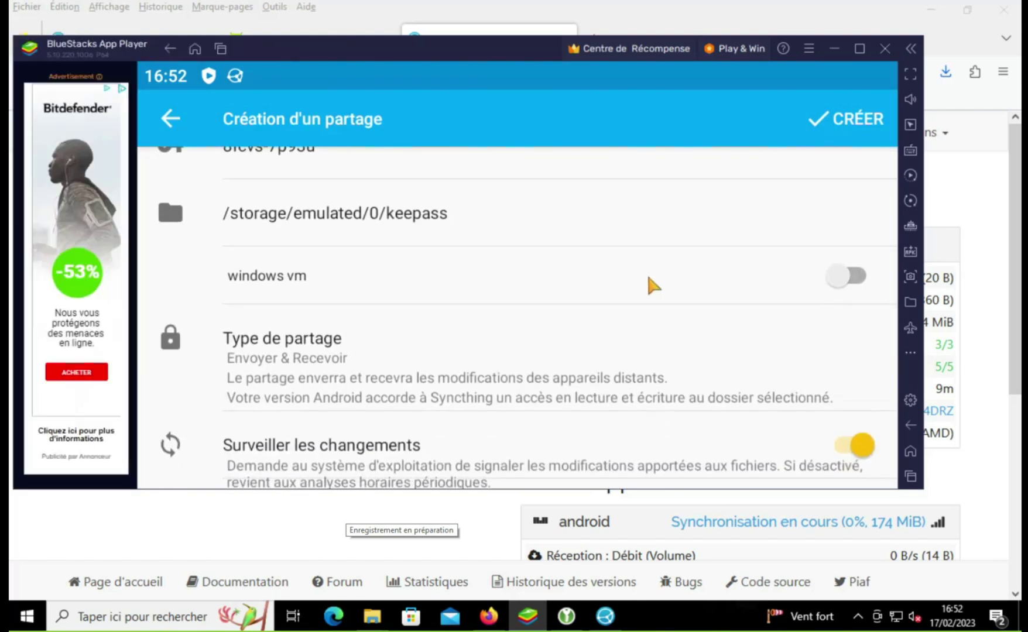
click(824, 283)
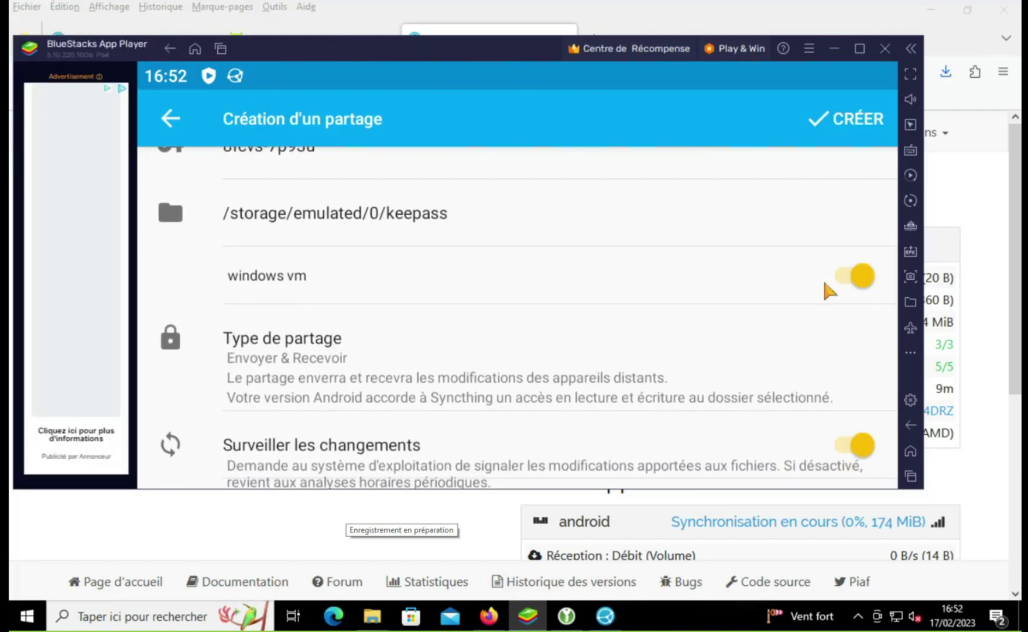
scroll(826, 291, down, 3)
scroll(783, 379, down, 3)
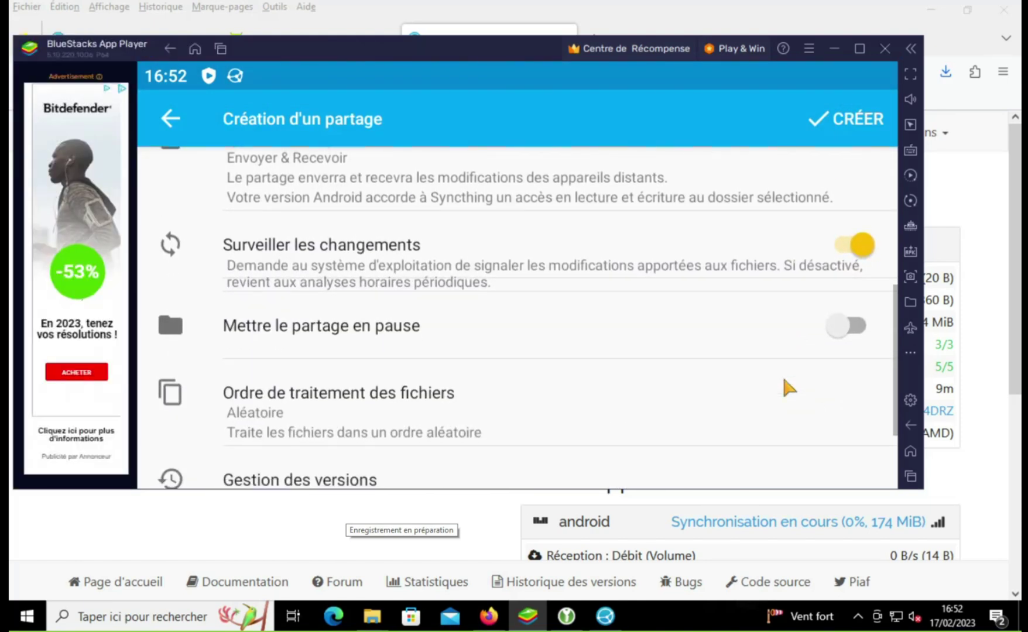
scroll(778, 304, up, 3)
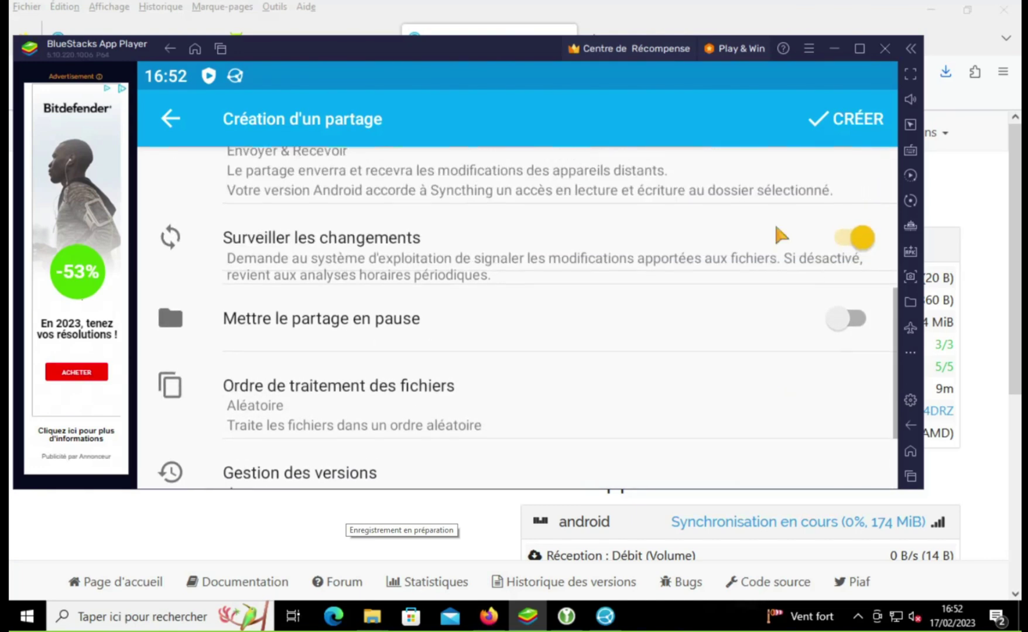
click(849, 130)
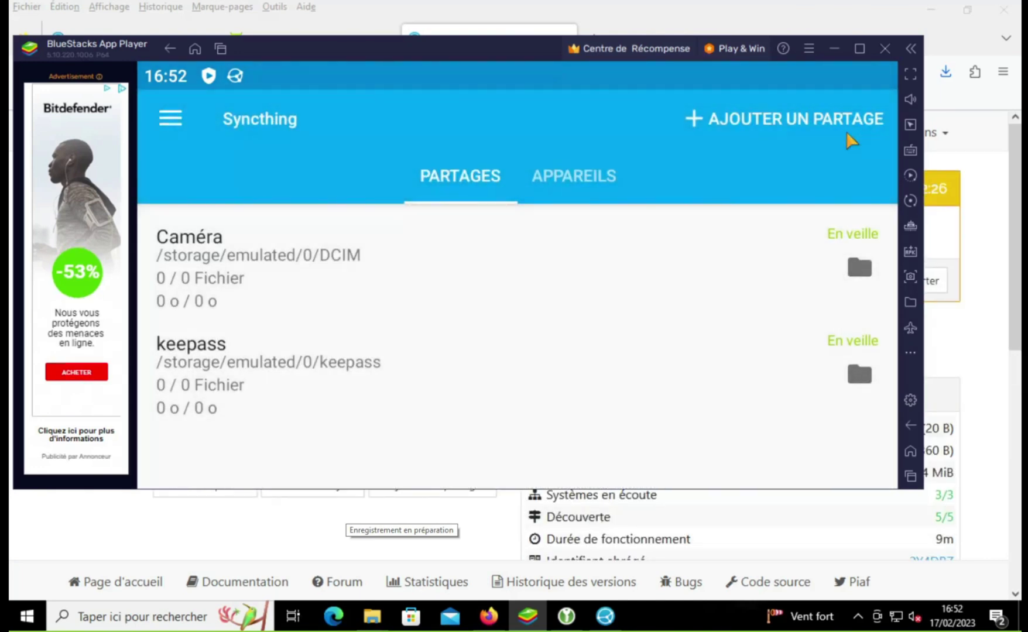
Step: On the desktop Syncthing, accept android's keepass share invitation, then return to BlueStacks
click(887, 14)
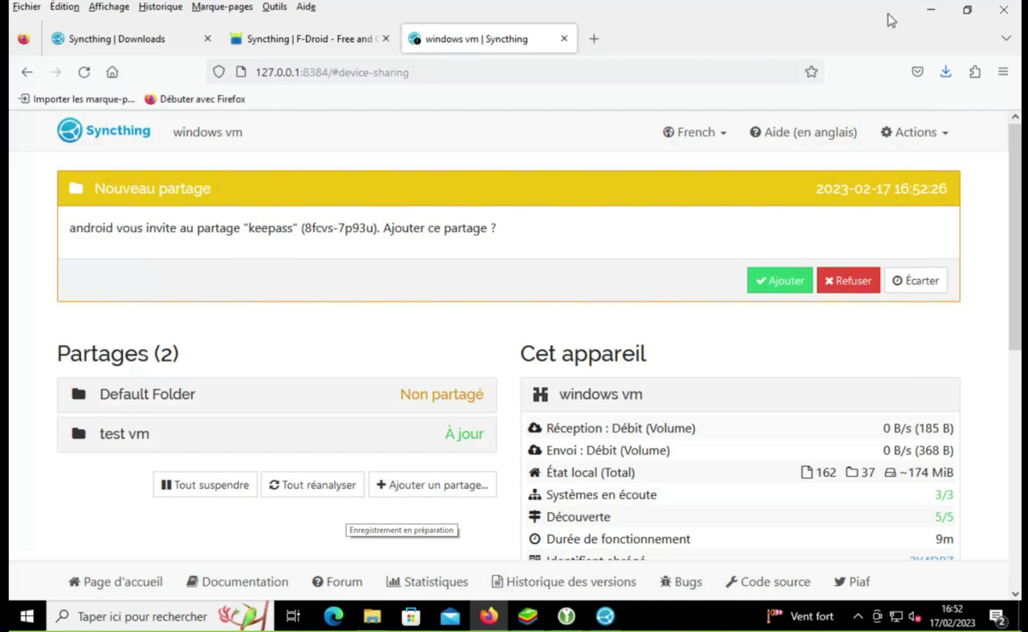
click(801, 285)
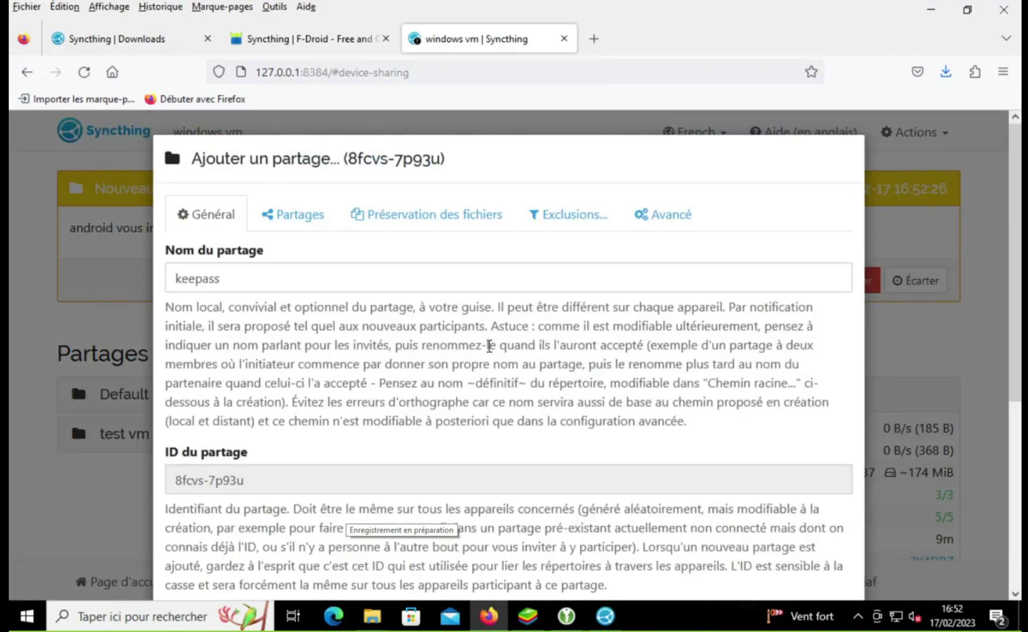
scroll(489, 346, down, 3)
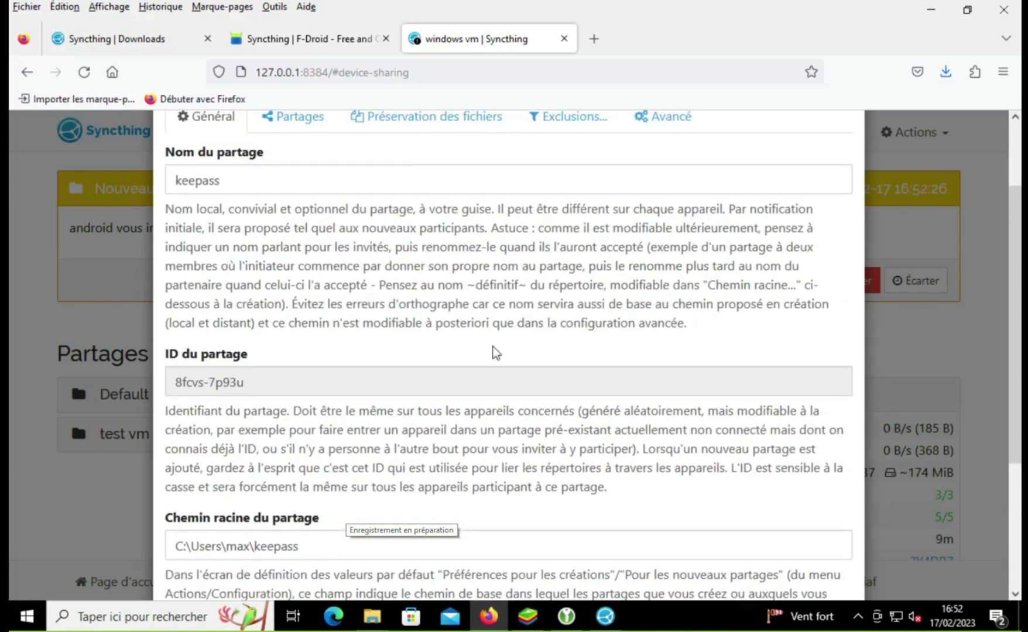
scroll(494, 350, up, 3)
scroll(495, 338, down, 5)
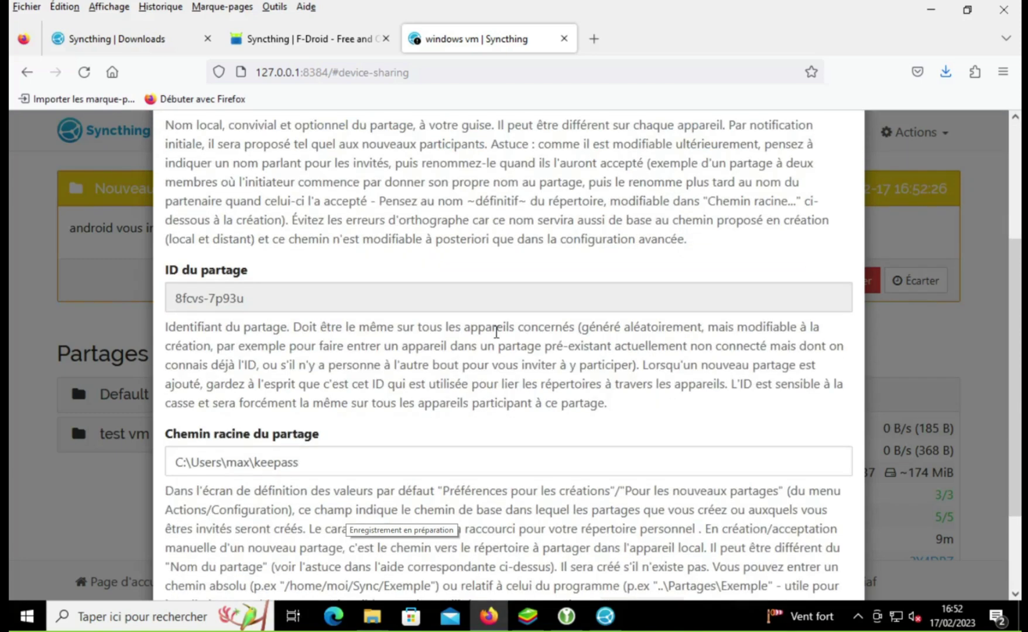
scroll(497, 338, up, 2)
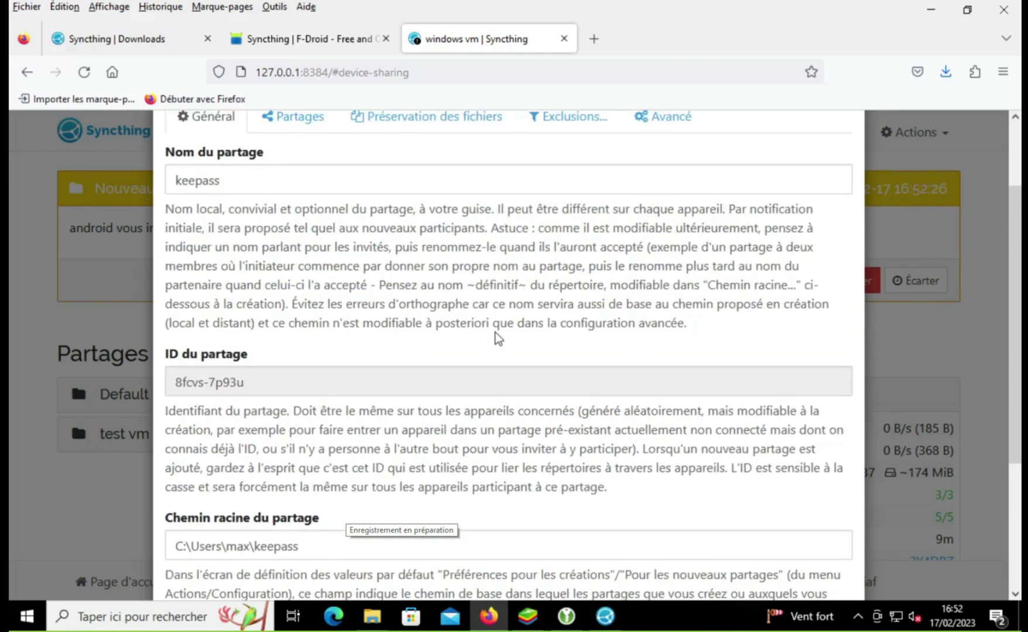
scroll(496, 339, up, 3)
scroll(496, 332, down, 1)
scroll(496, 332, down, 2)
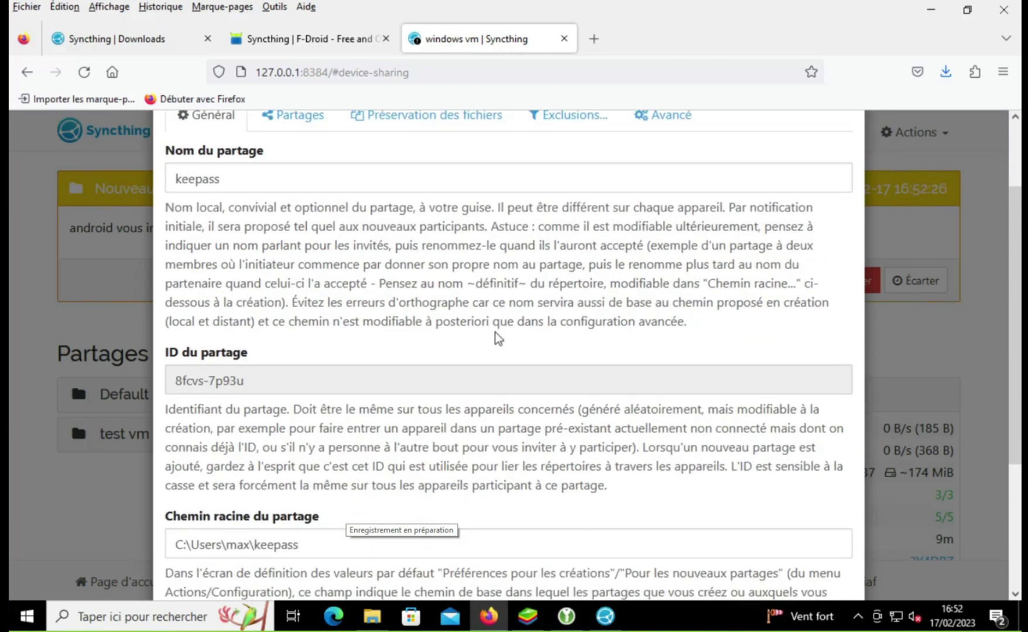
click(527, 616)
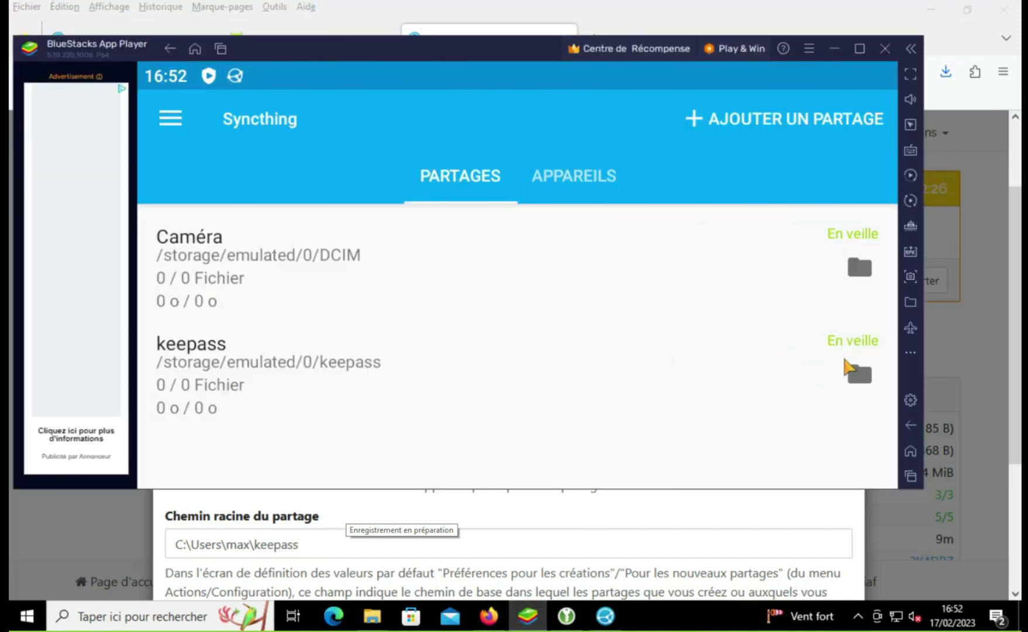
Step: Open the keepass share's settings on the phone to verify it, then go back to Firefox
click(859, 373)
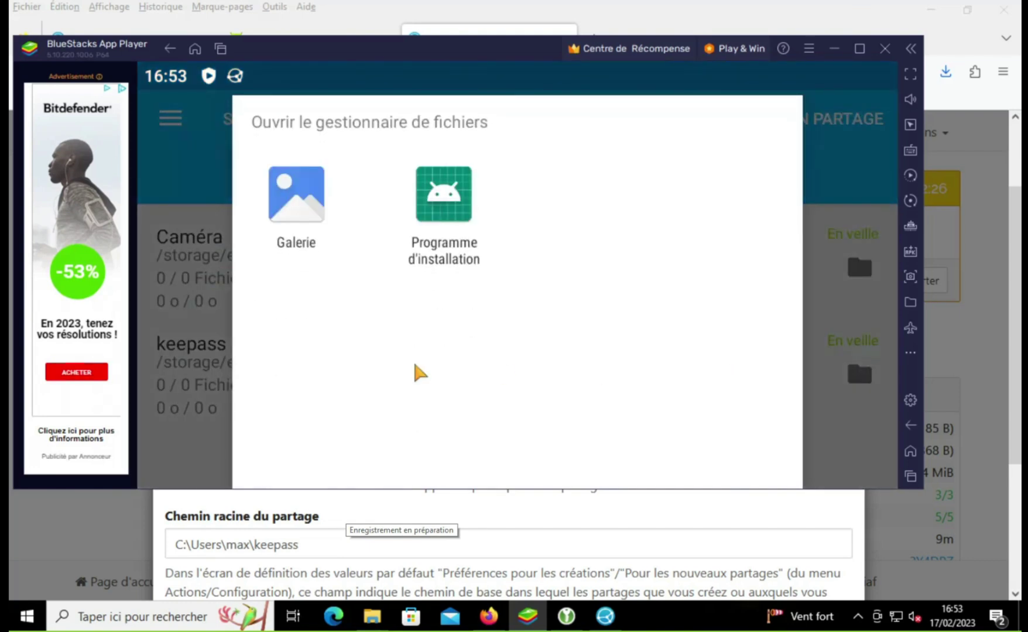
click(187, 360)
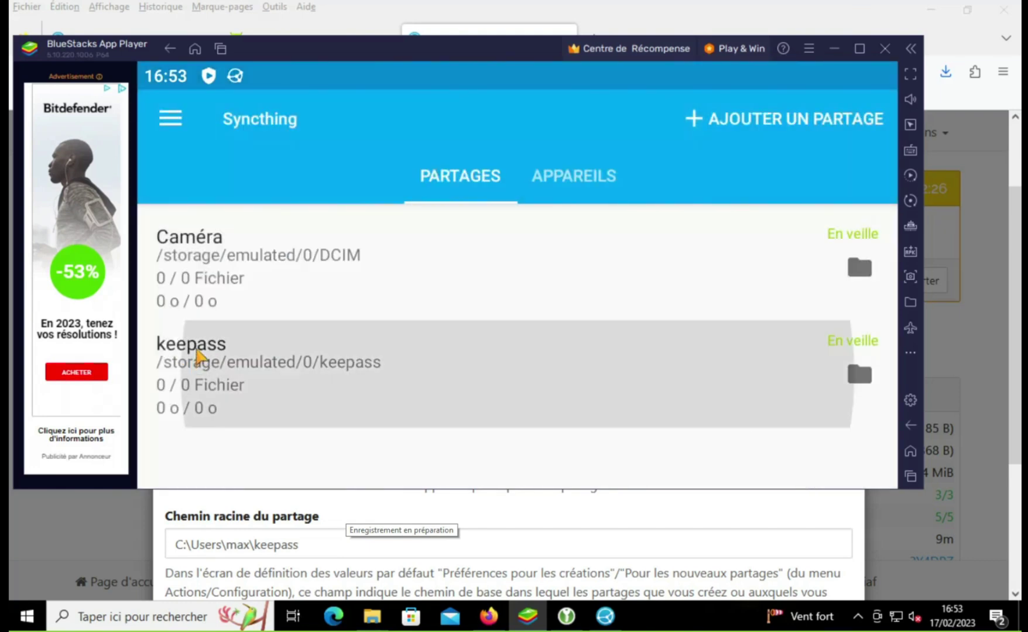
click(199, 353)
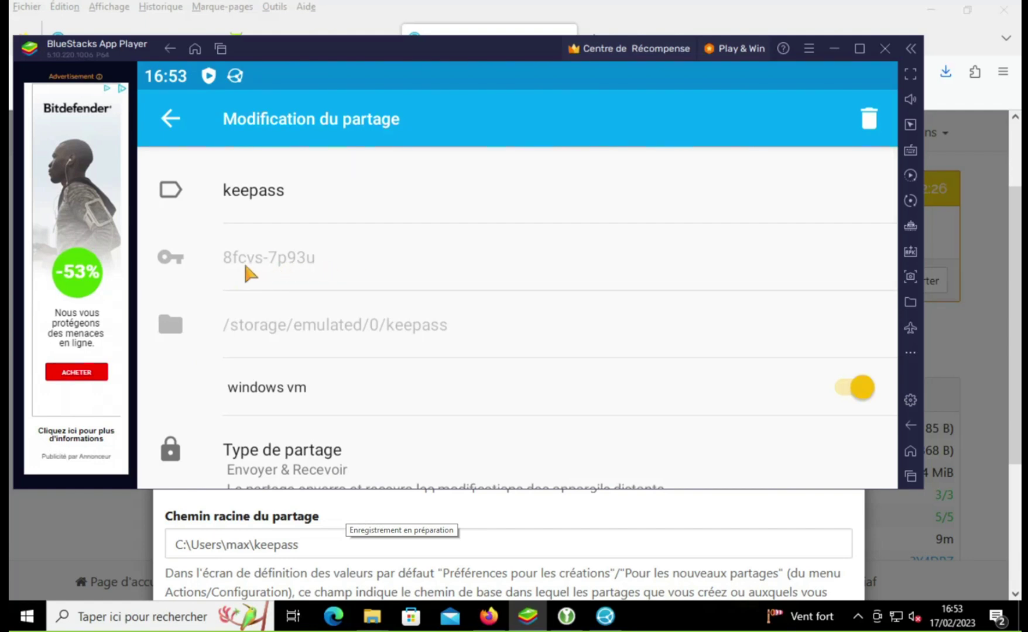
click(814, 14)
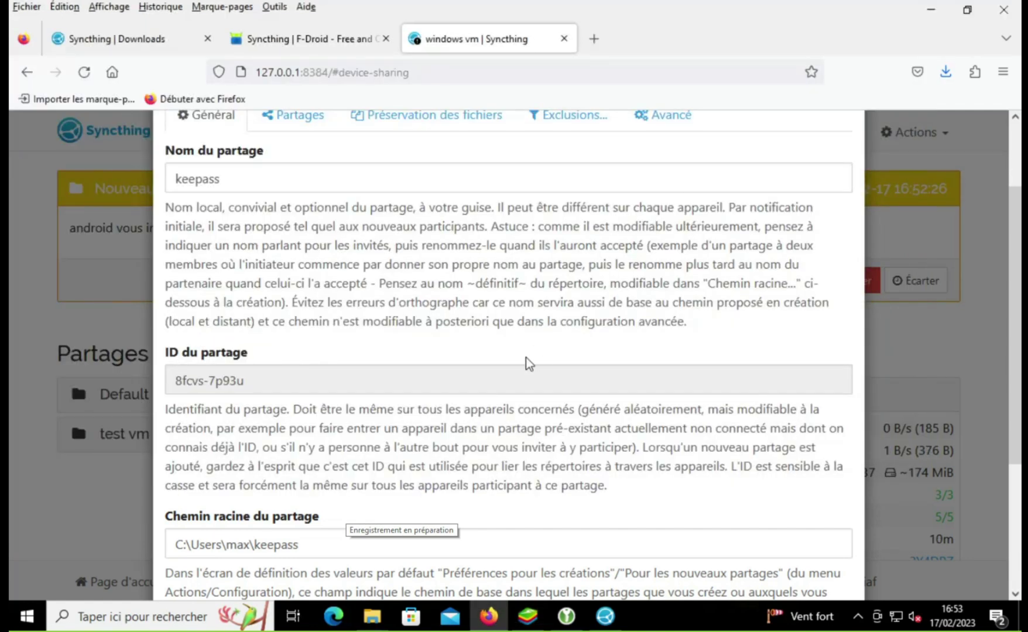
Step: Save the keepass share on the desktop with android ticked, then answer the Android notification
scroll(524, 361, down, 3)
scroll(403, 240, up, 5)
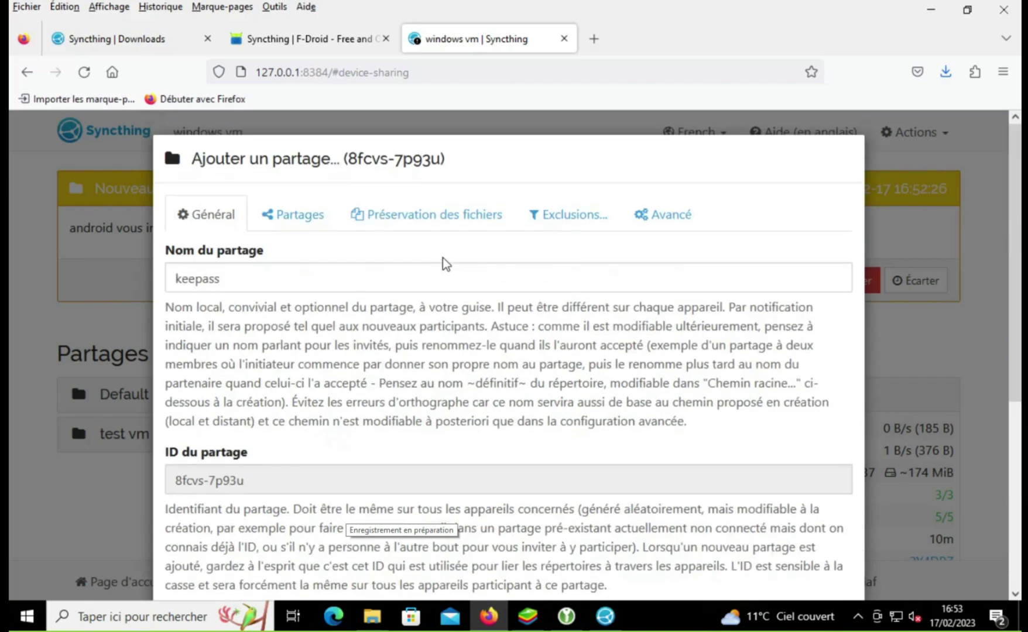
click(318, 226)
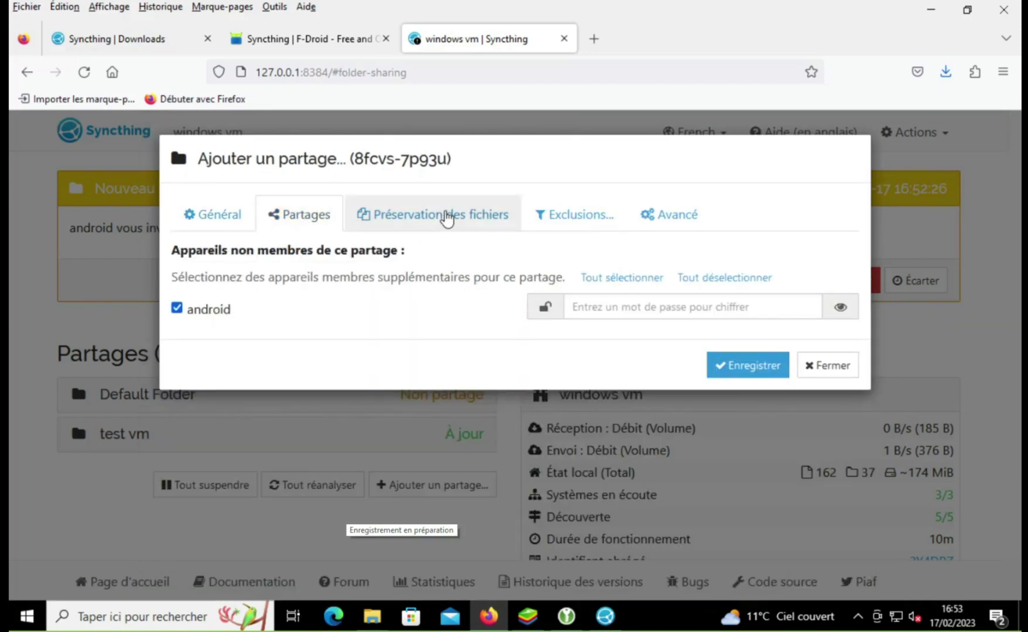
mouse_move(208, 316)
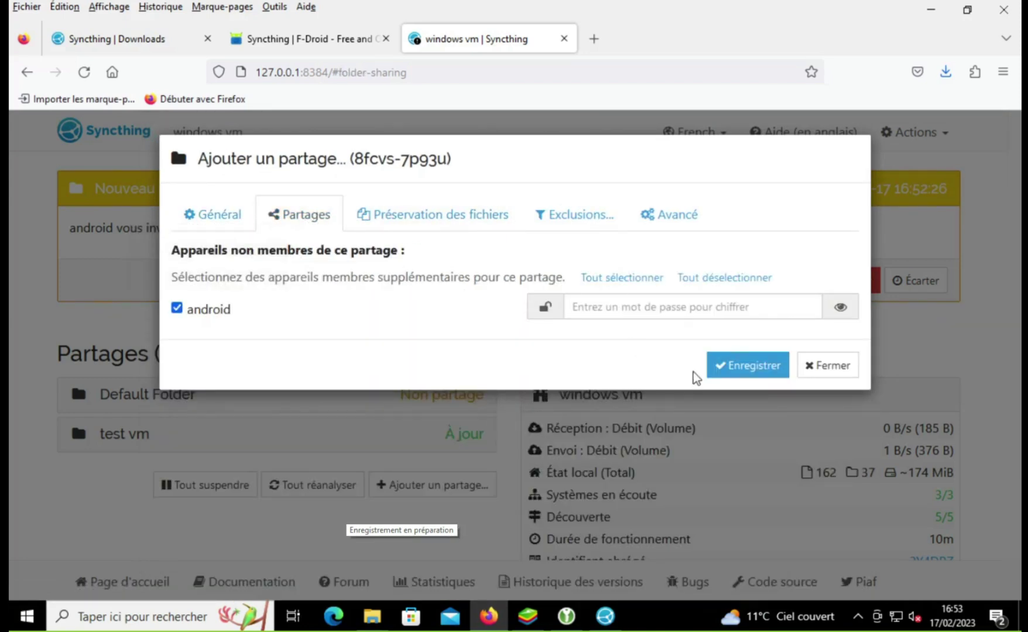
click(722, 373)
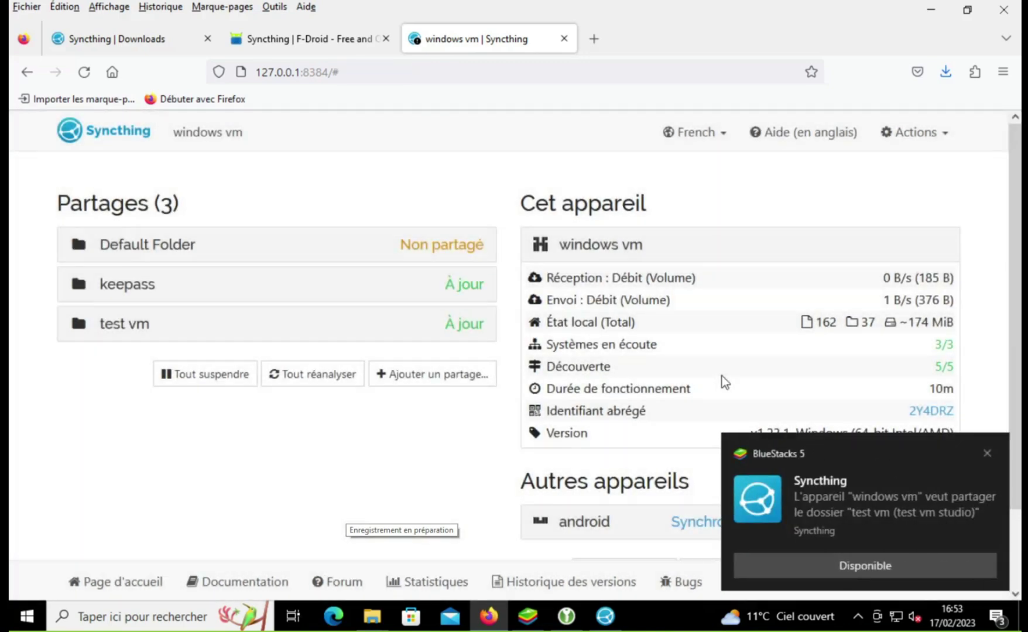
click(826, 559)
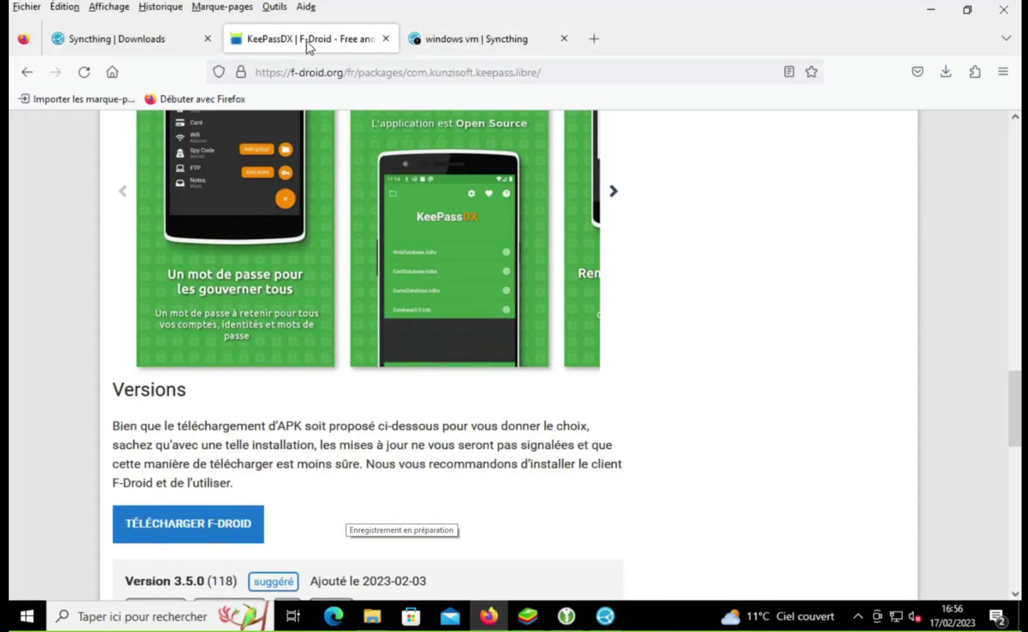
Step: Download the KeePassDX 3.5.0 APK (com.kunzisoft.keepass.libre_118.apk) and show it in Explorer
scroll(332, 237, down, 3)
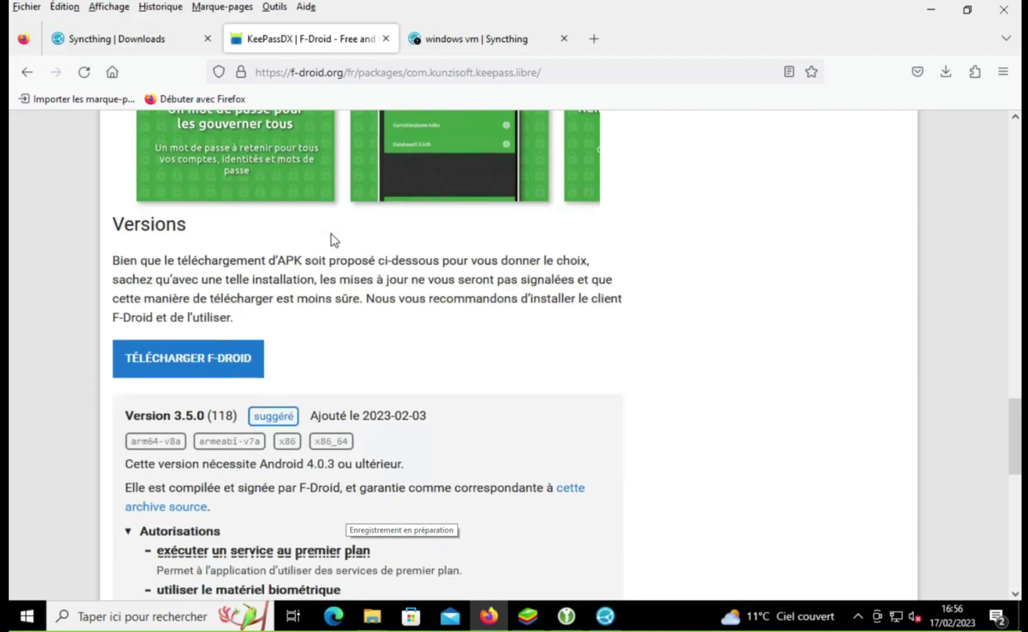
scroll(331, 233, down, 7)
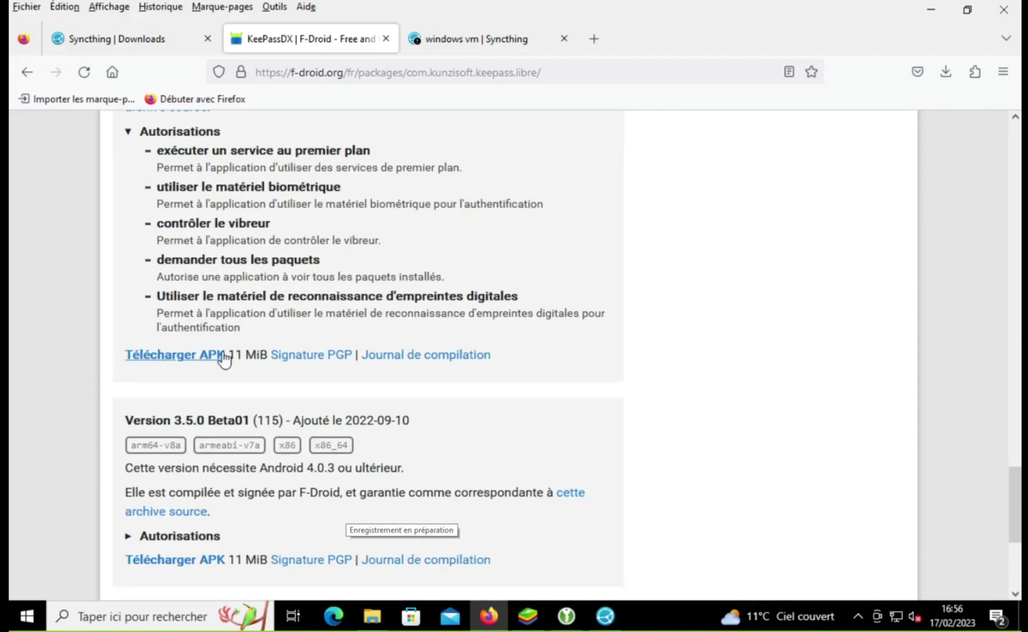
click(224, 358)
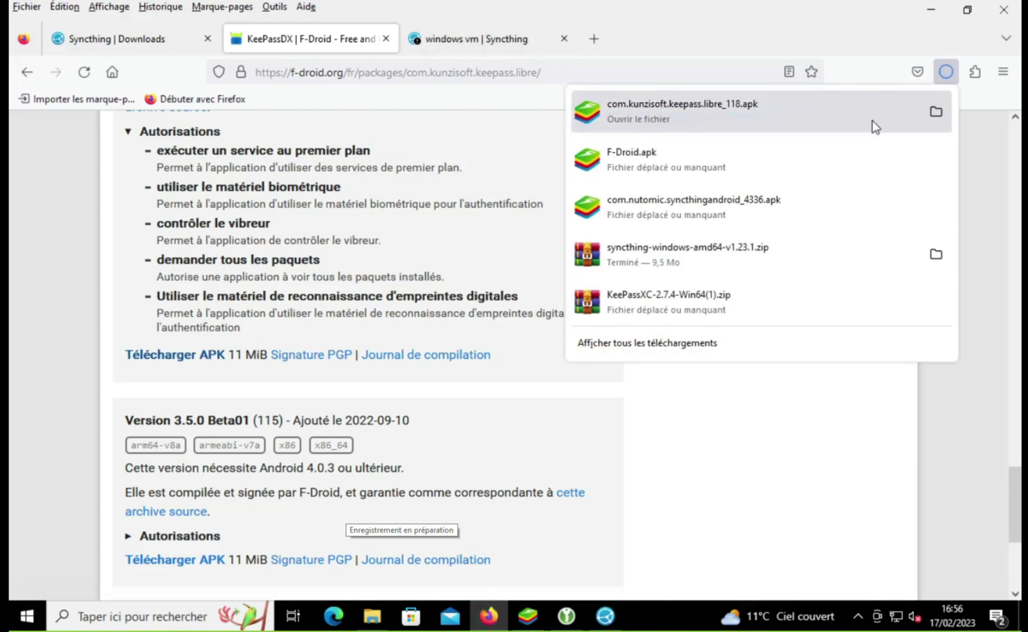
click(935, 111)
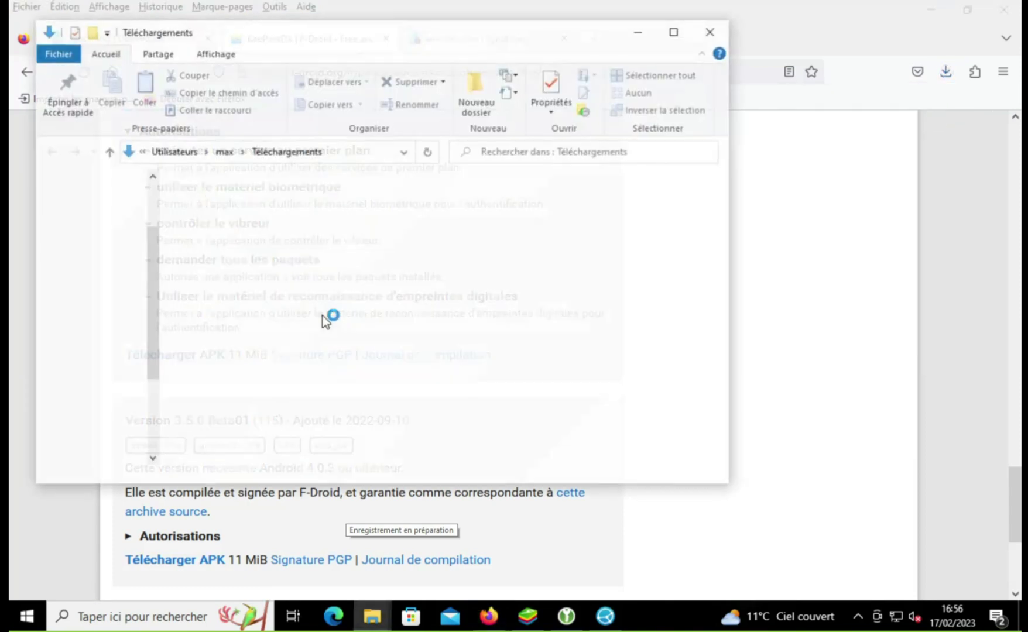
Step: Move the new APK into the KeePassXC folder, delete the old keepassdx package, and open the new one
drag(196, 260, 439, 223)
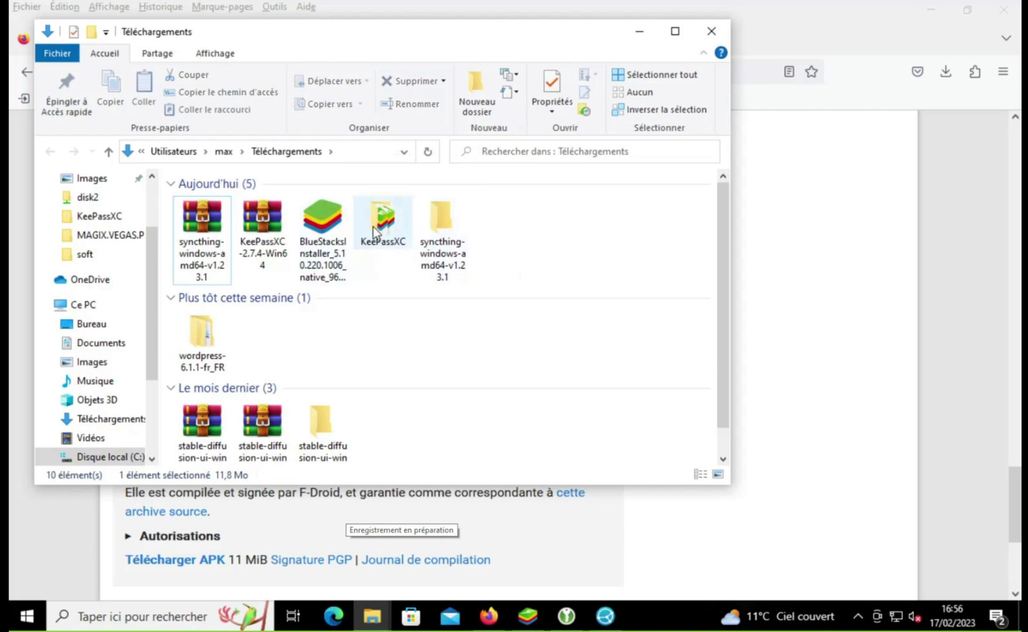
double_click(374, 233)
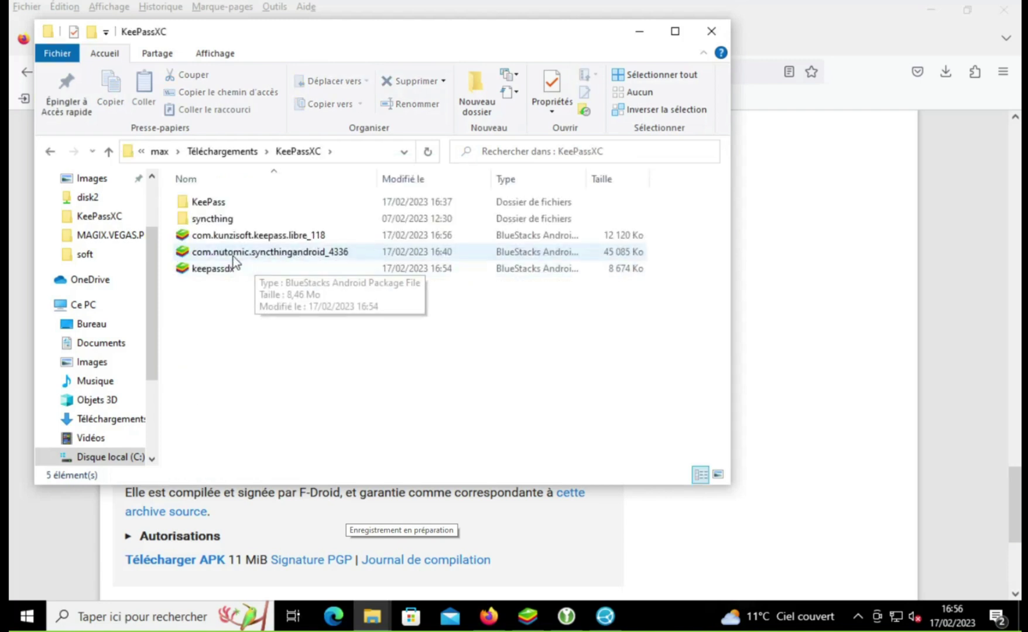
click(226, 275)
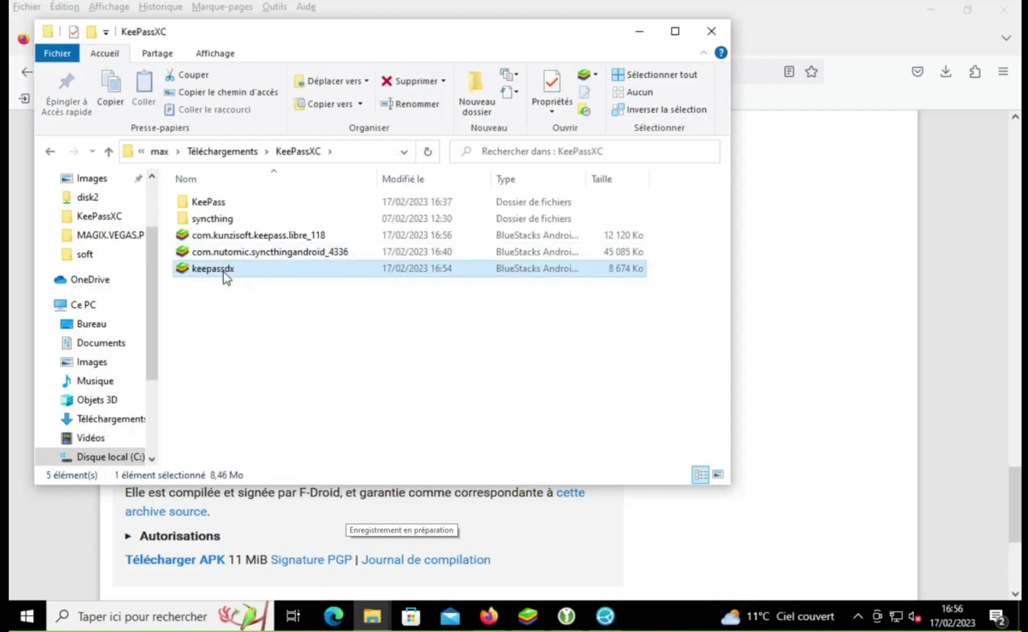
key(Delete)
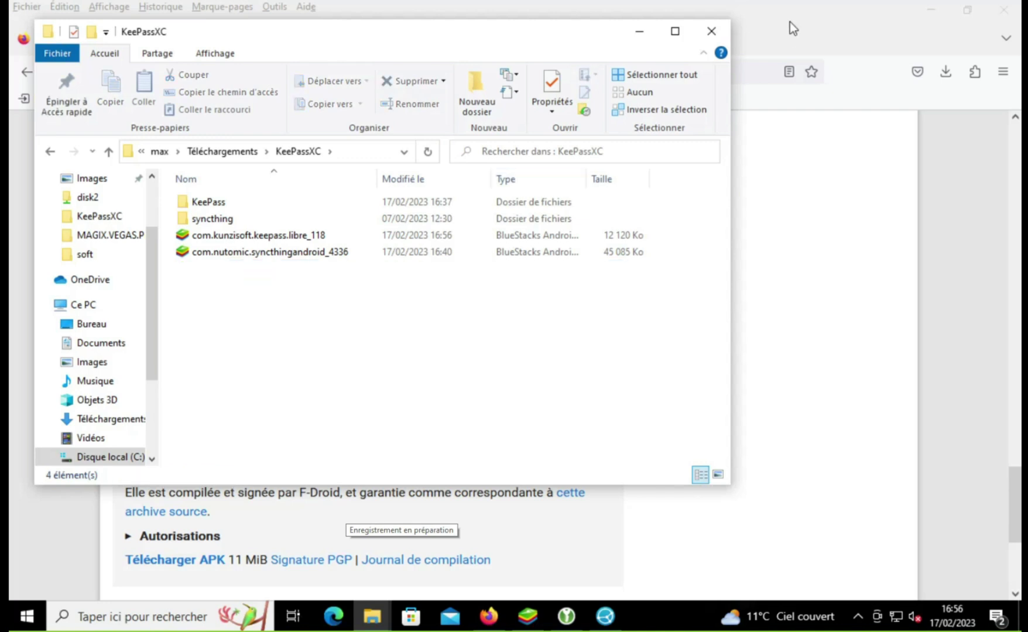
click(320, 236)
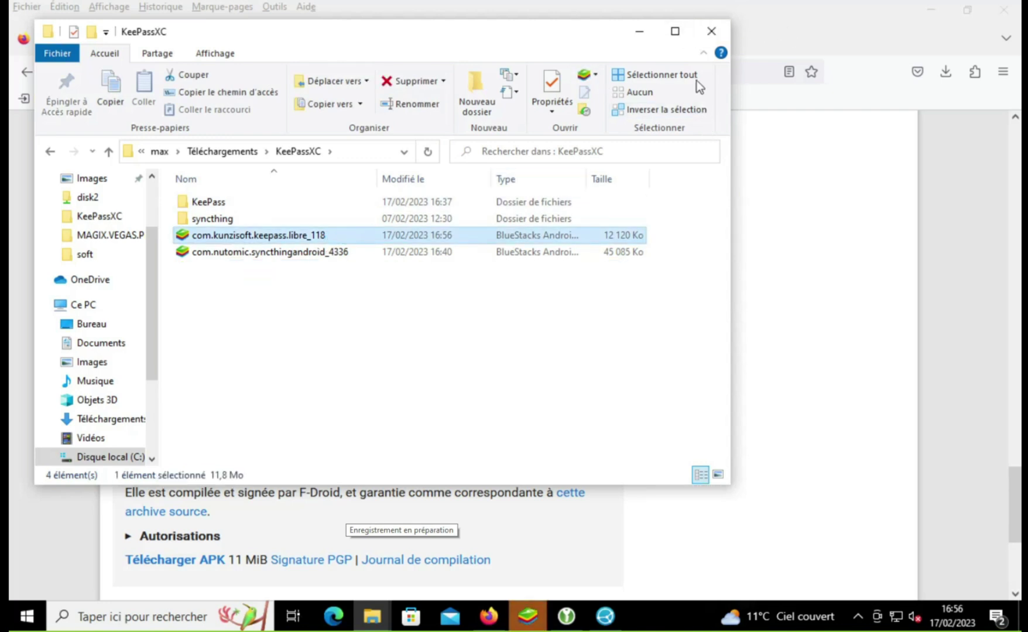
click(710, 32)
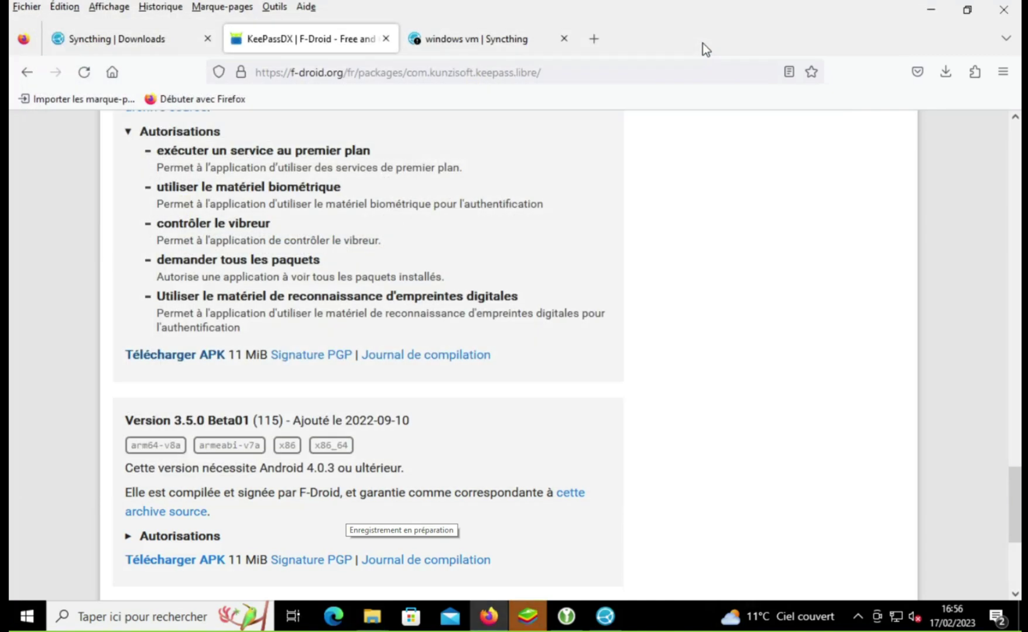
Step: Switch to BlueStacks, then back to Firefox's windows vm Syncthing page
click(539, 624)
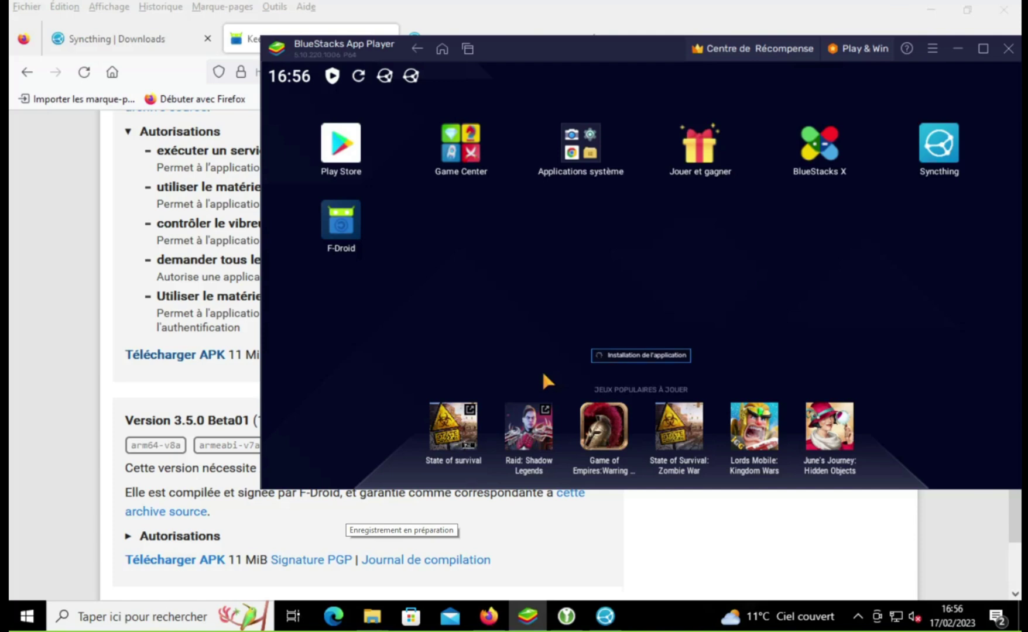
click(424, 9)
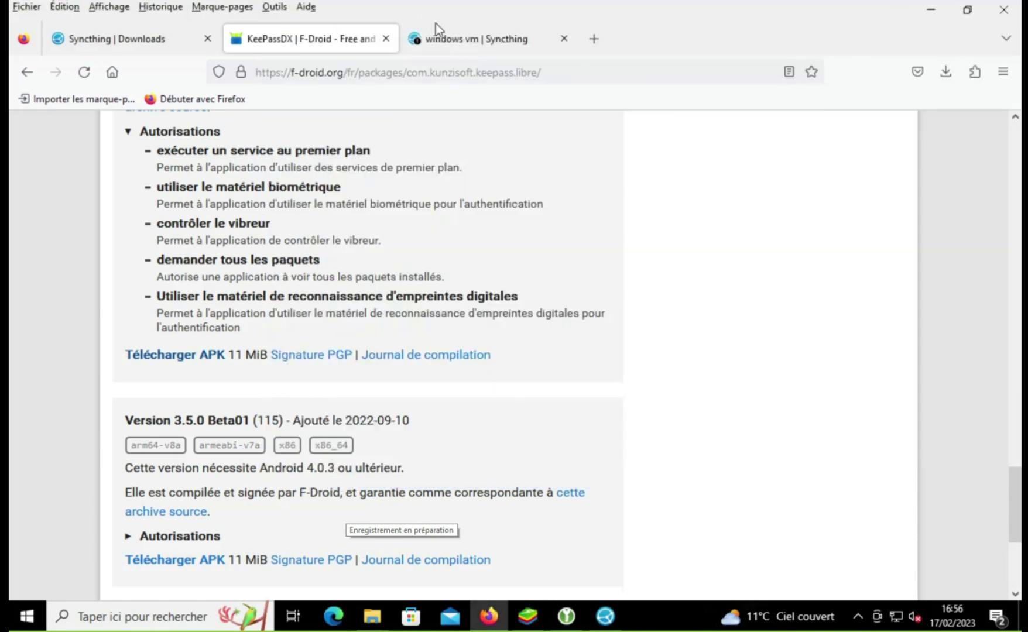
click(440, 38)
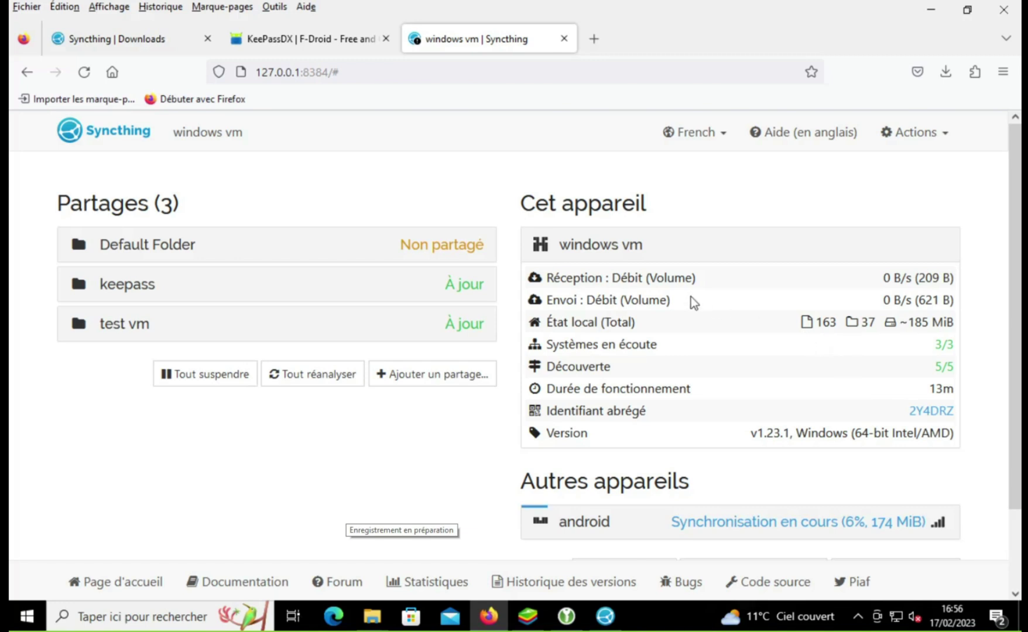
Step: Return to the KeePassDX F-Droid page in Firefox
click(284, 42)
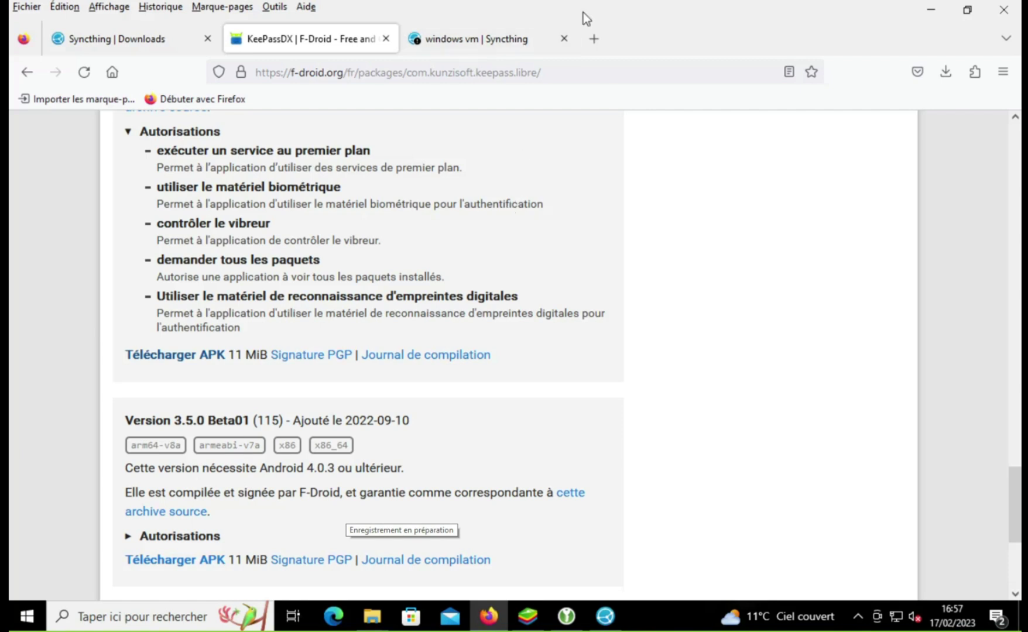
Step: Launch KeePassDX in BlueStacks and start creating a new database file
click(530, 606)
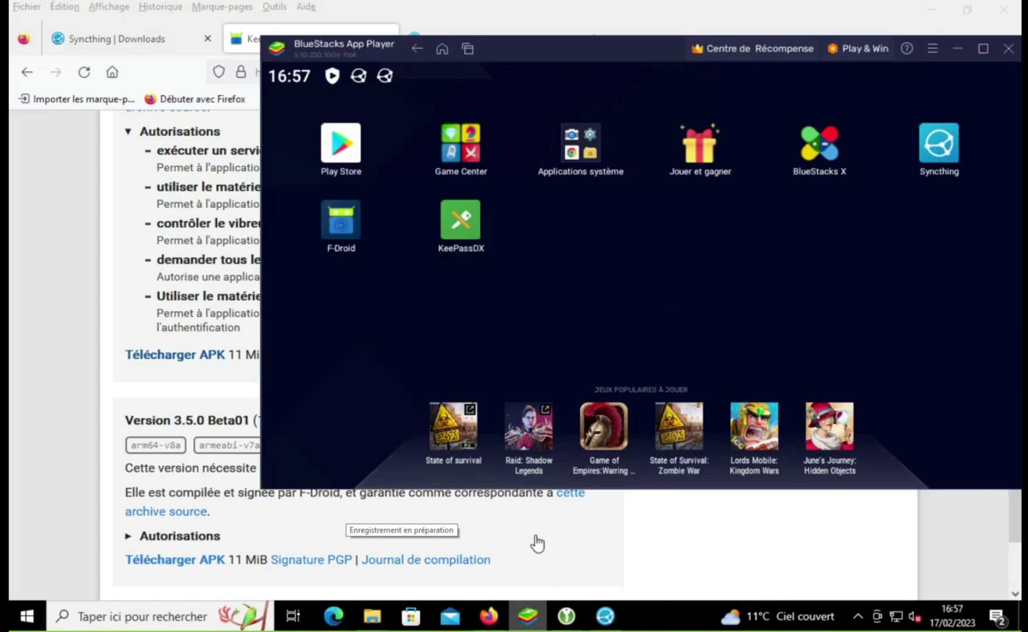
click(479, 241)
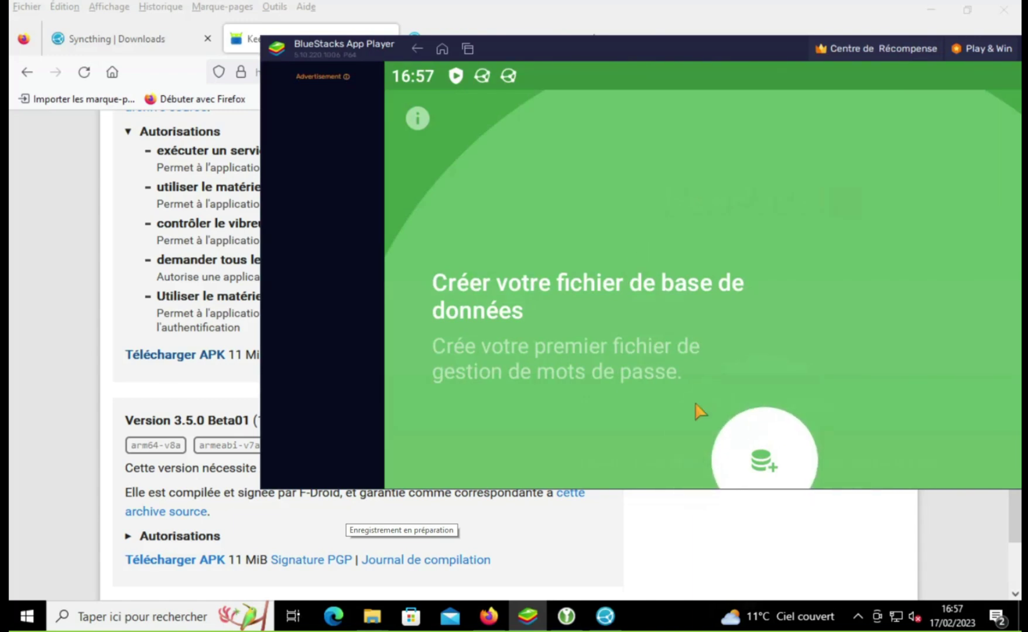
click(738, 457)
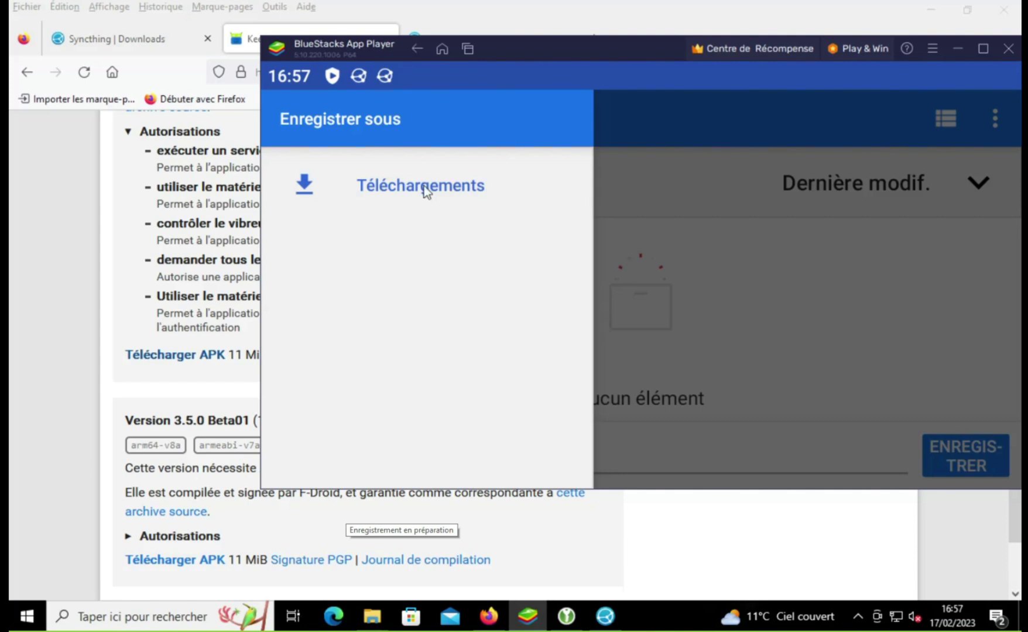
Step: Make internal storage available as a save location in the file browser's options
click(658, 219)
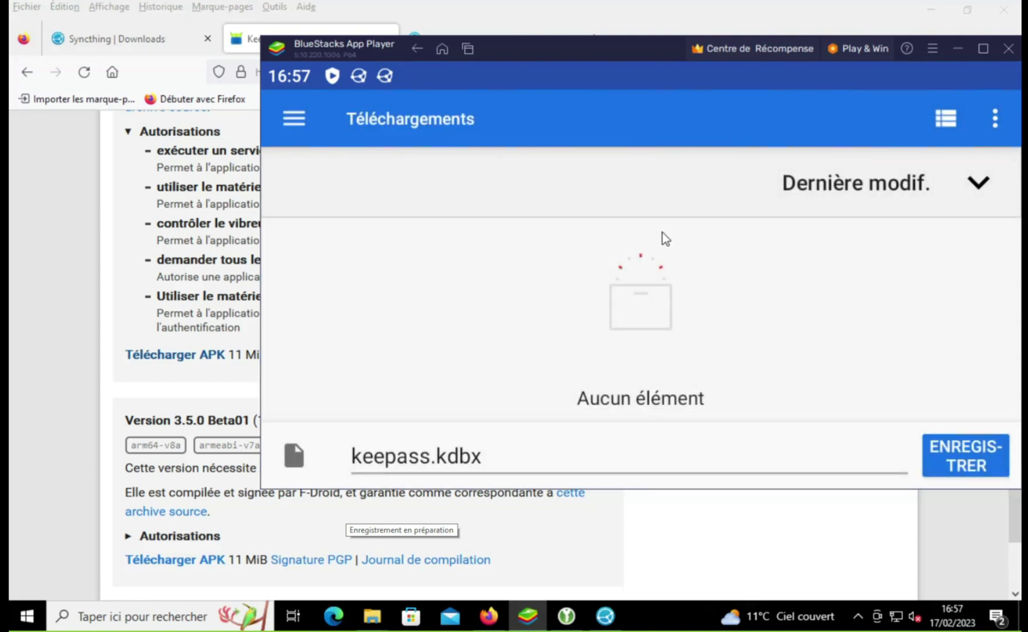
click(308, 121)
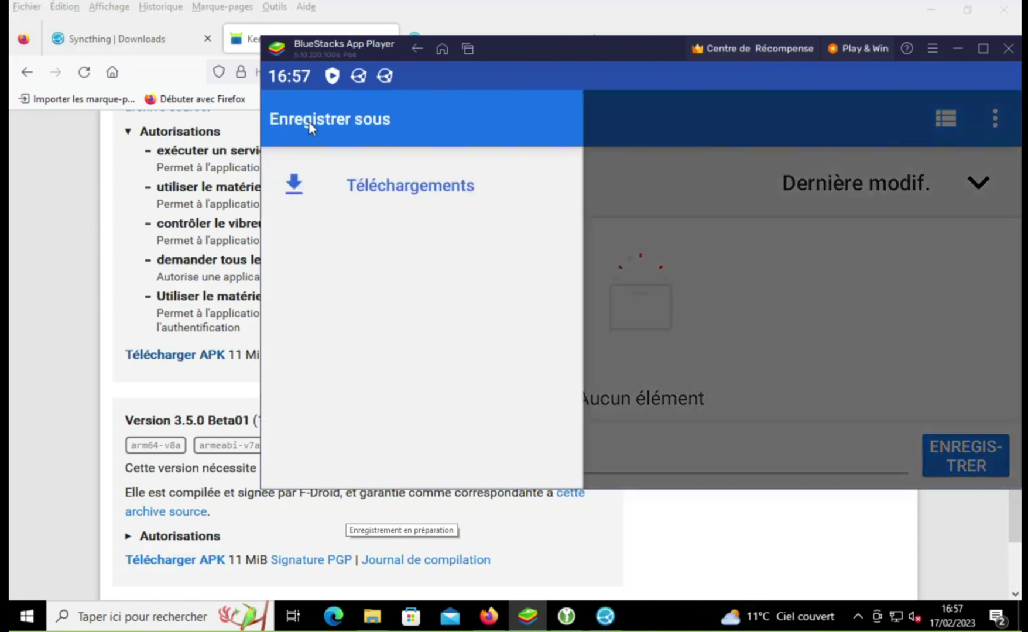
click(377, 184)
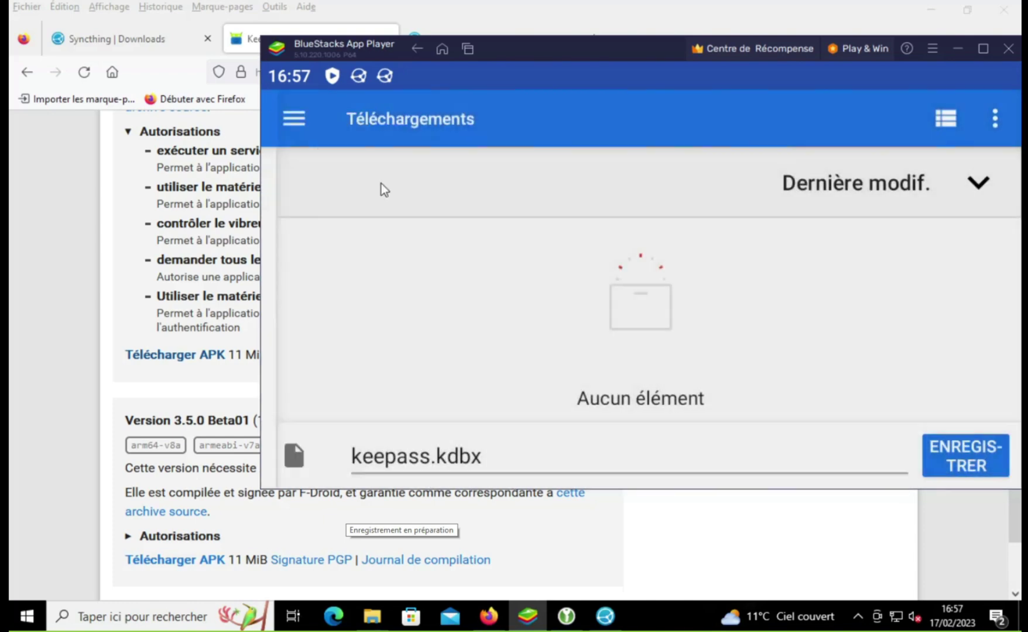
click(998, 119)
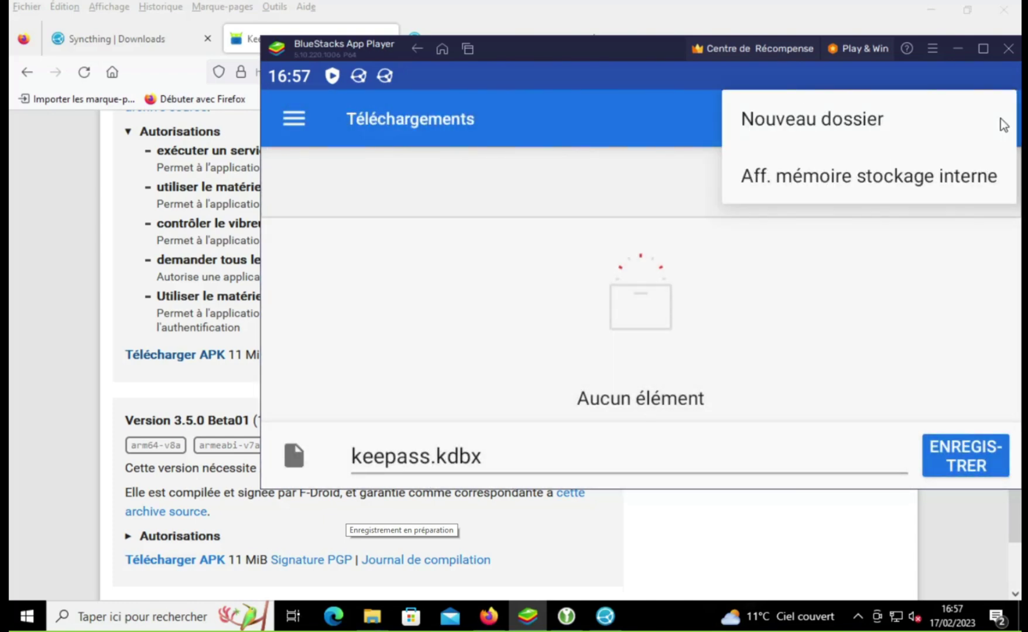
click(912, 175)
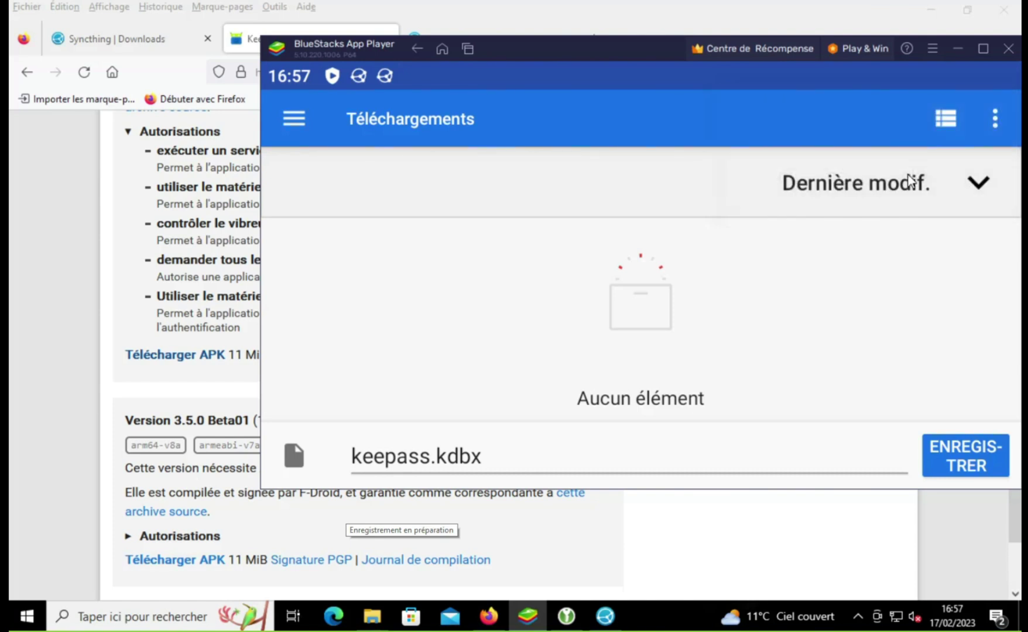
click(961, 200)
click(960, 198)
Step: Save the new database as keepass.kdbx in ONEPLUS A5000 > keepass
click(296, 120)
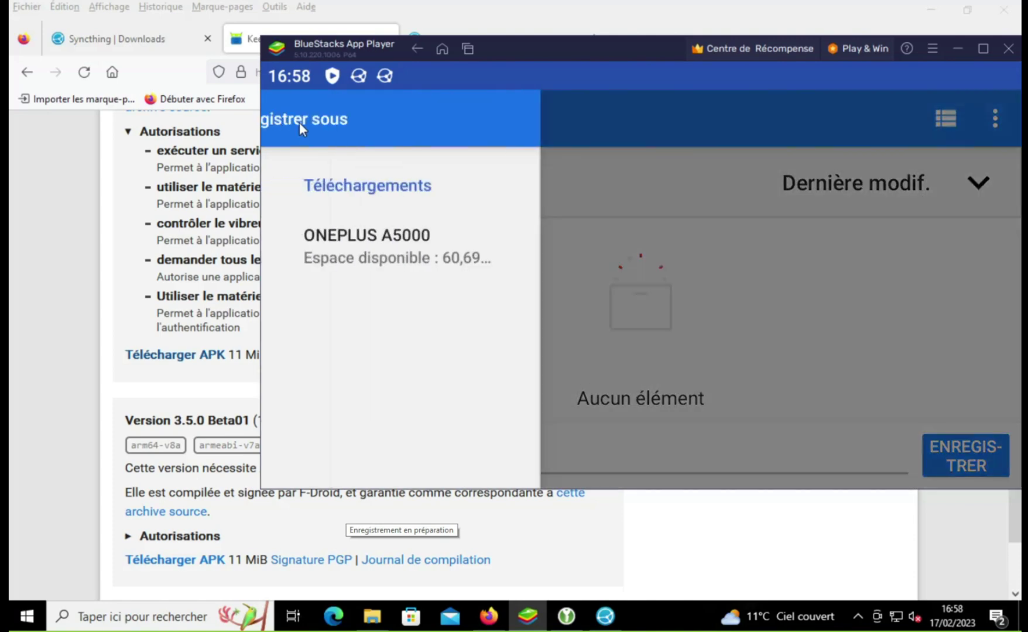
click(370, 253)
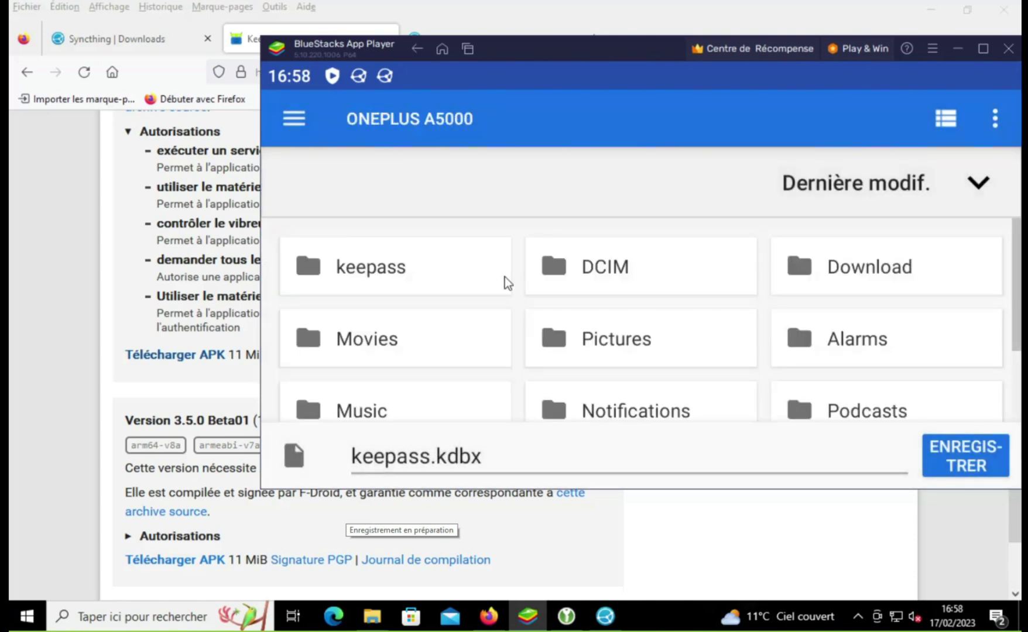
scroll(504, 279, down, 3)
scroll(504, 279, down, 5)
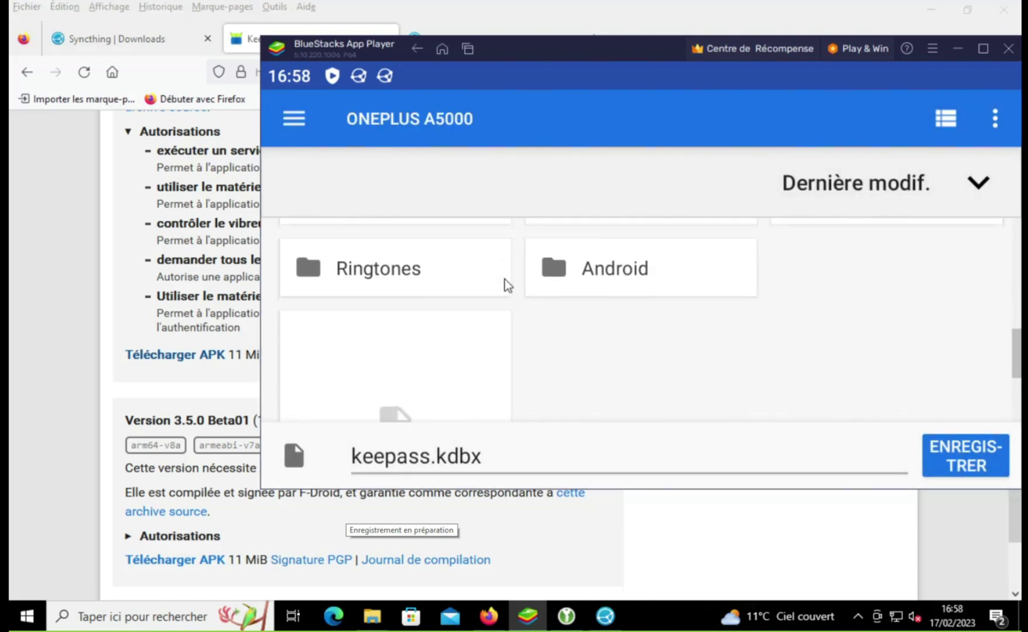
scroll(504, 279, down, 2)
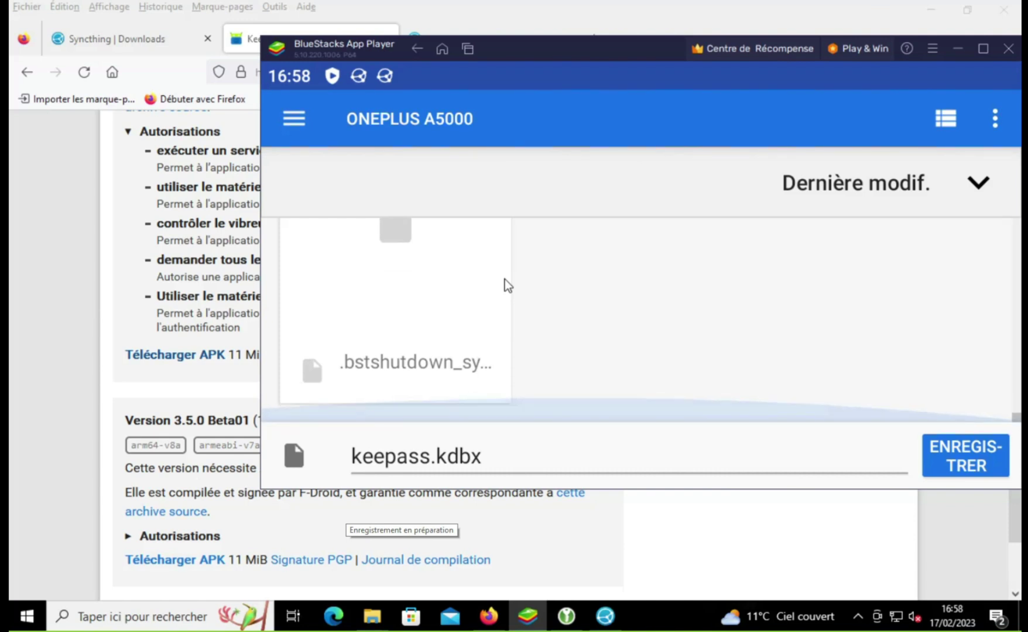
scroll(704, 319, up, 3)
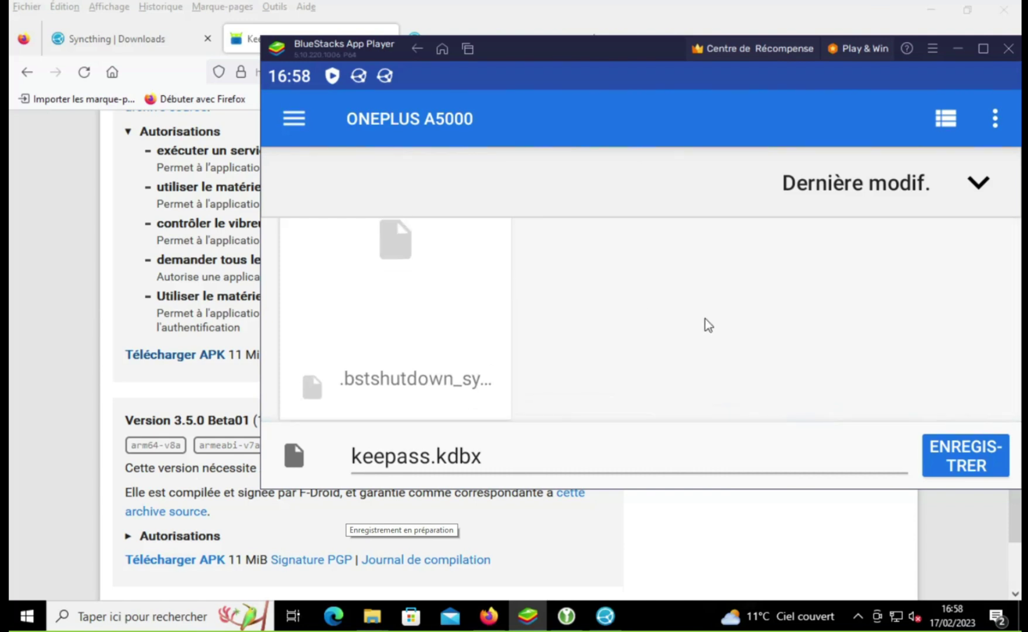
scroll(705, 319, up, 3)
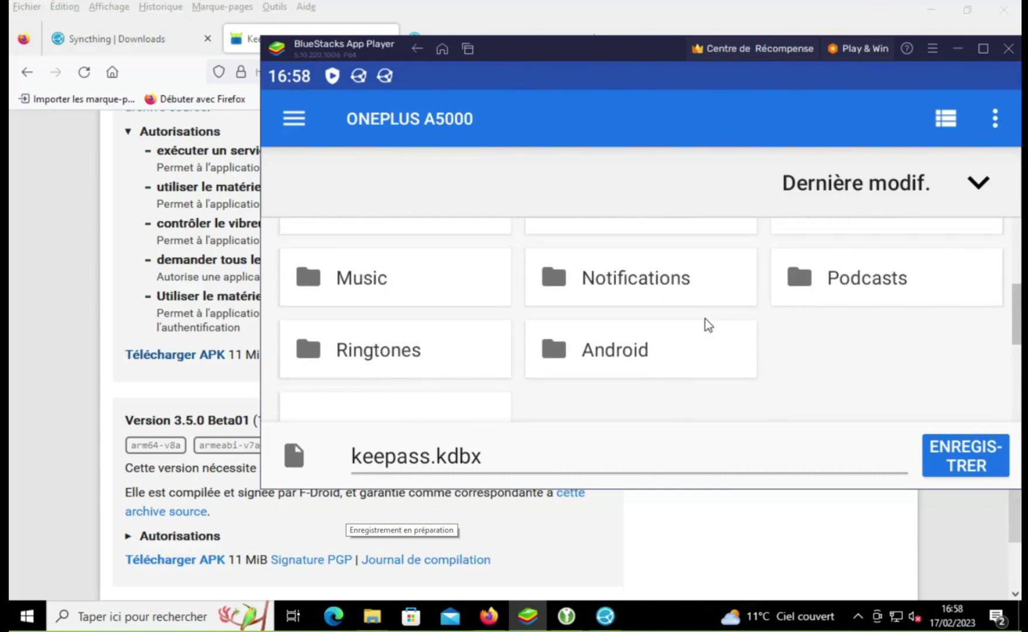
scroll(705, 319, up, 2)
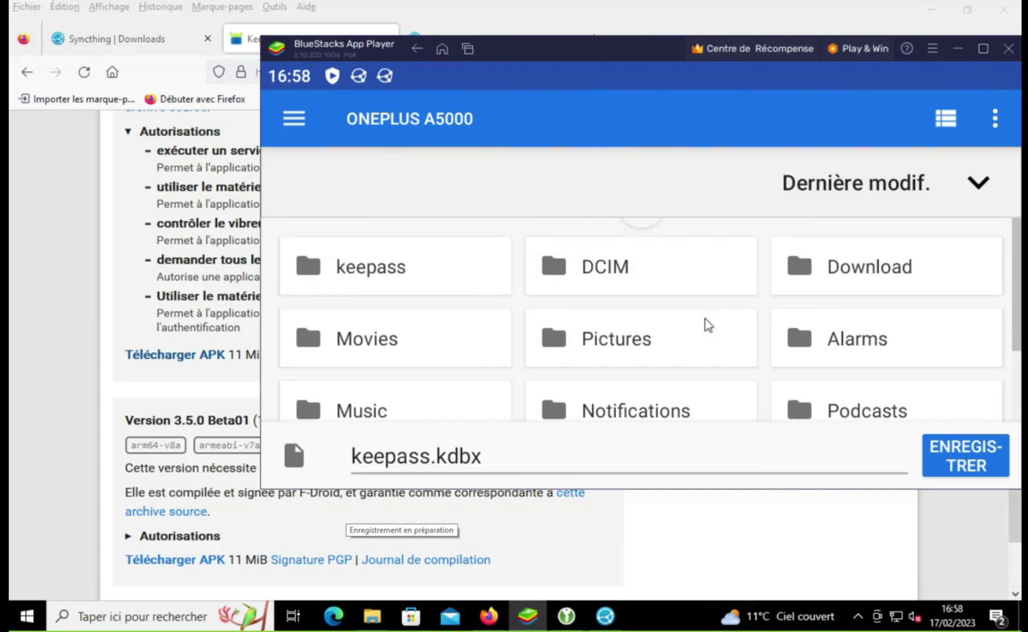
click(358, 270)
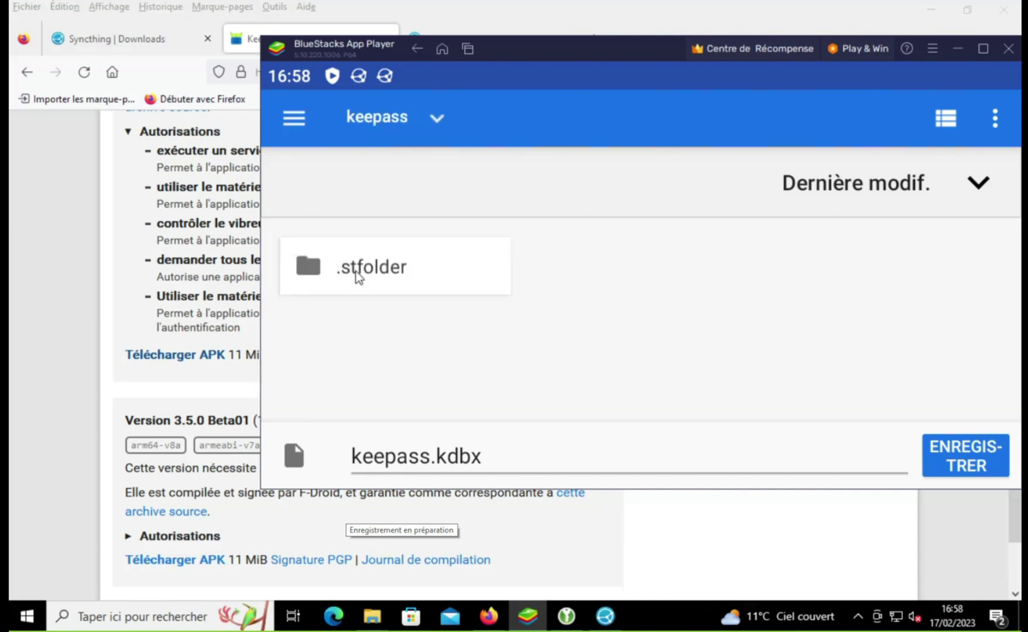
click(942, 448)
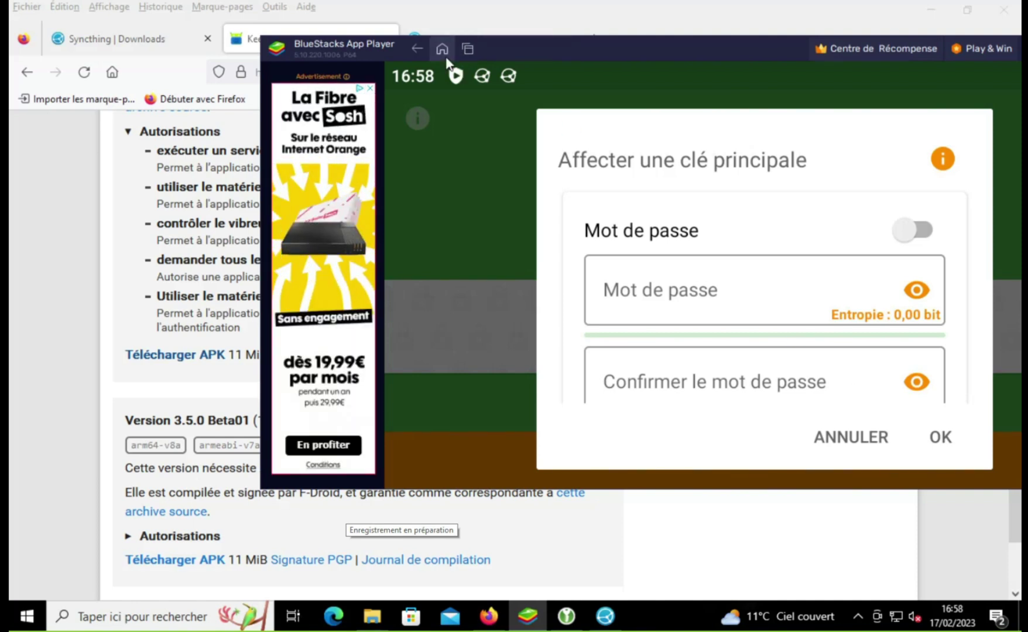
Step: Open and close the notification shade, then leave the master key dialog for the Android home screen
click(481, 82)
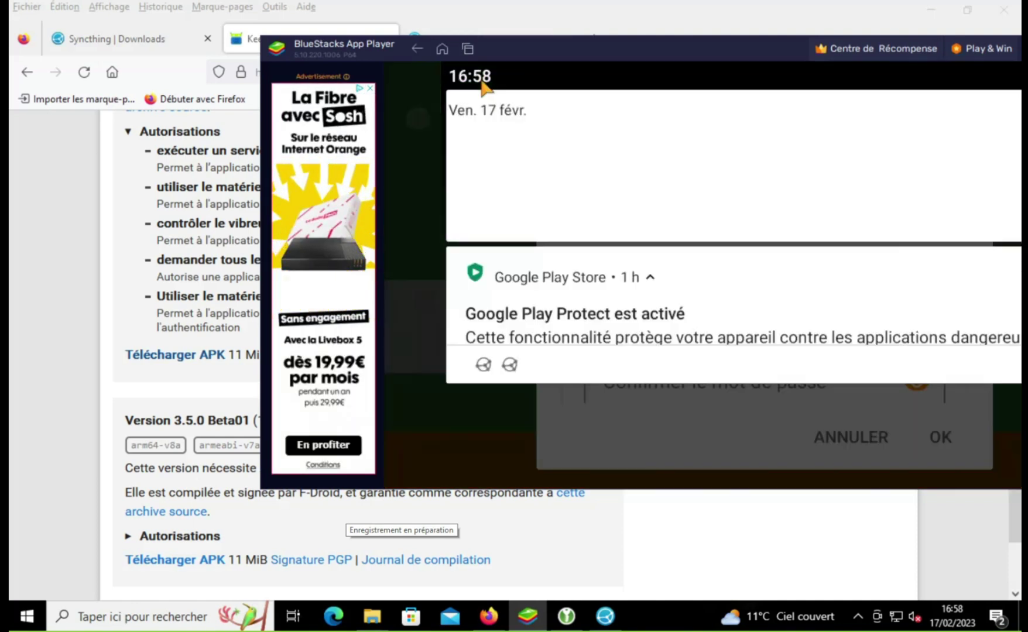
click(481, 82)
click(481, 82)
click(483, 83)
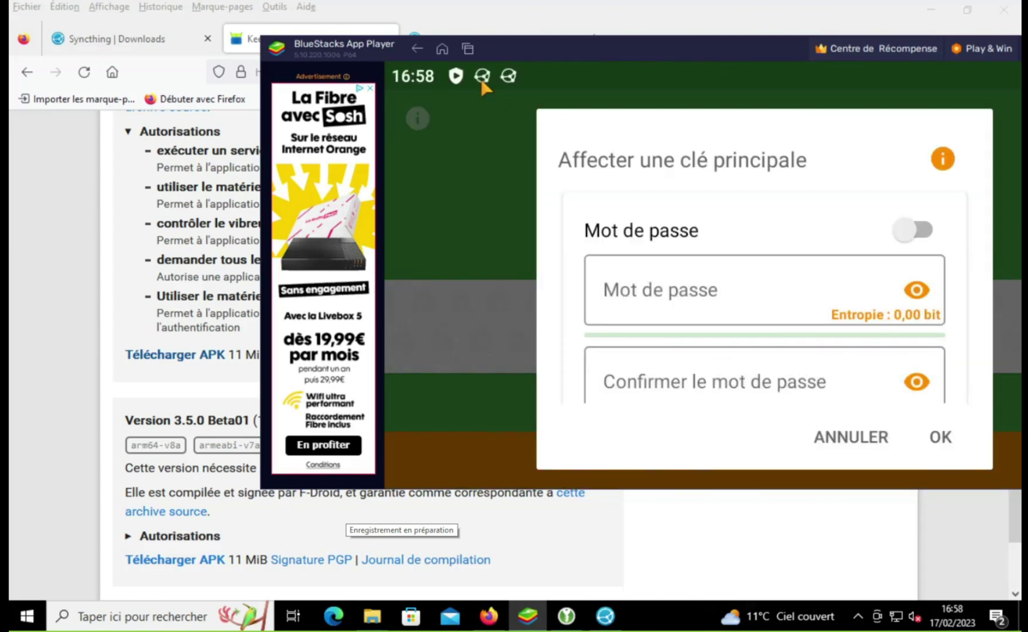
click(484, 82)
click(486, 80)
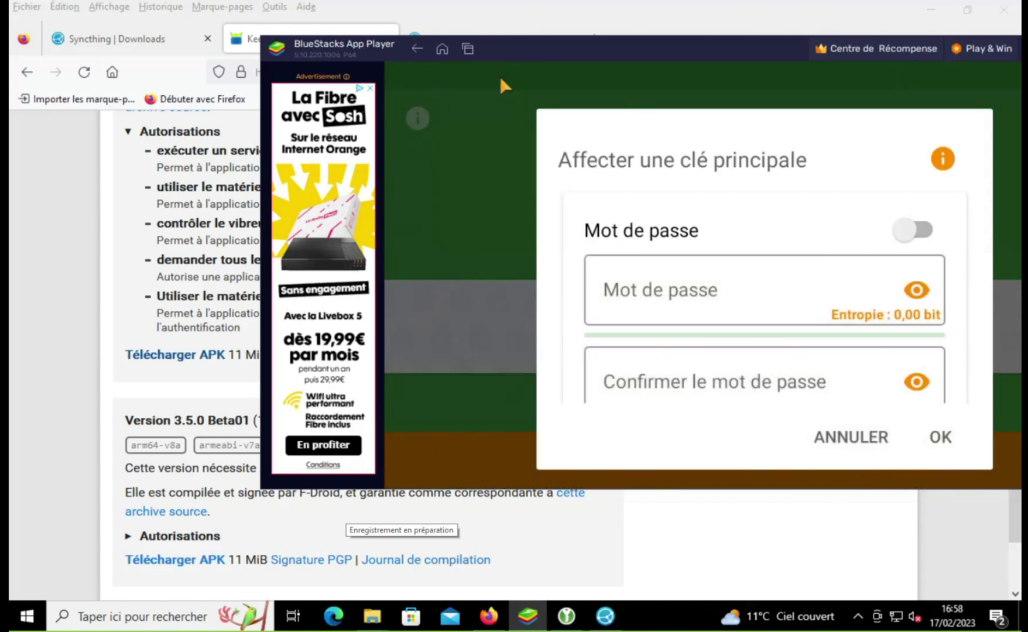
click(443, 57)
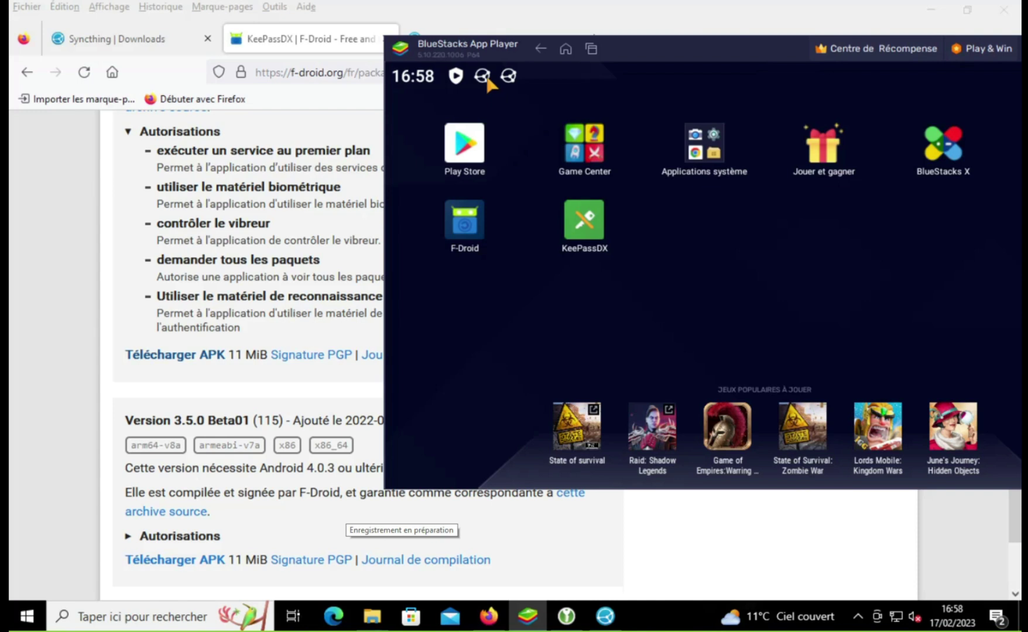
click(591, 48)
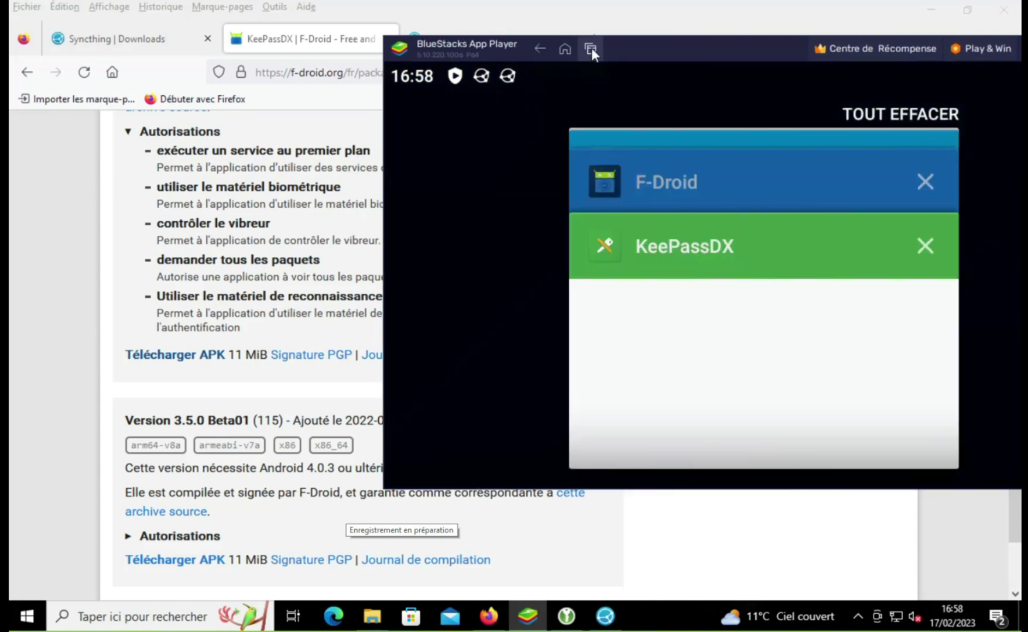
click(522, 150)
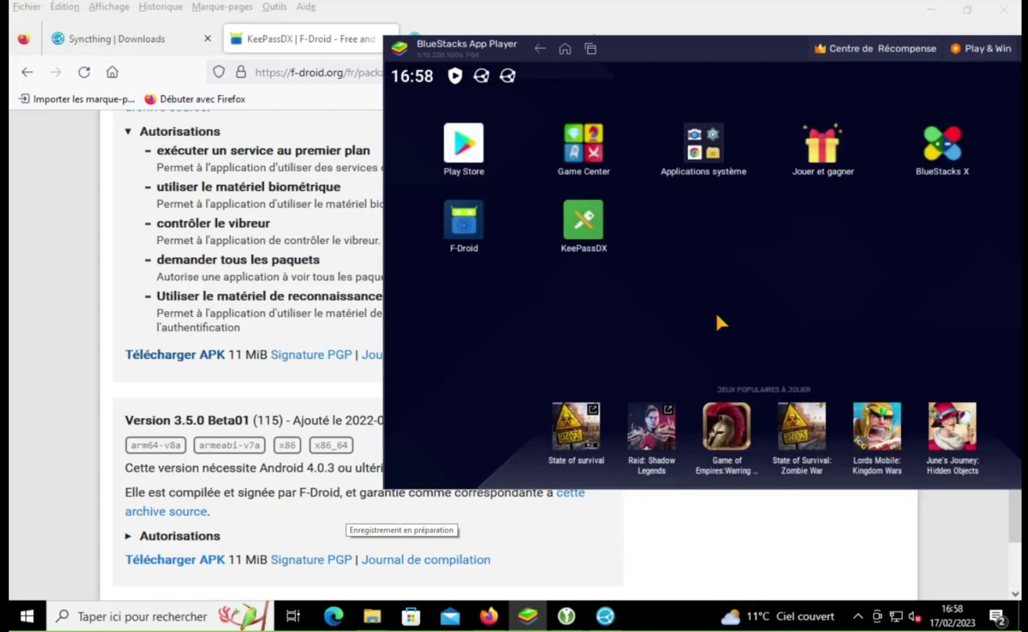
click(728, 153)
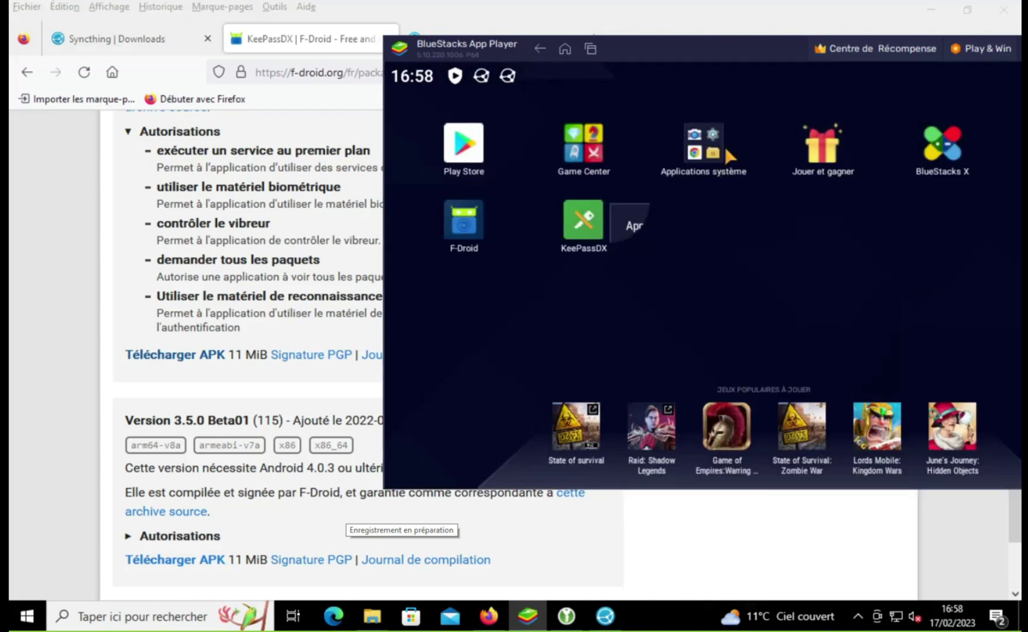
click(747, 117)
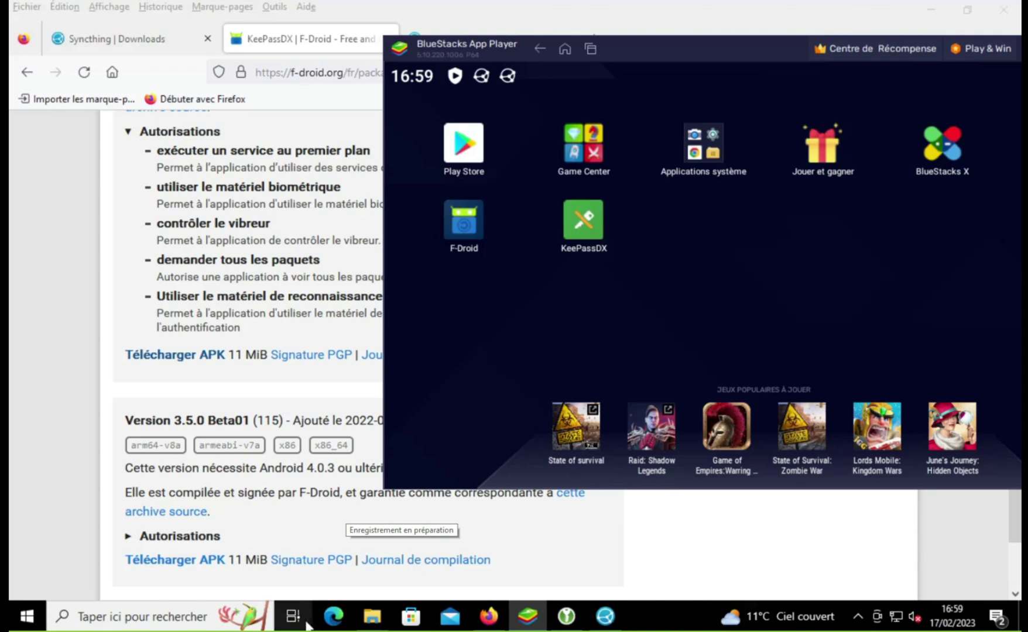
Step: From the KeePassXC downloads folder, install com.nutomic.syncthingandroid_4336 into BlueStacks
mouse_move(375, 617)
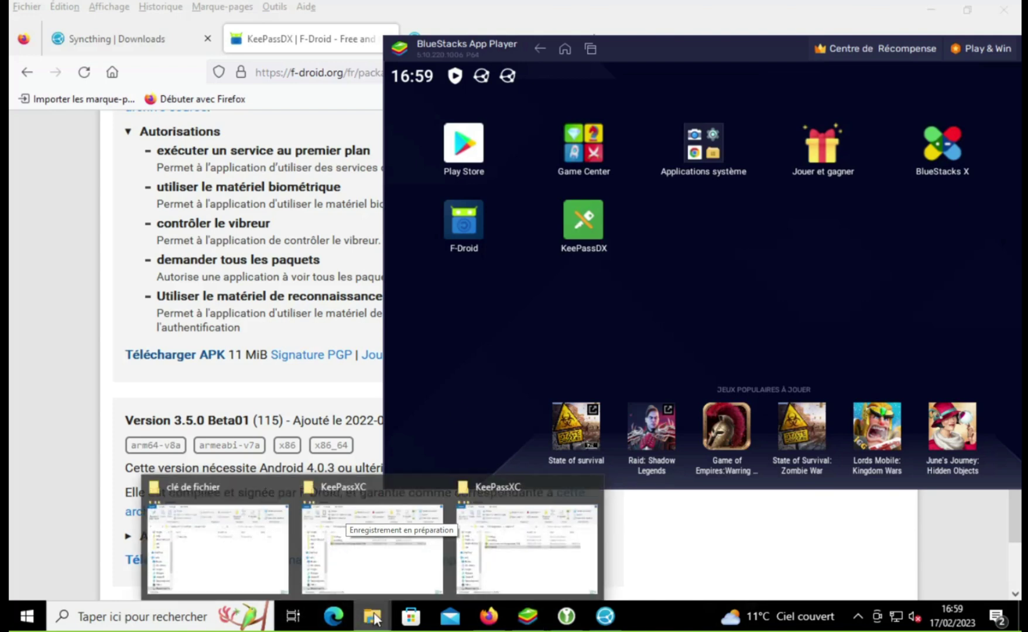
mouse_move(275, 559)
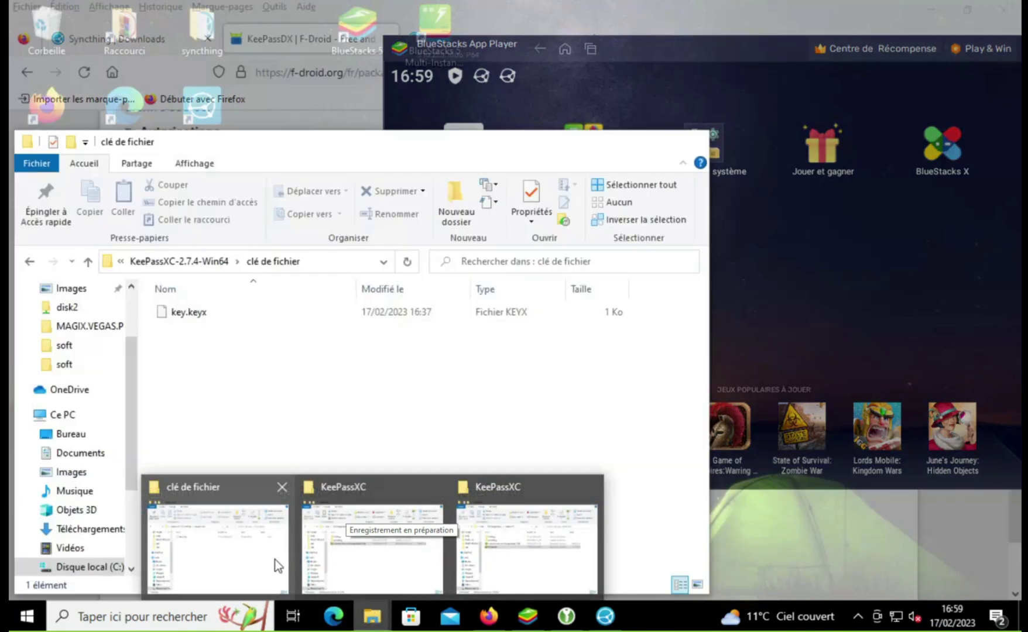
mouse_move(420, 554)
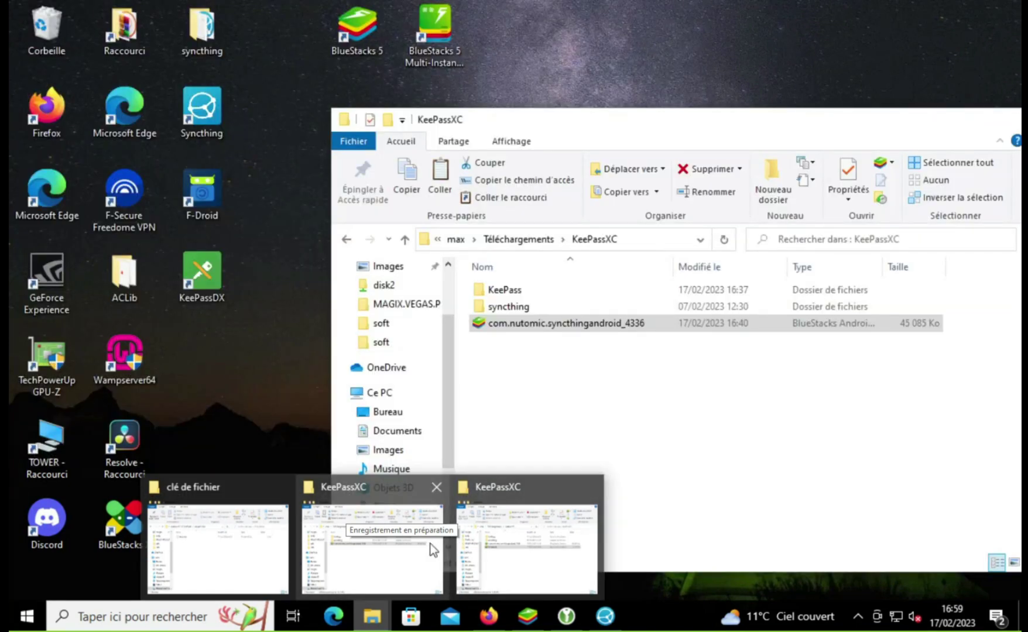
mouse_move(490, 542)
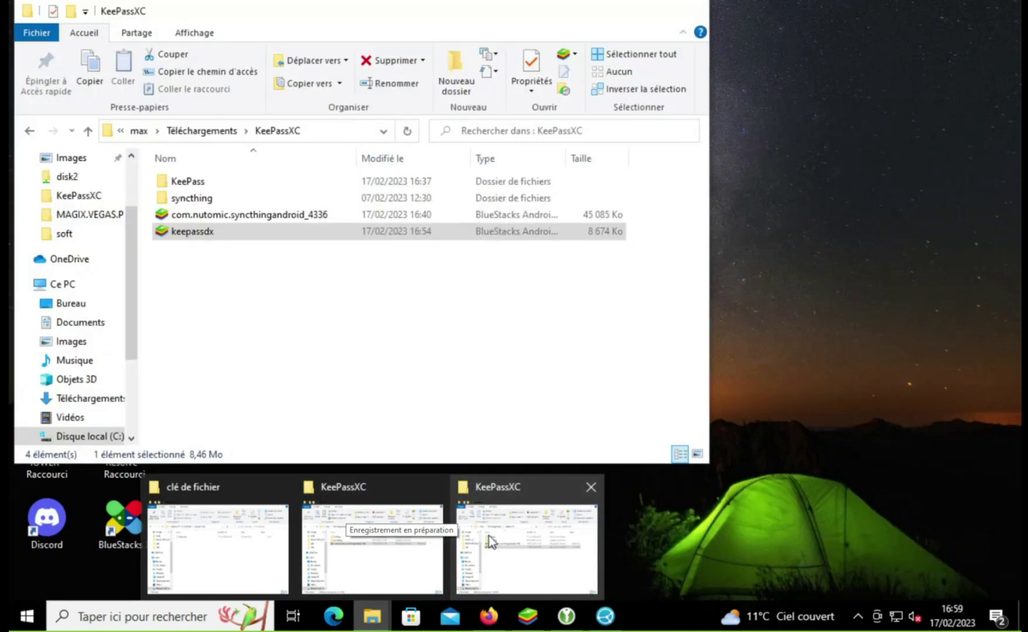
click(490, 542)
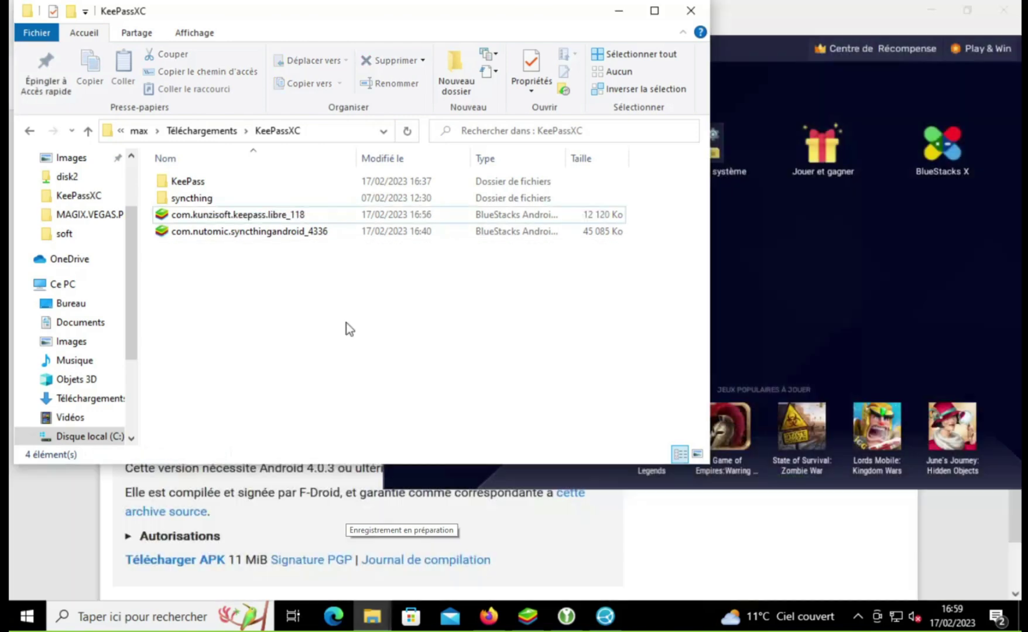
double_click(265, 231)
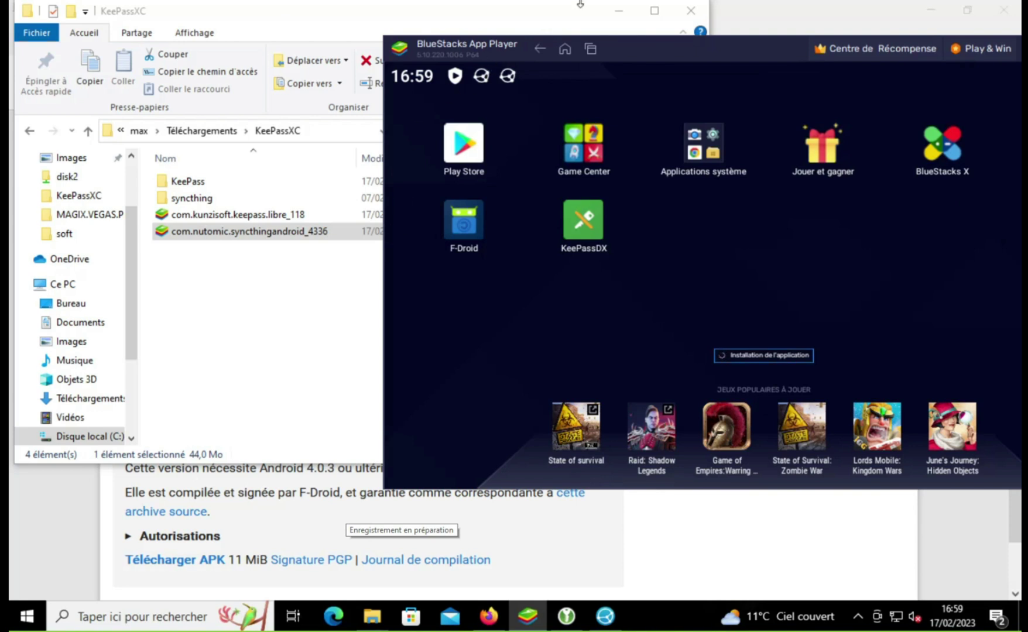
Step: Minimize Explorer and launch Syncthing from the Android home screen, showing the Caméra and keepass shares
click(611, 11)
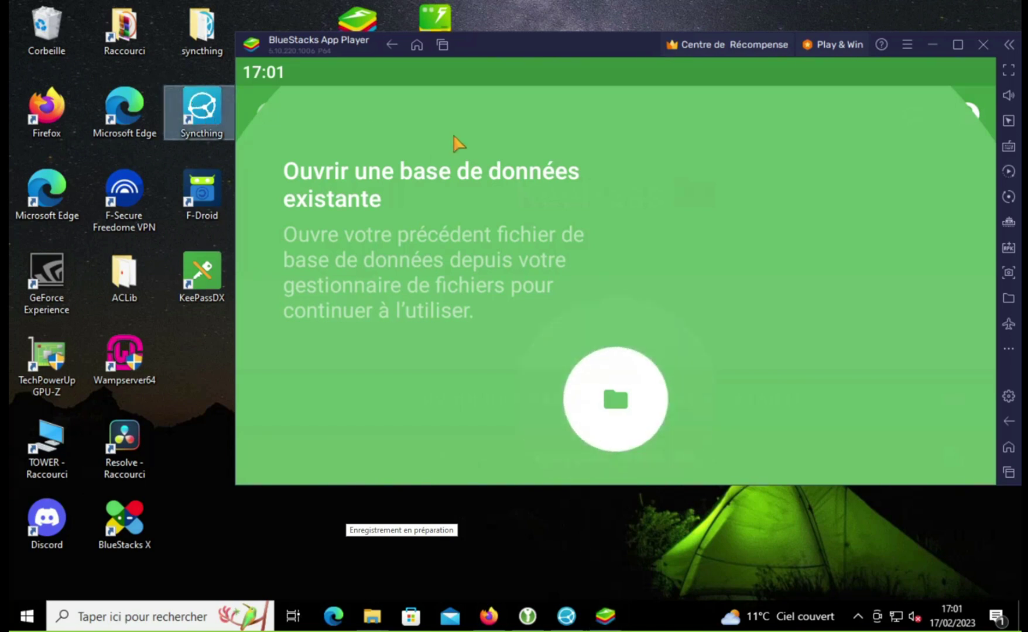
click(415, 46)
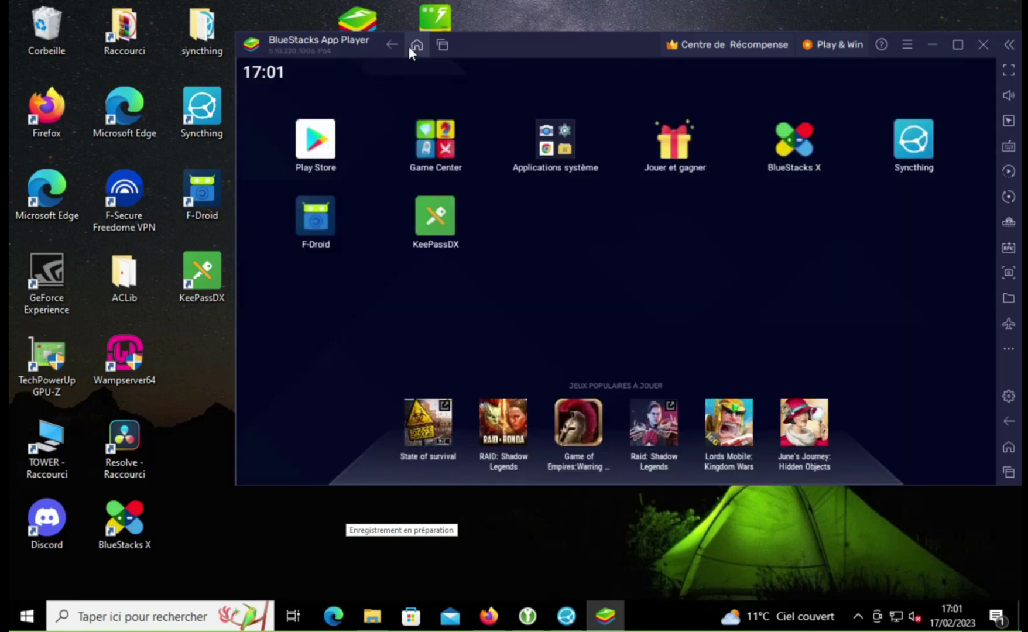
click(910, 153)
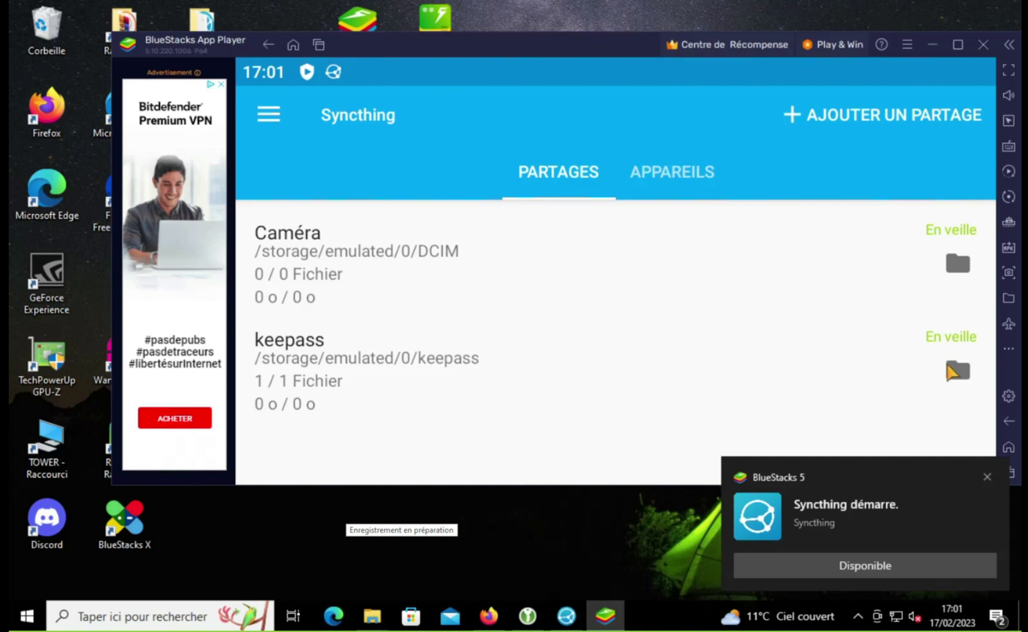
Step: Try browsing the keepass share's files on the phone and view its settings
click(948, 366)
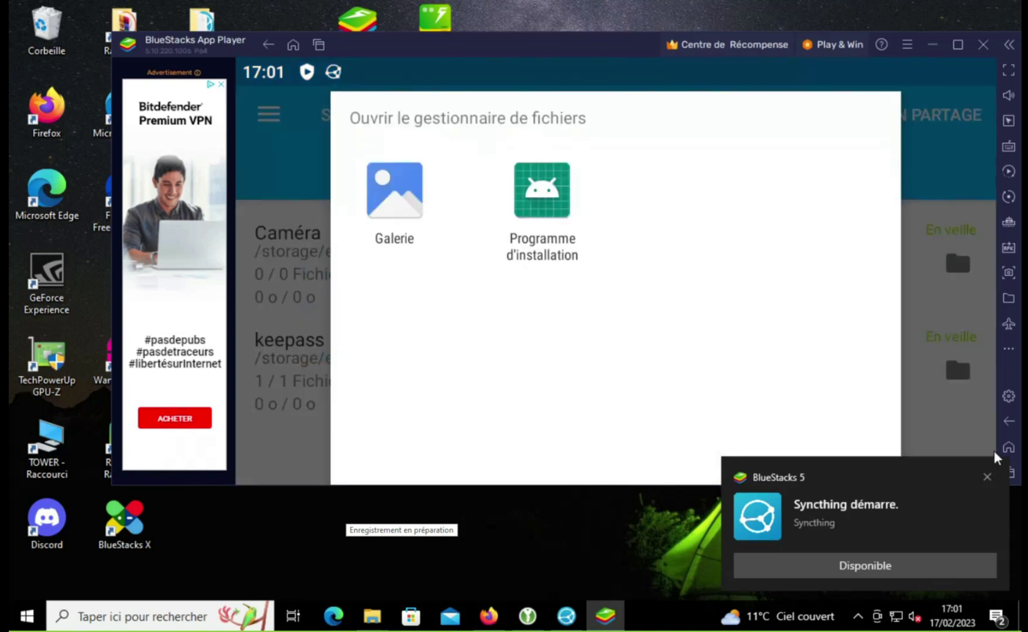
click(422, 206)
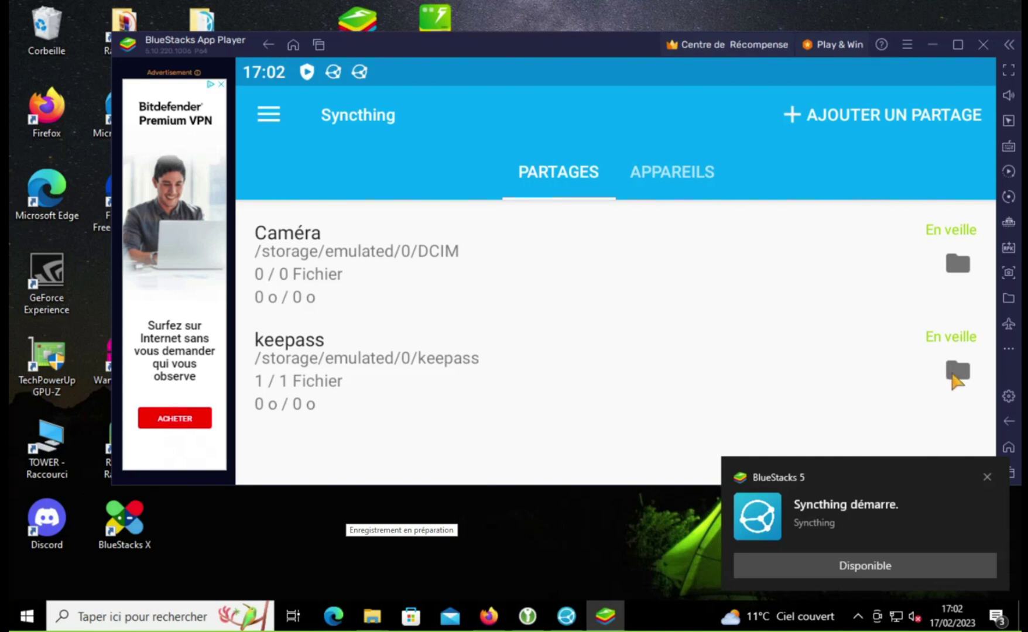
click(953, 376)
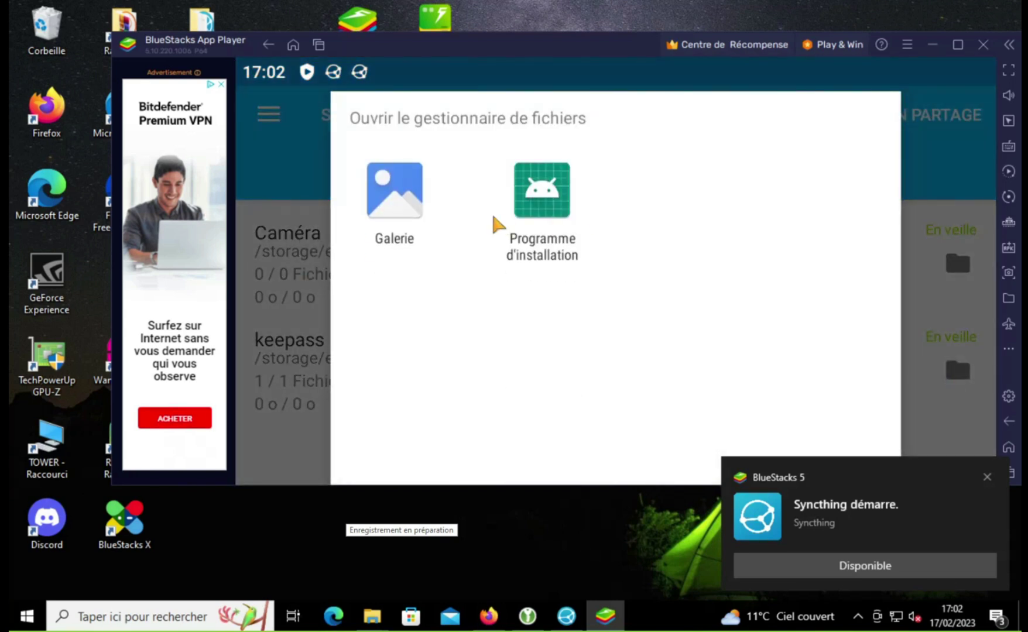
click(540, 214)
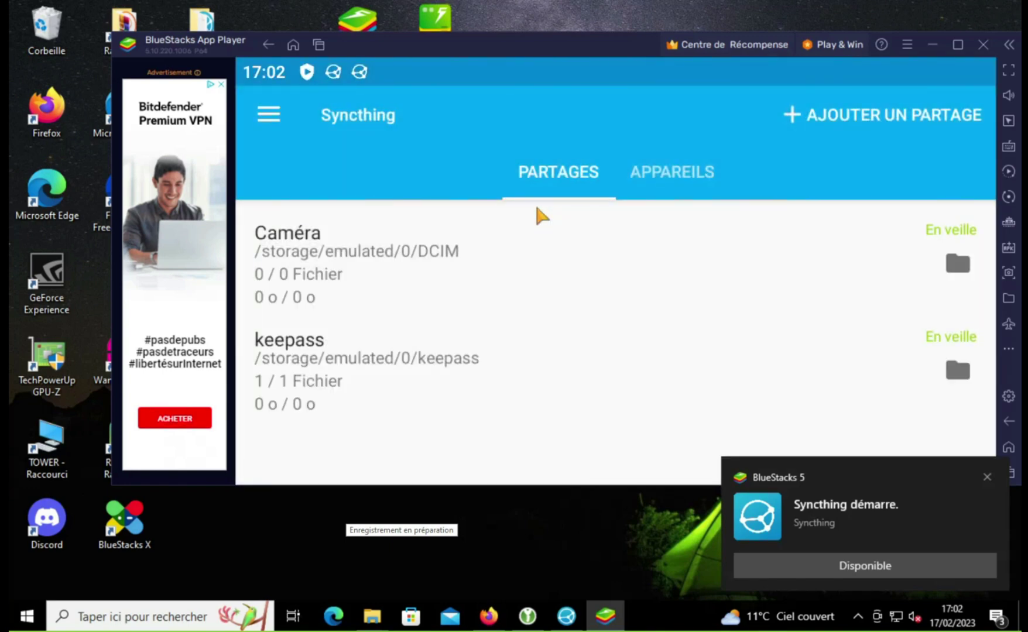
click(351, 361)
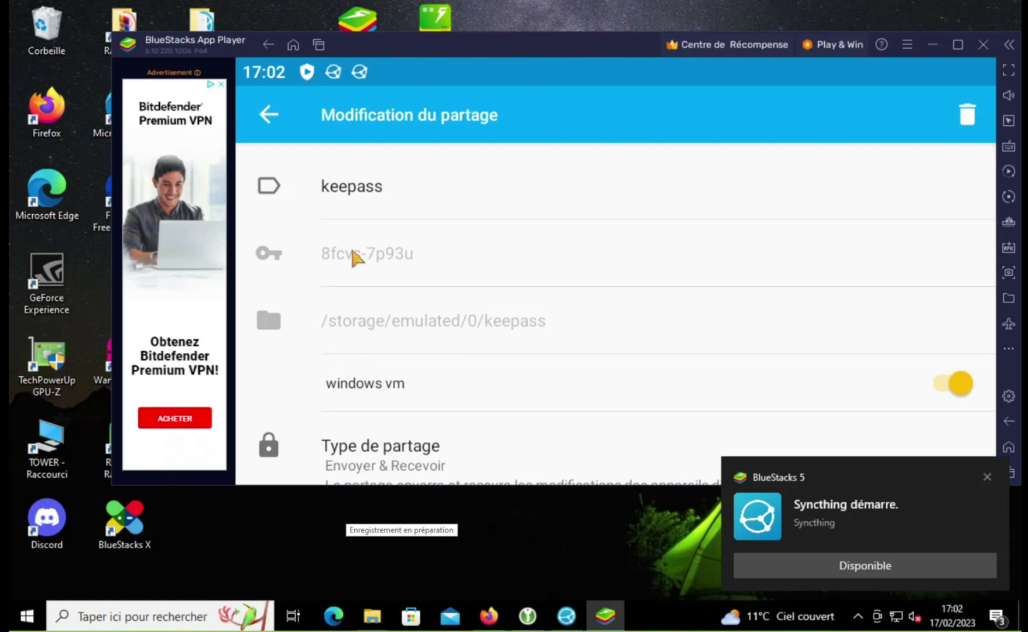
click(268, 129)
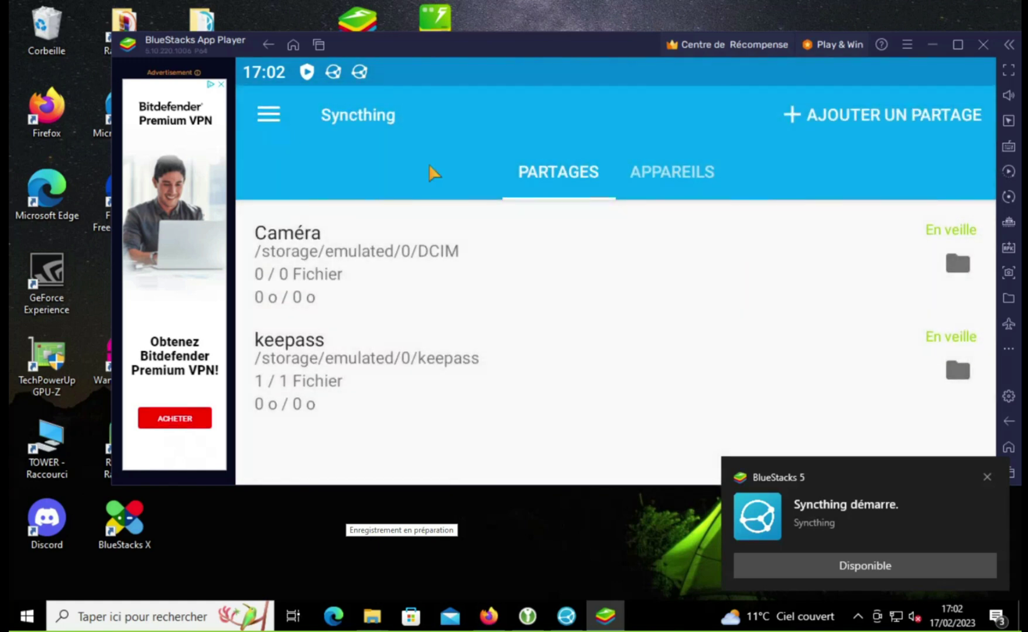
Step: Check the connected windows vm device's settings, then bring the desktop Syncthing web UI forward
click(661, 176)
click(554, 182)
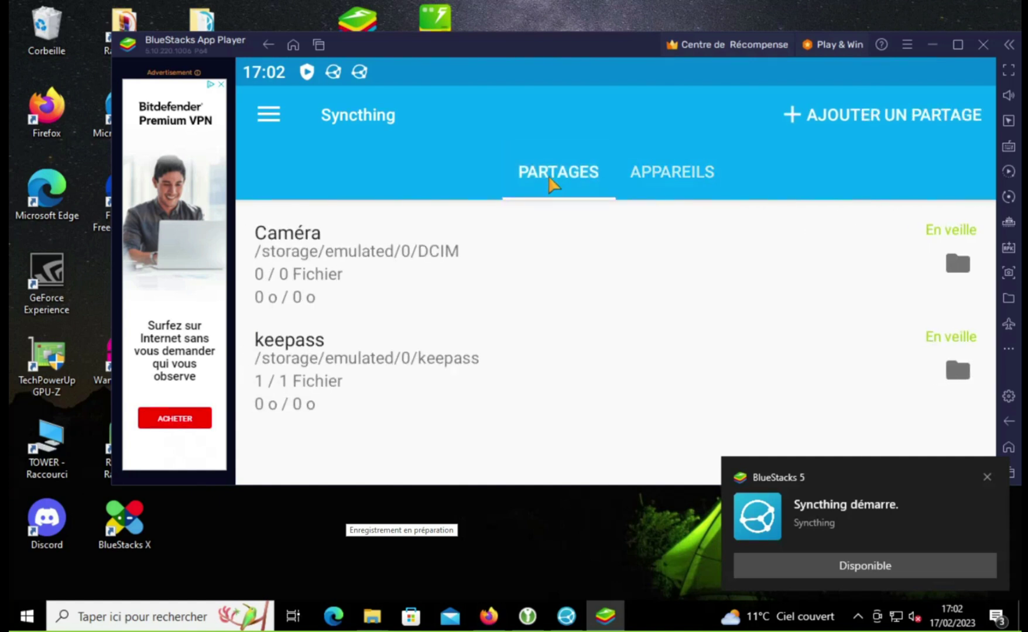
click(667, 183)
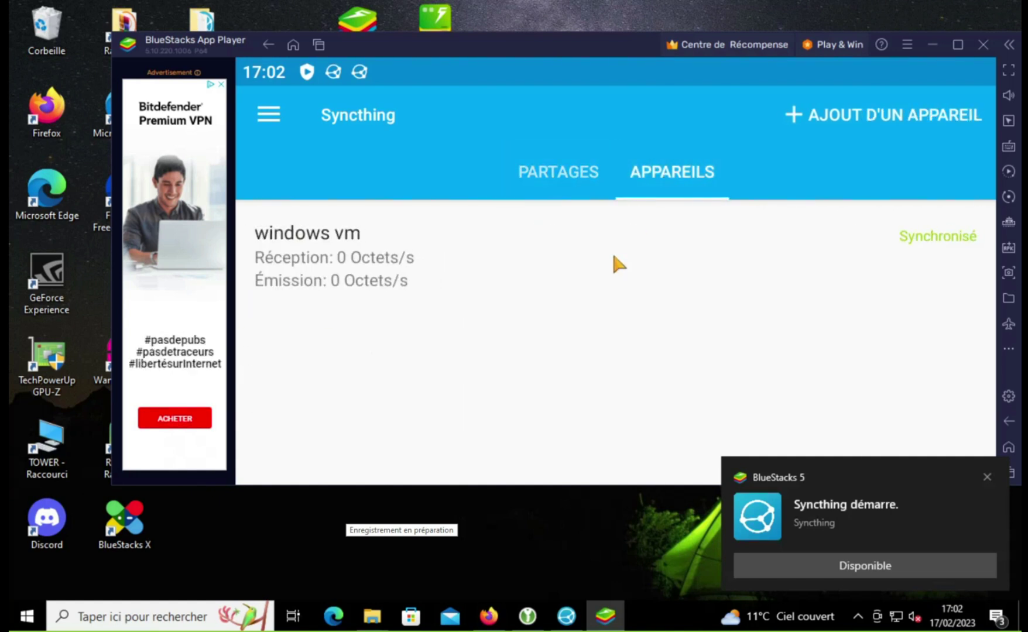
click(614, 257)
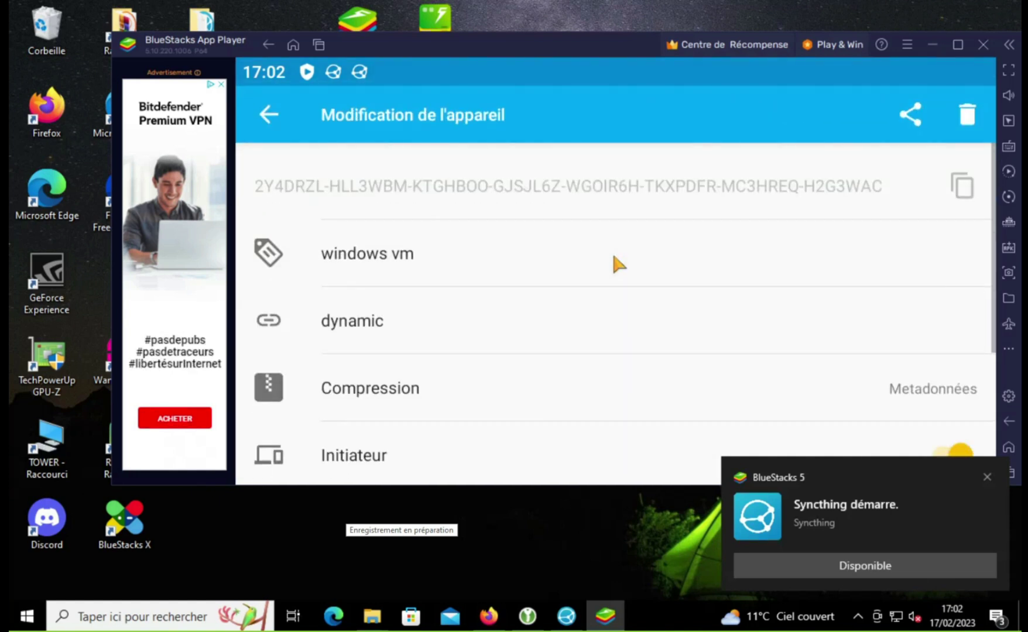
scroll(615, 260, down, 2)
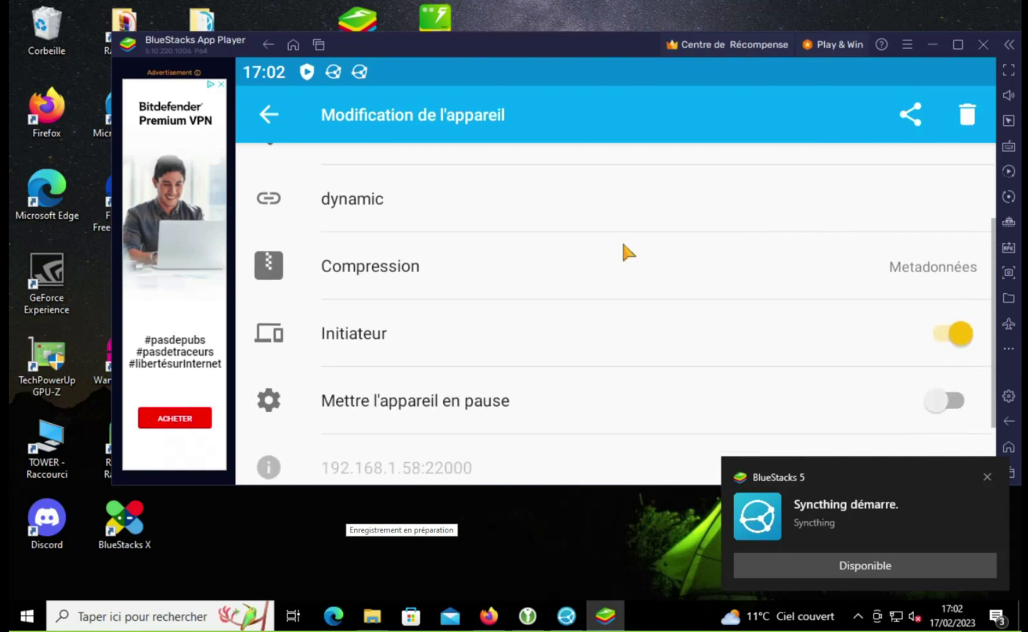
click(289, 114)
click(277, 116)
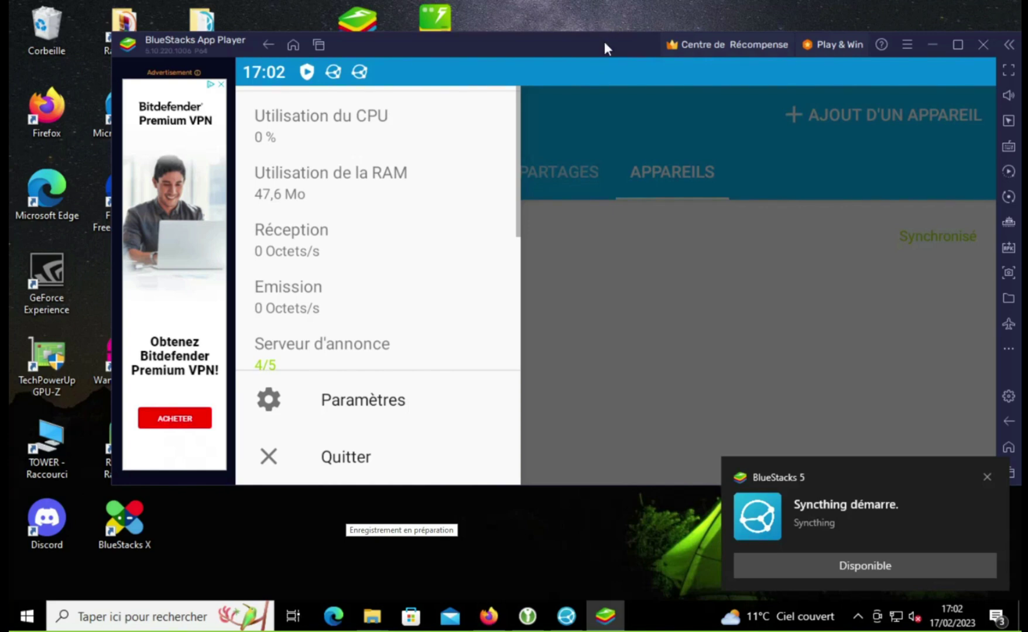
click(488, 619)
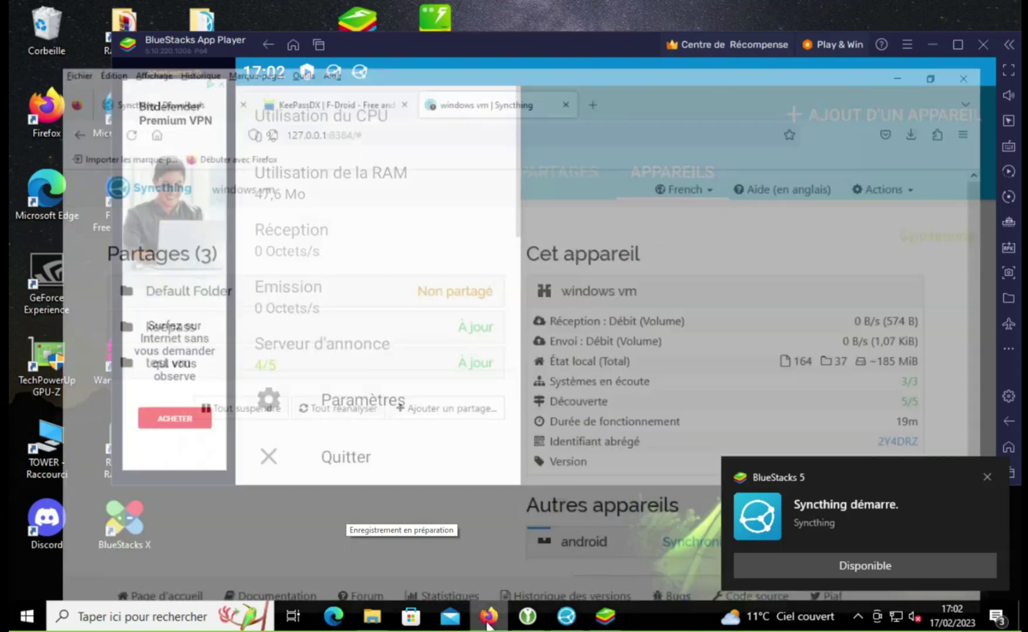
Step: Dismiss the toast and open the Android Syncthing app's PARTAGES list of shared folders
click(985, 477)
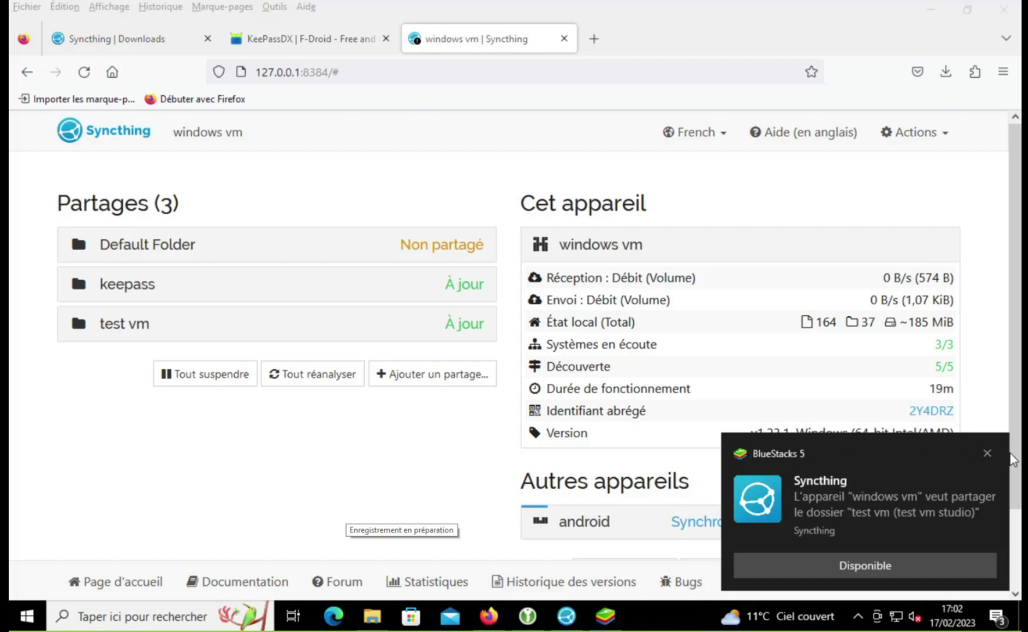
click(924, 556)
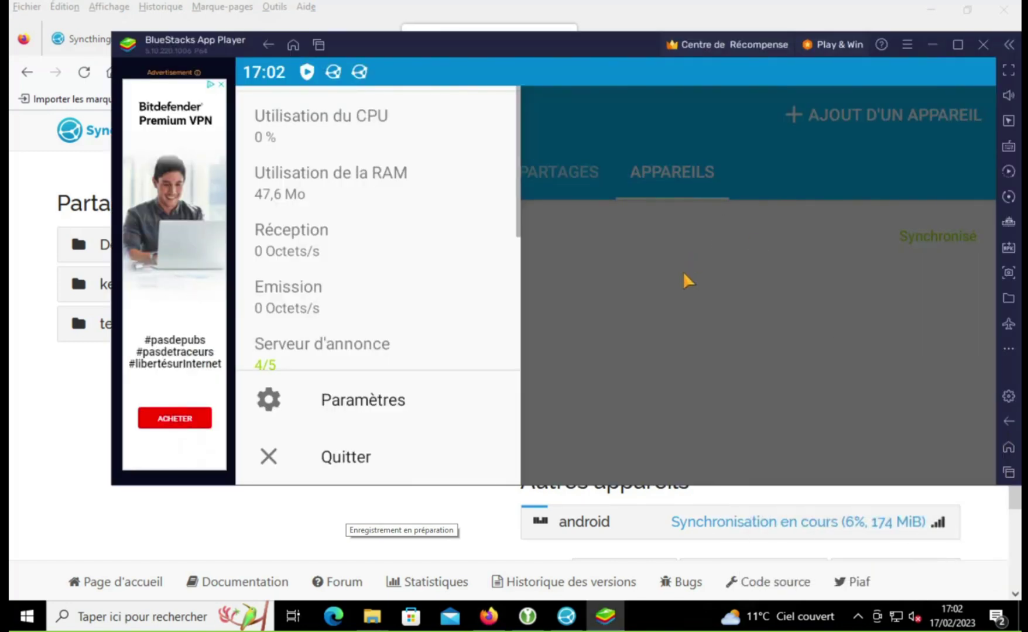
click(683, 275)
click(552, 186)
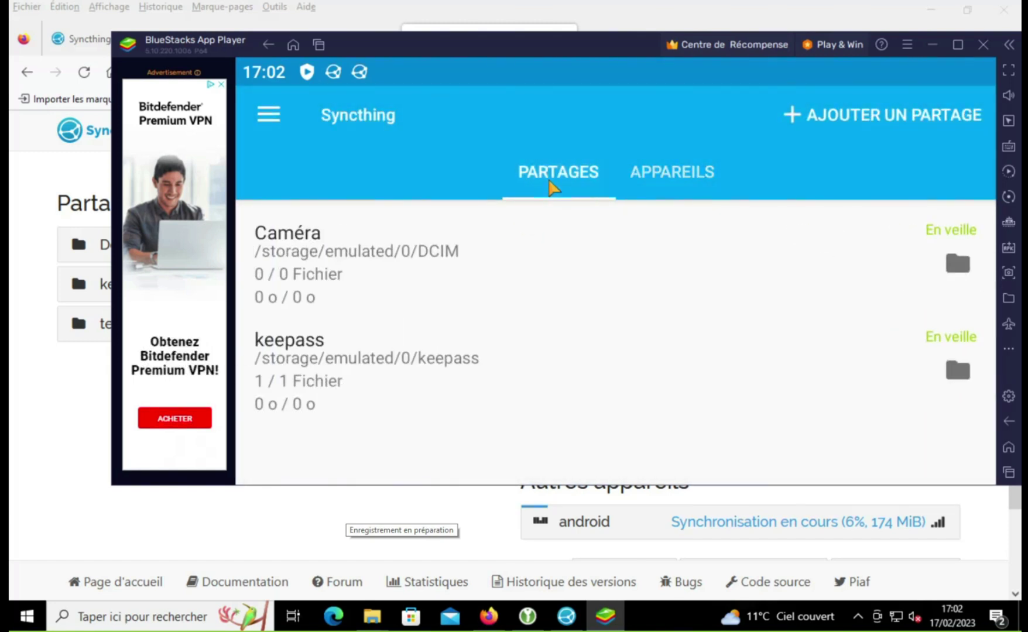
Step: Return to the Firefox web UI and decline caret browsing, confirming the android device is up to date
click(200, 514)
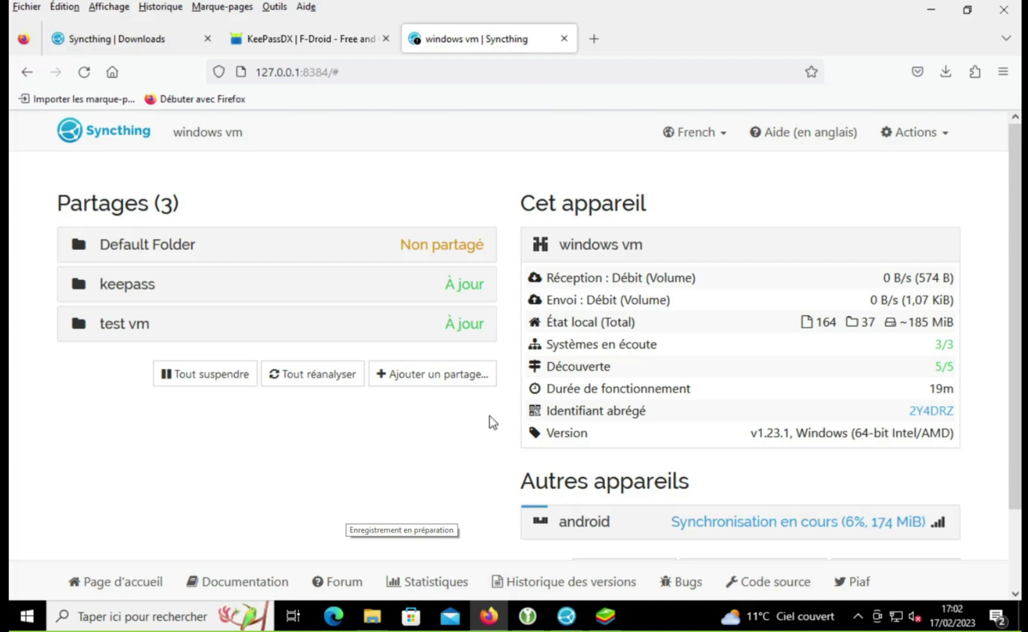
key(F7)
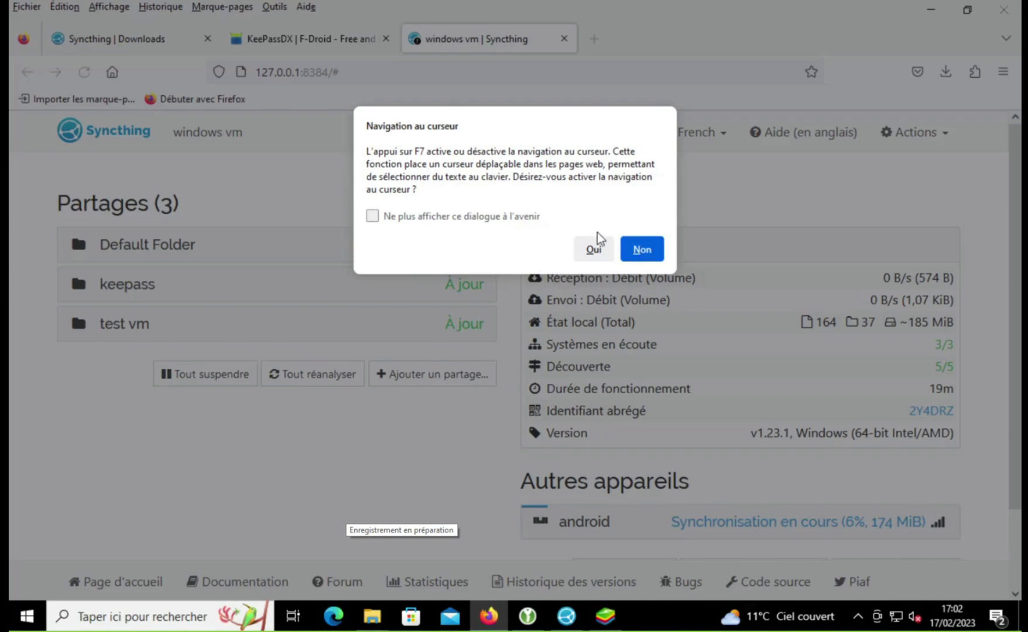
click(634, 244)
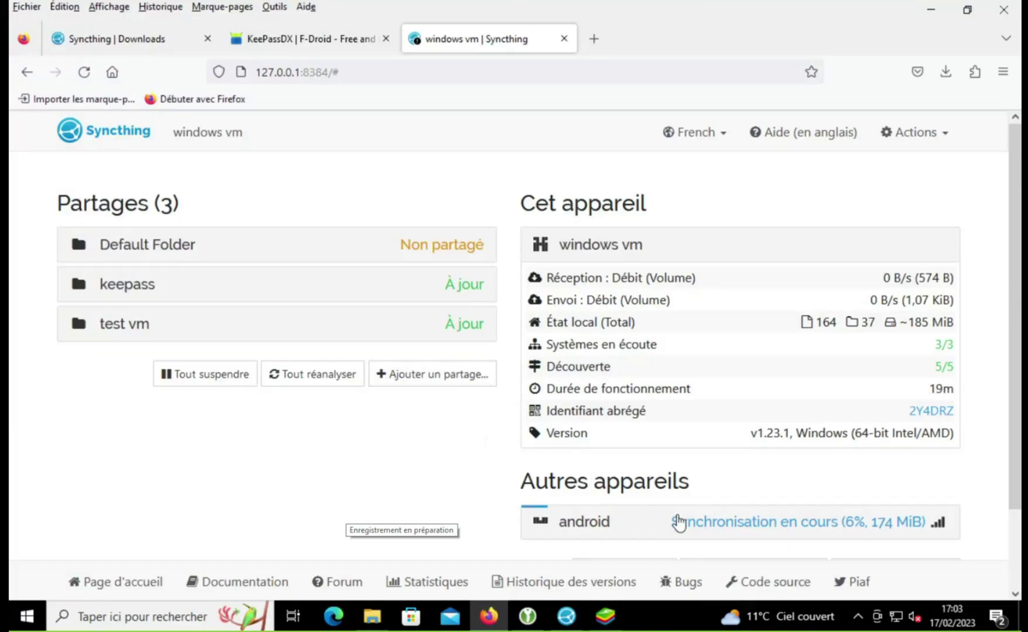
key(ctrl+l)
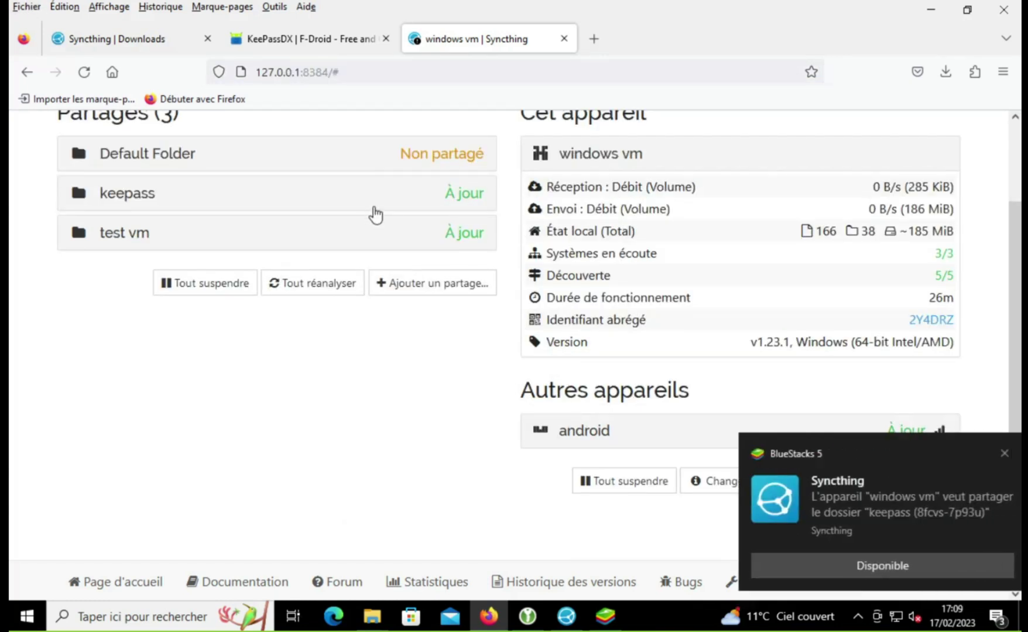
Step: Confirm test vm holds all 165 files in /storage/emulated/0/keepass and both desktop shares are up to date
click(892, 567)
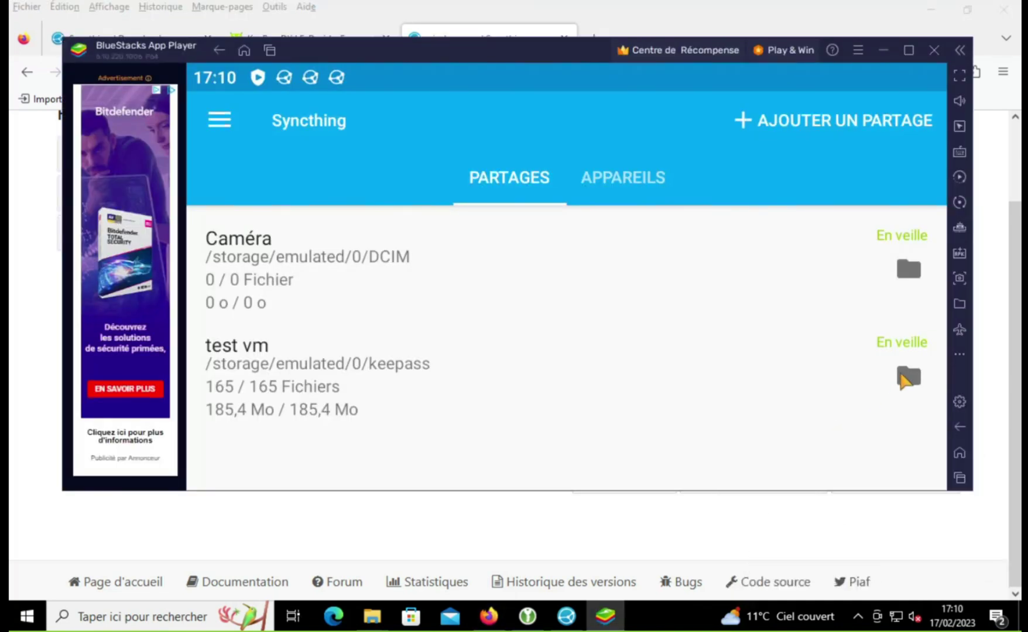
click(904, 376)
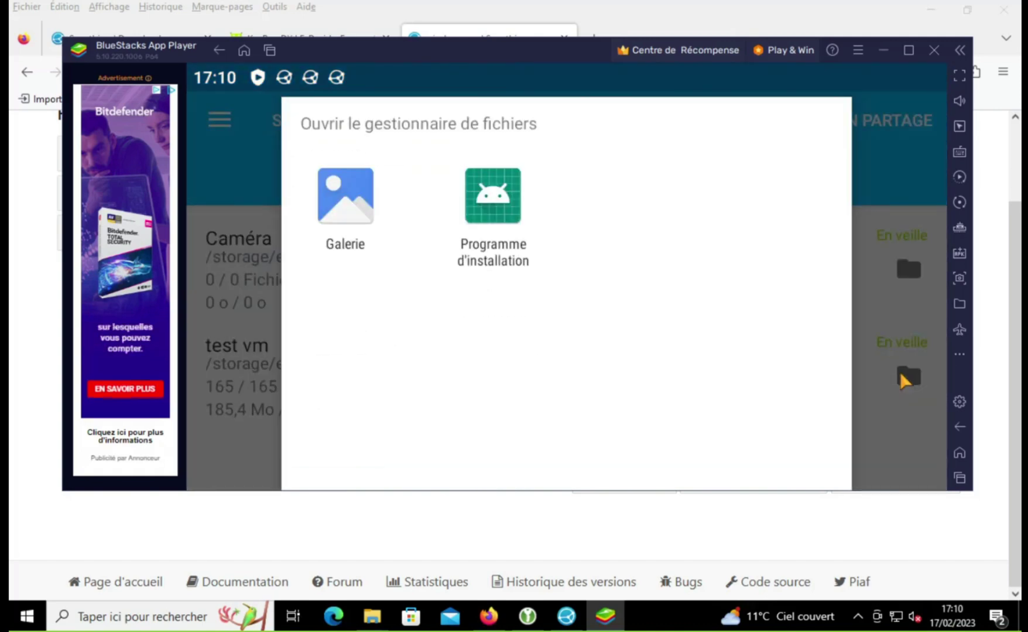
click(903, 433)
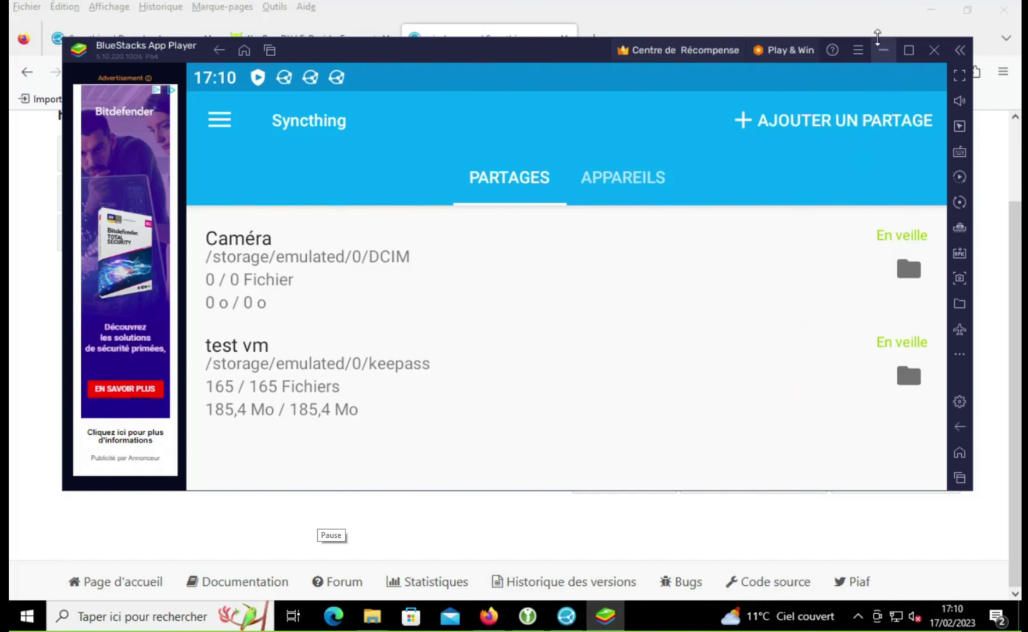
click(865, 21)
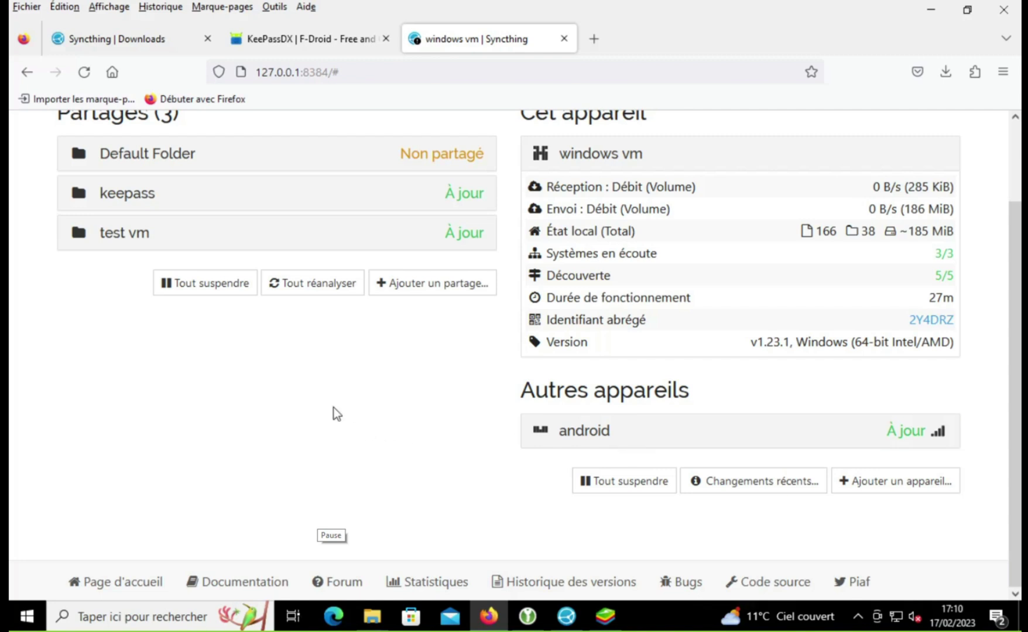
click(605, 615)
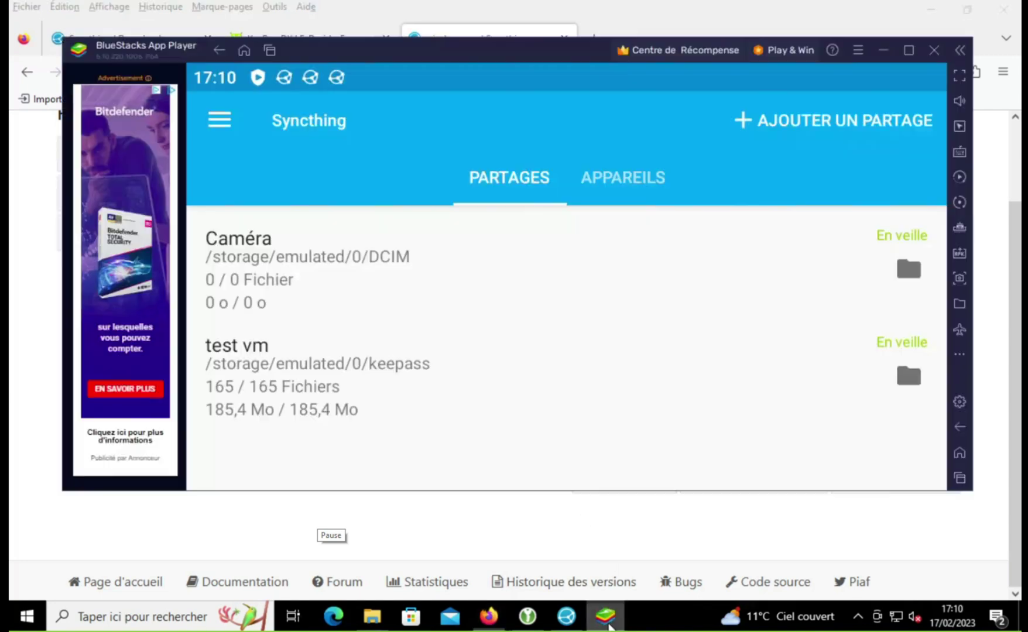
Step: Launch KeePassDX and browse the ONEPLUS A5000 internal storage for an existing database
click(240, 50)
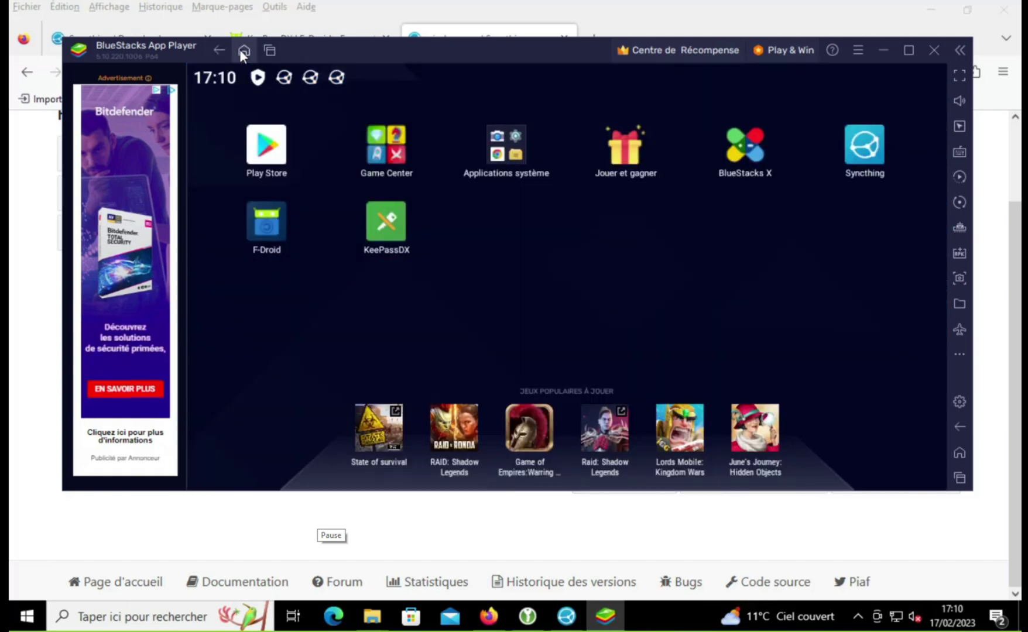
click(408, 237)
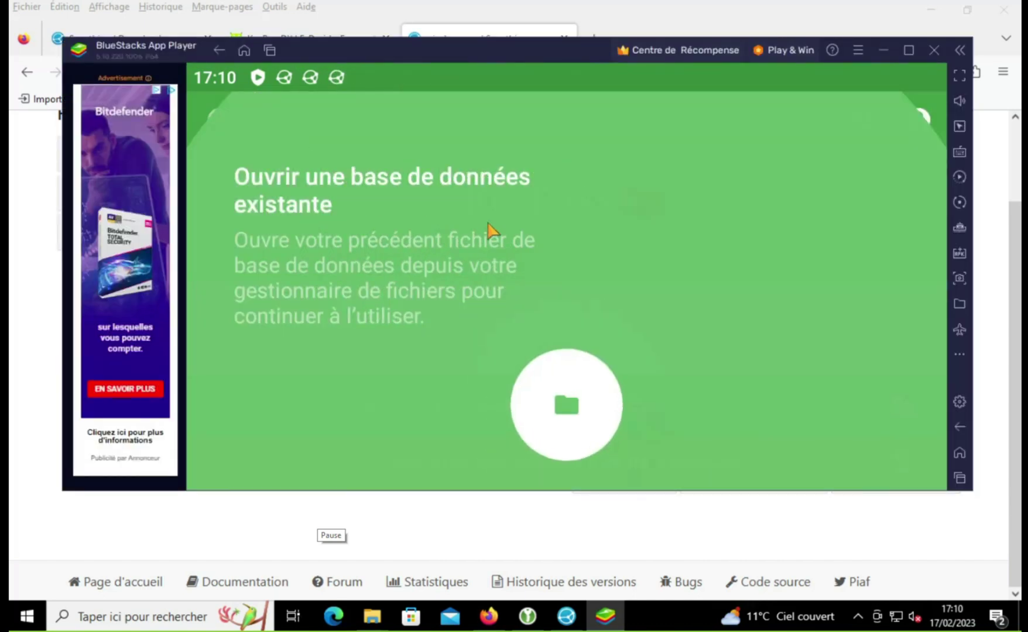
click(537, 381)
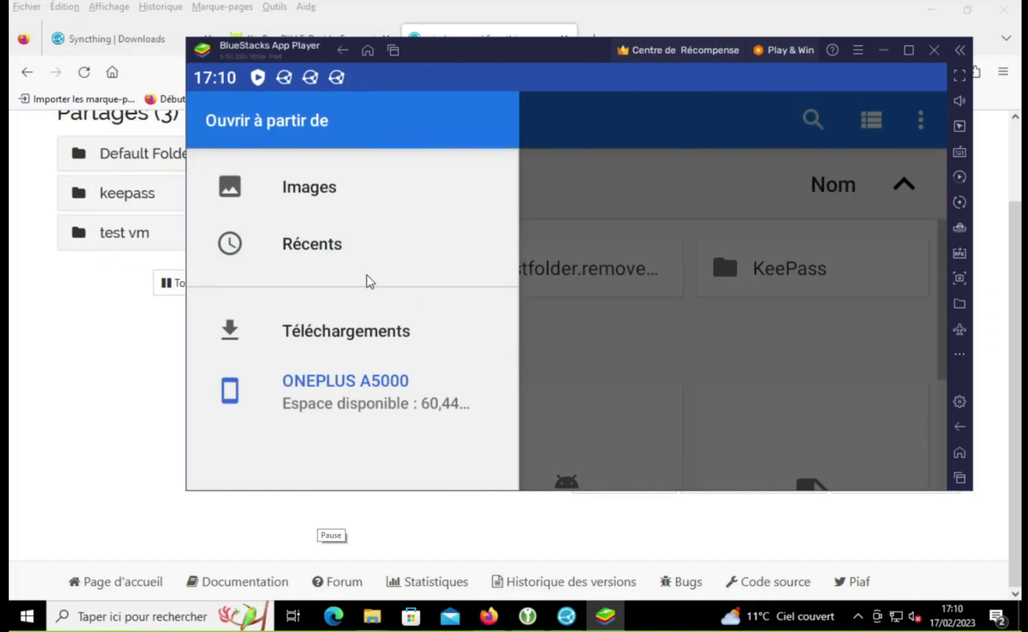
click(367, 381)
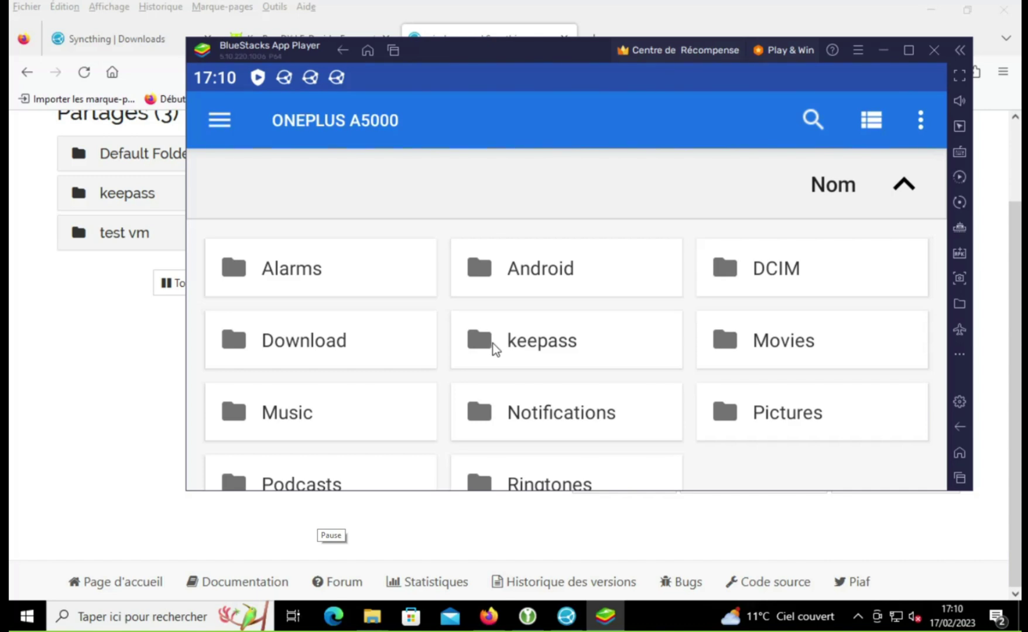
Step: Open Mots de passe.kdbx from keepass > KeePass > bd
scroll(567, 347, down, 2)
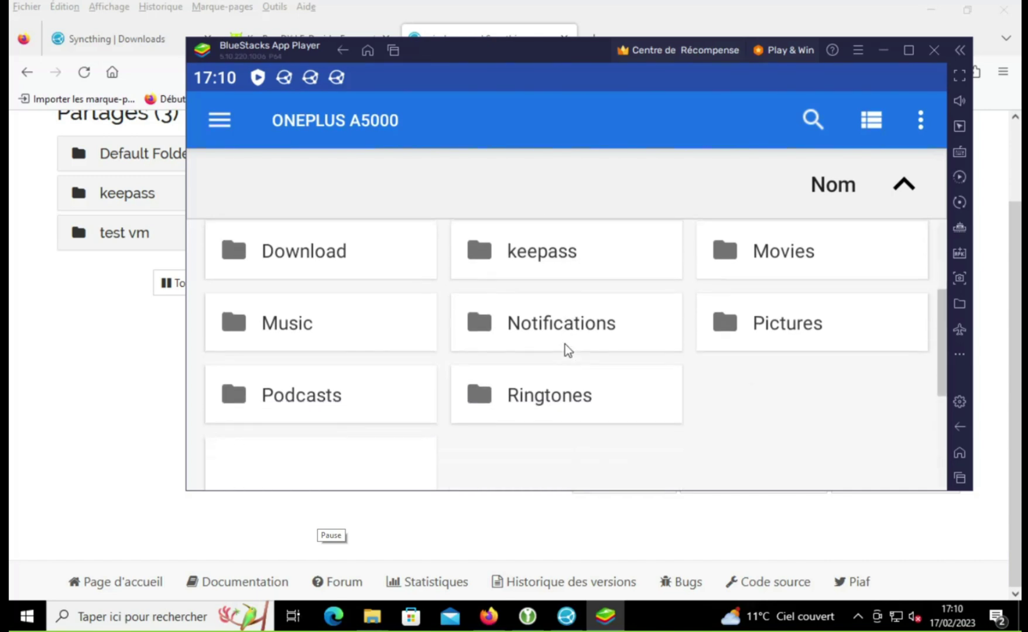
click(551, 232)
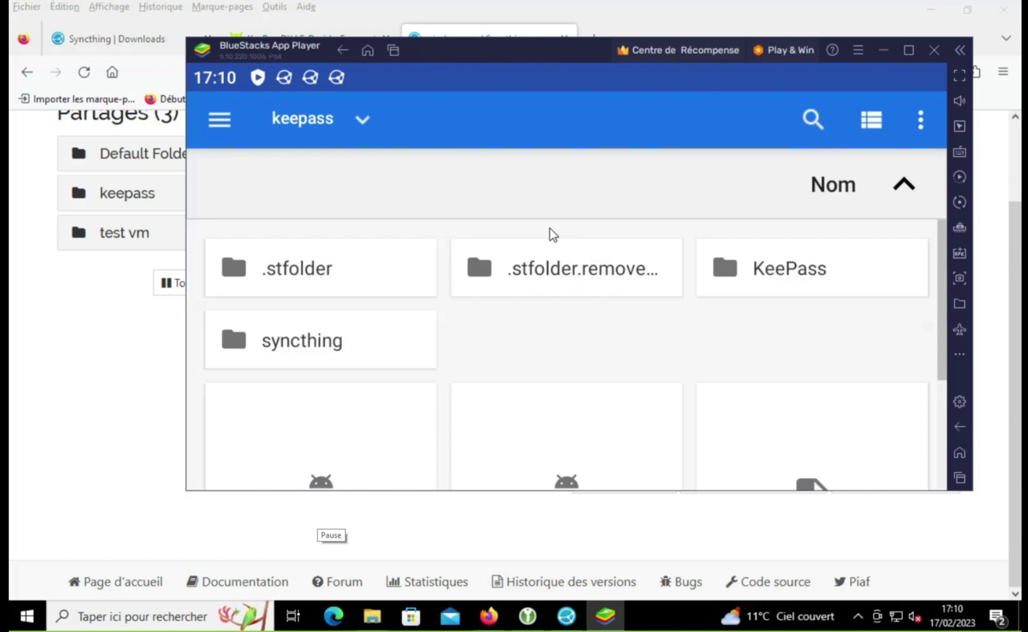
scroll(550, 232, down, 2)
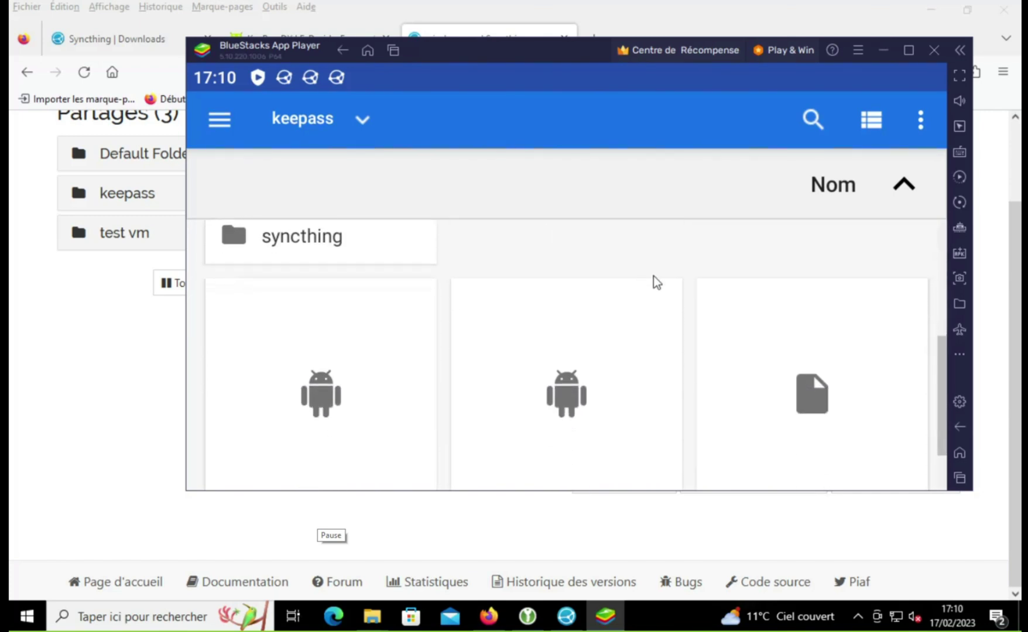
scroll(653, 280, up, 2)
click(754, 272)
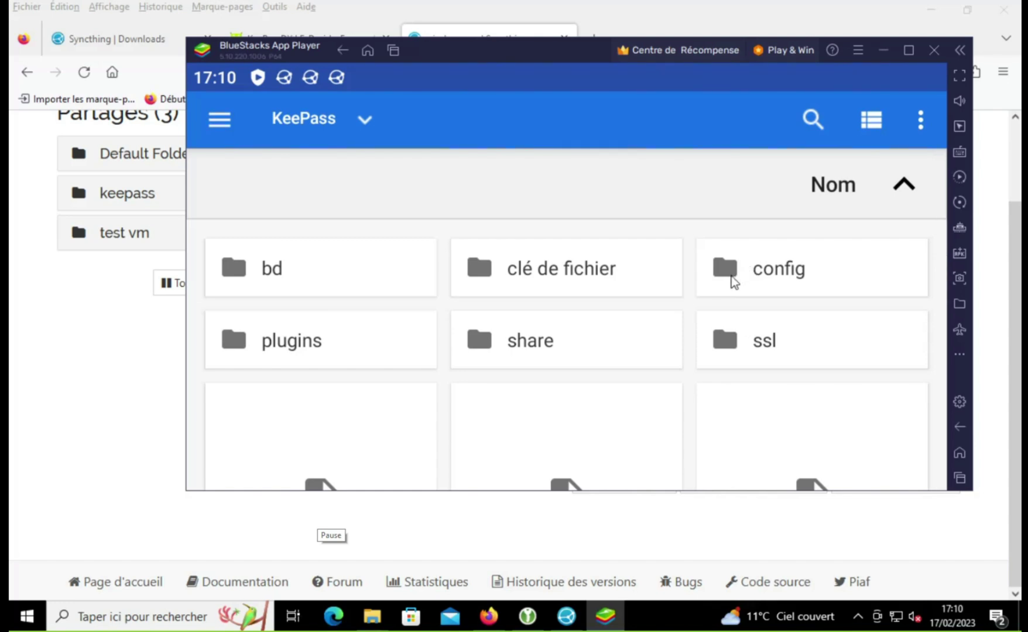
click(330, 281)
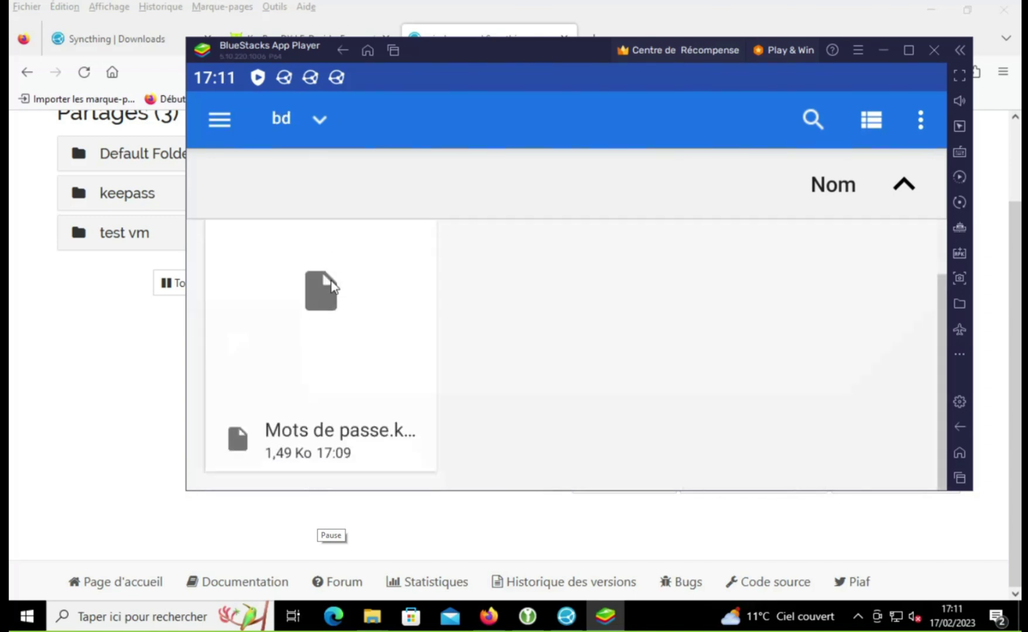
click(352, 321)
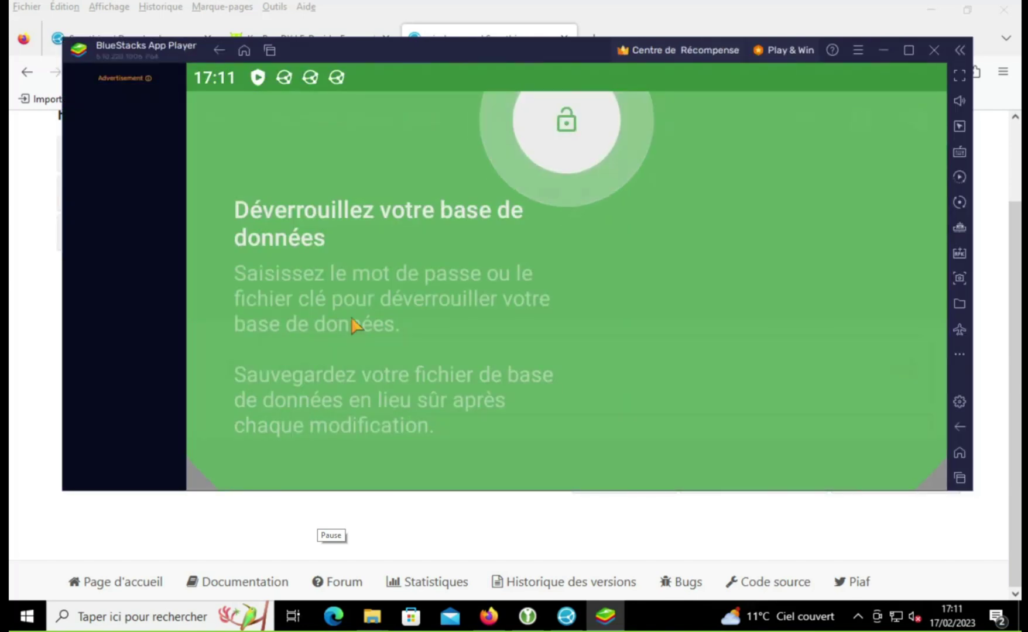
Step: Dismiss the tutorial hints and enter the database's master password
click(656, 313)
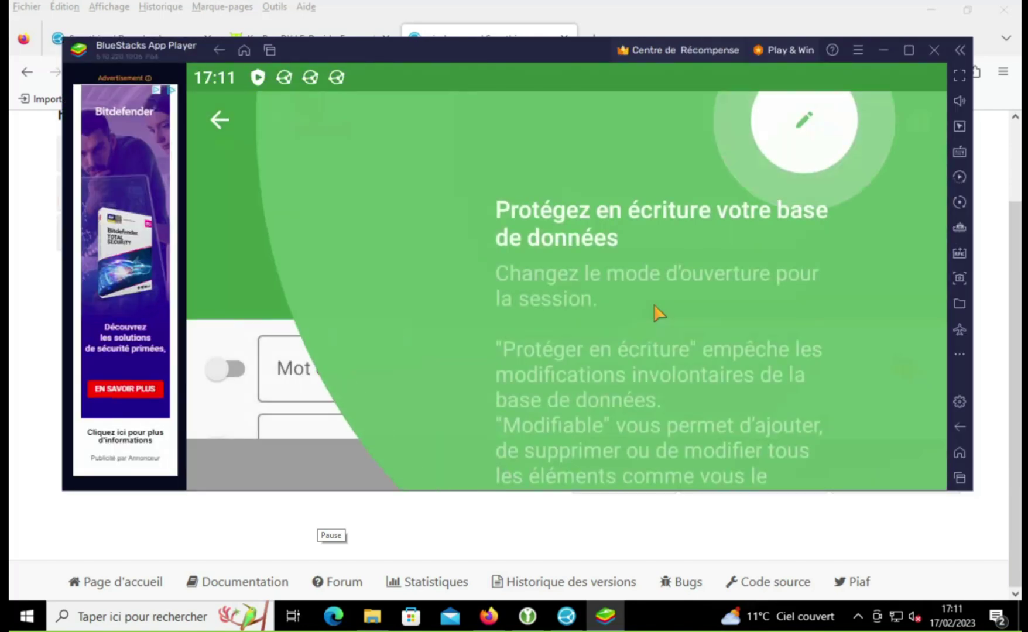
click(655, 306)
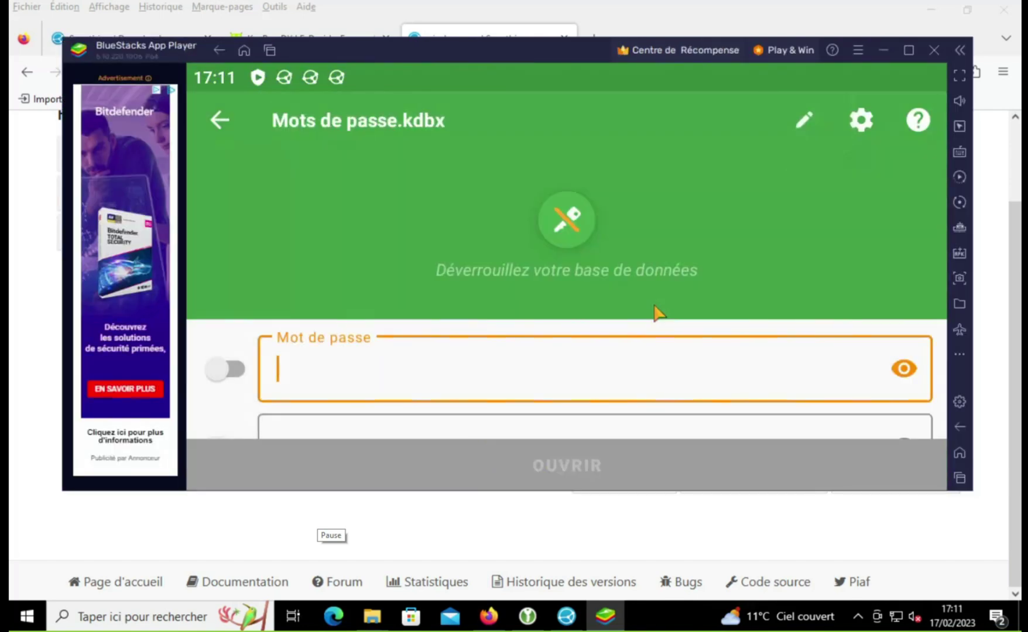
click(224, 369)
scroll(289, 293, down, 3)
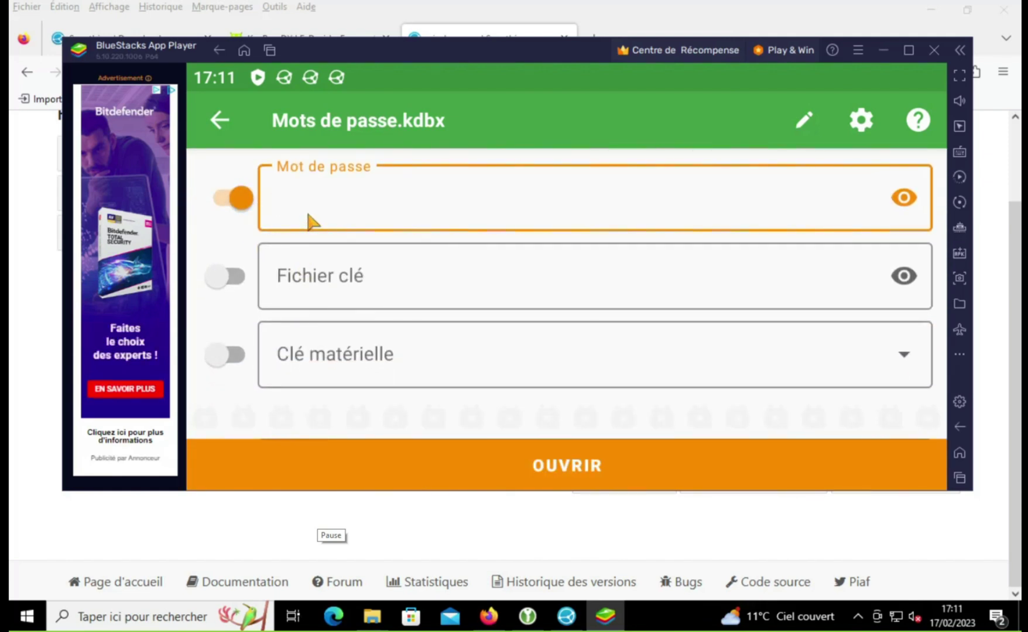
text(t)
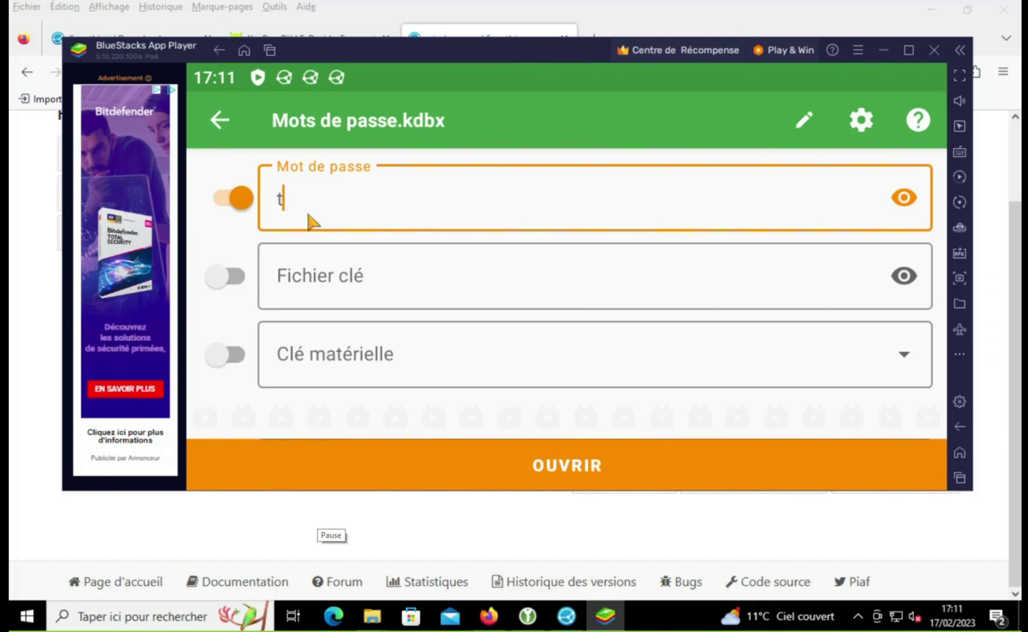
text(est)
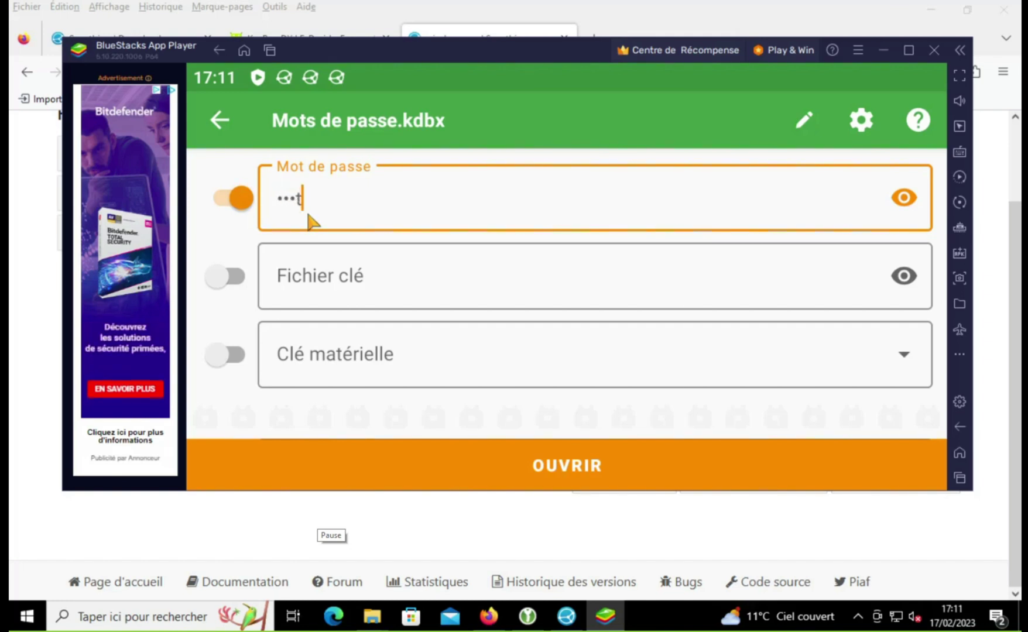
Step: Add key.keyx from keepass/KeePass/clé de fichier as the key file and unlock the database
click(230, 276)
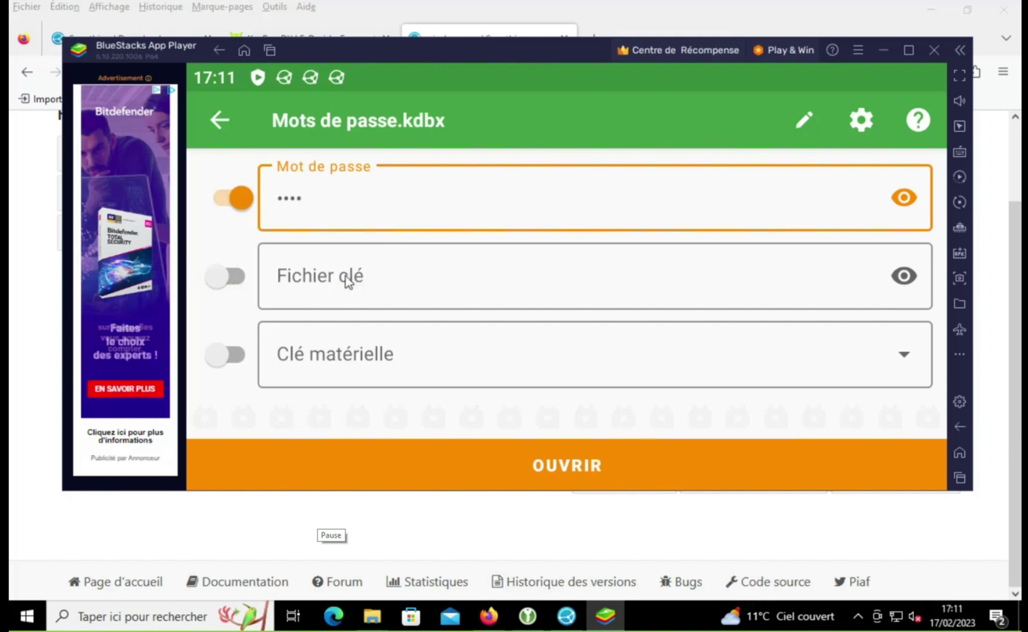
click(345, 276)
click(360, 383)
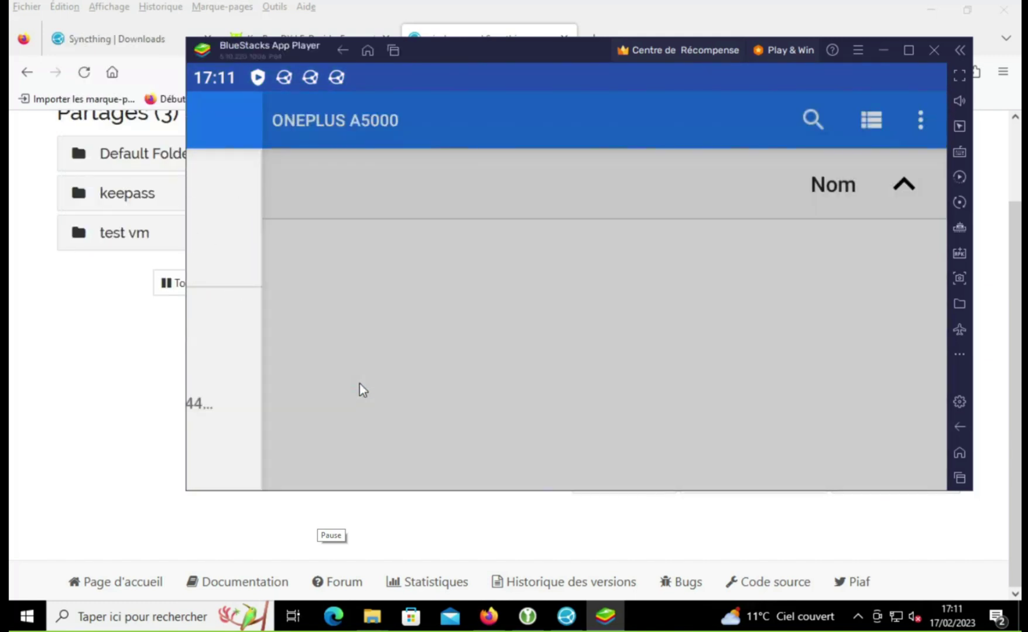
click(495, 345)
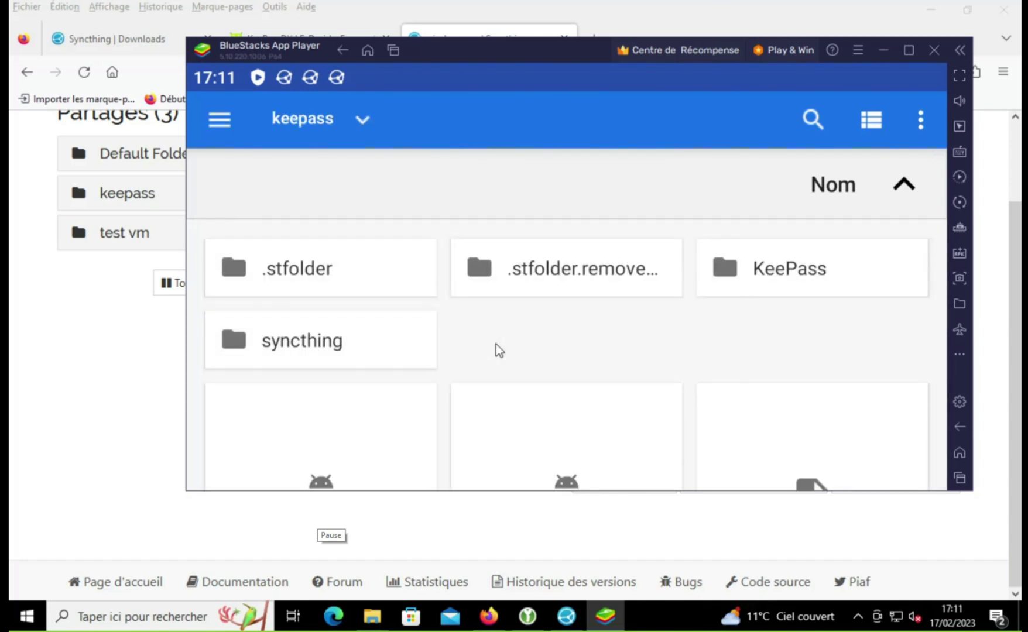
click(778, 285)
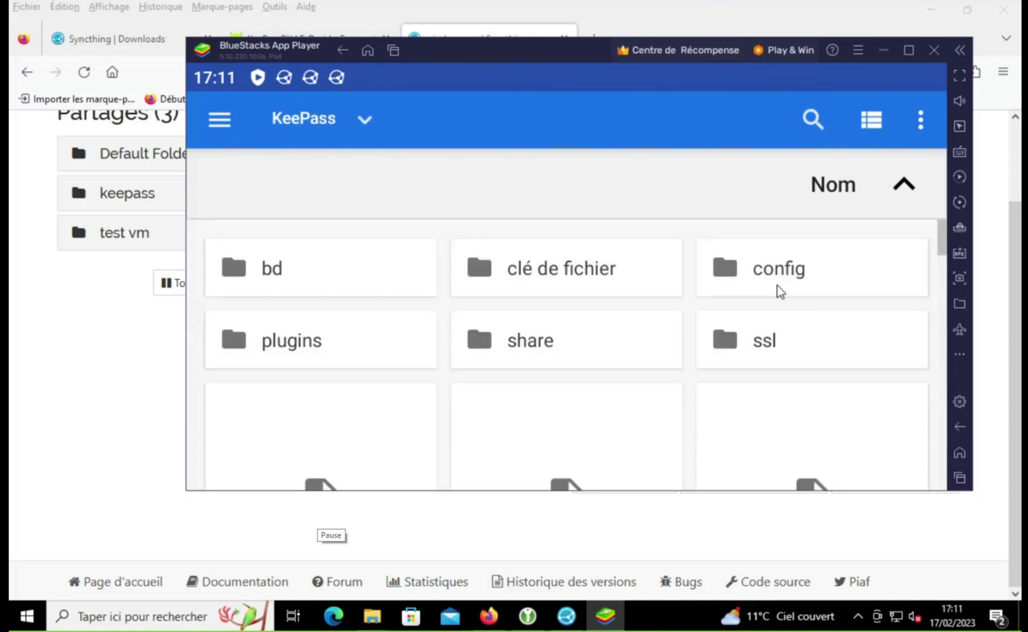
click(521, 283)
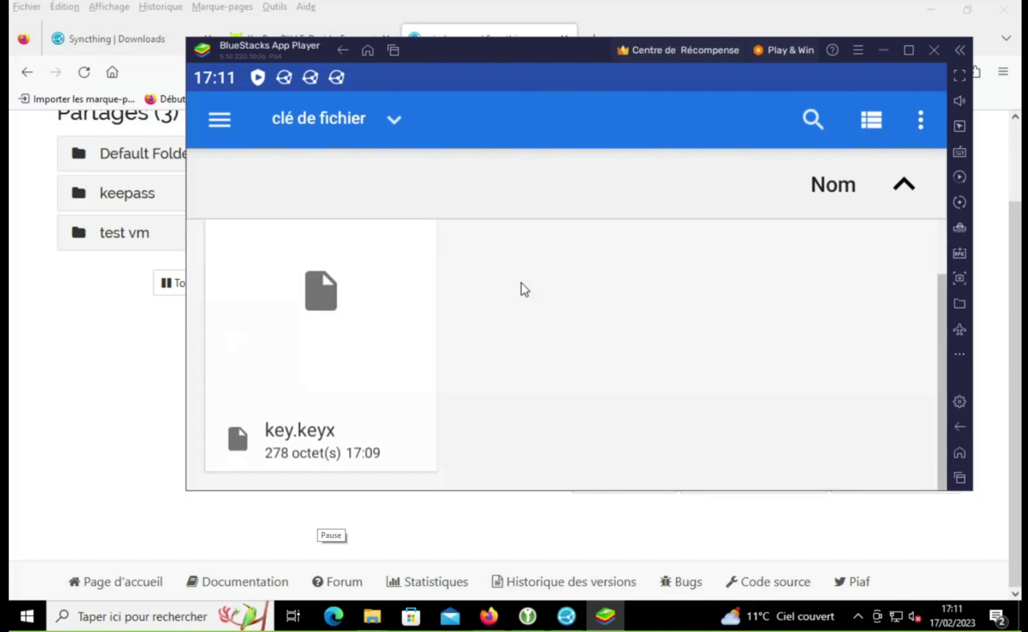
click(352, 331)
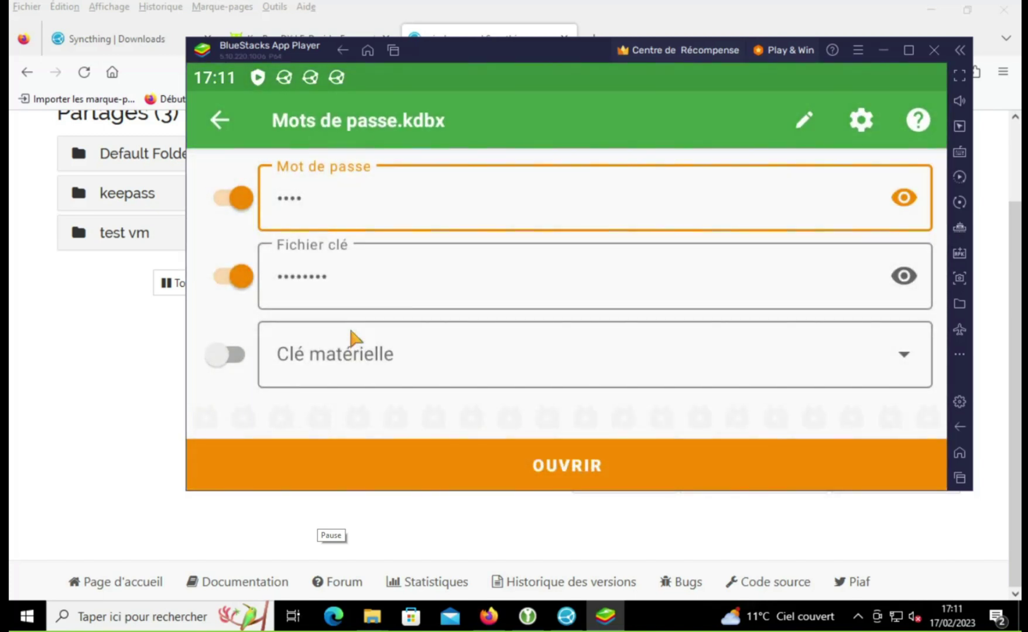
click(540, 461)
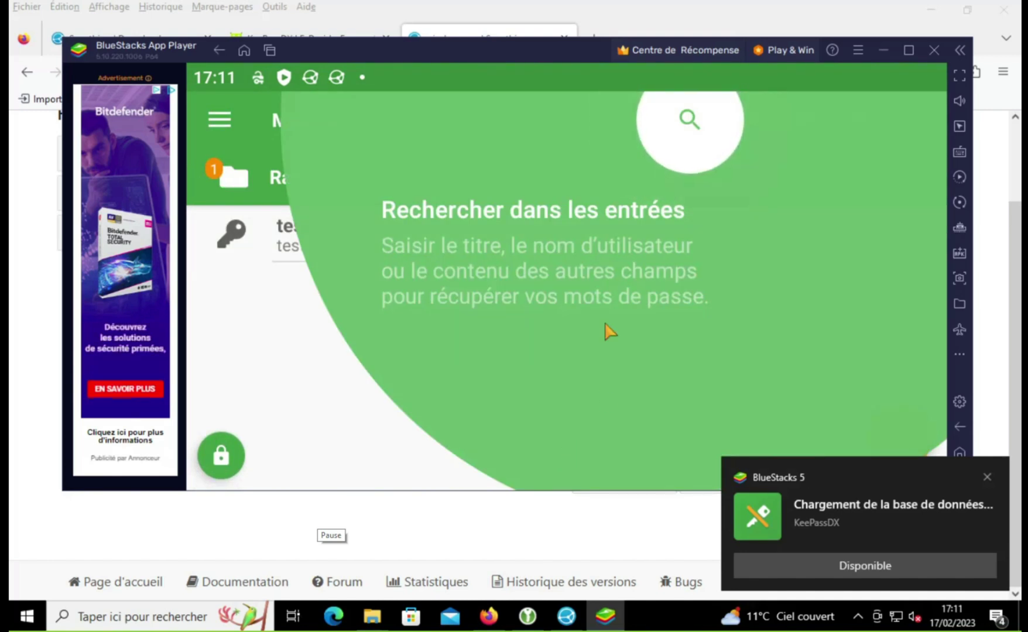
Step: Dismiss the search tip and notifications, then start a new entry via Ajouter une entrée
click(650, 186)
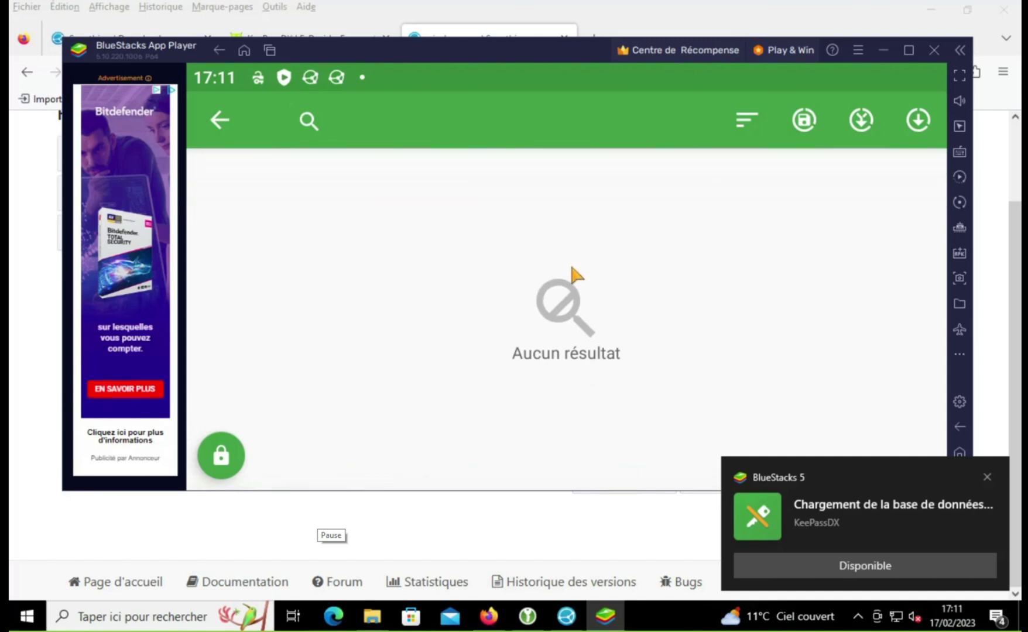
click(214, 122)
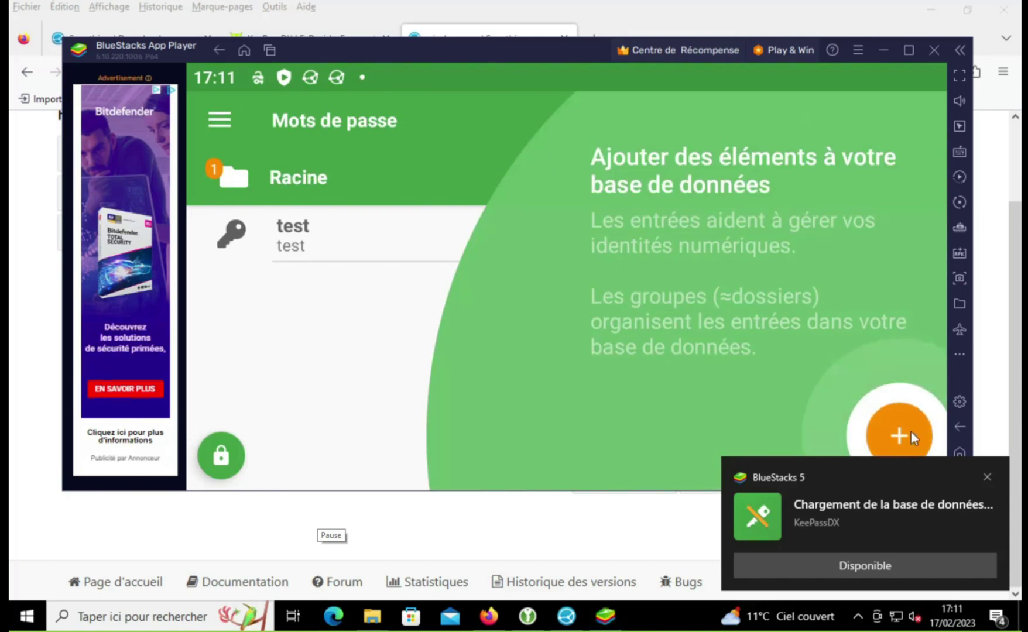
click(987, 476)
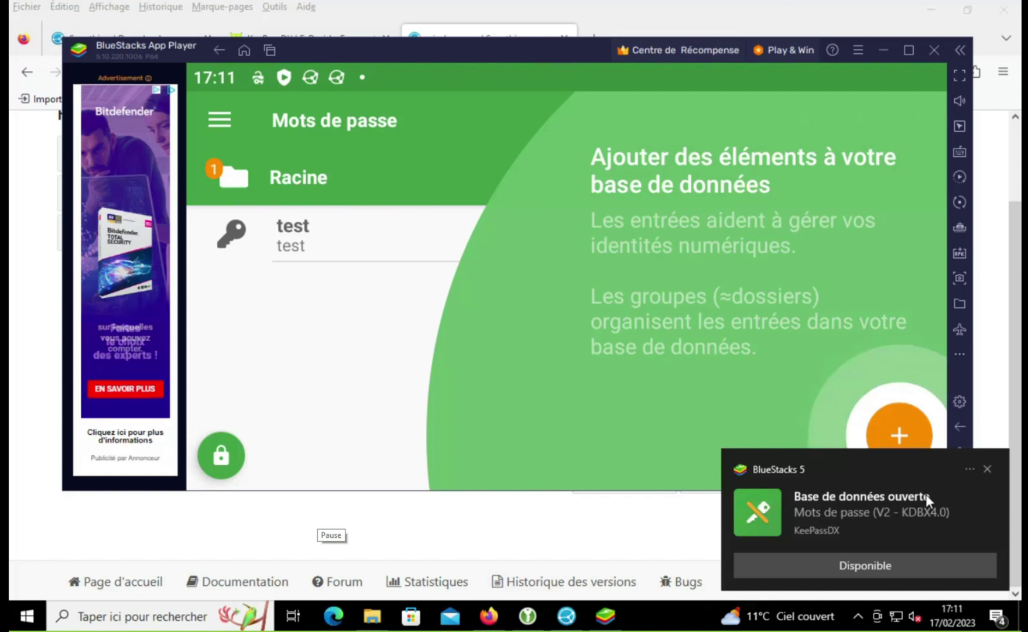
click(989, 467)
click(913, 446)
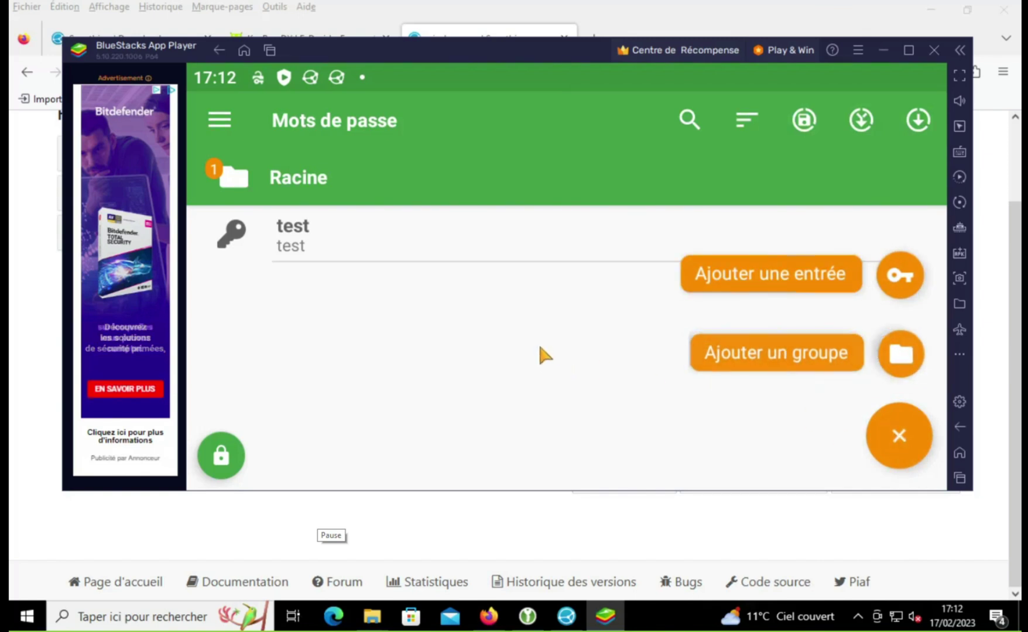
click(541, 355)
click(889, 433)
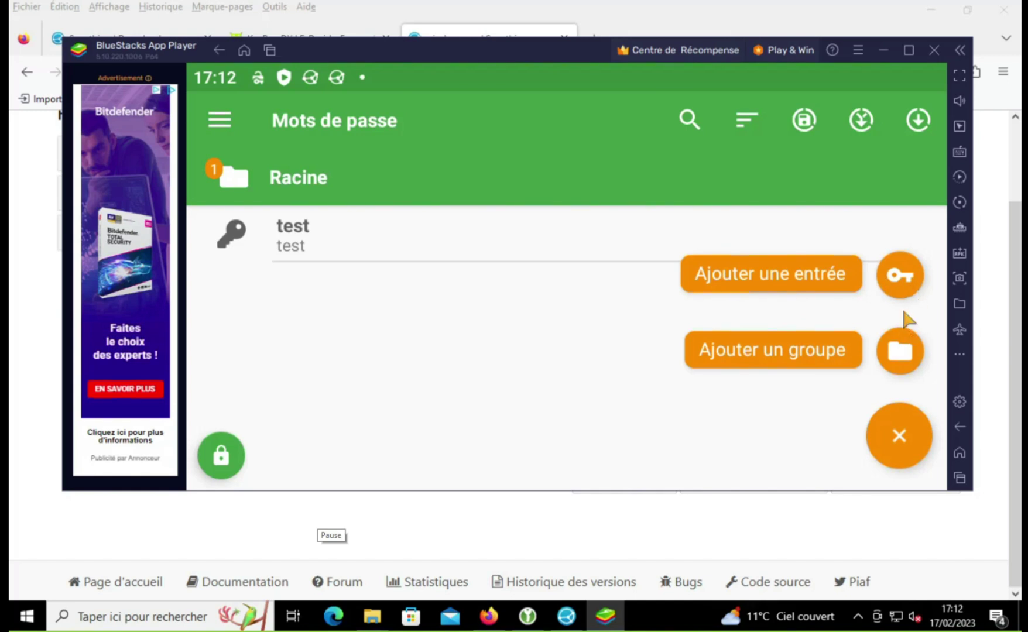
click(911, 284)
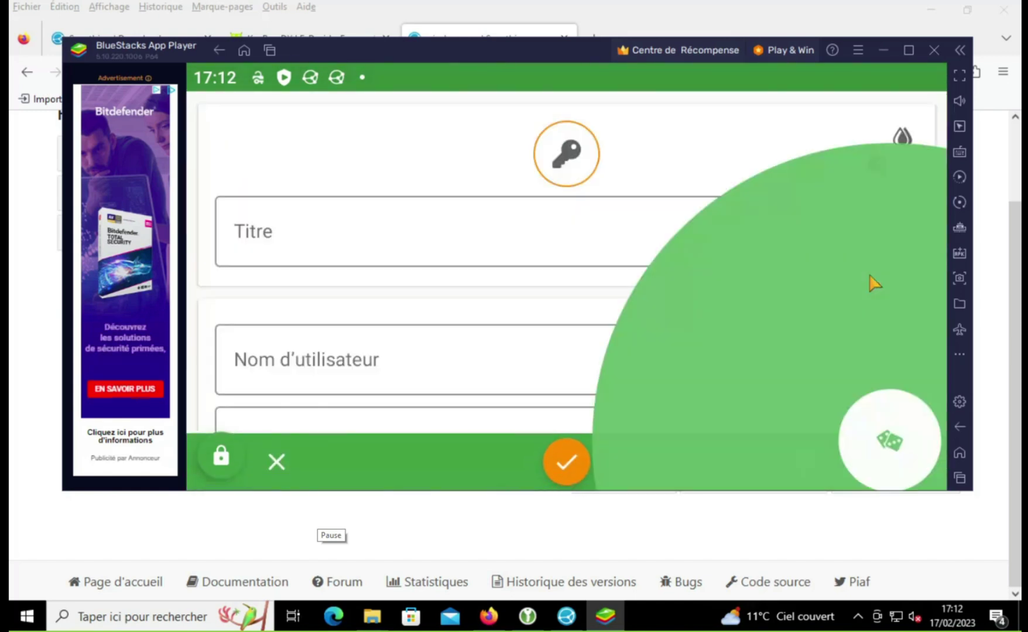
Step: Generate a 14-character password (65,80 bits entropy) and accept it for the entry
click(889, 441)
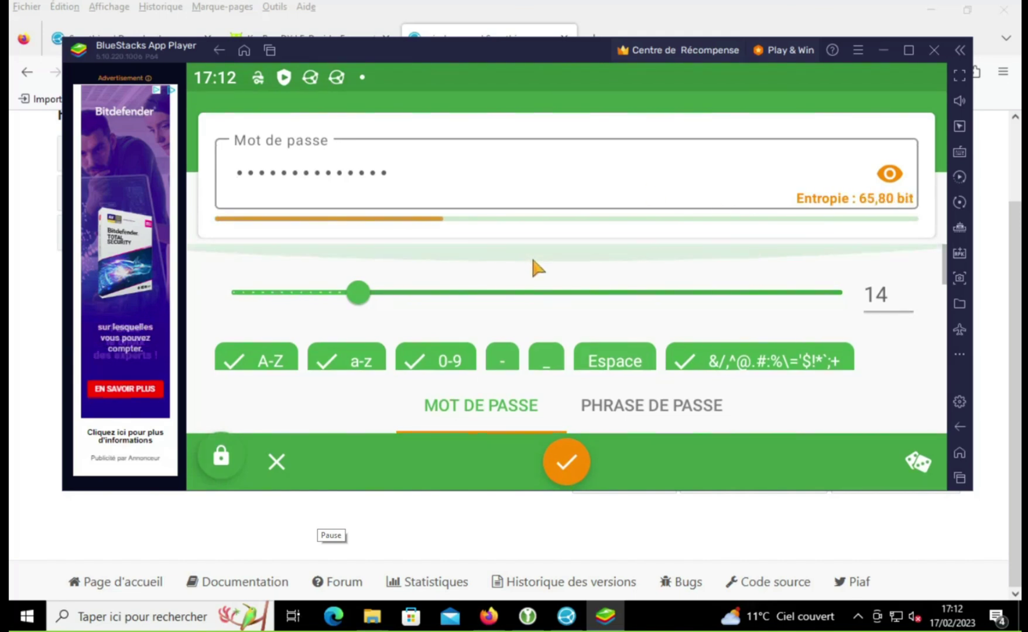
scroll(529, 254, down, 3)
scroll(533, 254, down, 2)
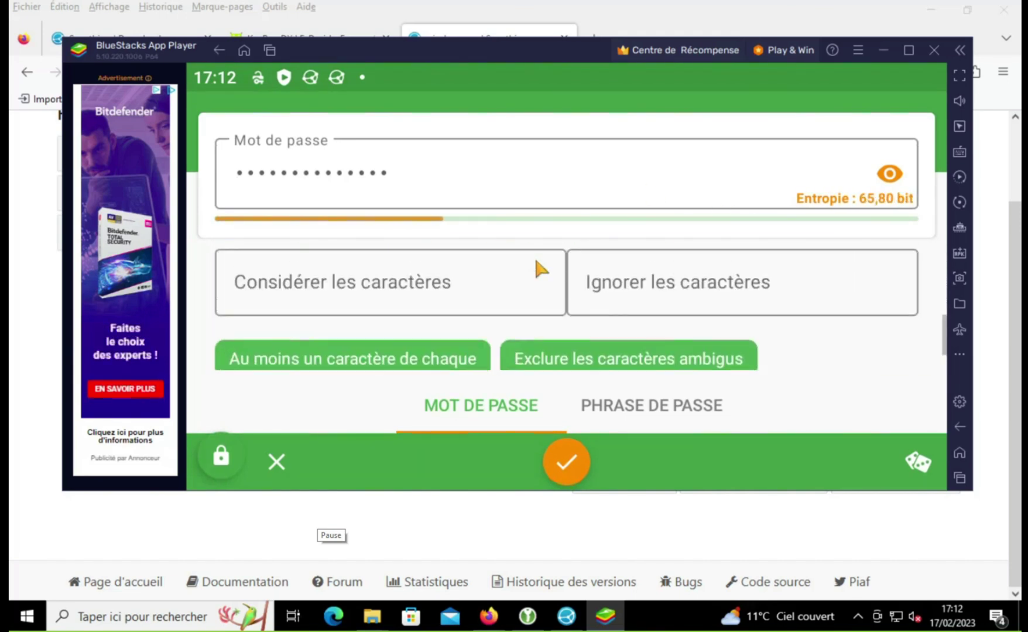
scroll(534, 255, up, 5)
click(456, 178)
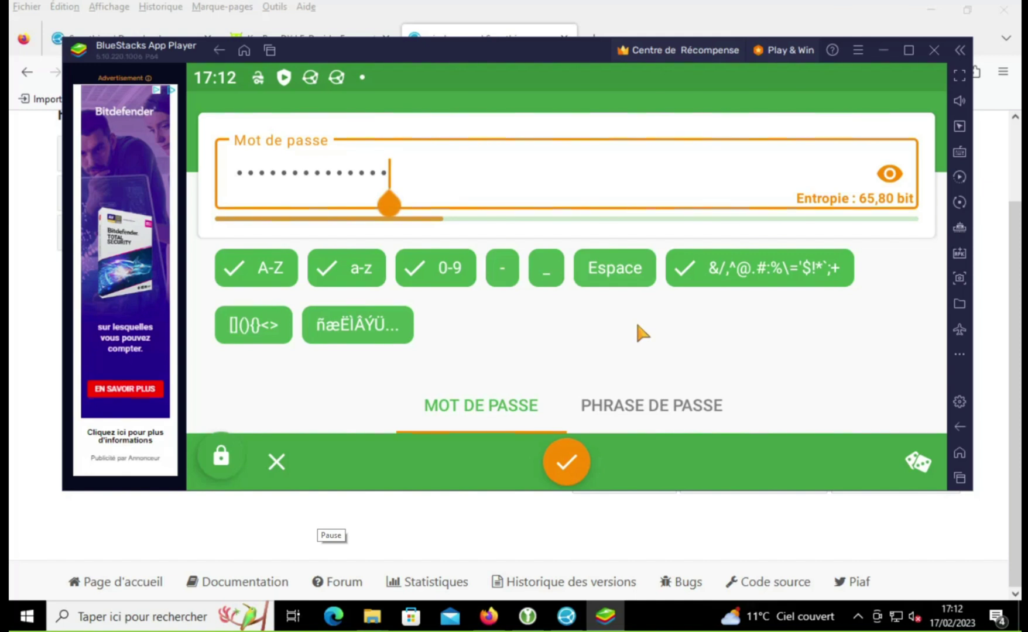
scroll(634, 328, down, 3)
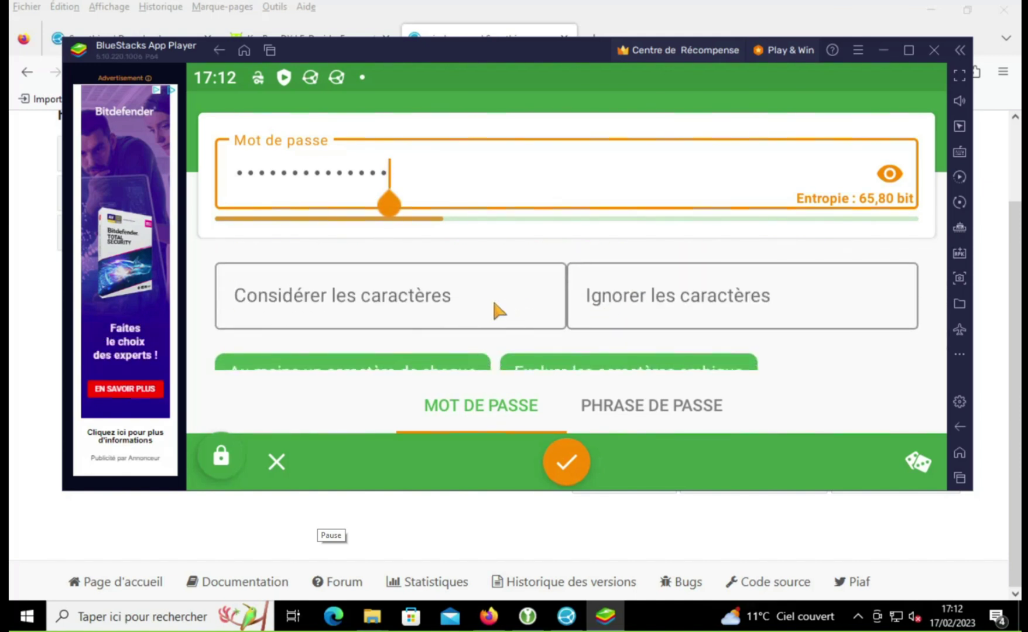
scroll(493, 303, down, 1)
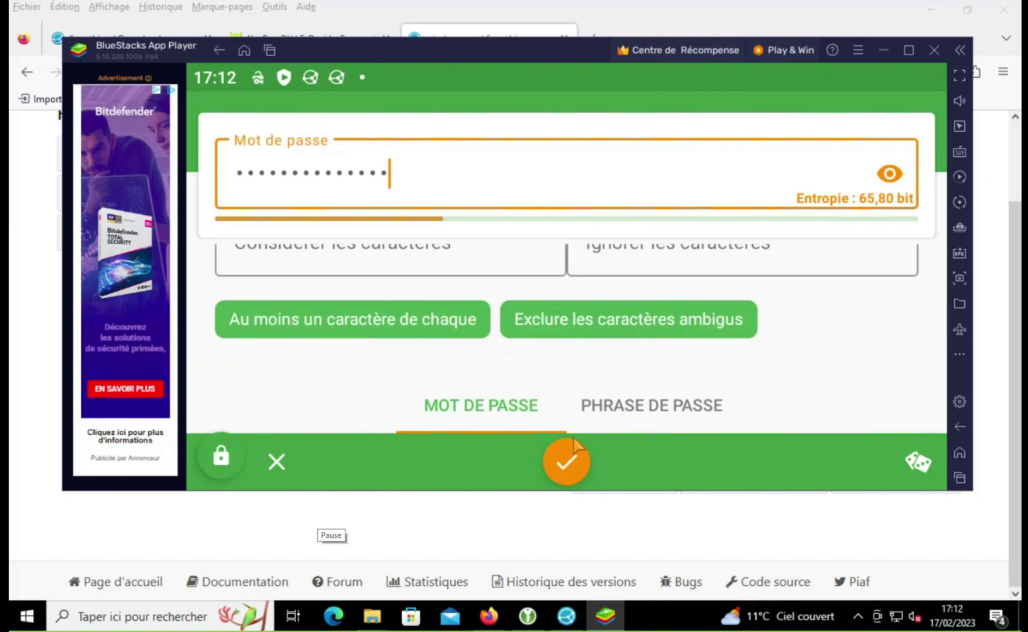
click(574, 460)
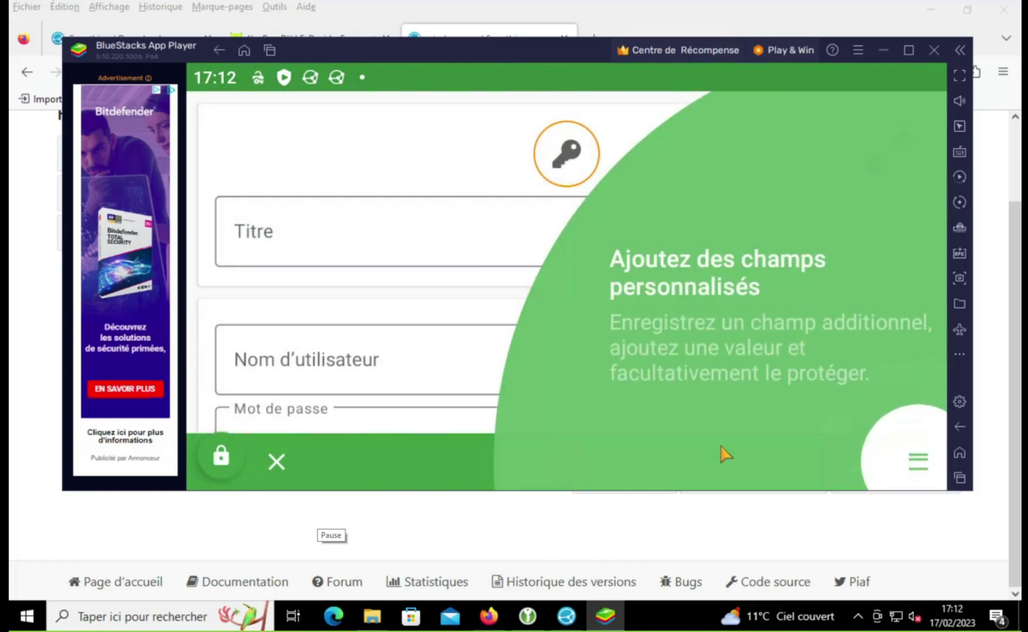
Step: Add a custom field named 'prof' to the entry, then back out of the attachment file-source list
click(905, 454)
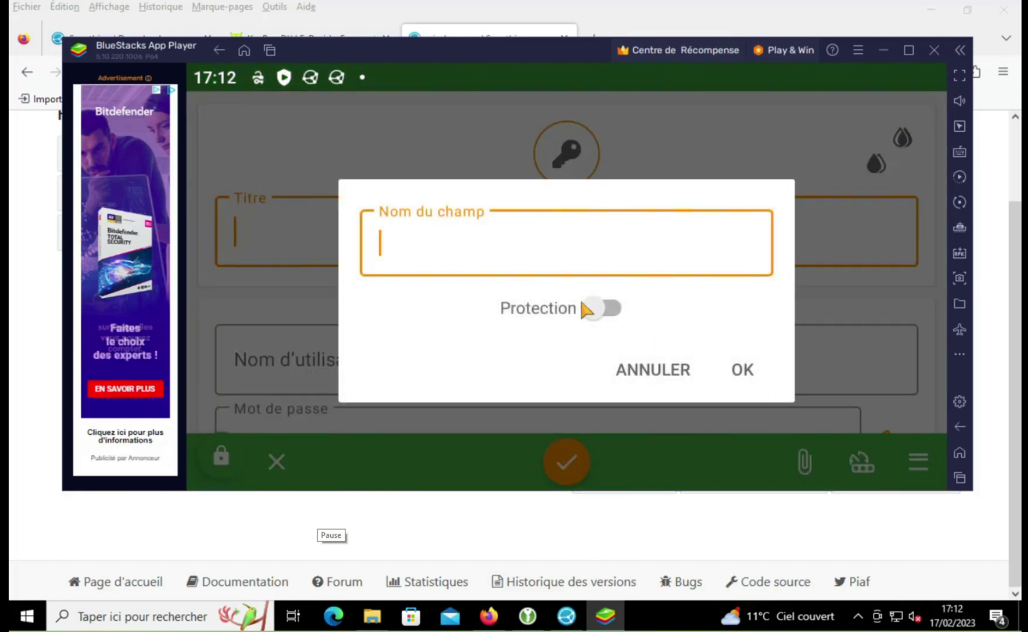
text(prof)
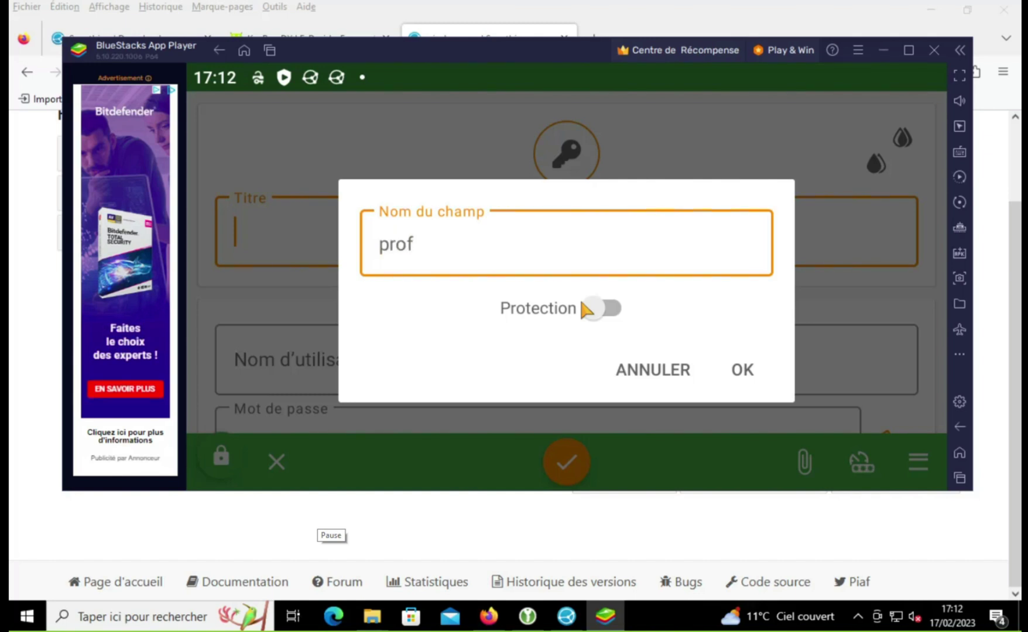
click(737, 375)
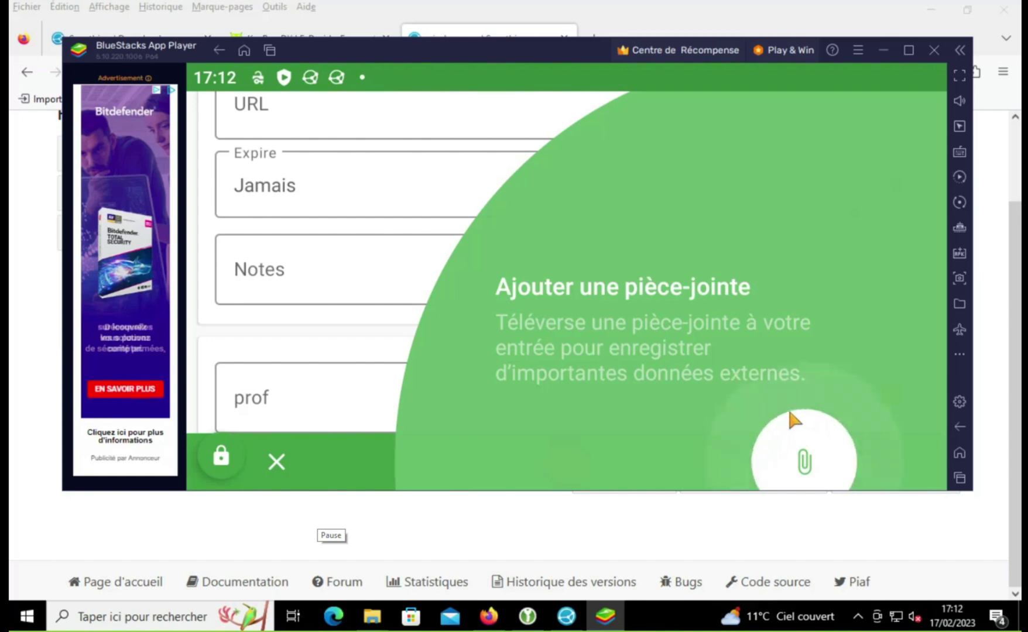
click(800, 436)
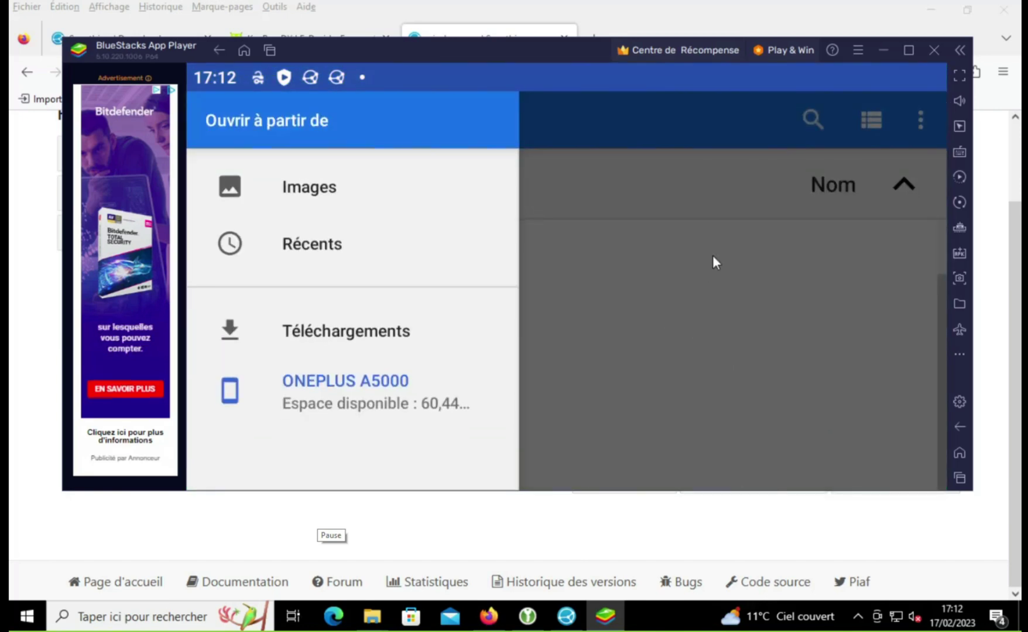
click(768, 173)
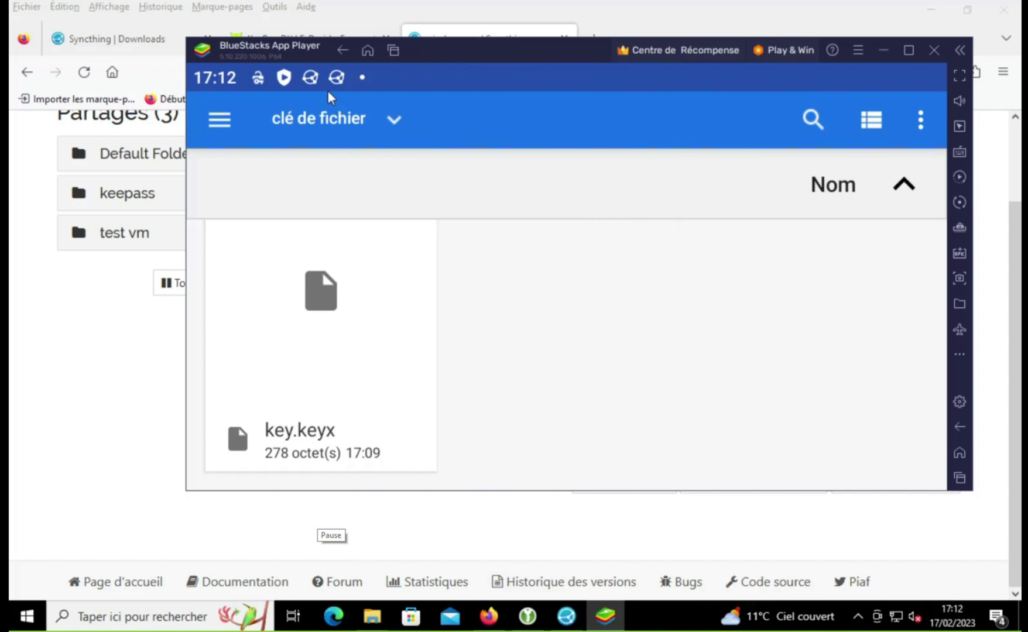
Step: Return to KeePassDX through the recent-apps view and bring up the file browser's extra options
click(263, 79)
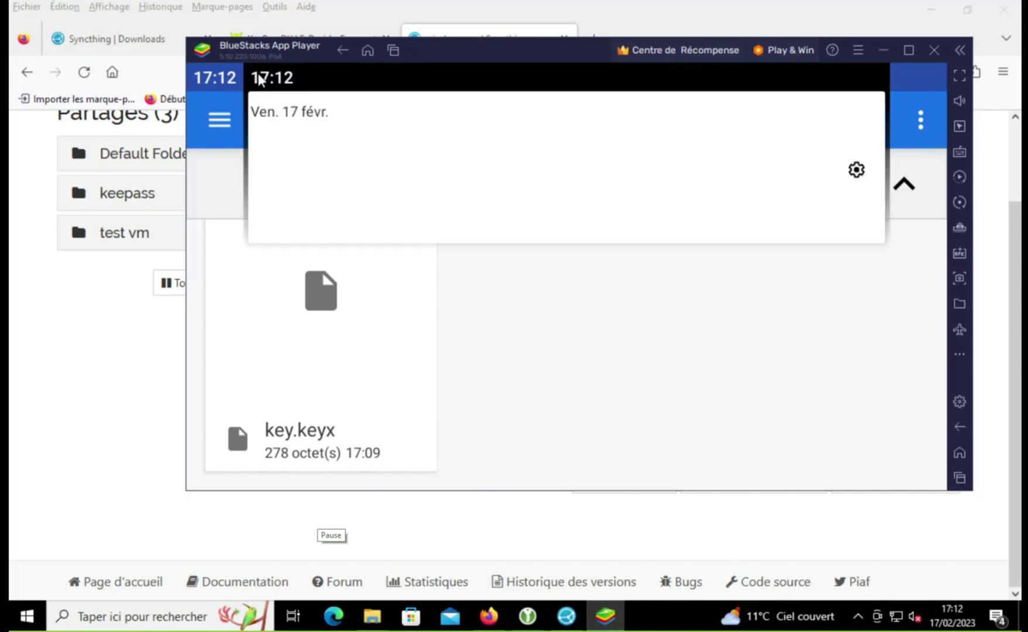
click(277, 79)
click(282, 81)
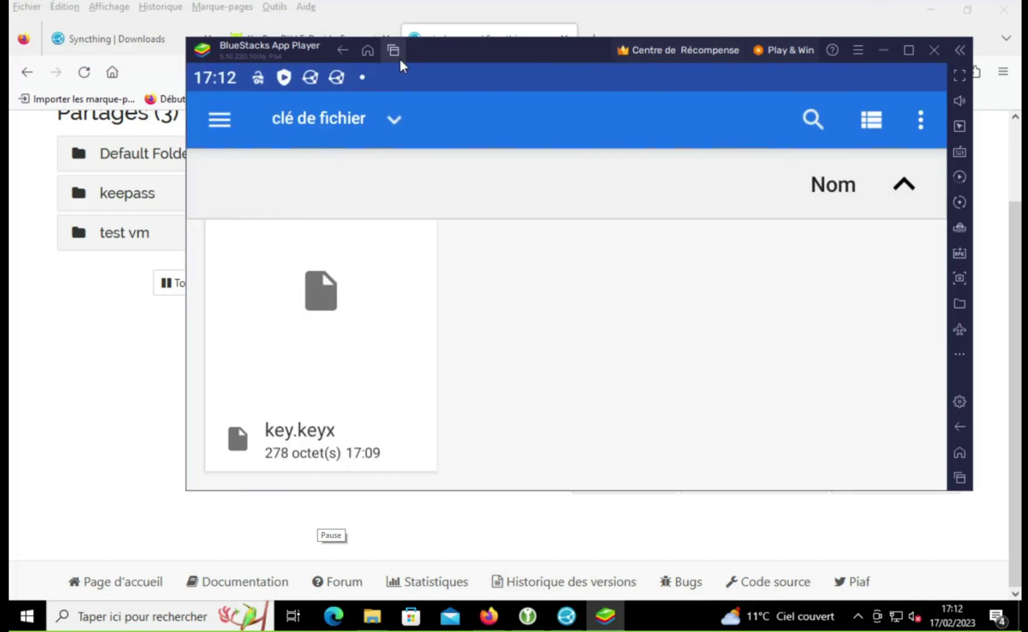
click(395, 54)
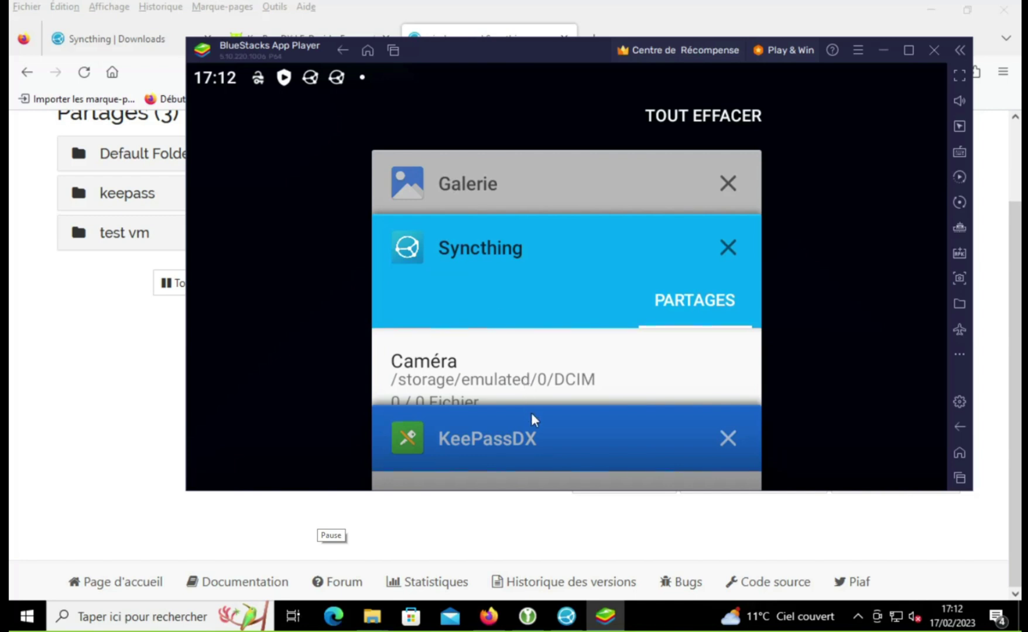
click(535, 432)
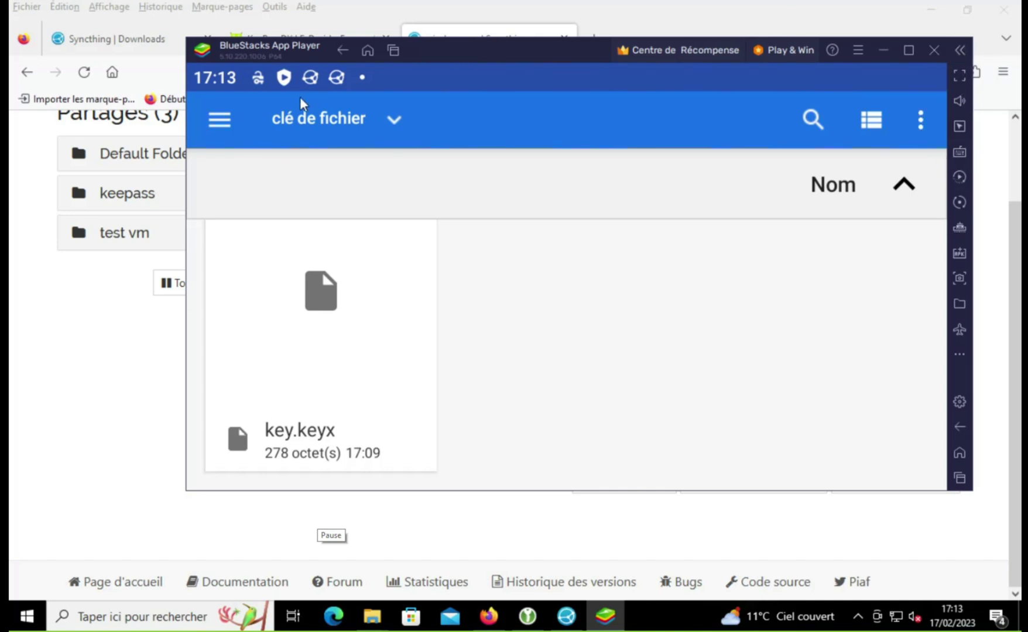
click(257, 85)
click(923, 124)
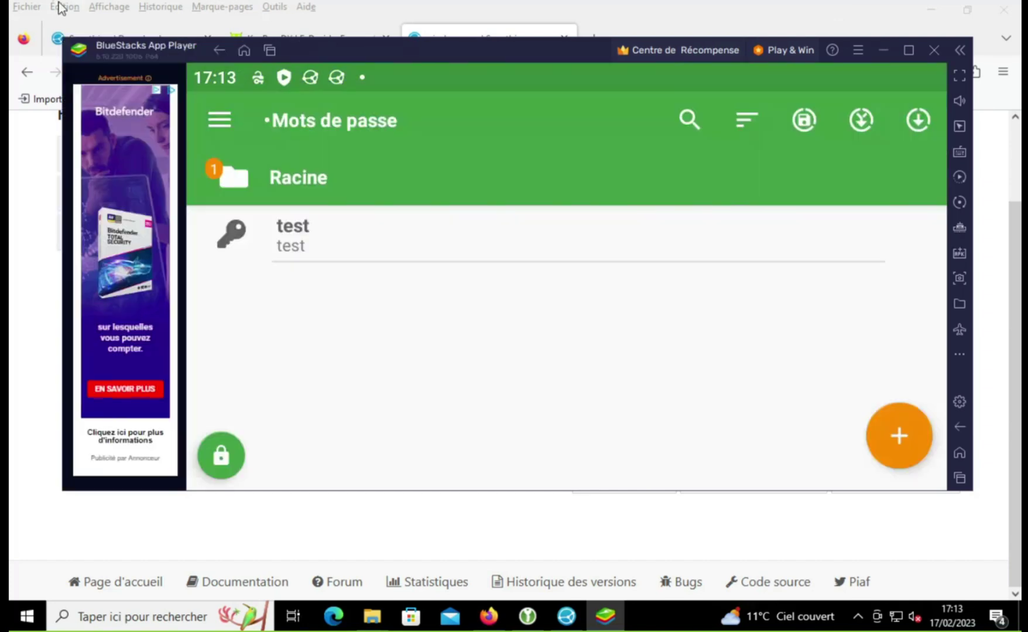
Step: Start a new entry with title, username and password all set to 'prof'
click(877, 444)
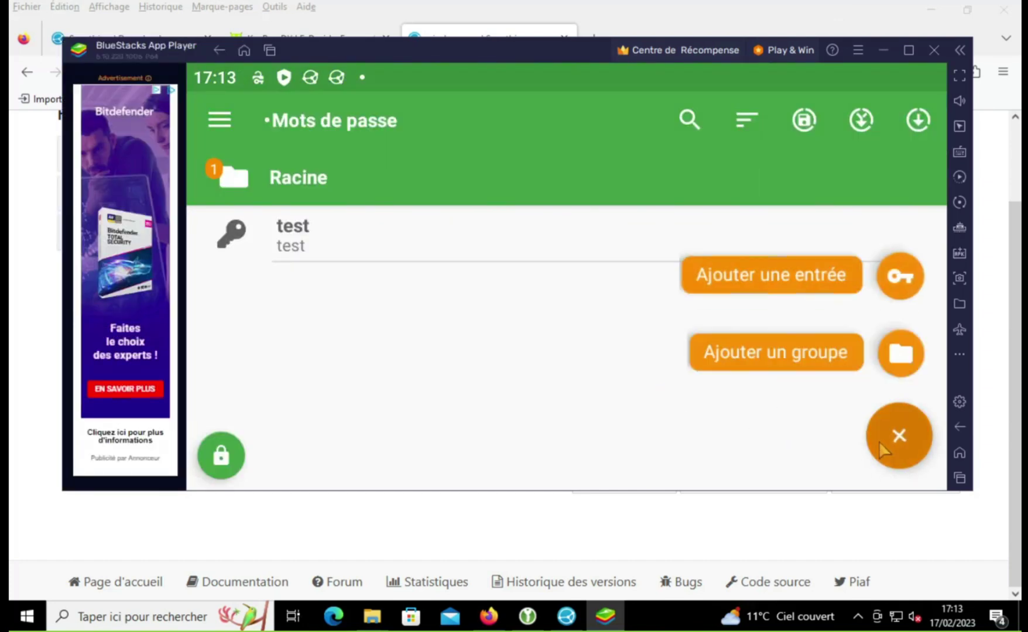
click(837, 274)
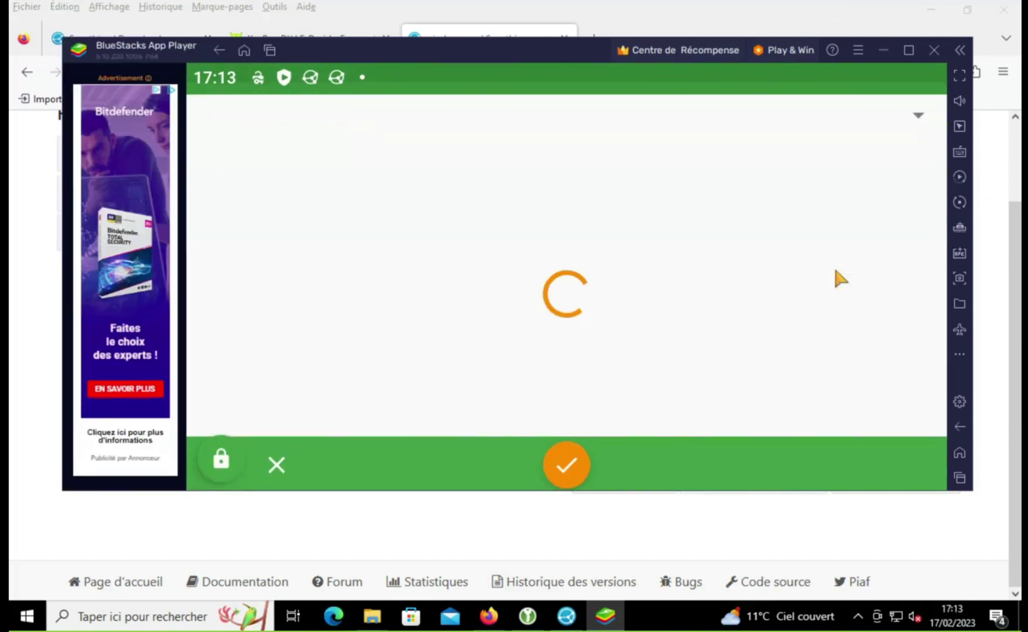
click(553, 256)
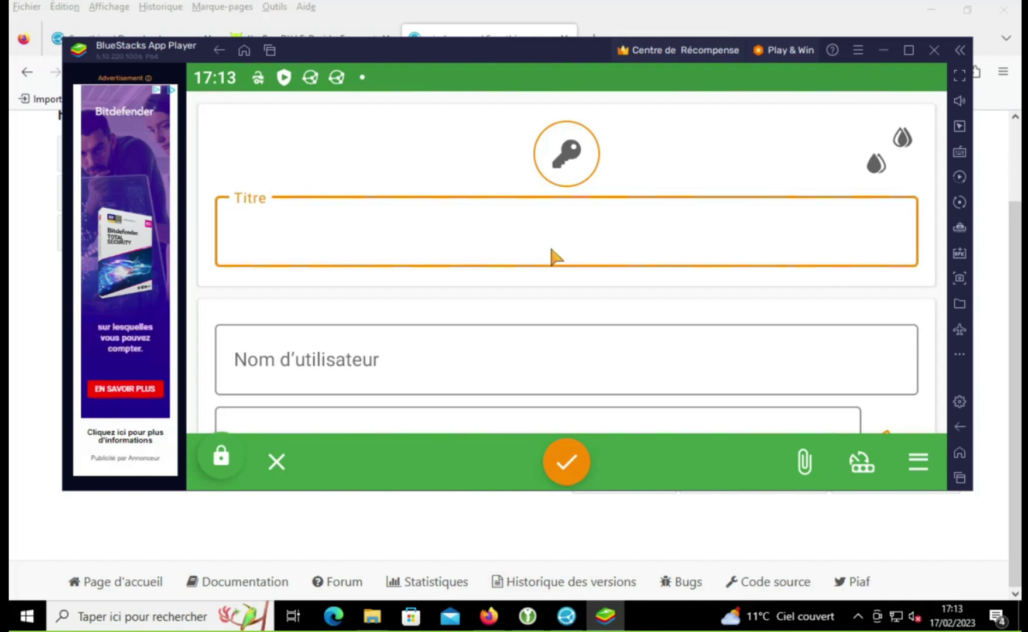
text(prof)
scroll(391, 278, down, 2)
click(389, 277)
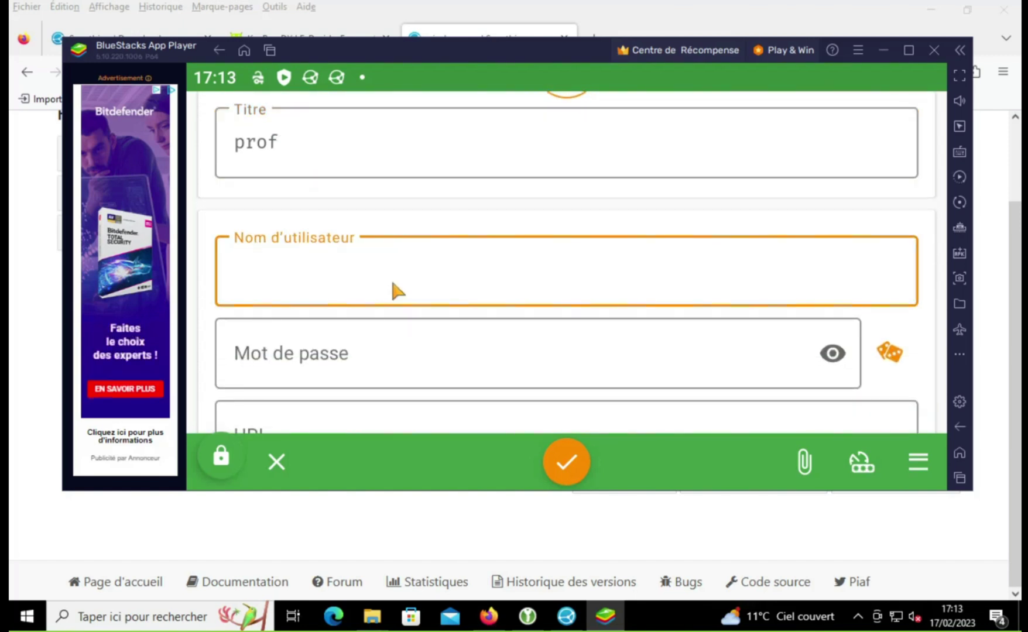
text(prof)
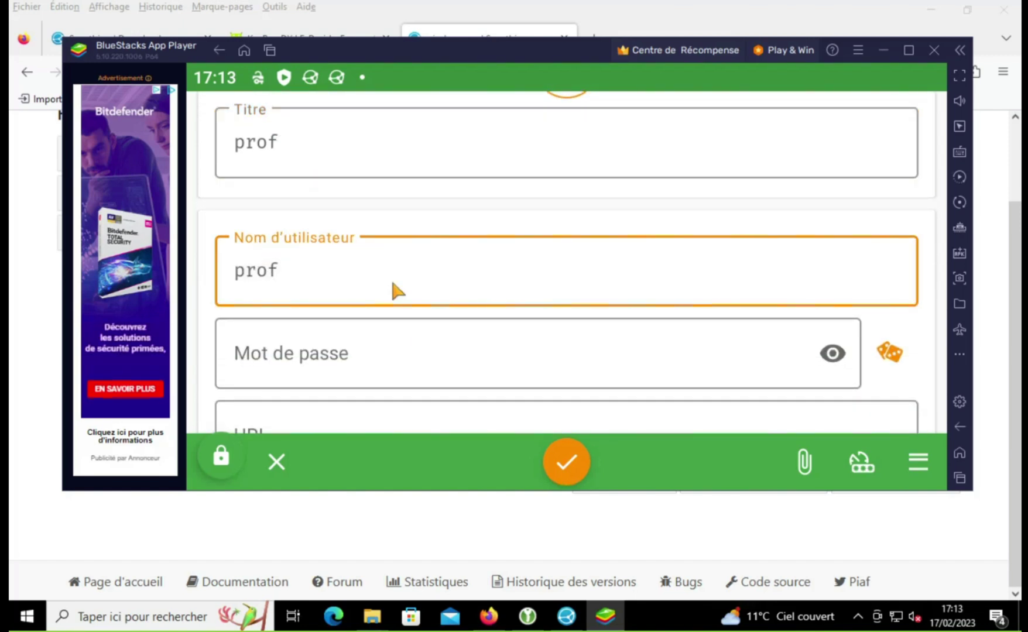
click(386, 341)
text(prof)
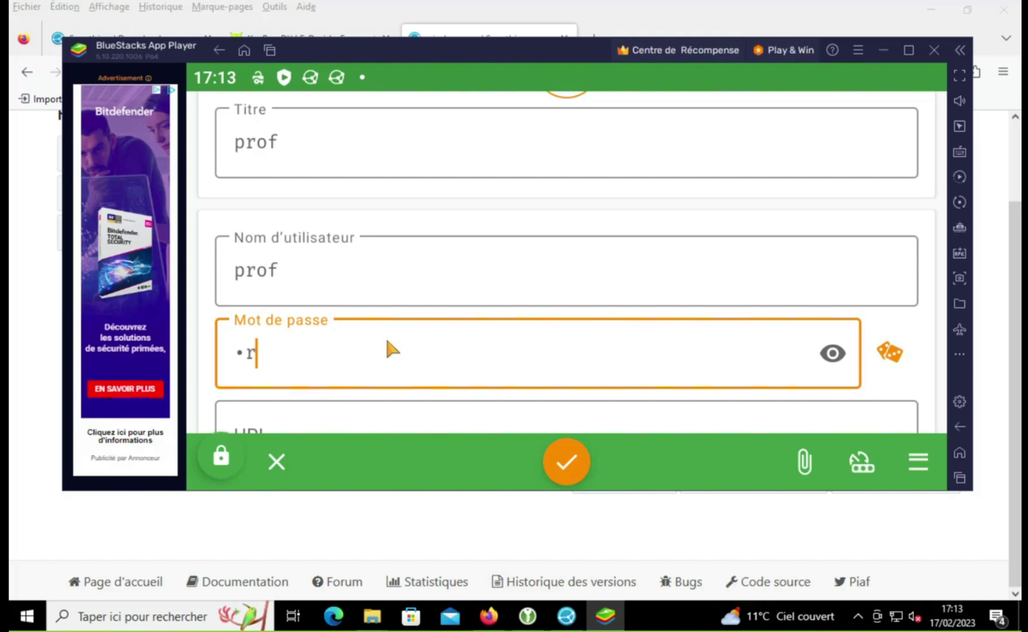
Step: Set the URL to 'prof', enable expiry (19 mars 2023 17:11), and save the entry
scroll(553, 335, down, 2)
click(554, 335)
text(prod)
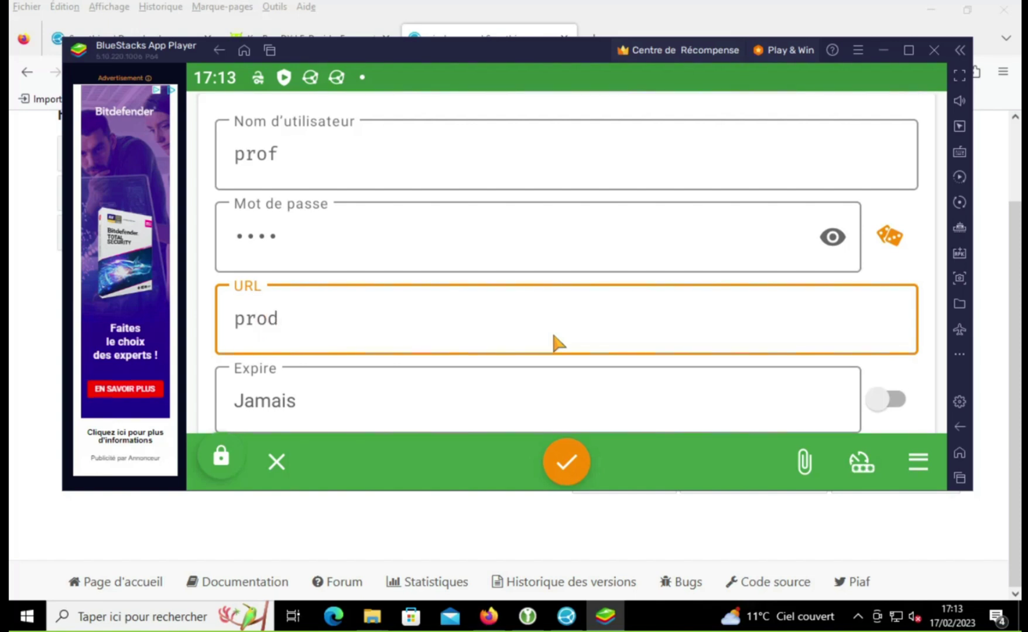
key(BackSpace)
text(f)
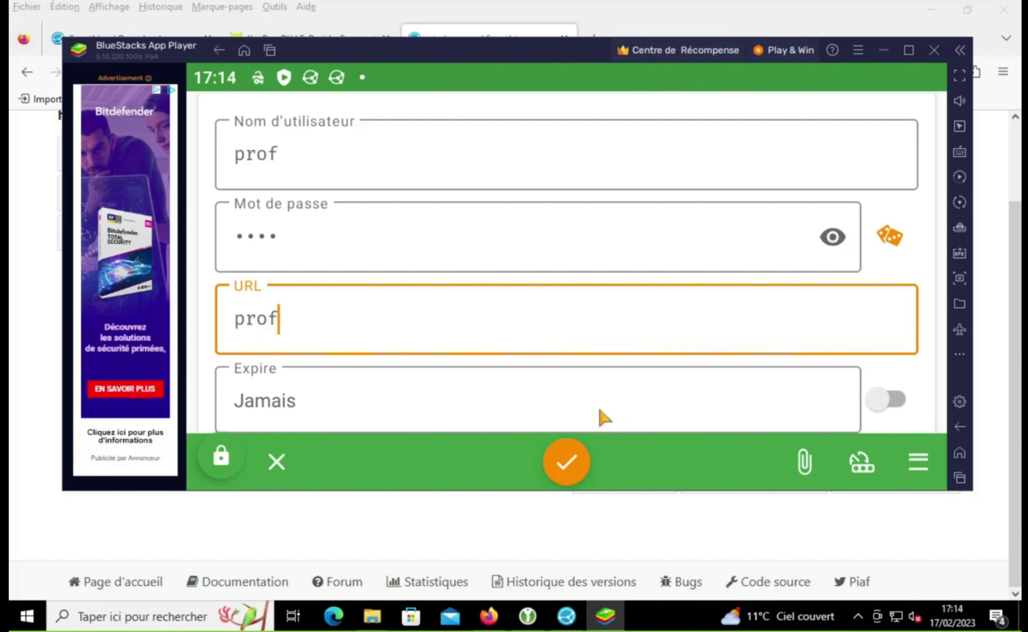
scroll(595, 387, down, 3)
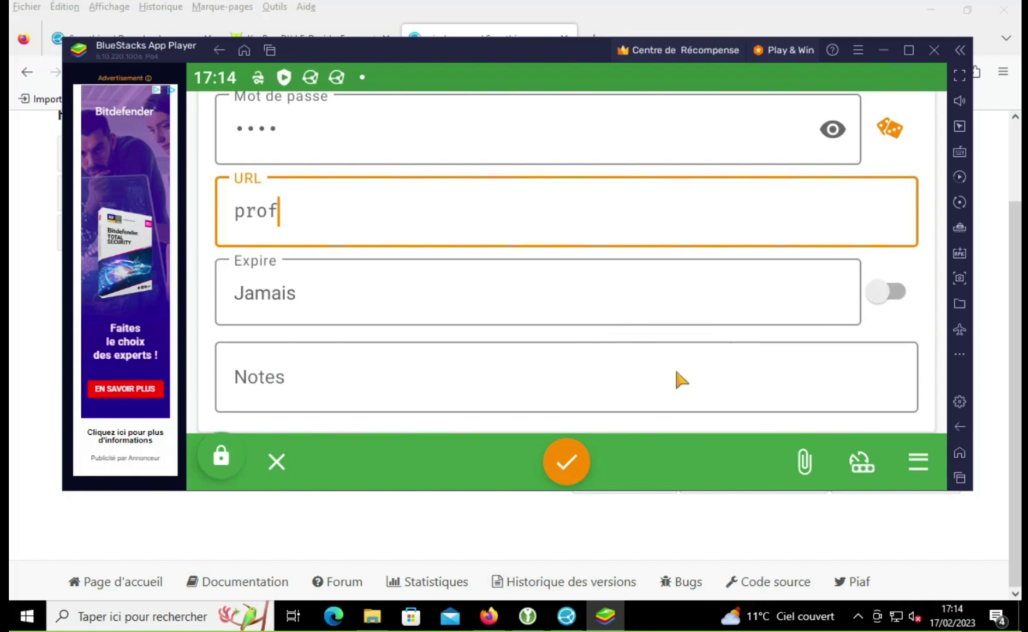
click(895, 292)
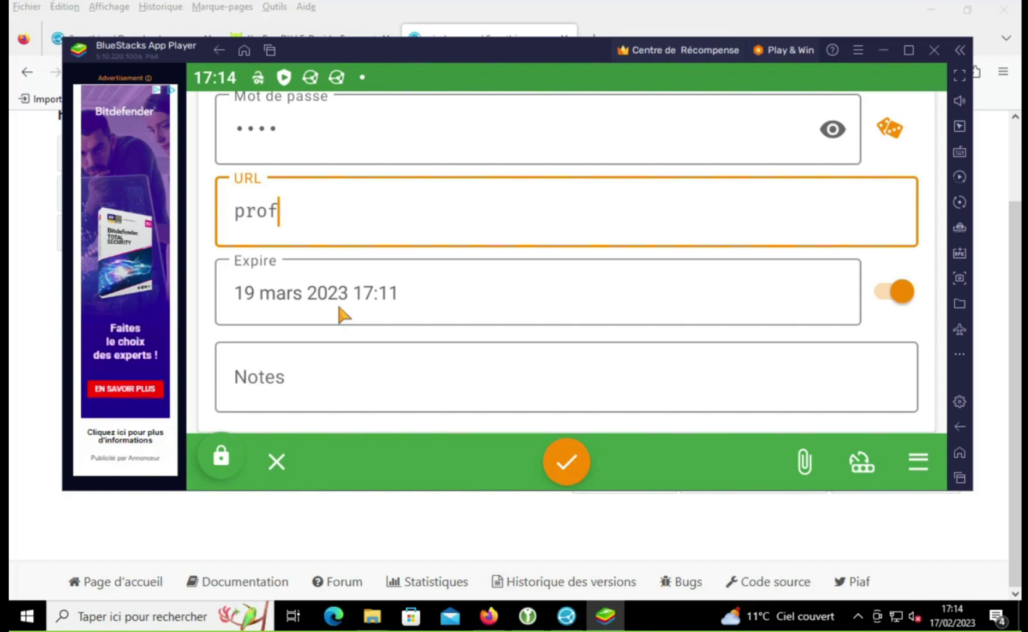
click(565, 463)
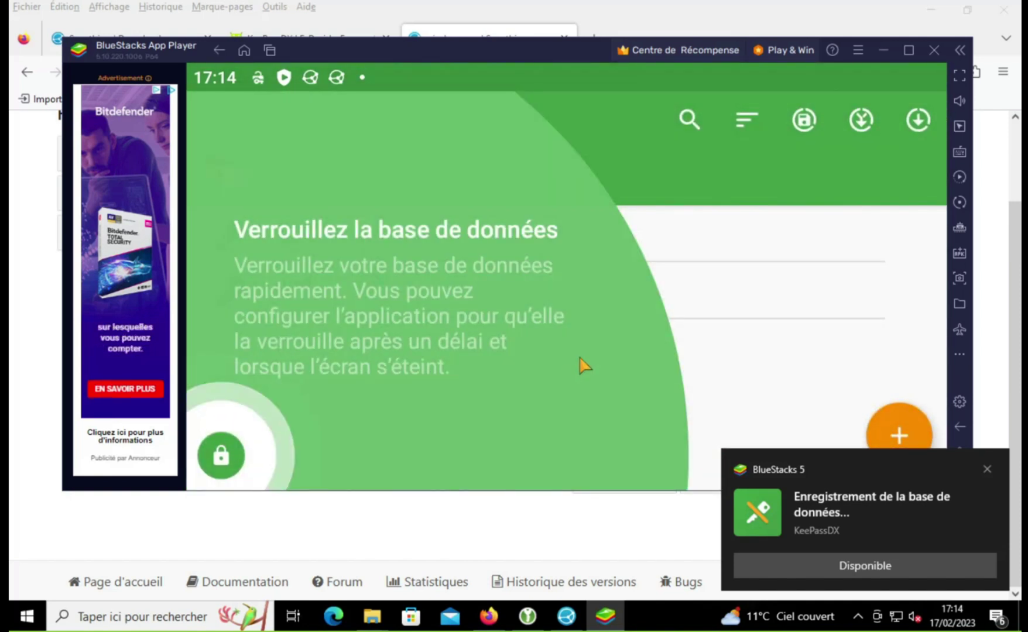
click(746, 283)
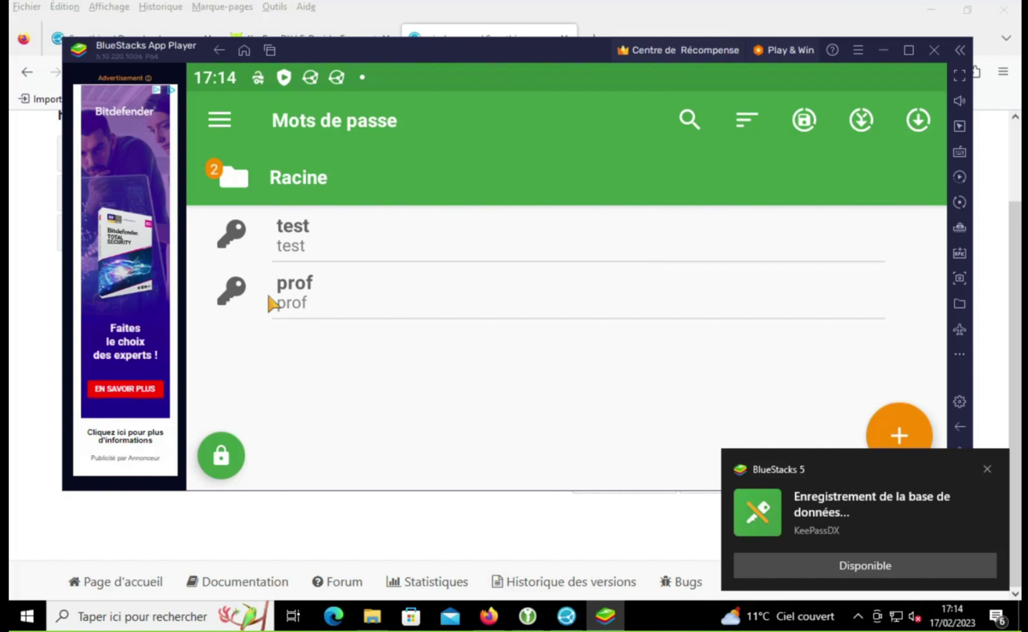
click(401, 10)
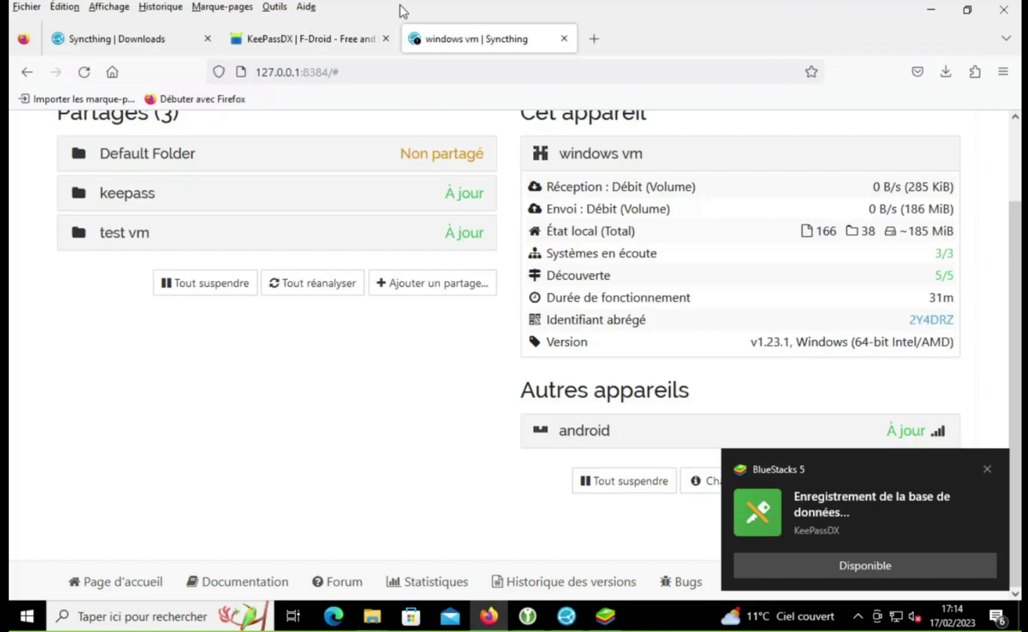
Step: Dismiss the two KeePassDX notifications and review the android device's sync details in Syncthing
click(986, 470)
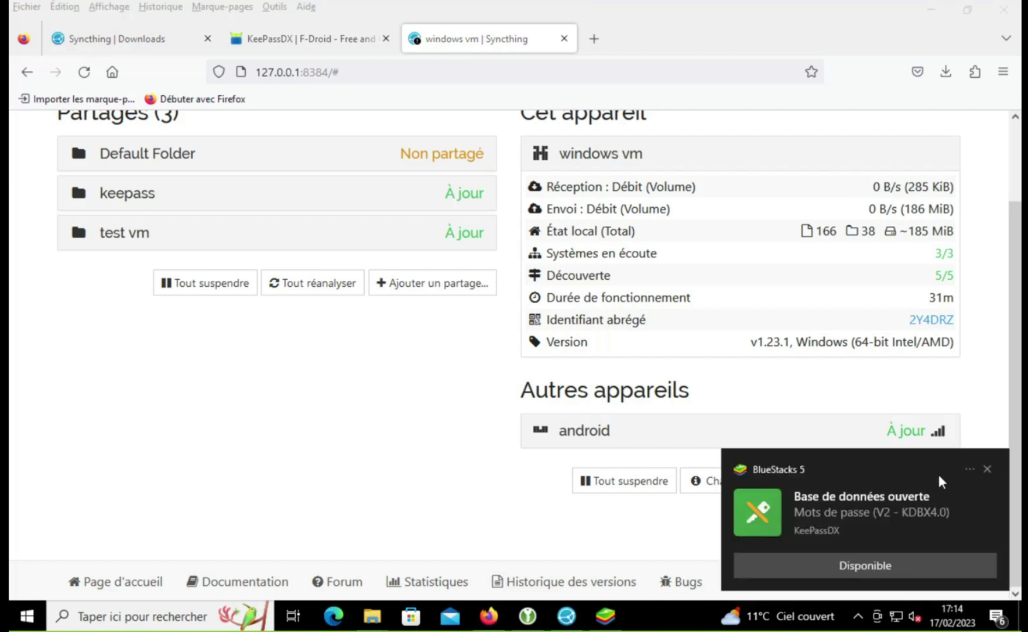
click(987, 469)
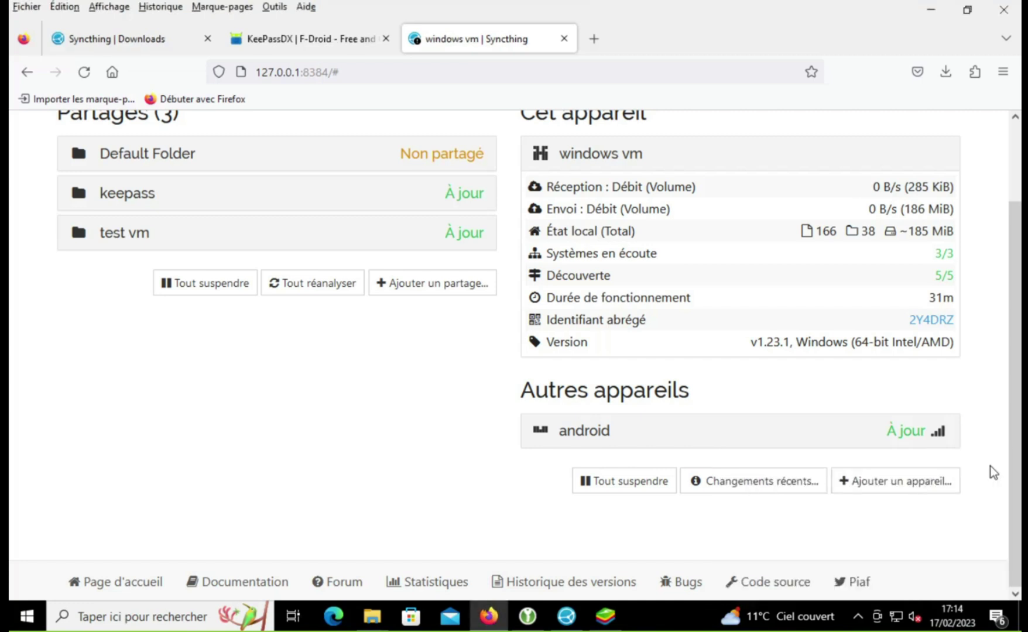
click(700, 433)
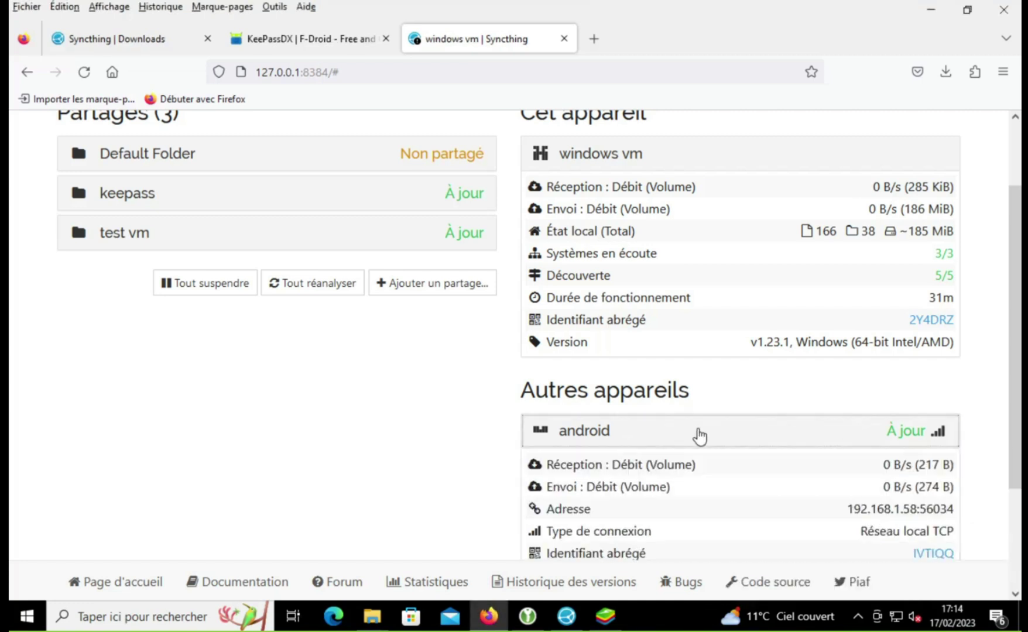
scroll(417, 357, down, 3)
scroll(415, 351, up, 3)
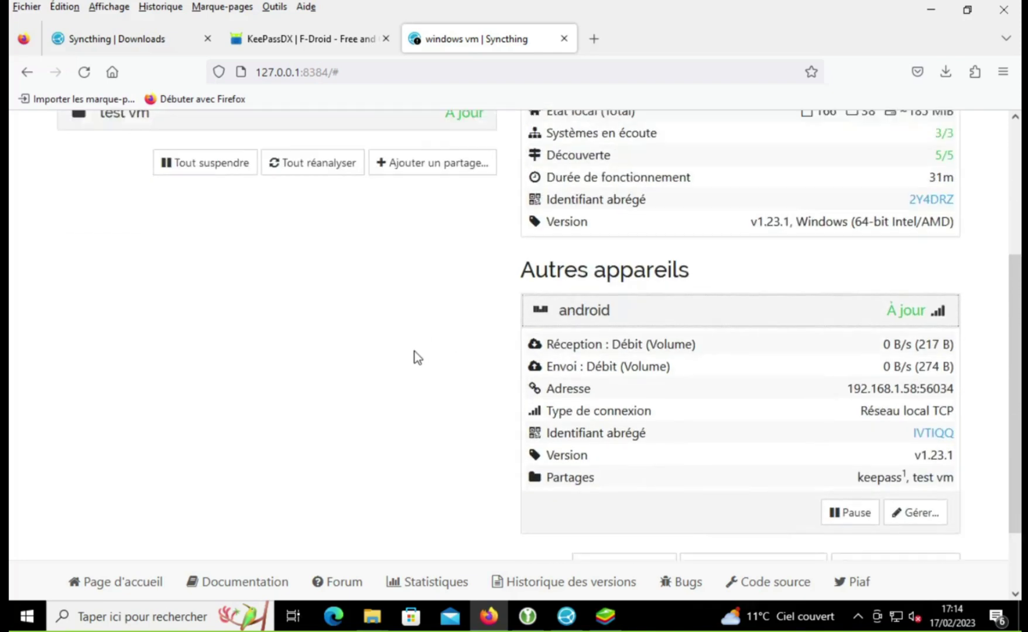
click(601, 391)
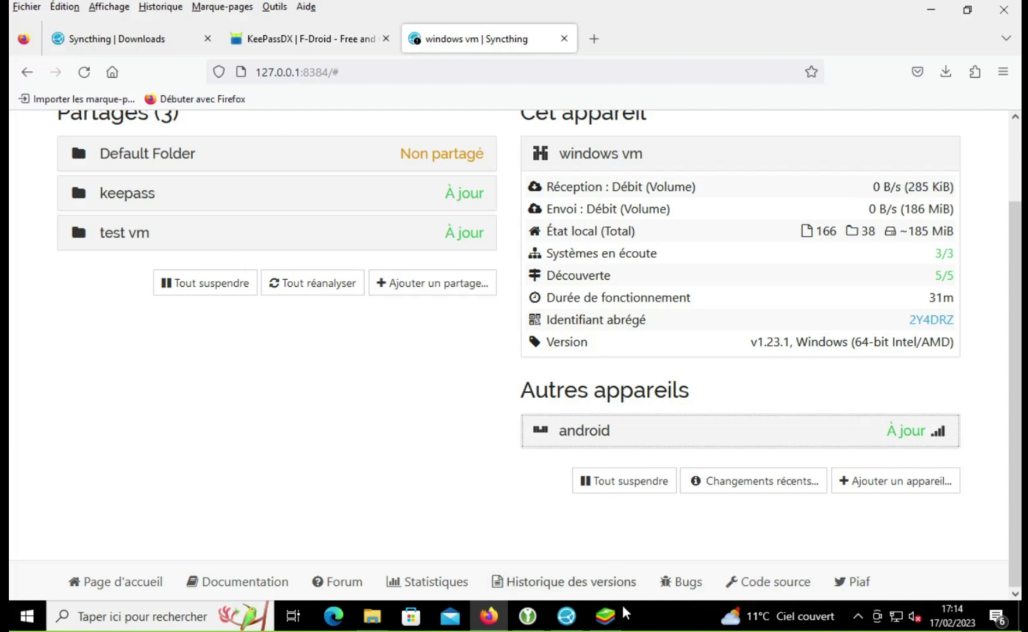
click(605, 616)
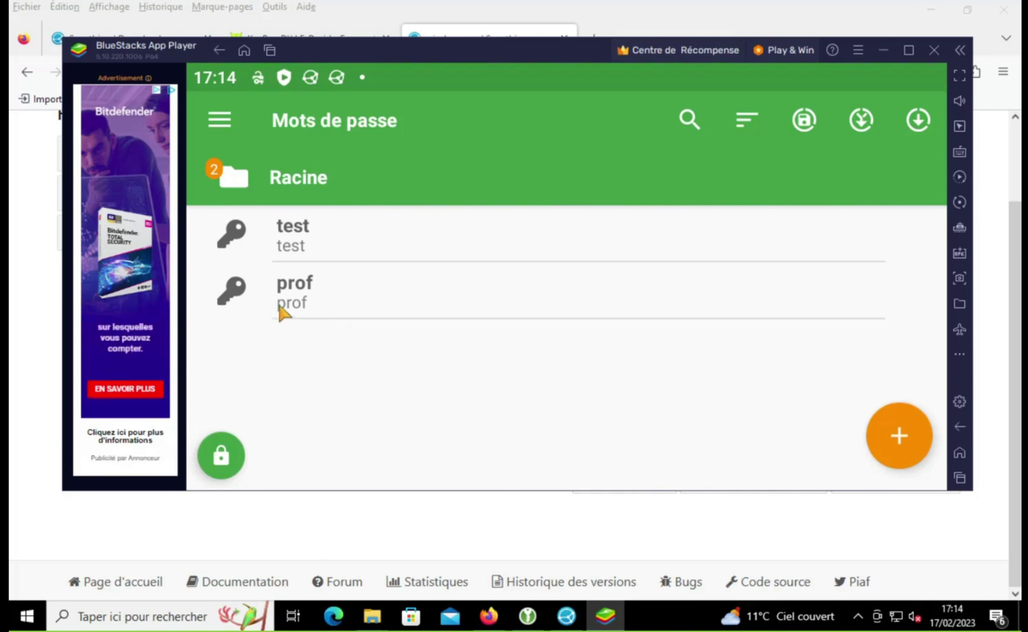
Step: Switch from the BlueStacks emulator back to the Firefox window
click(385, 498)
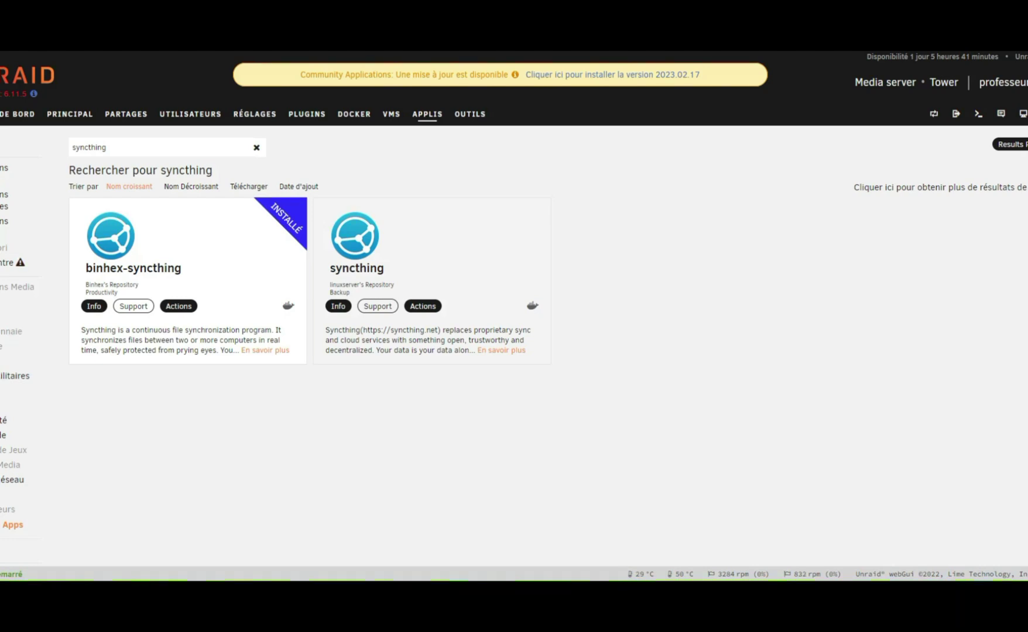
Step: Launch binhex-syncthing's WebUI from the Actions menu in its Info panel
click(188, 246)
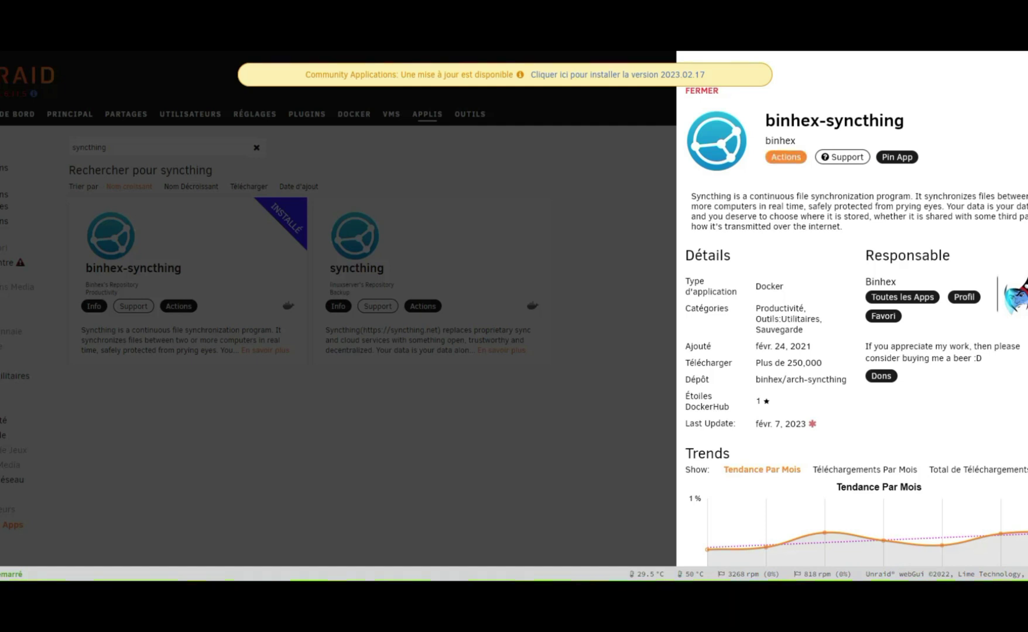
click(784, 157)
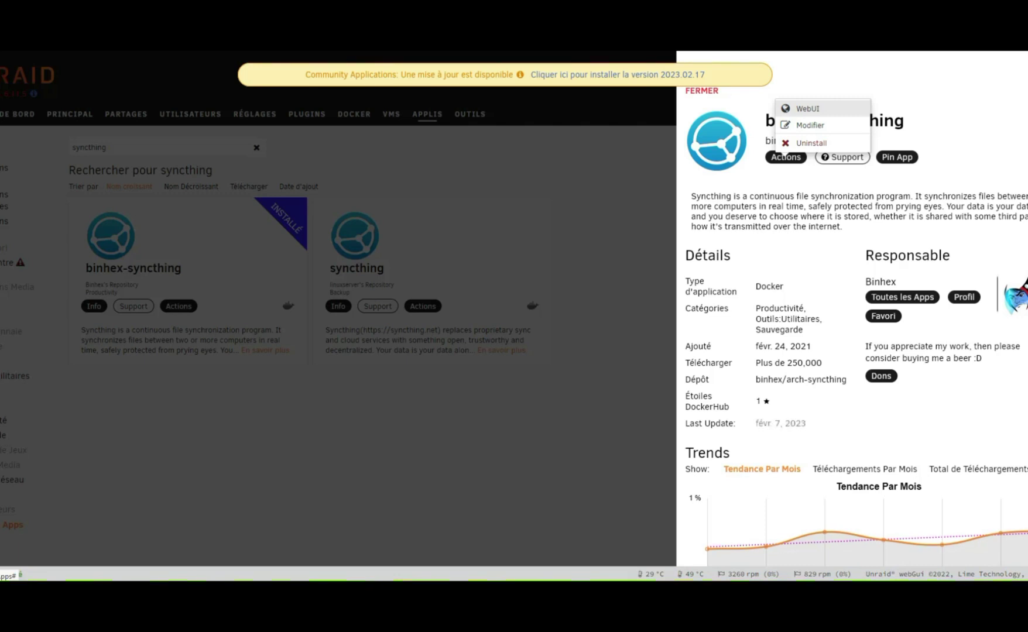
click(808, 109)
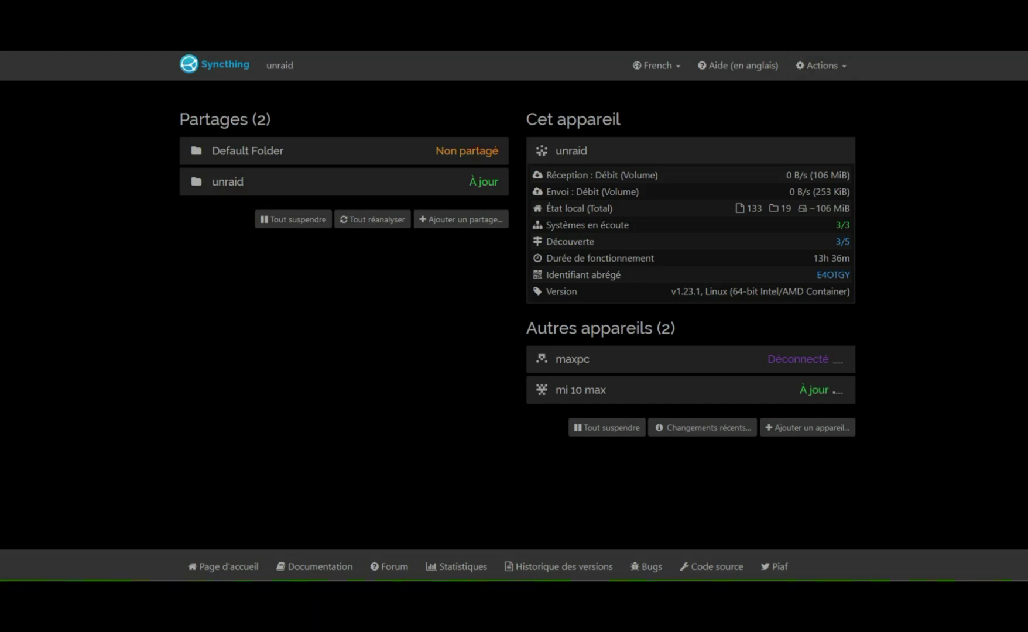
click(820, 66)
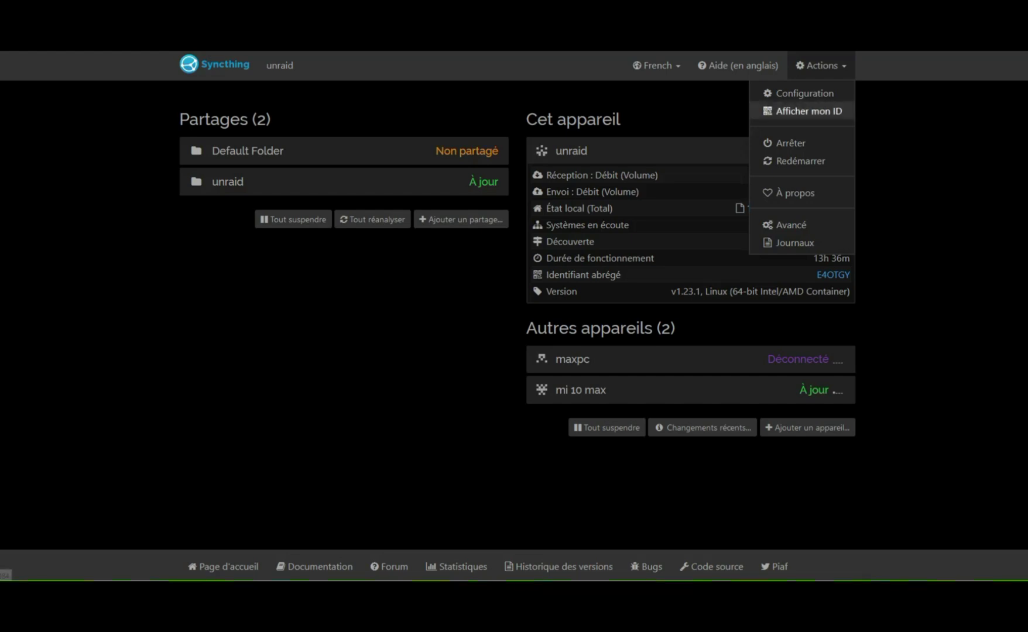
key(Escape)
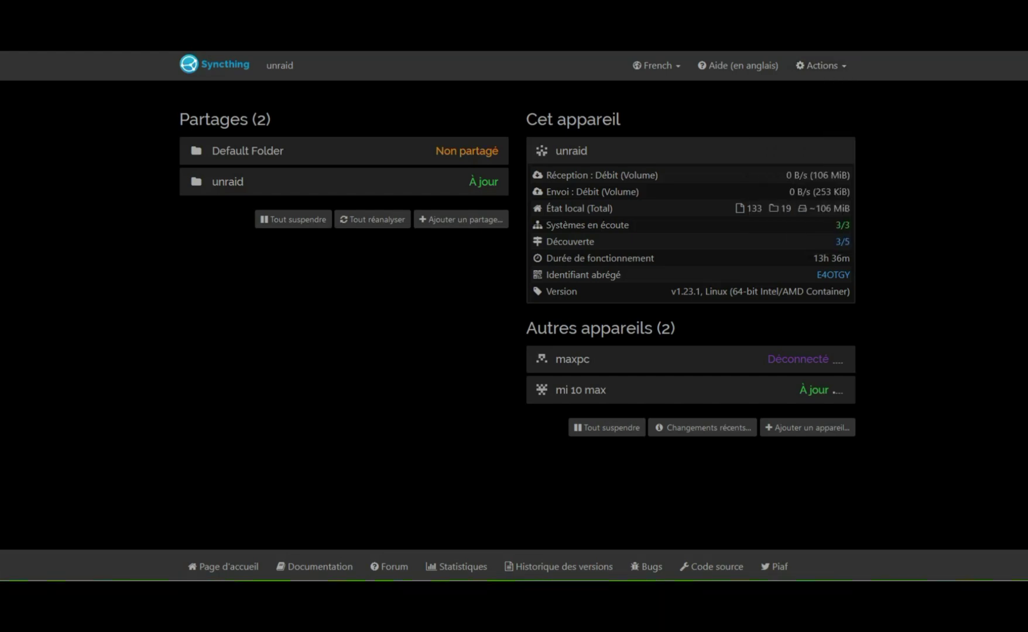